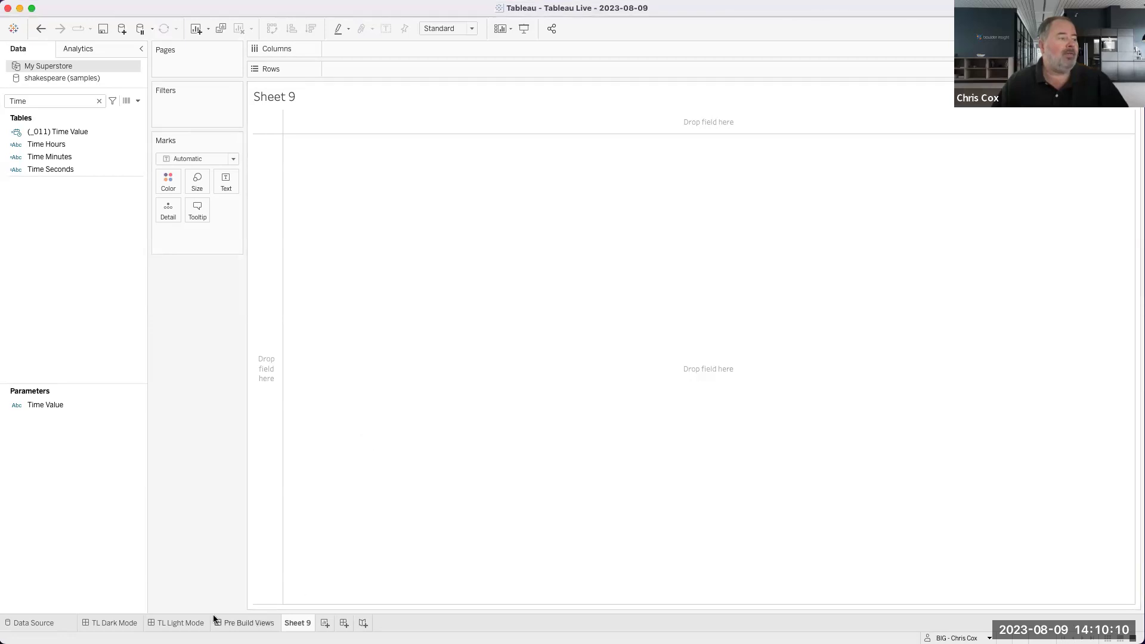
# Review which sheets would be included when publishing the workbook to Tableau Server, and leave without publishing
pyautogui.click(382, 7)
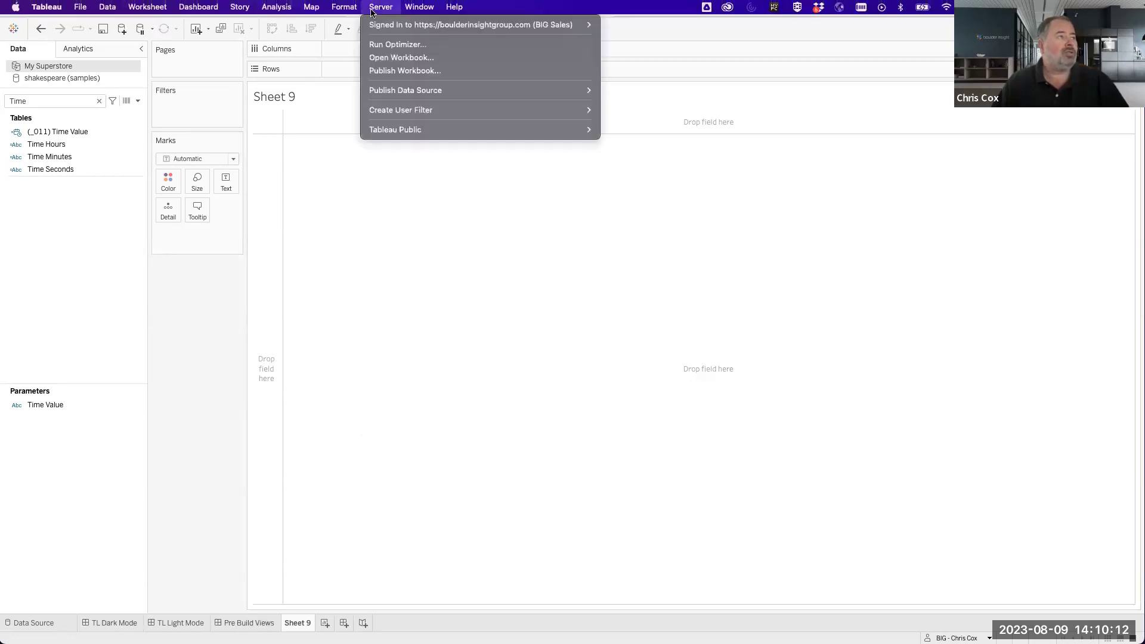
pyautogui.click(410, 71)
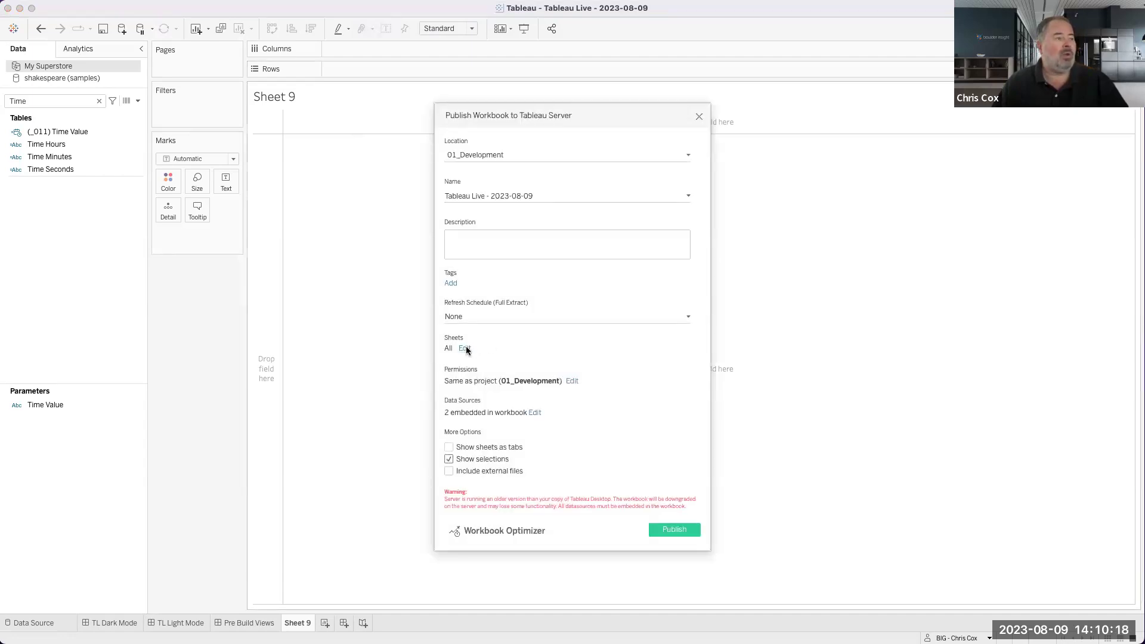
pyautogui.click(464, 349)
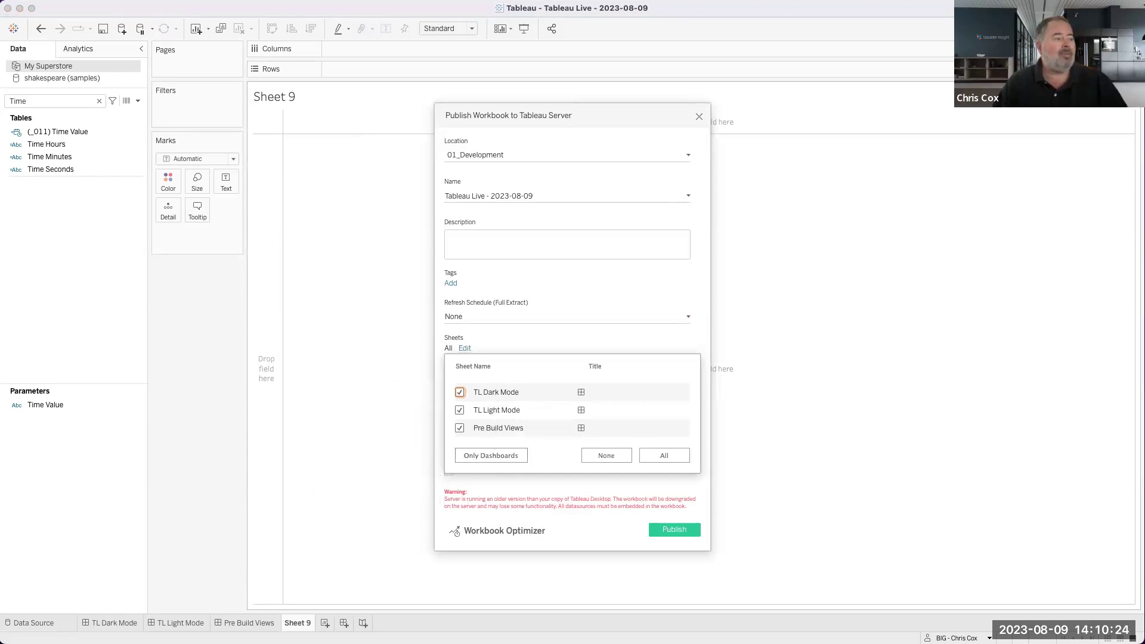
pyautogui.click(607, 344)
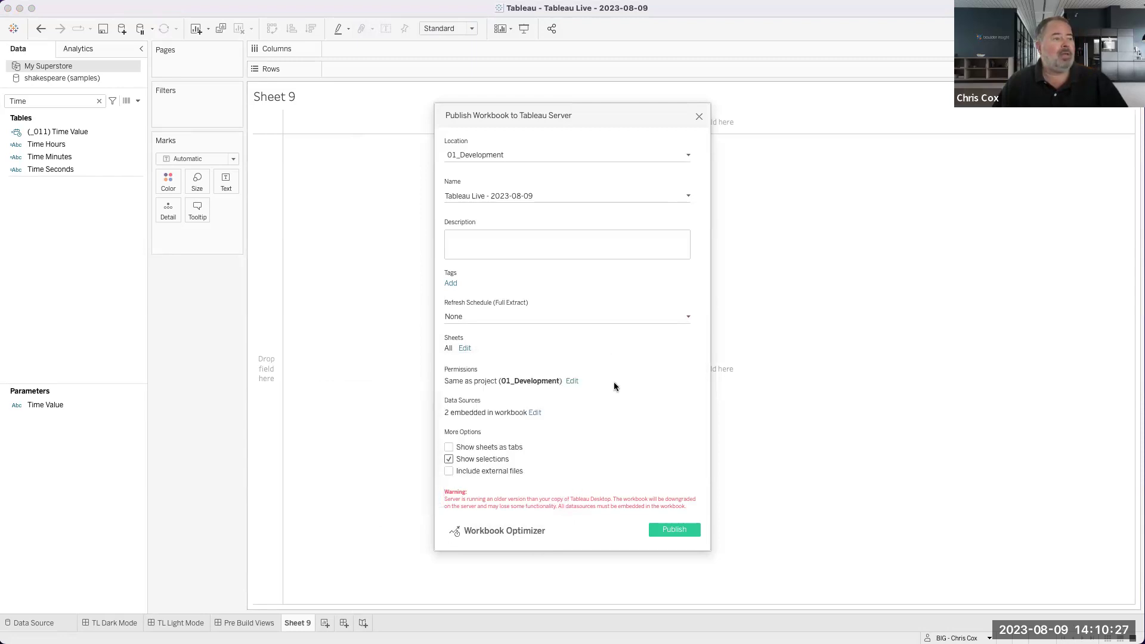
pyautogui.click(699, 116)
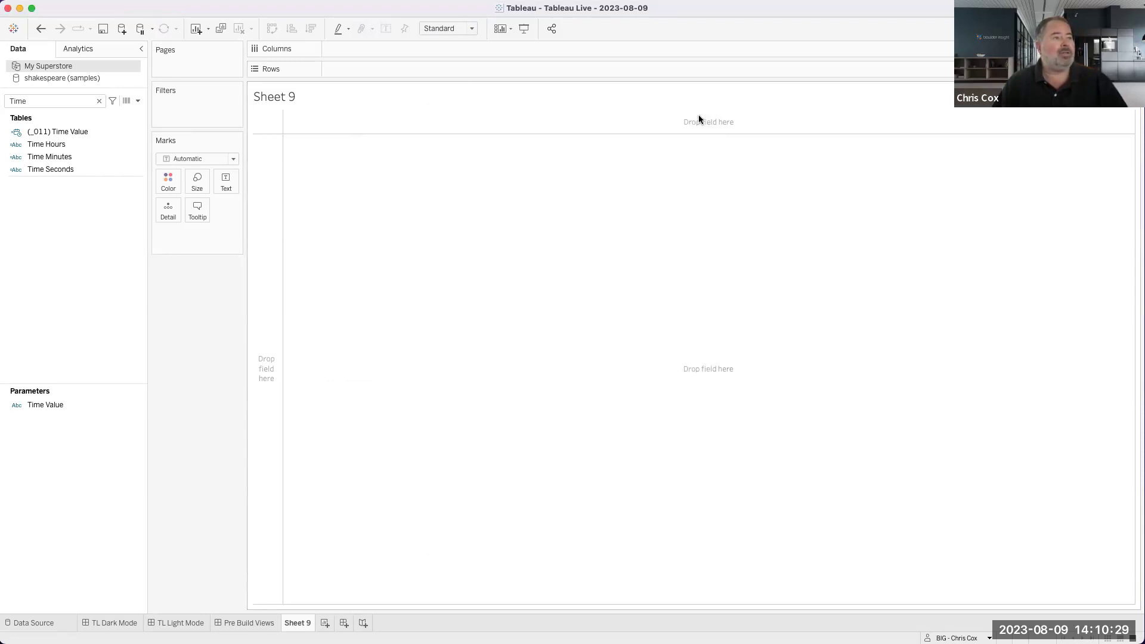
# Unhide all sheets used in the Pre Build Views dashboard
pyautogui.click(236, 625)
pyautogui.rightClick(256, 623)
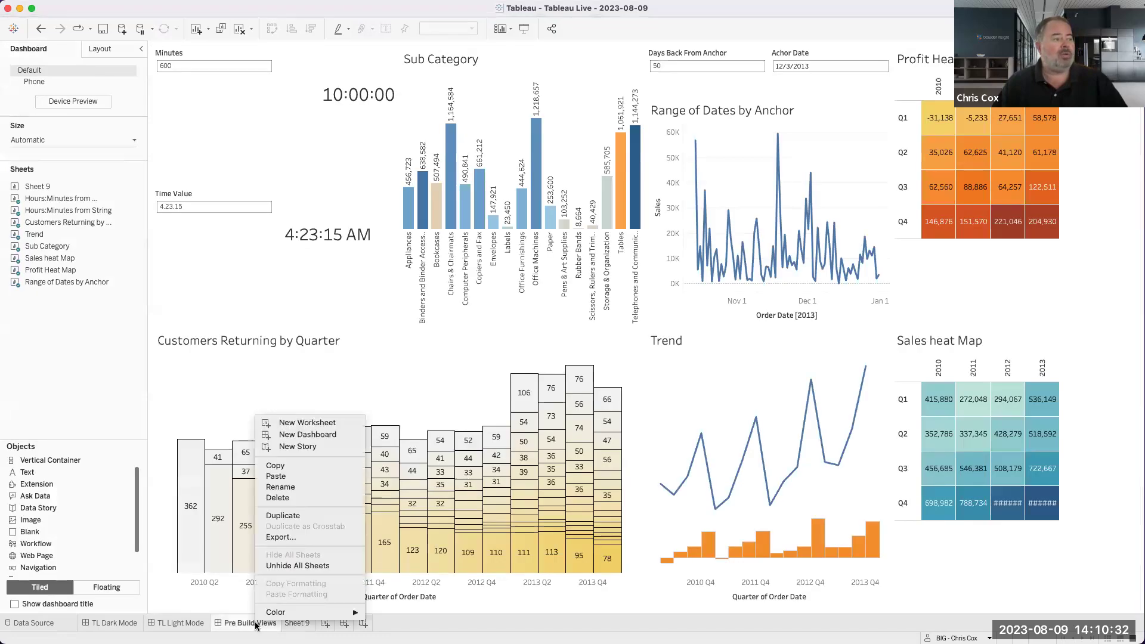
pyautogui.click(291, 566)
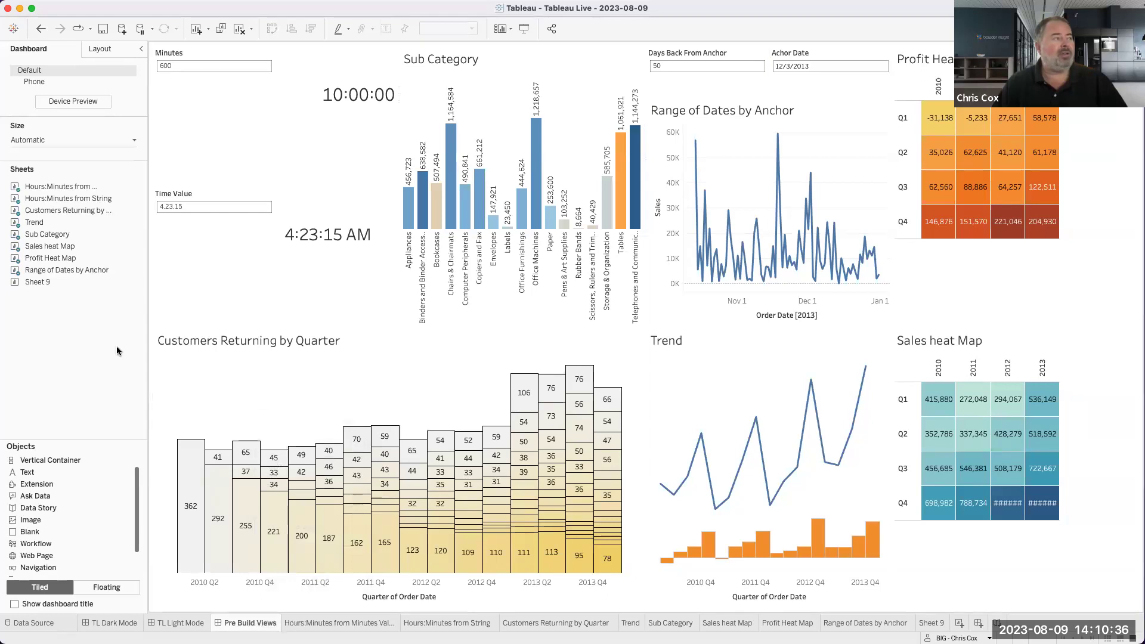
# Publish the workbook to the 01_Development project as Tableau Live - 2023-08-09 with all sheets included
pyautogui.moveTo(180, 6)
pyautogui.click(382, 7)
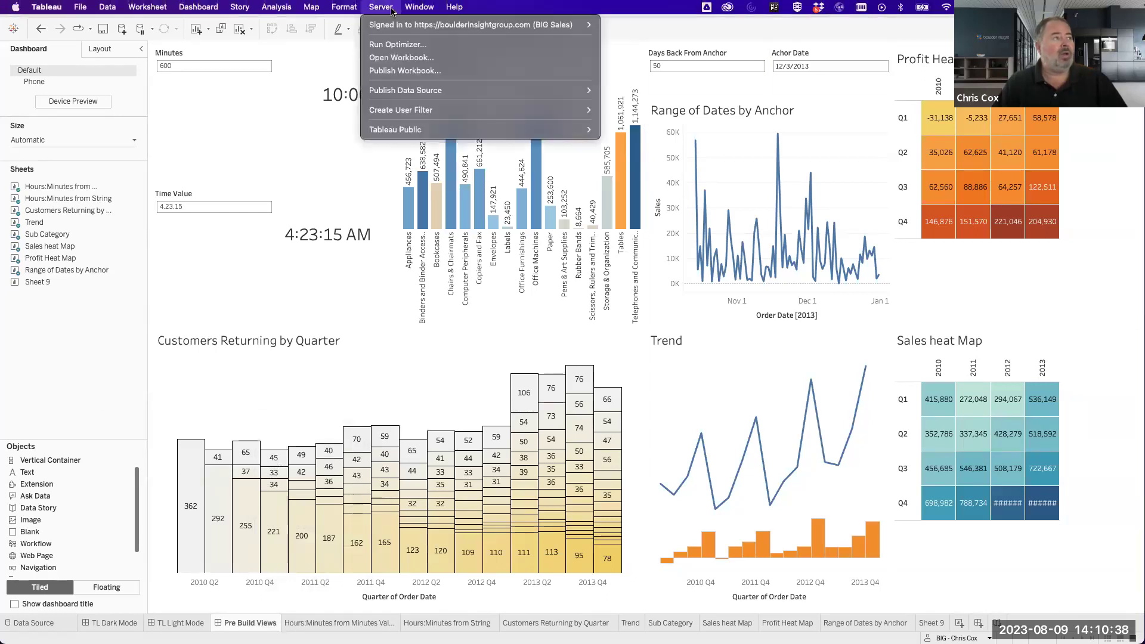
pyautogui.click(406, 70)
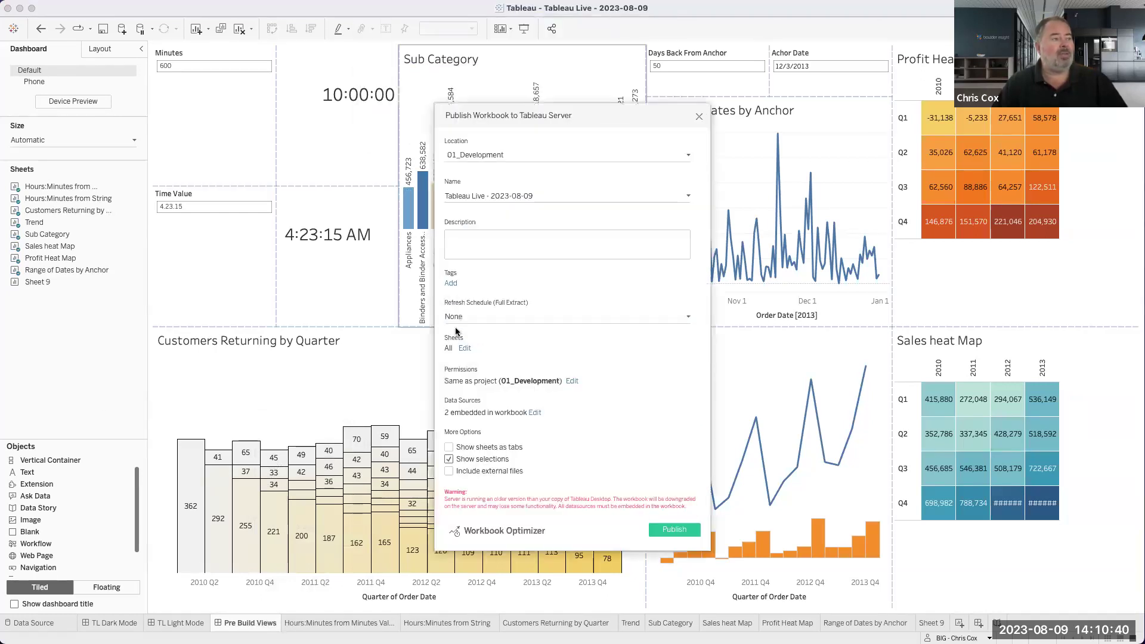
pyautogui.click(465, 348)
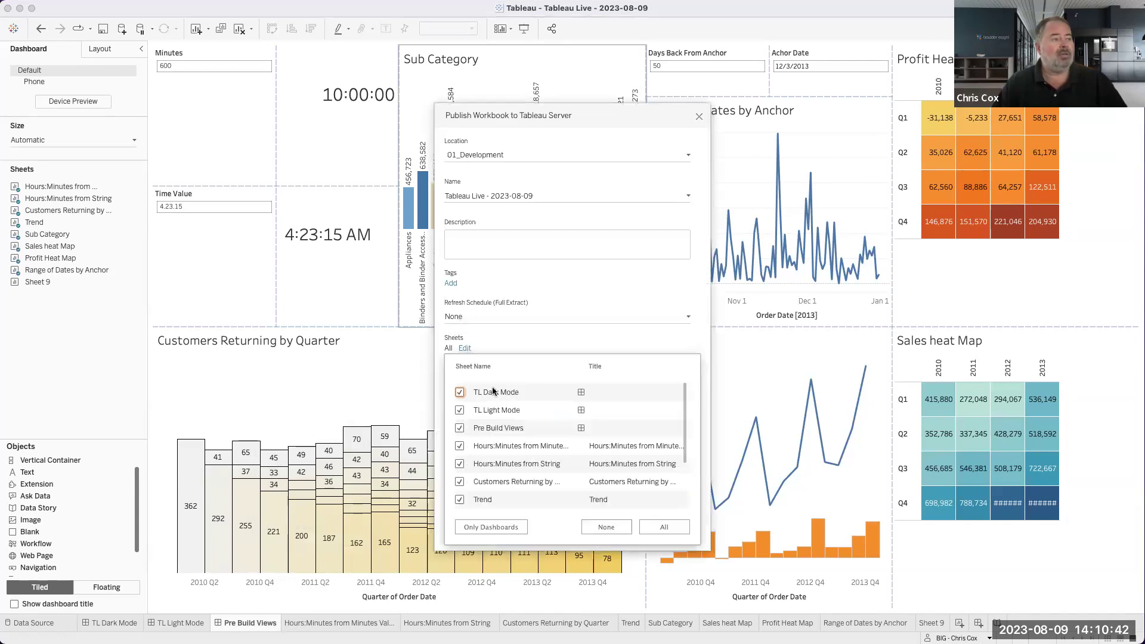
pyautogui.scroll(-3, 500, 442)
pyautogui.scroll(3, 500, 443)
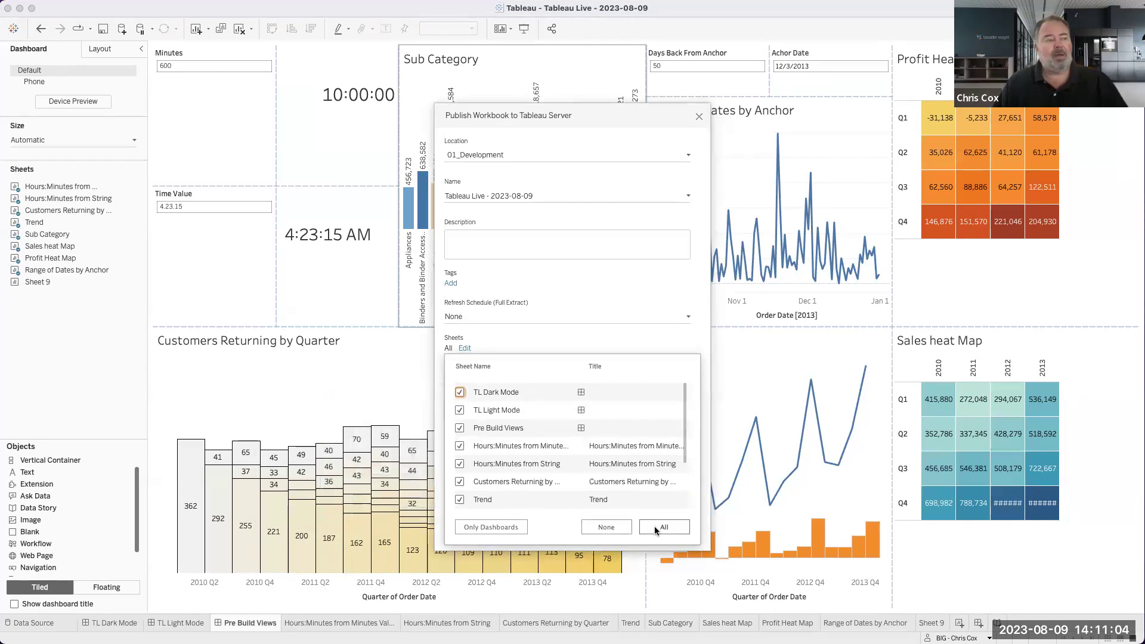
pyautogui.click(658, 345)
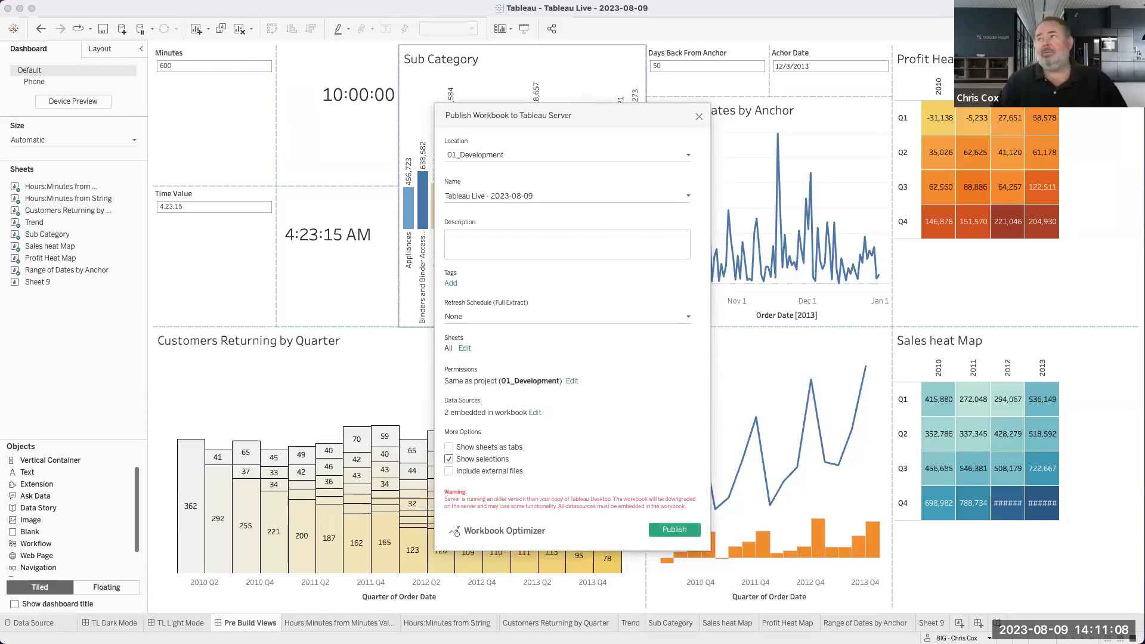
pyautogui.press('Return')
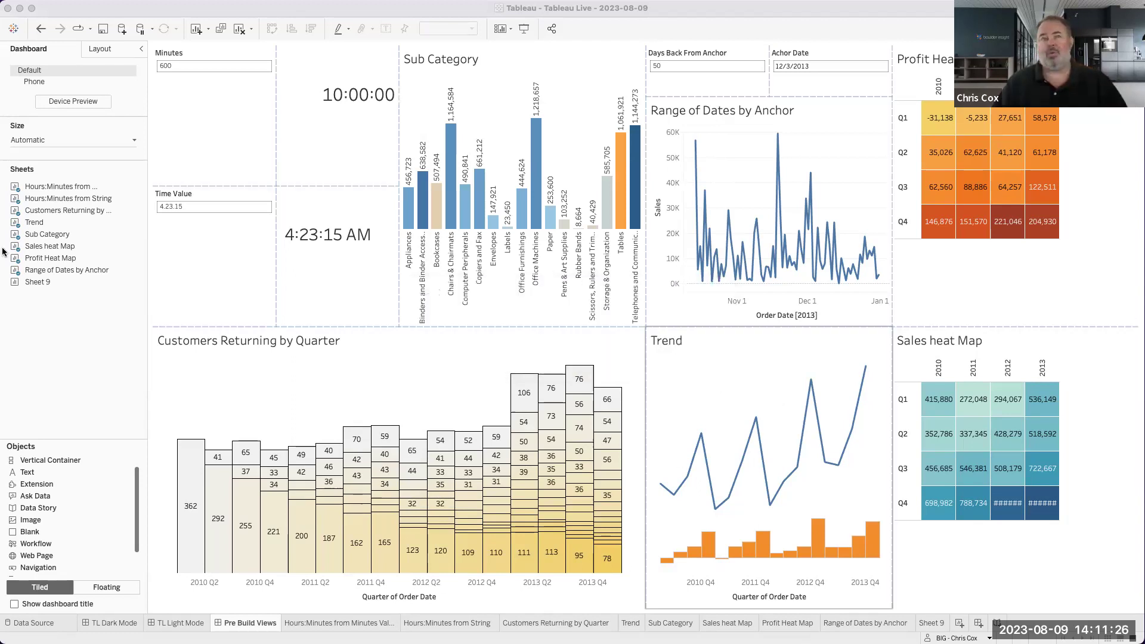
# In the browser, open the published Tableau Live - 2023-08-09 workbook from the 01_Development project and view Hours:Minutes from Minutes Value
pyautogui.moveTo(65, 6); pyautogui.dragTo(61, 41)
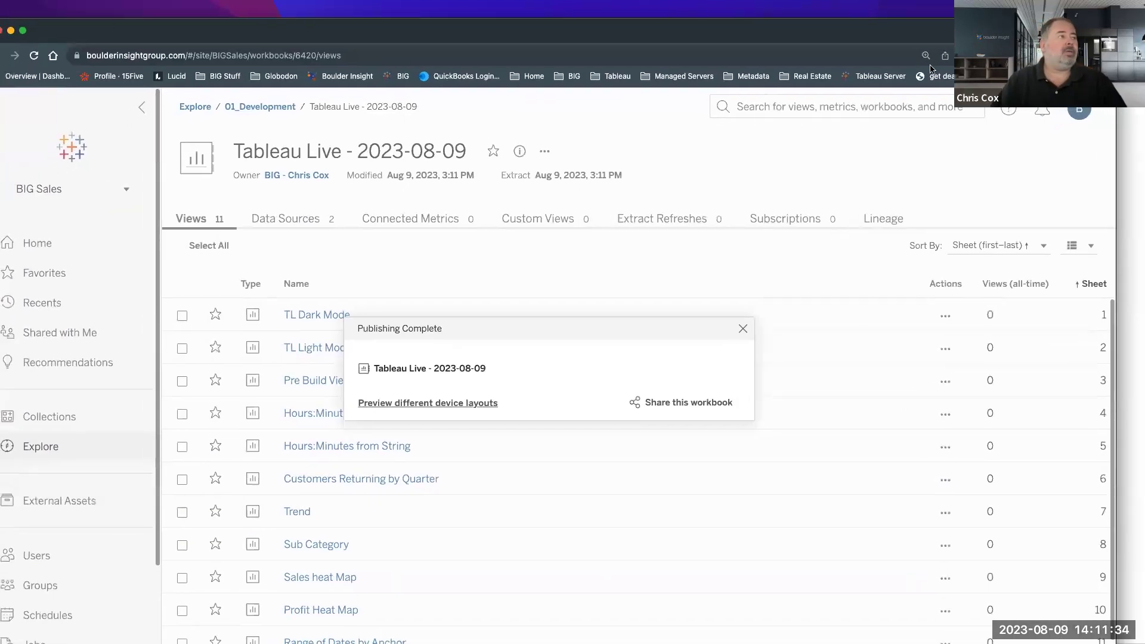
pyautogui.click(270, 106)
pyautogui.scroll(-1, 444, 449)
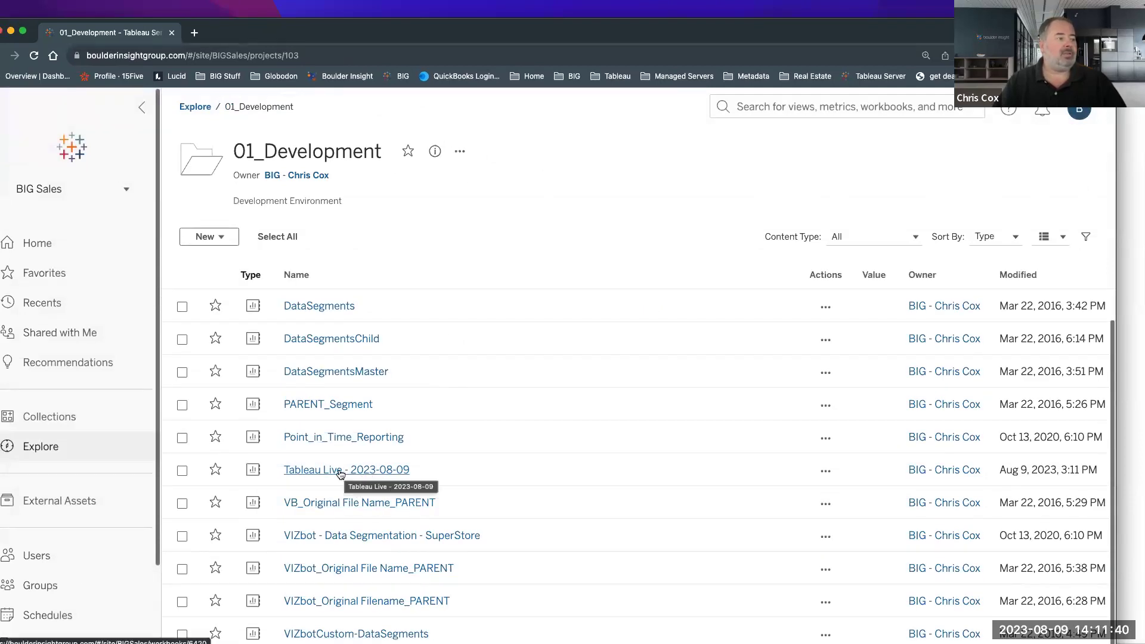
pyautogui.click(333, 472)
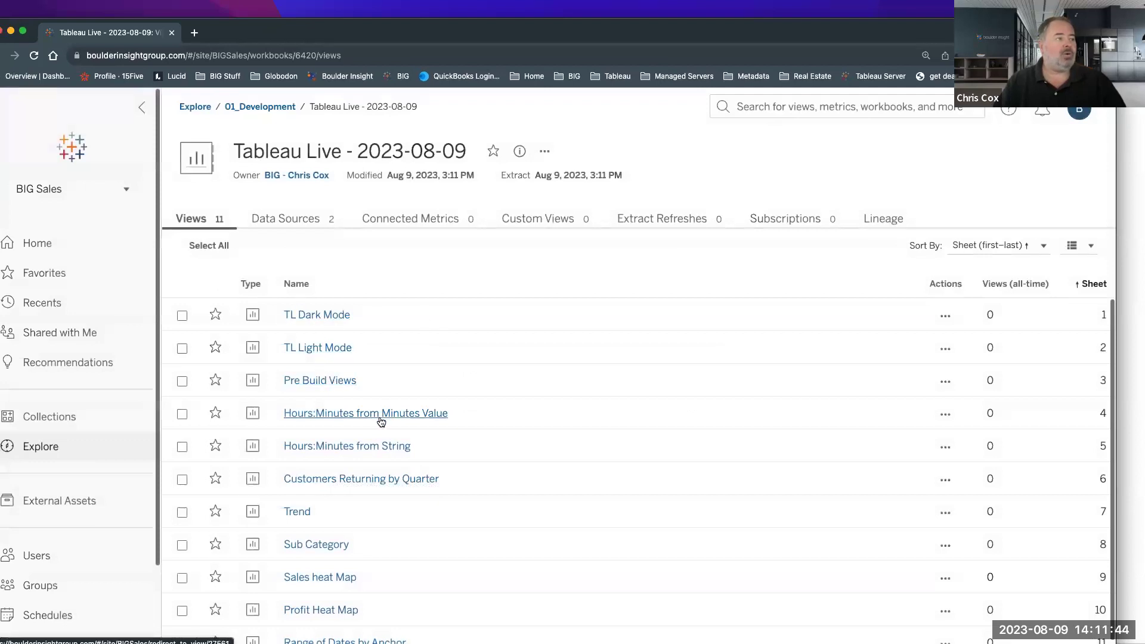
pyautogui.click(351, 413)
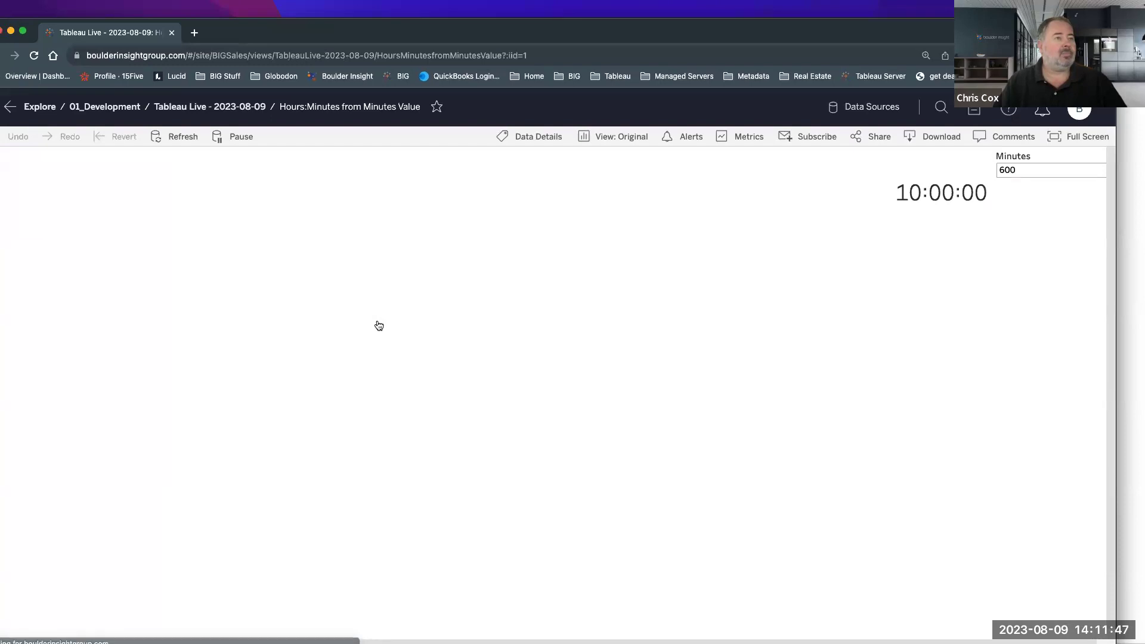
# Go back to the published workbook's list of views in an enlarged browser window, and look through the 01_Development project's contents
pyautogui.click(203, 107)
pyautogui.scroll(-1, 521, 484)
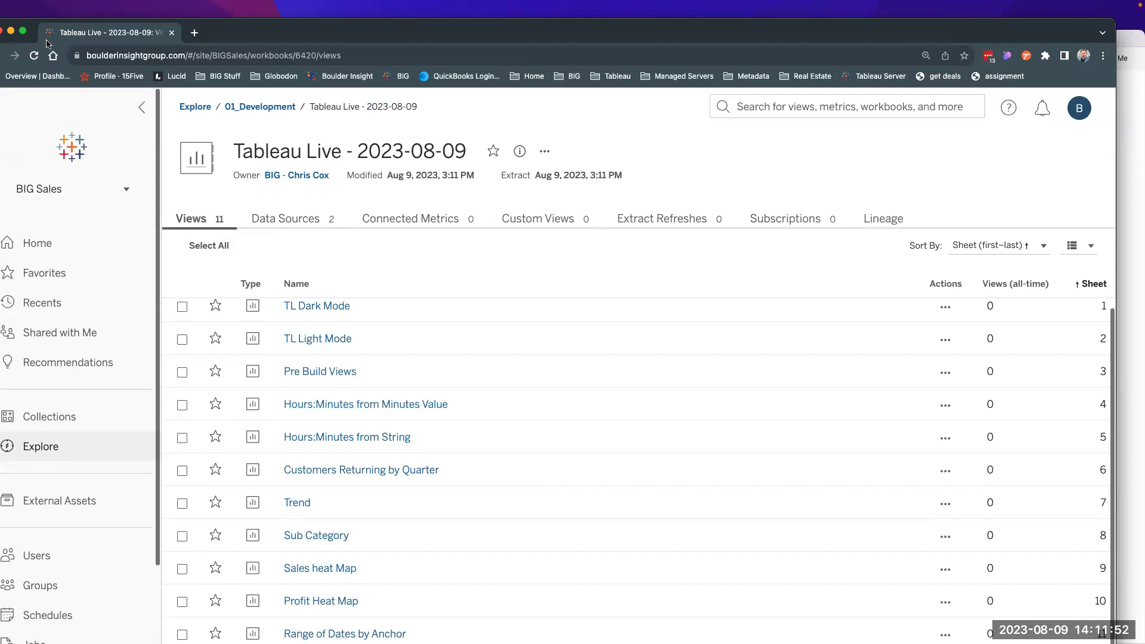
pyautogui.click(23, 30)
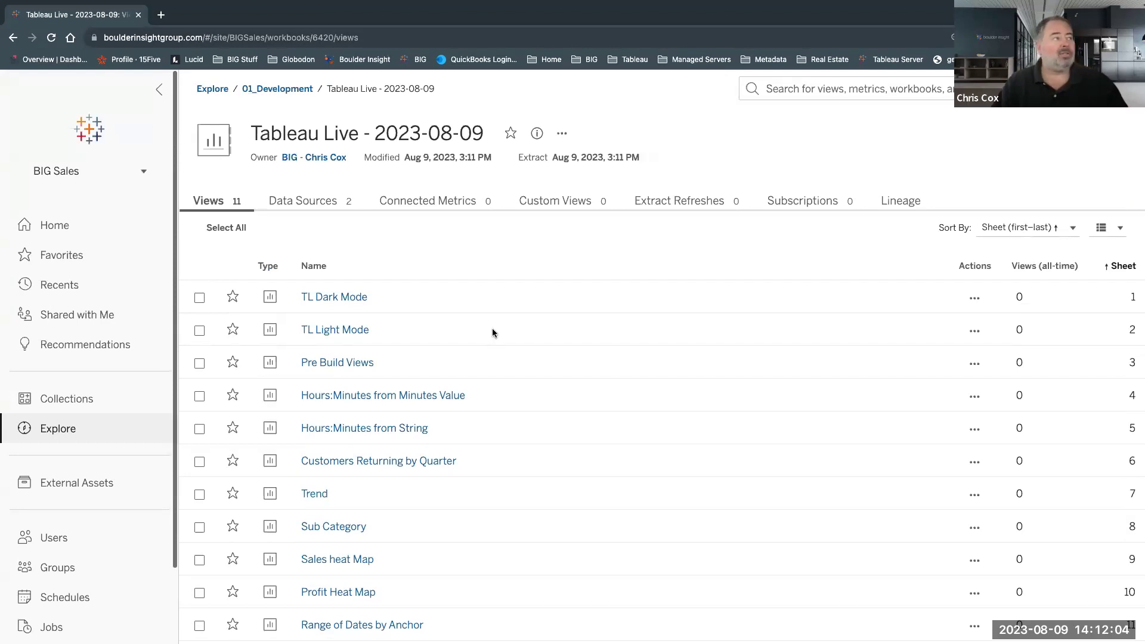
pyautogui.click(298, 91)
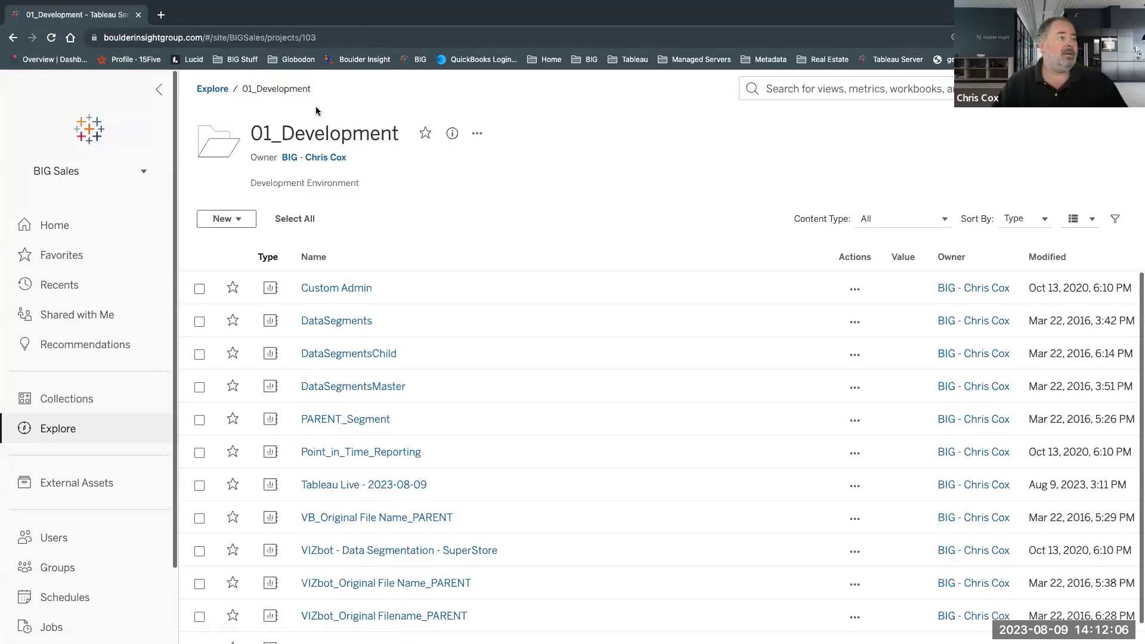
pyautogui.scroll(-1, 465, 340)
pyautogui.scroll(1, 465, 341)
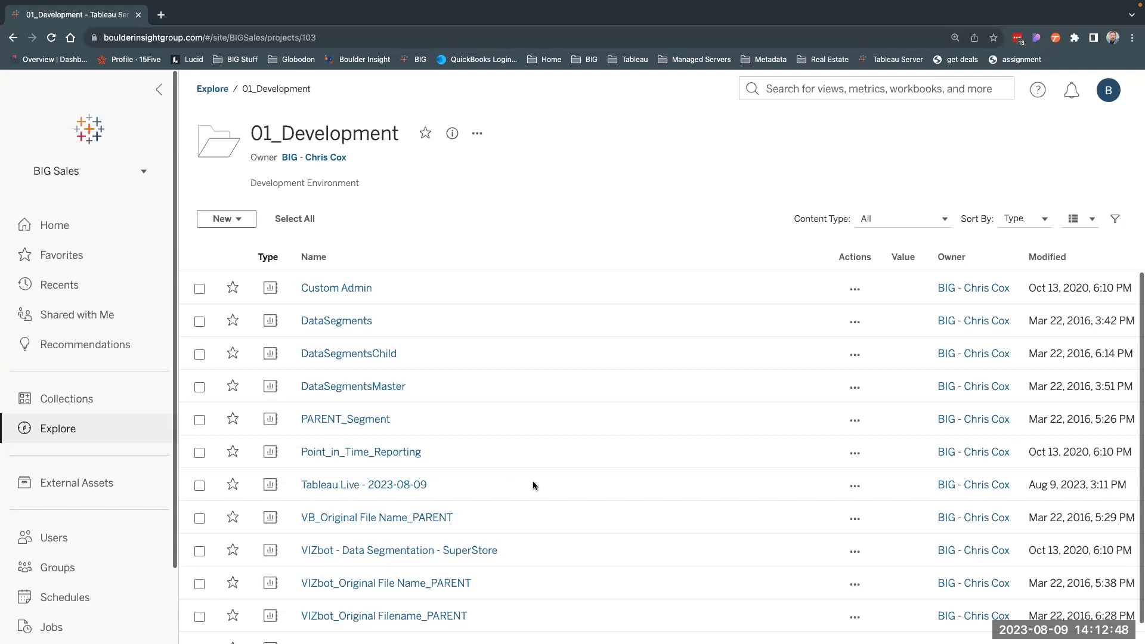
# Switch to Tableau Desktop, hide all sheets used in the Pre Build Views dashboard and delete Sheet 9
pyautogui.moveTo(504, 641)
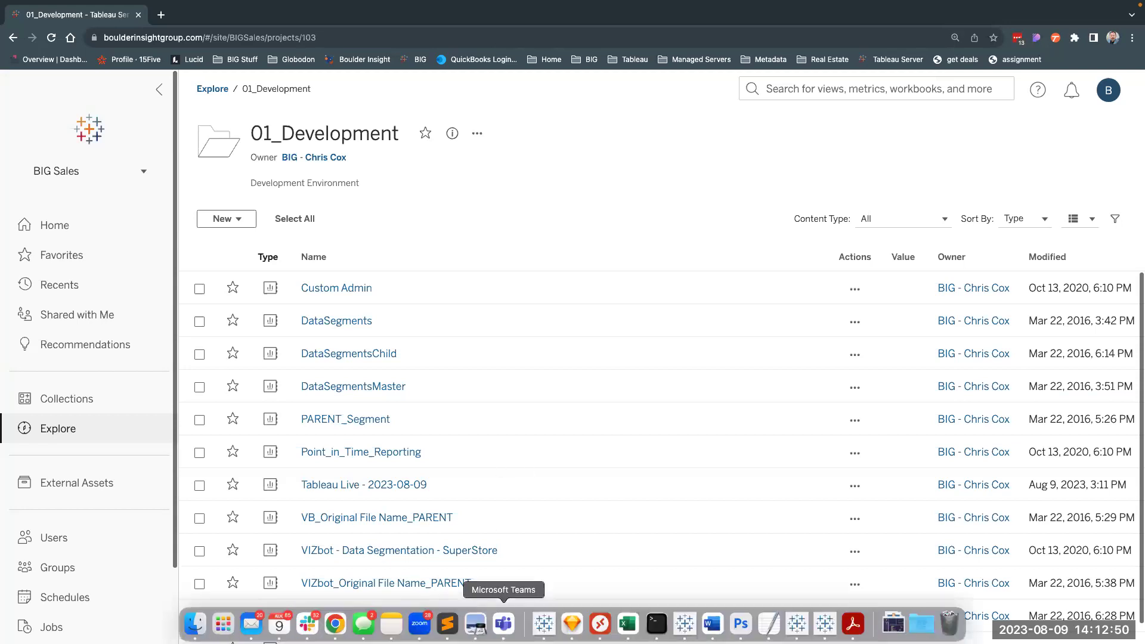
pyautogui.click(824, 623)
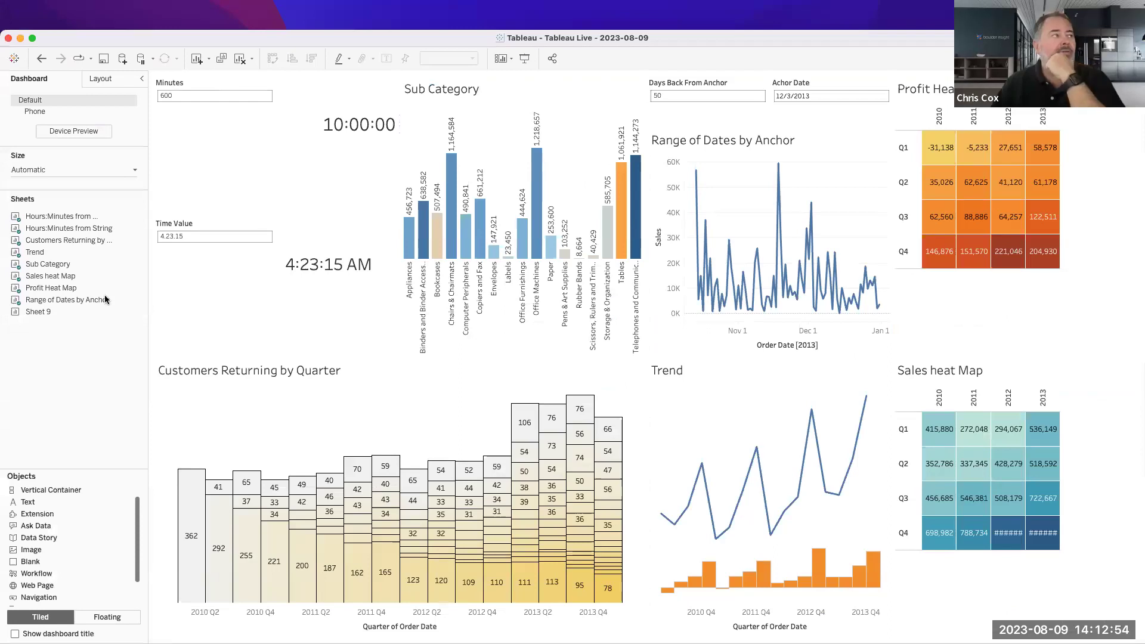
pyautogui.click(33, 39)
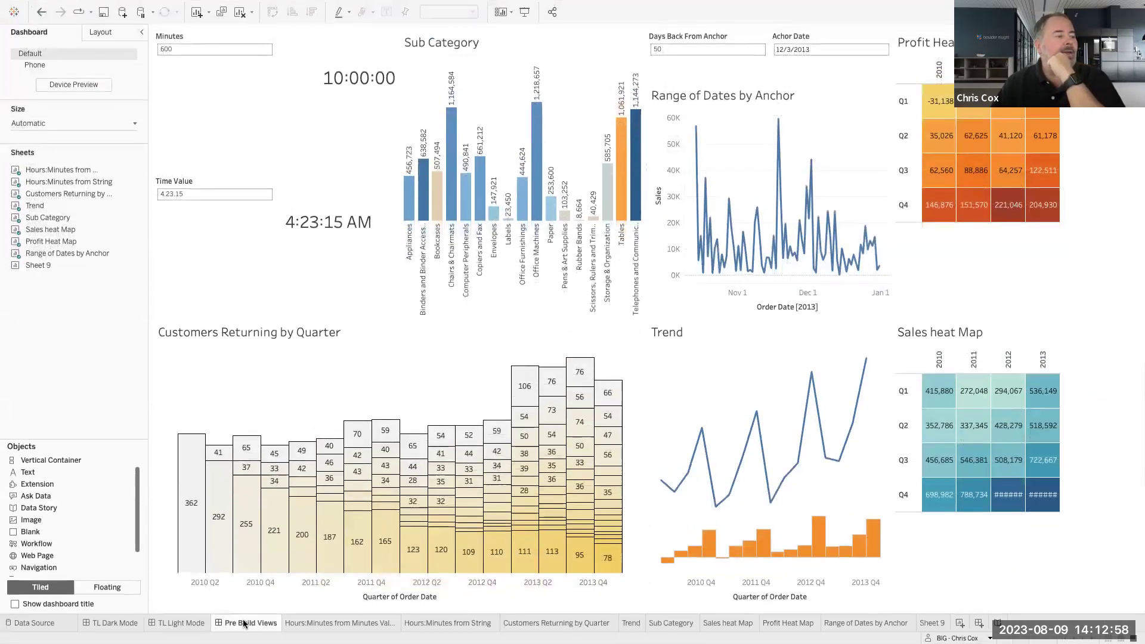
pyautogui.rightClick(244, 623)
pyautogui.click(275, 553)
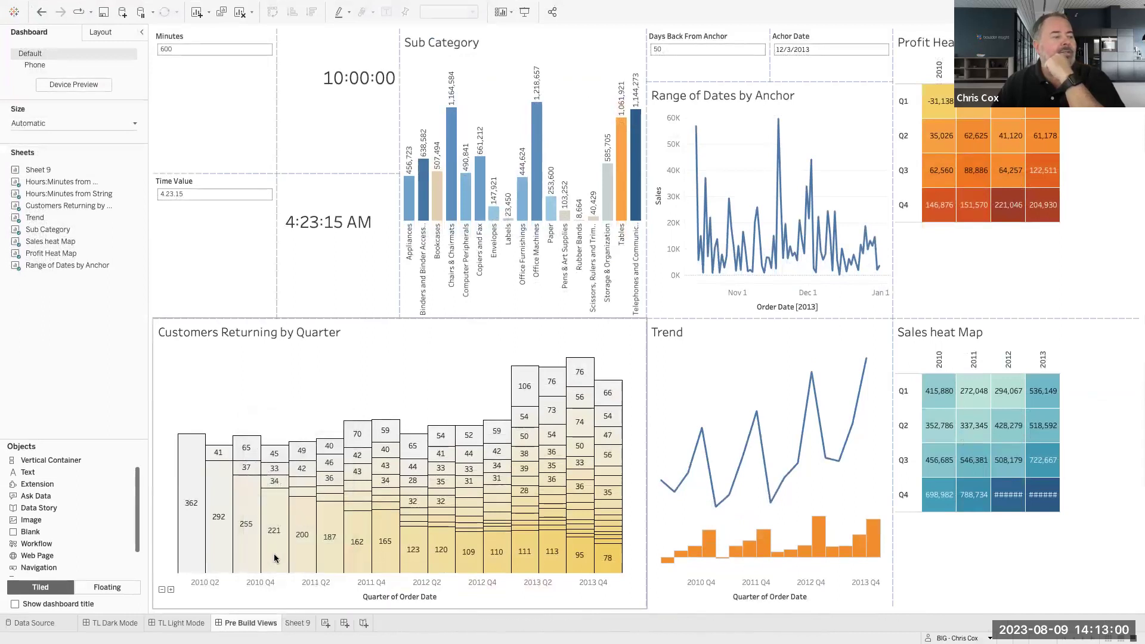
pyautogui.rightClick(299, 623)
pyautogui.click(328, 496)
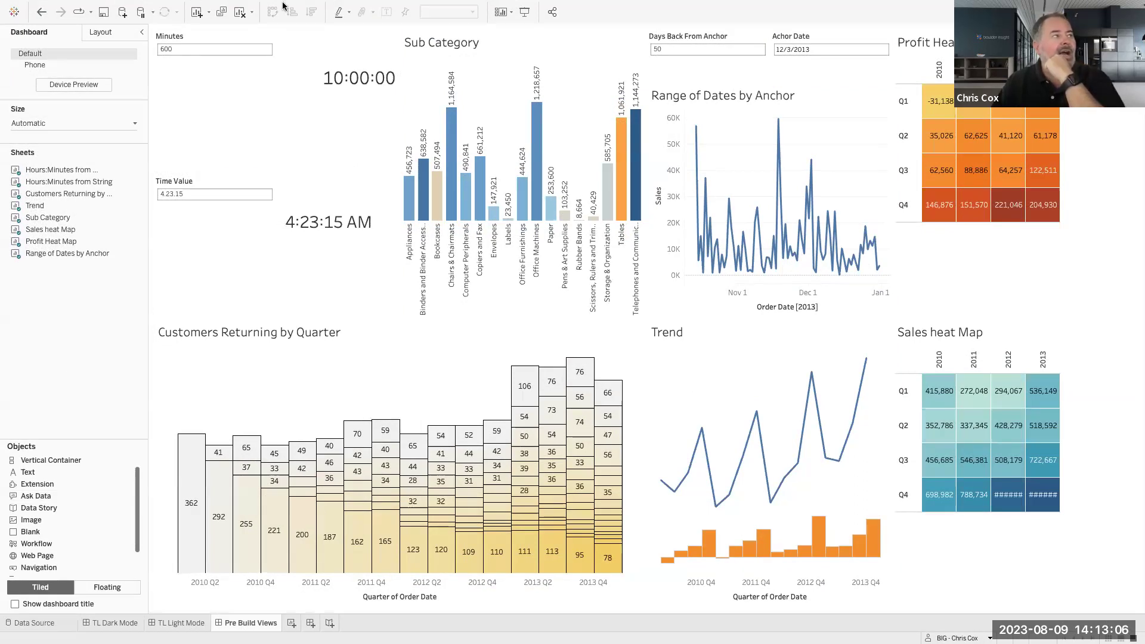
# Republish the workbook to 01_Development with only the three dashboards included, overwriting the existing Tableau Live - 2023-08-09
pyautogui.click(368, 7)
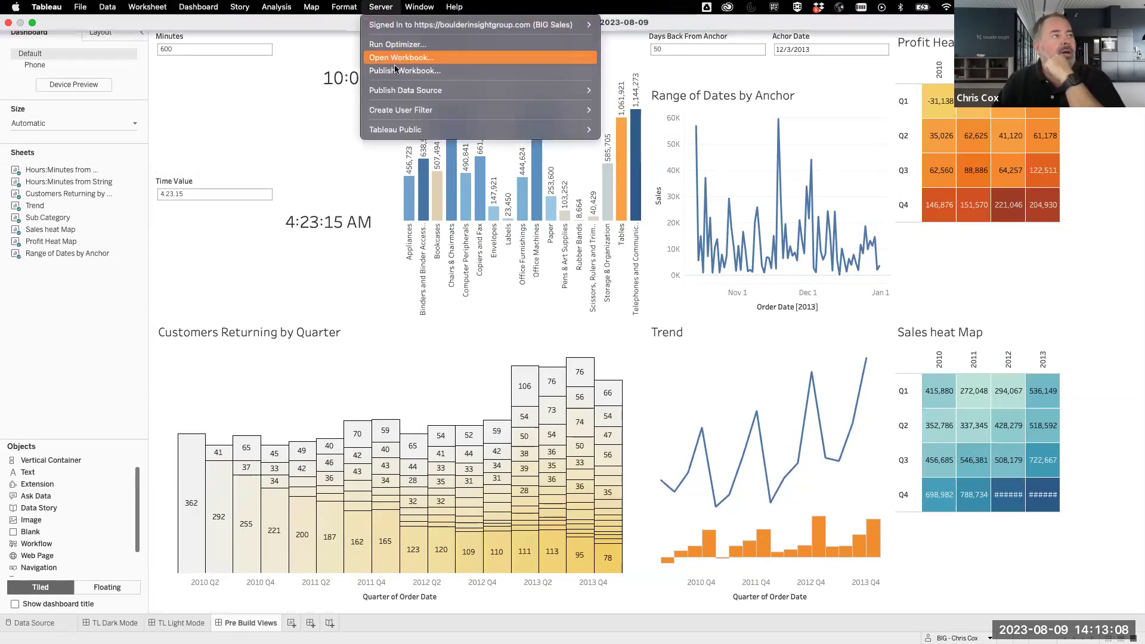
pyautogui.press('Escape')
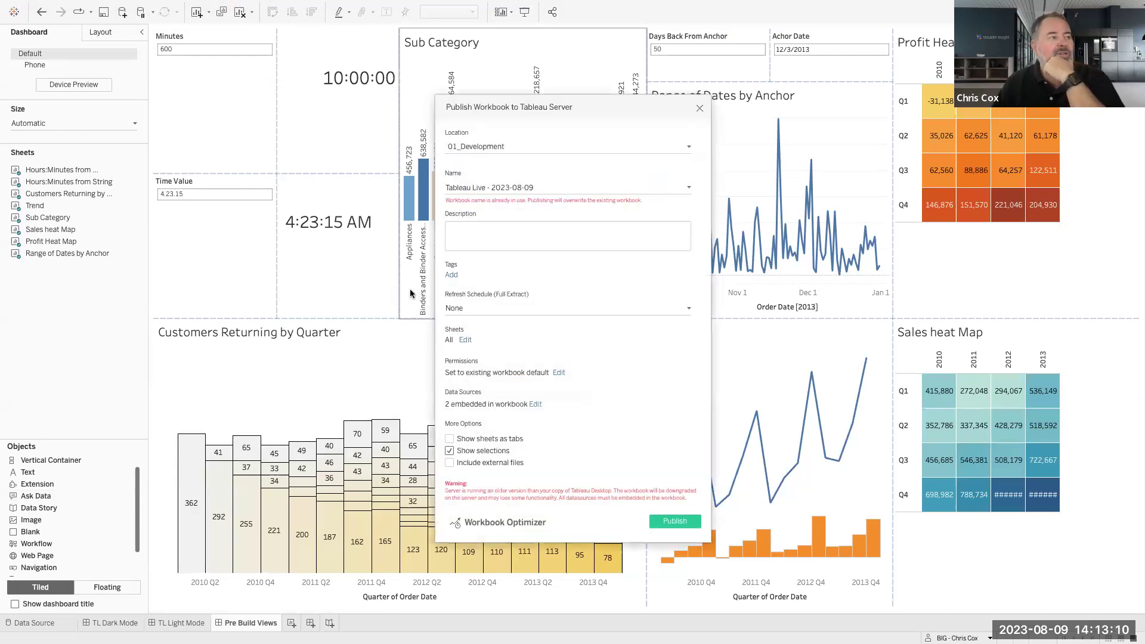
pyautogui.click(466, 340)
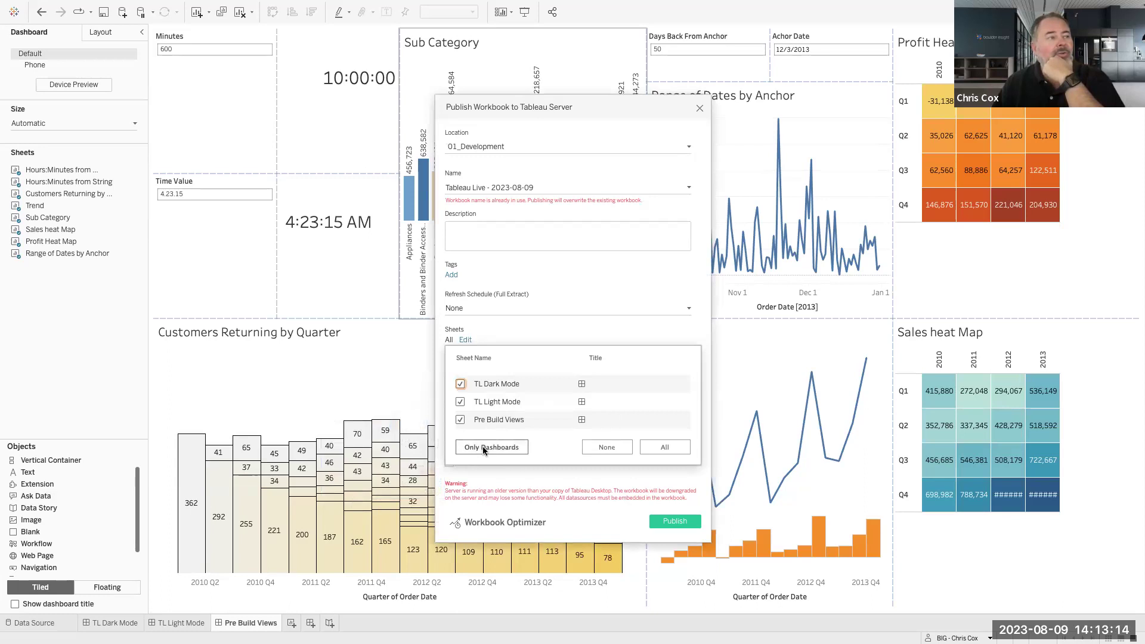
pyautogui.click(571, 326)
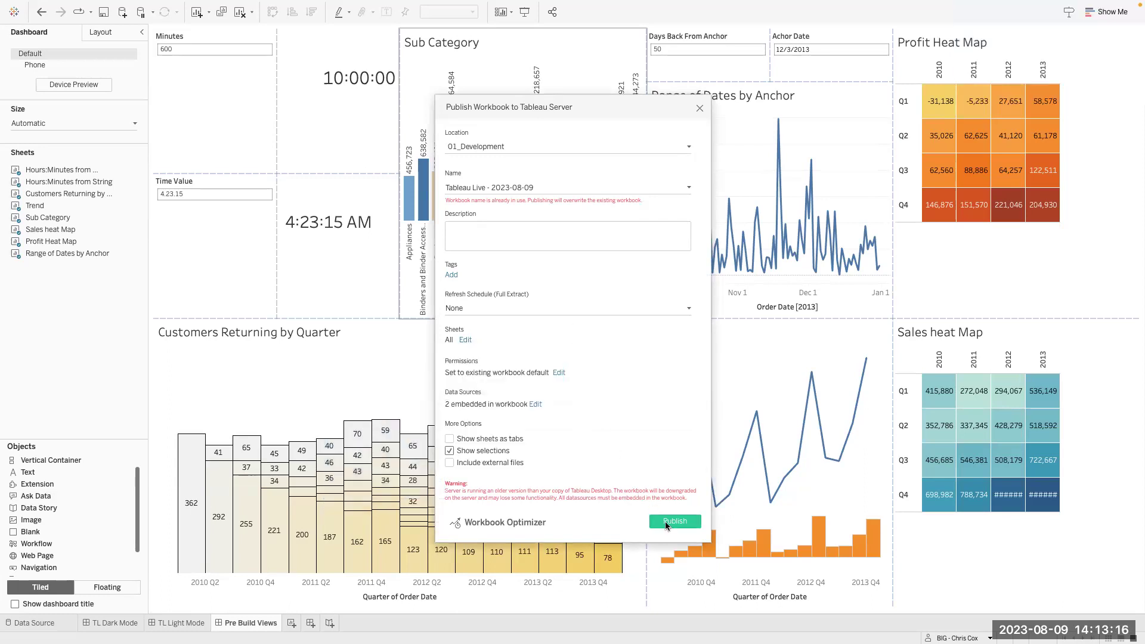
pyautogui.click(665, 524)
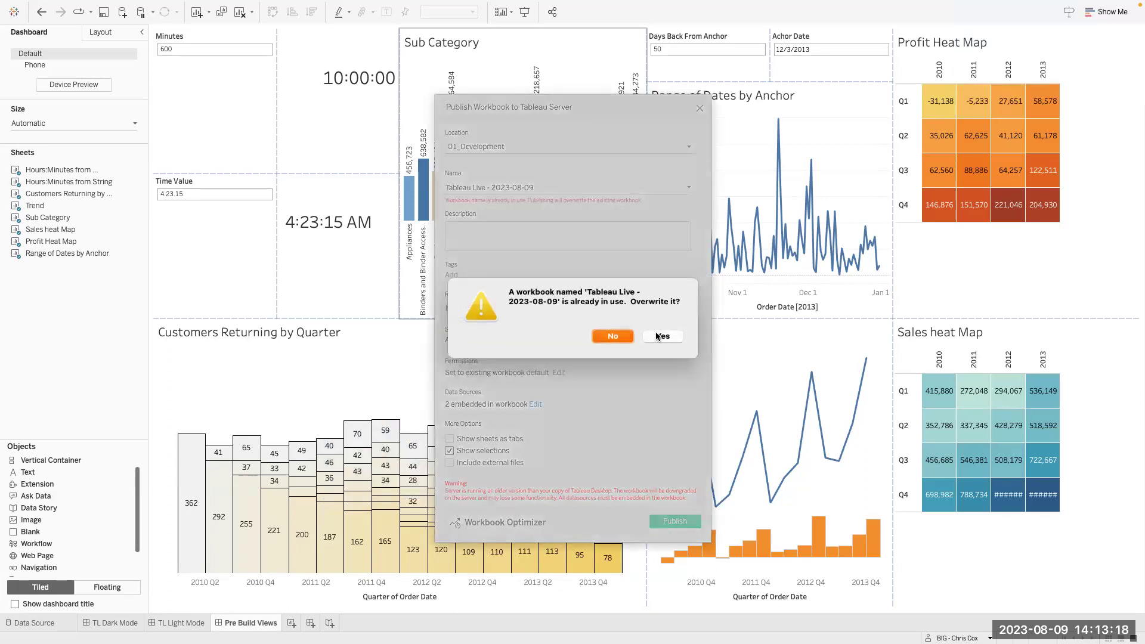
pyautogui.click(659, 337)
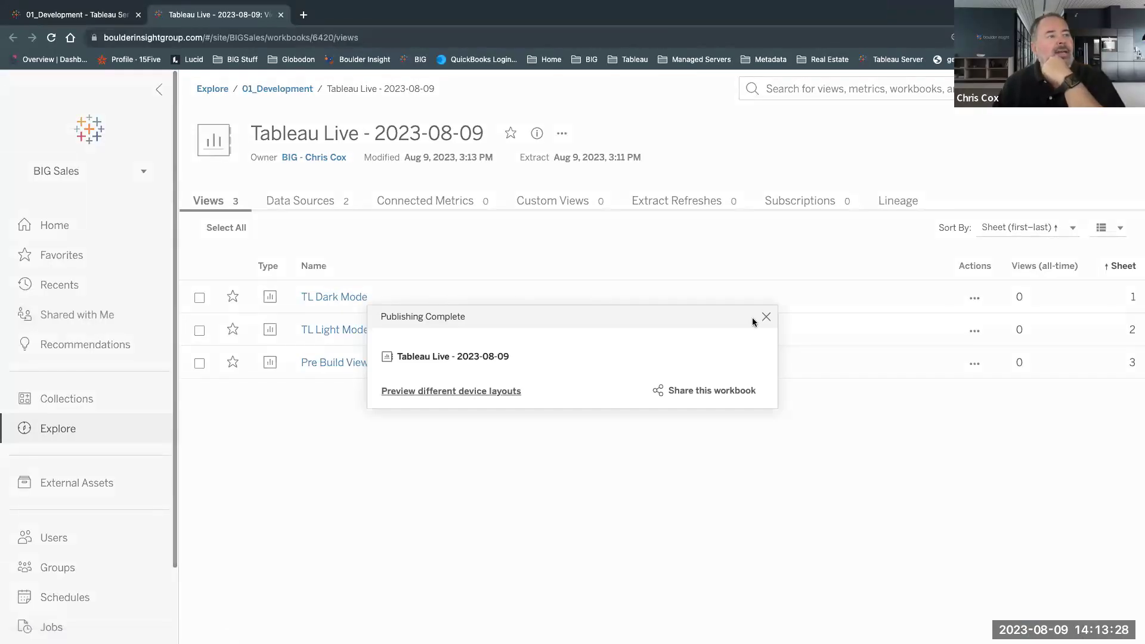
# Dismiss the publishing notice, view the published TL Dark Mode dashboard, and reopen the Tableau Live - 2023-08-09 workbook from the 01_Development project
pyautogui.click(763, 316)
pyautogui.click(332, 298)
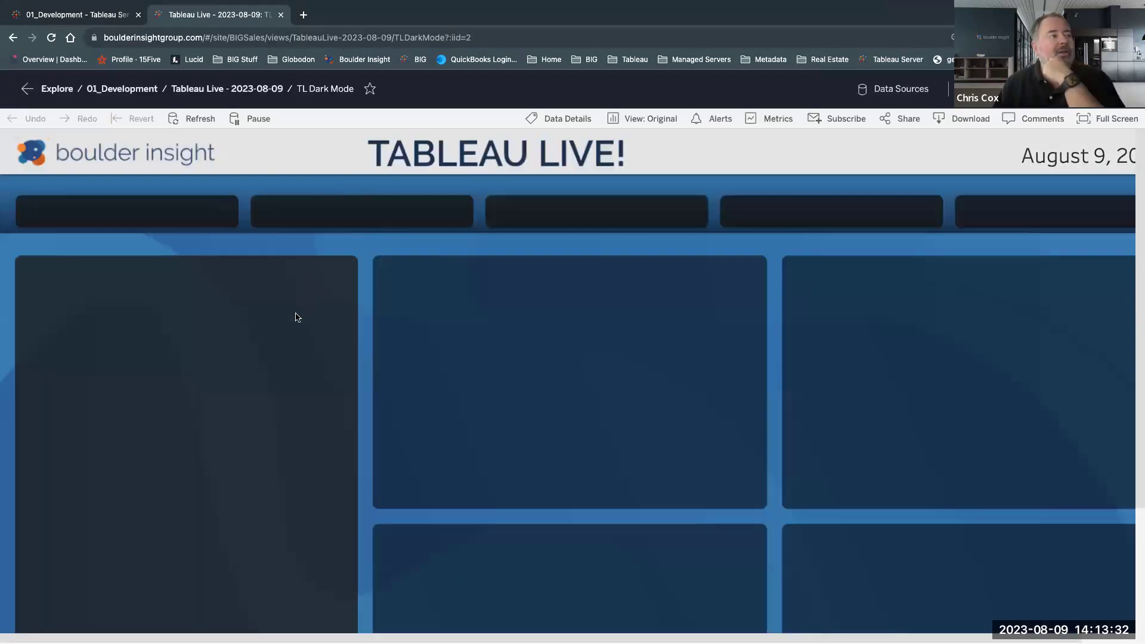
pyautogui.click(122, 89)
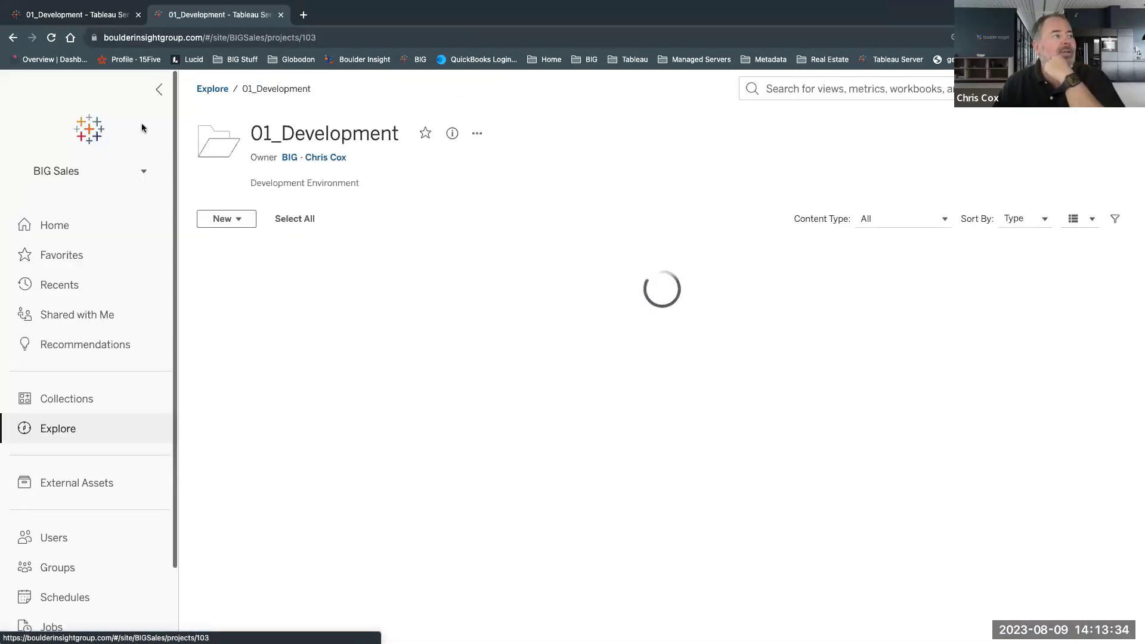
pyautogui.click(369, 489)
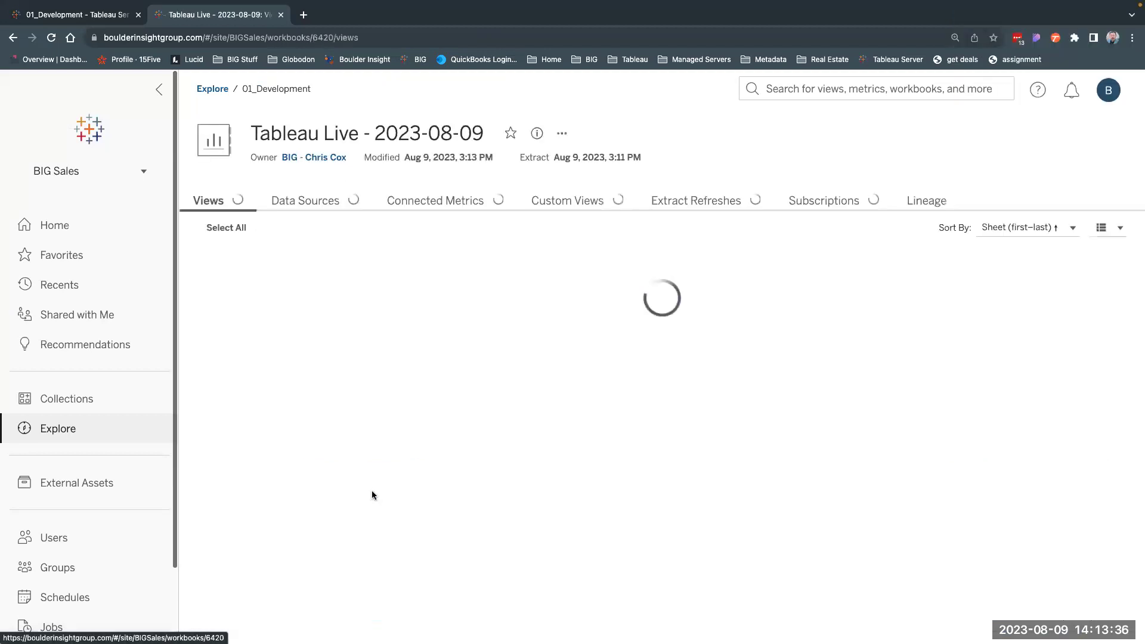
# View the published Pre Build Views dashboard and test selecting several bars in the Sub Category chart, clearing the selection again
pyautogui.click(348, 363)
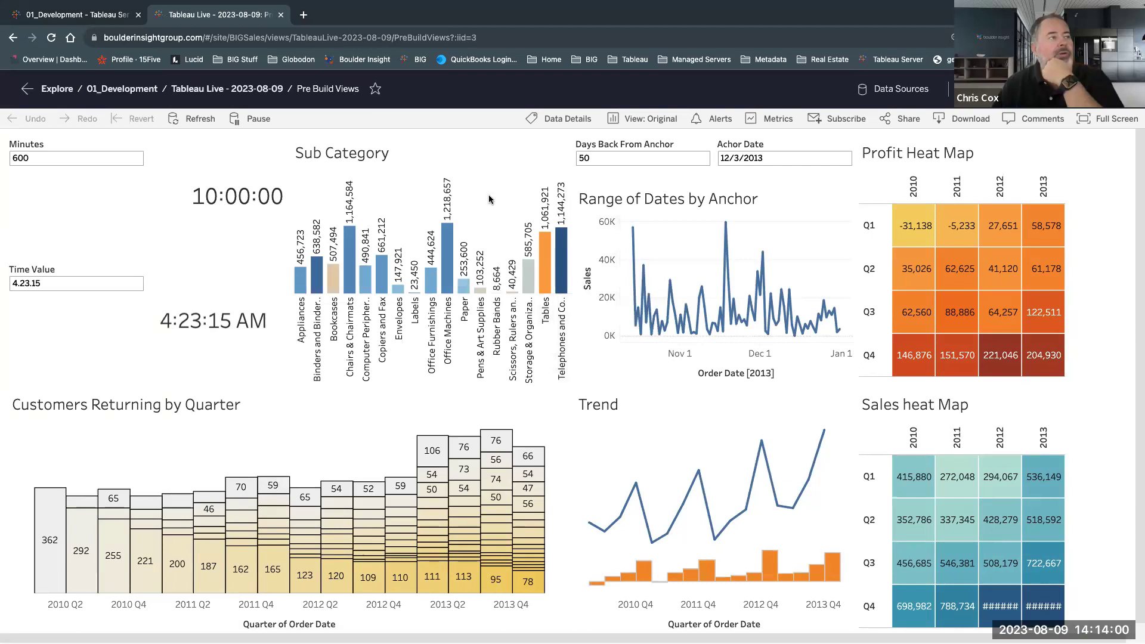
pyautogui.moveTo(391, 185); pyautogui.dragTo(535, 289)
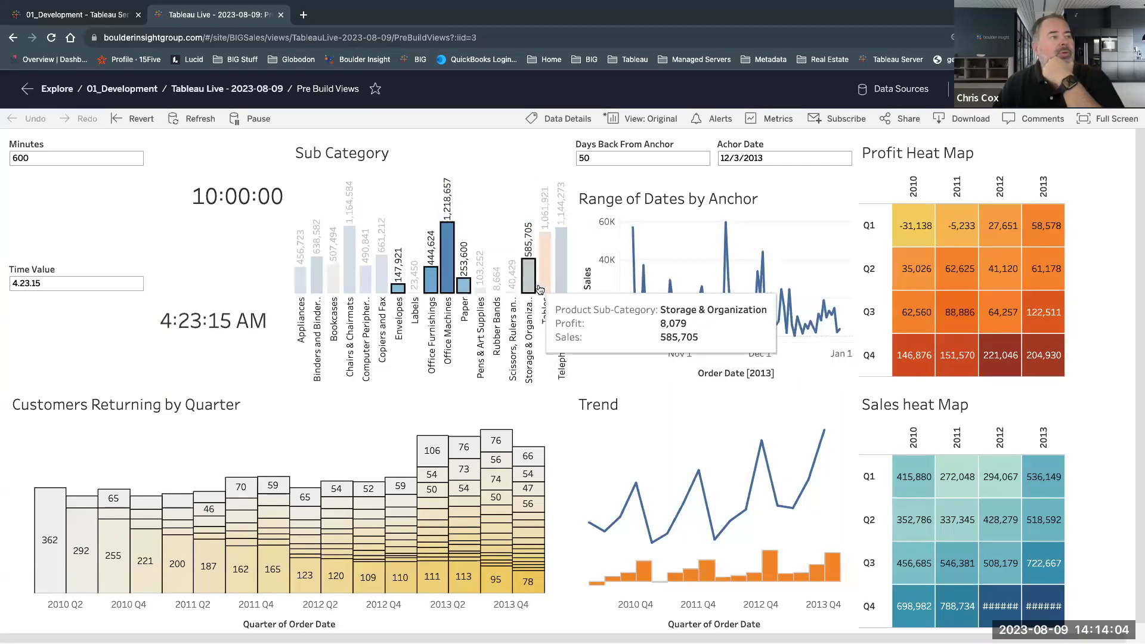
pyautogui.click(520, 315)
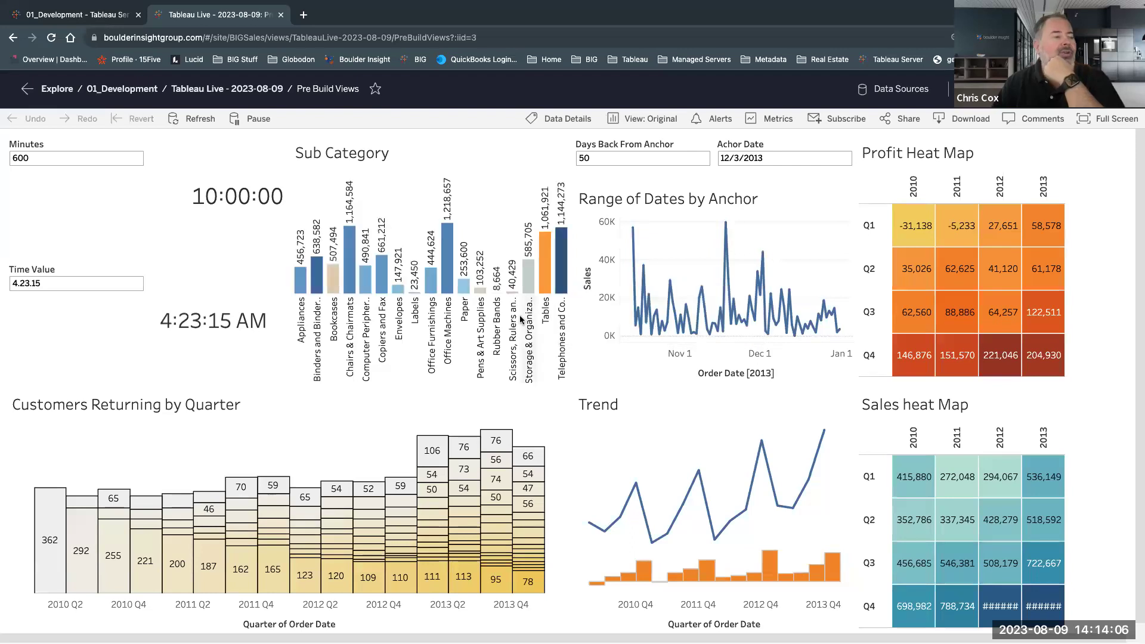
# Switch to Tableau Desktop and unhide all sheets used in the Pre Build Views dashboard
pyautogui.moveTo(569, 623)
pyautogui.click(826, 625)
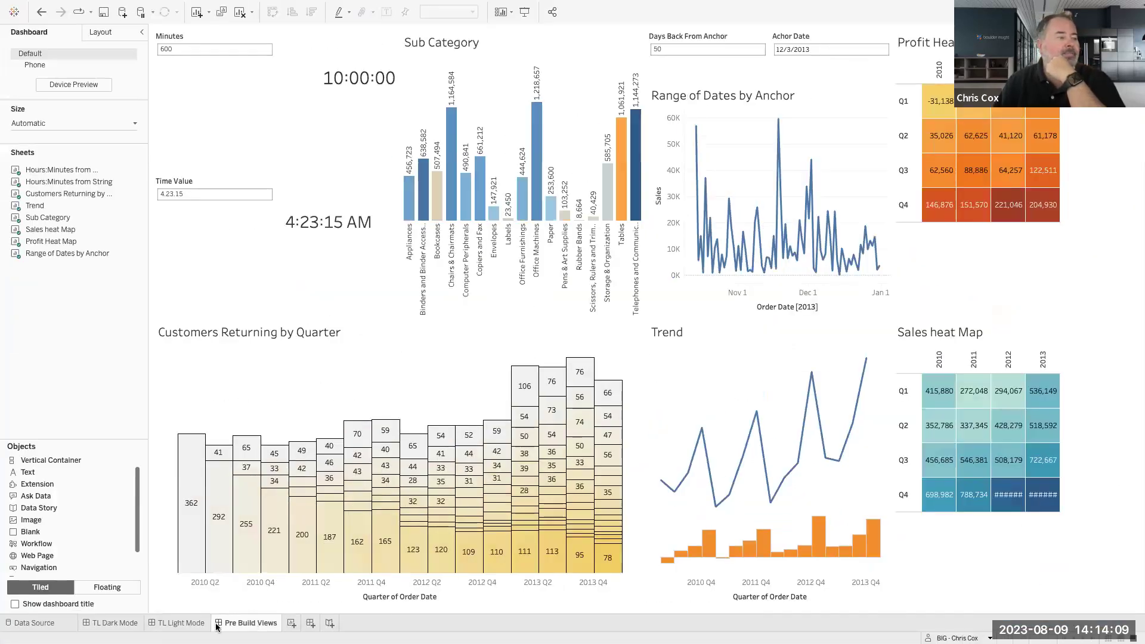
pyautogui.click(122, 622)
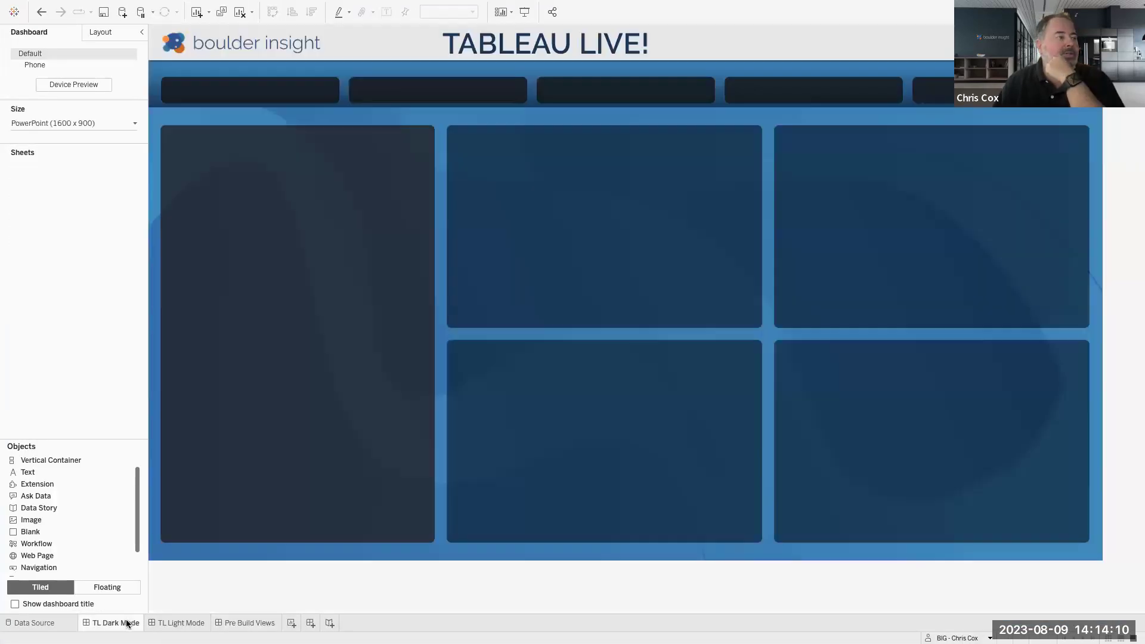
pyautogui.click(256, 623)
pyautogui.rightClick(264, 625)
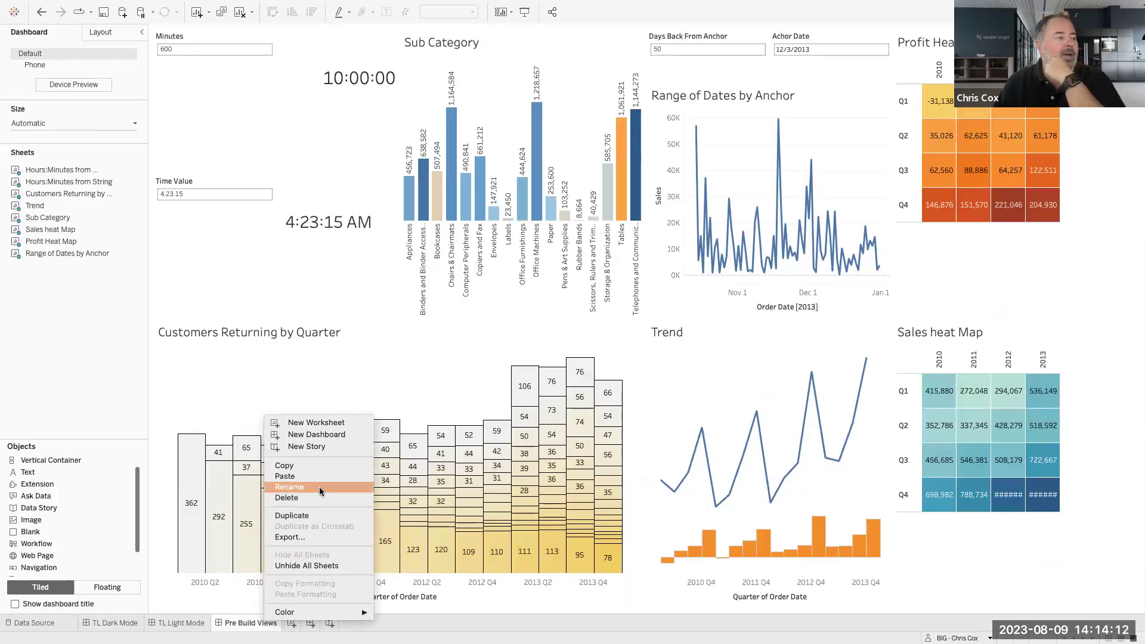
pyautogui.click(377, 555)
pyautogui.click(260, 626)
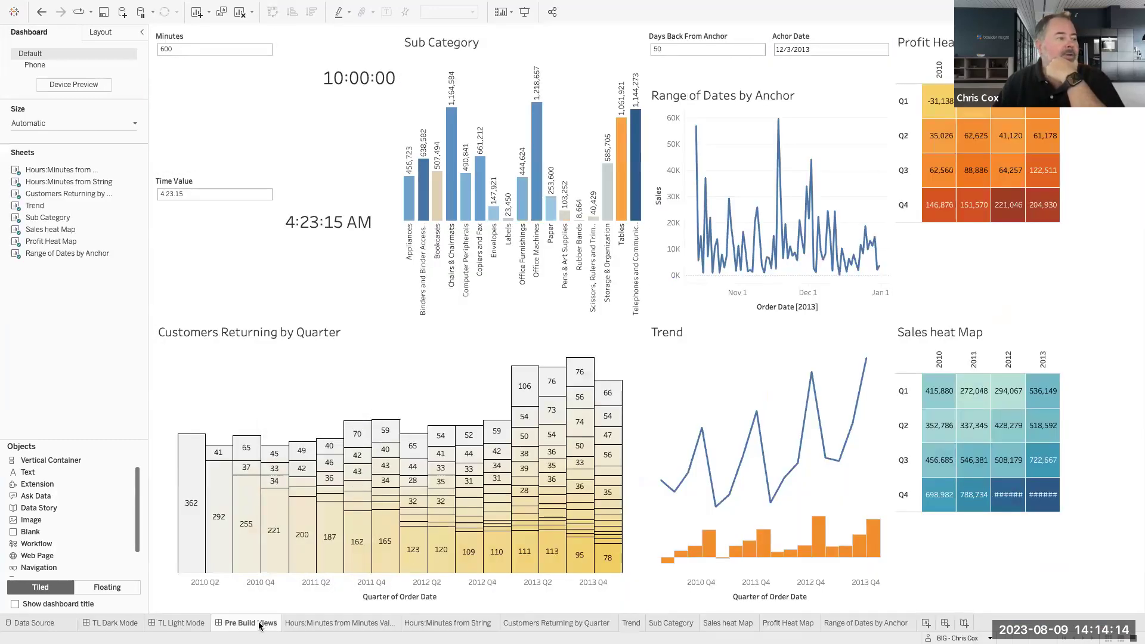
pyautogui.click(117, 623)
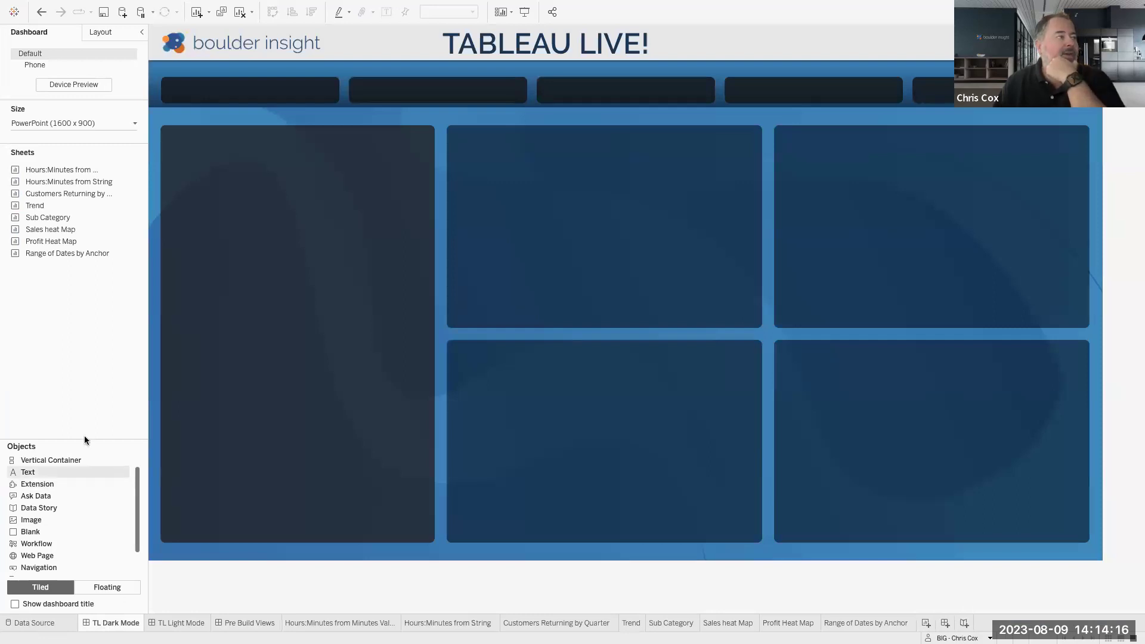
pyautogui.moveTo(66, 217); pyautogui.dragTo(453, 132)
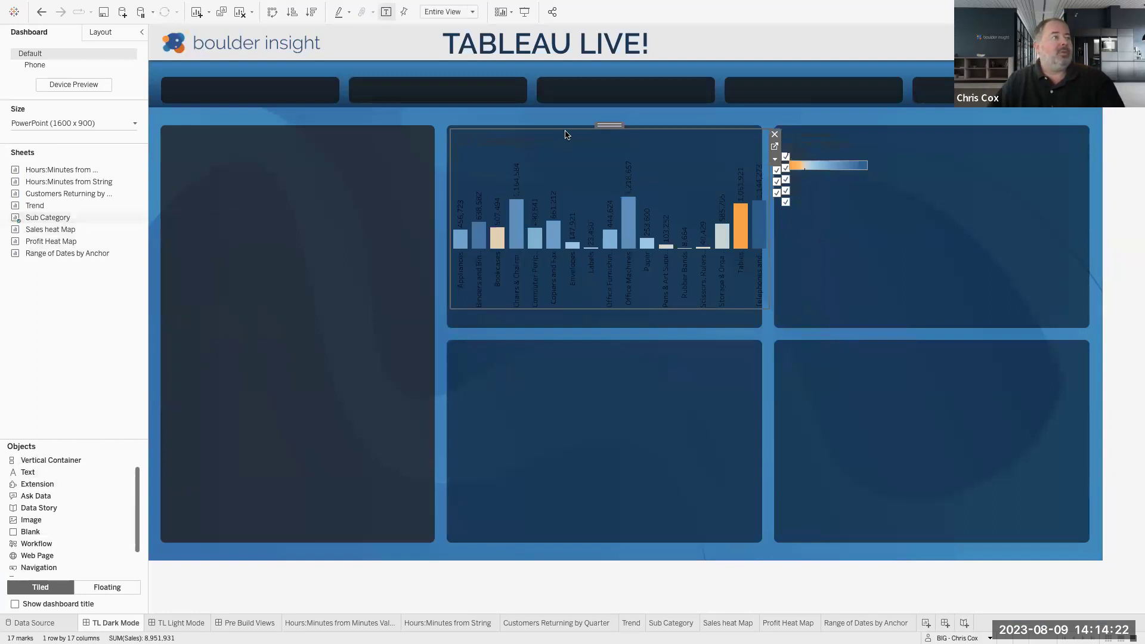
pyautogui.click(775, 133)
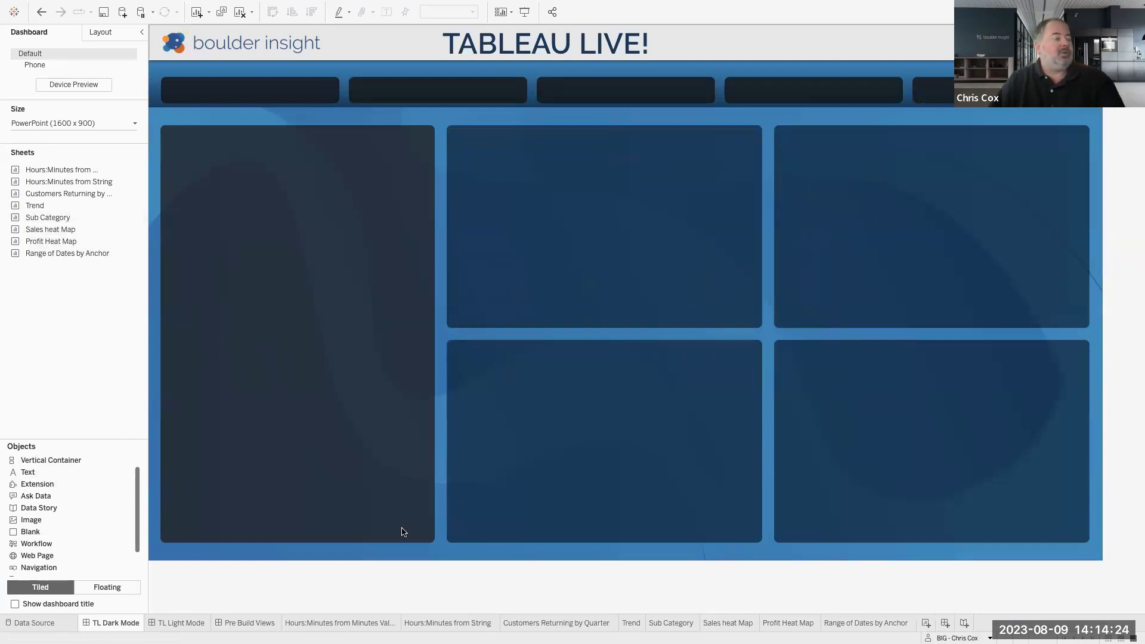
# Add the Sub Category sheet to the upper middle panel of TL Light Mode, make it taller and remove its order date filters
pyautogui.click(174, 623)
pyautogui.moveTo(56, 217)
pyautogui.moveTo(230, 232); pyautogui.dragTo(446, 114)
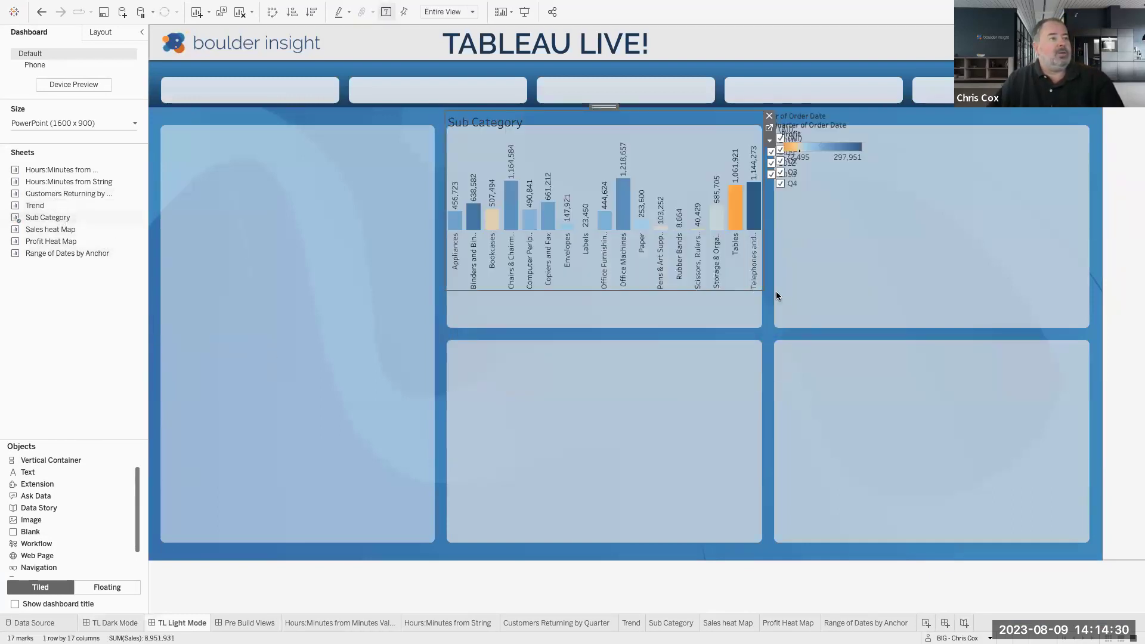
pyautogui.moveTo(757, 290); pyautogui.dragTo(753, 319)
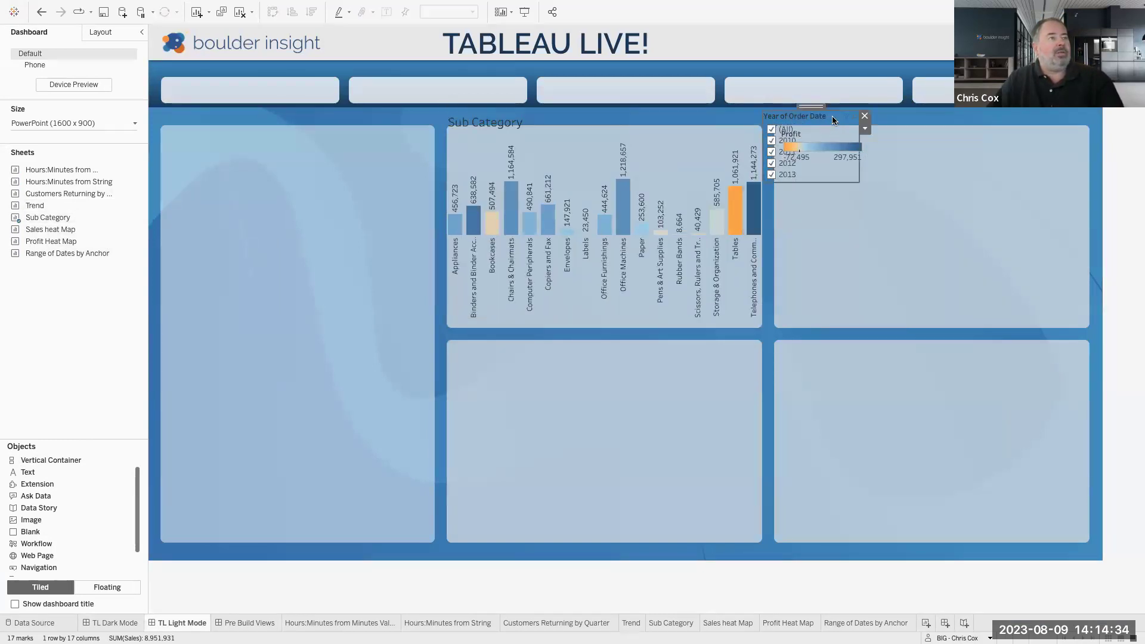
pyautogui.click(865, 119)
# Open the worksheet behind the dashboard's Sub Category chart and duplicate it as a crosstab
pyautogui.click(674, 132)
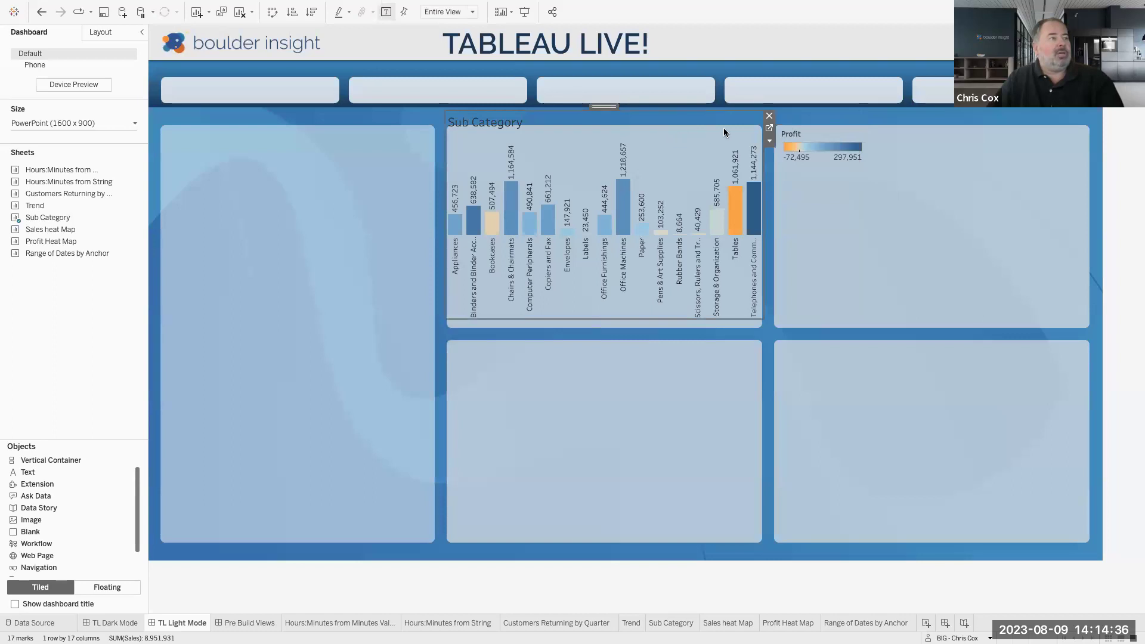
pyautogui.click(759, 133)
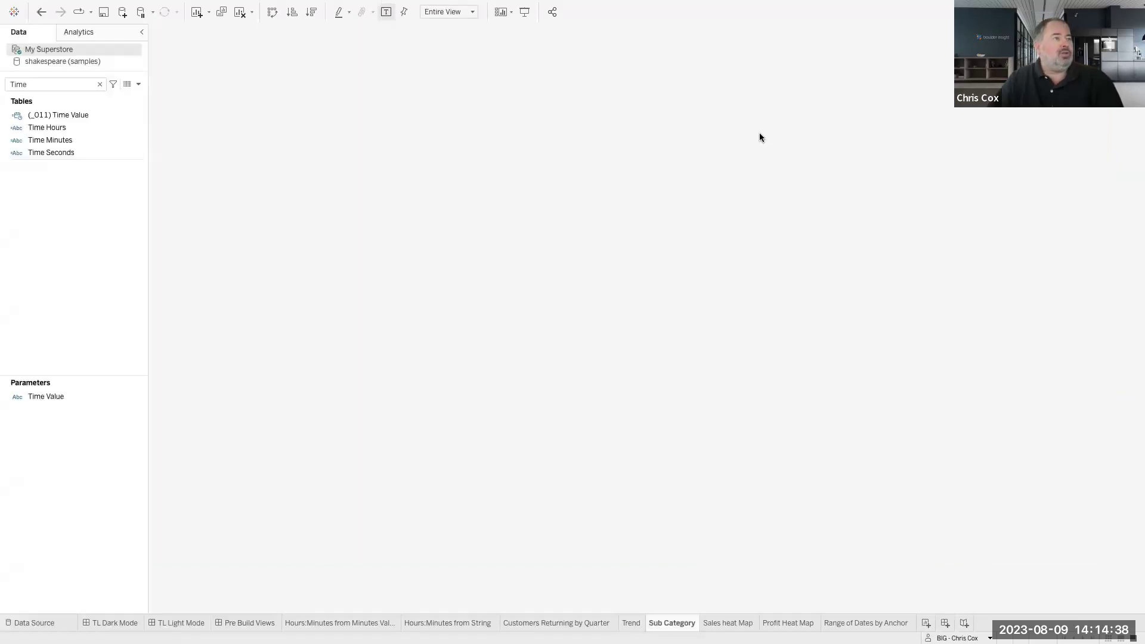
pyautogui.rightClick(679, 626)
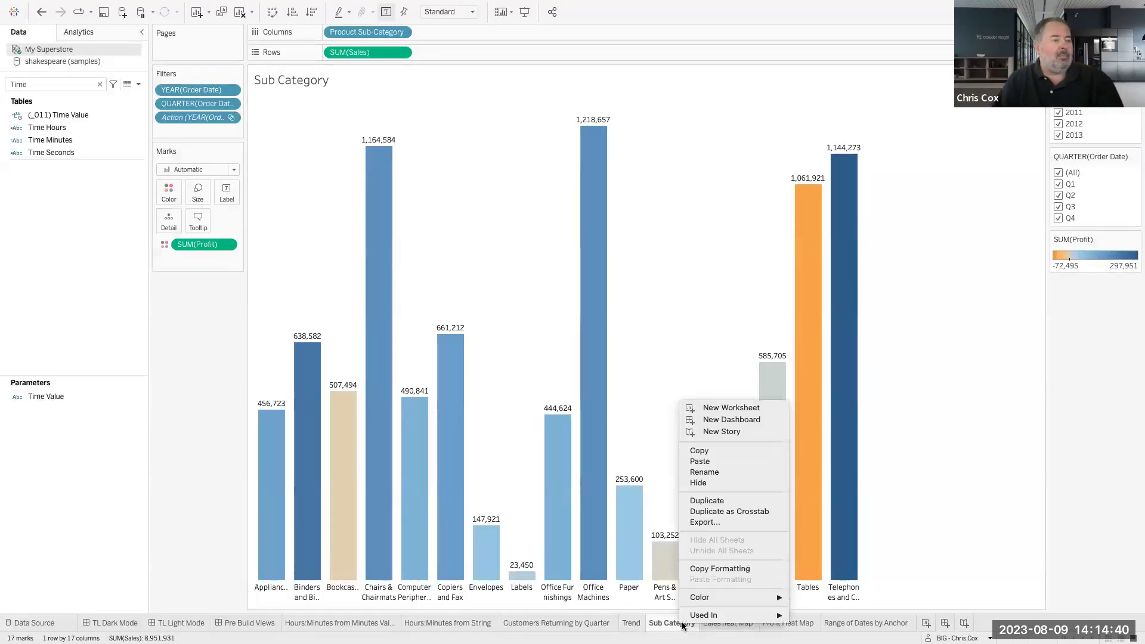
pyautogui.click(721, 505)
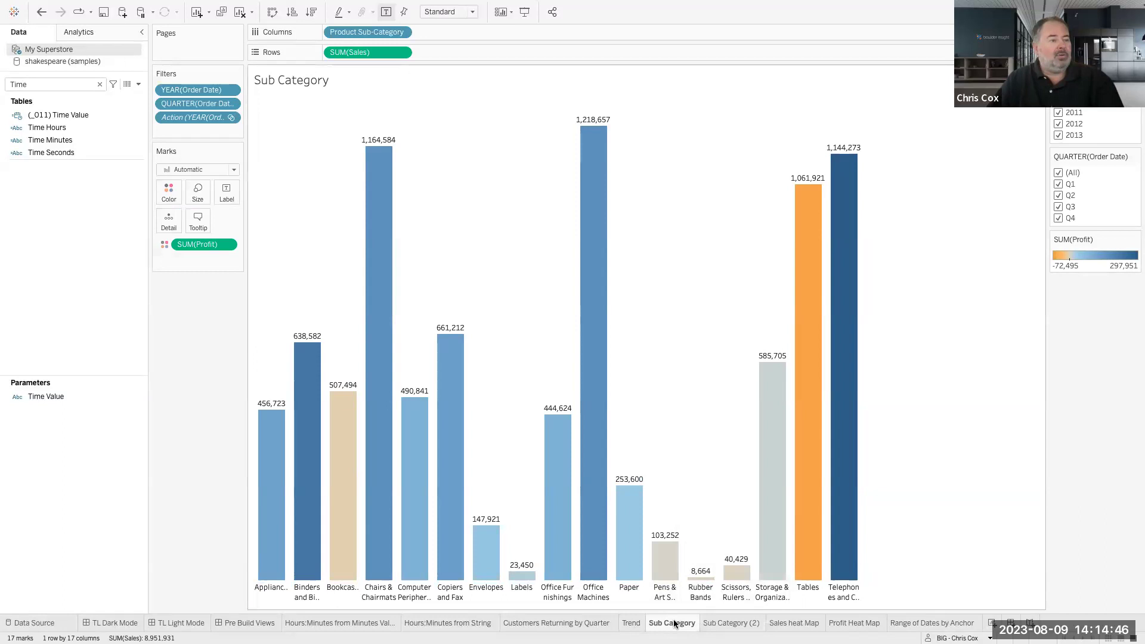
pyautogui.click(731, 623)
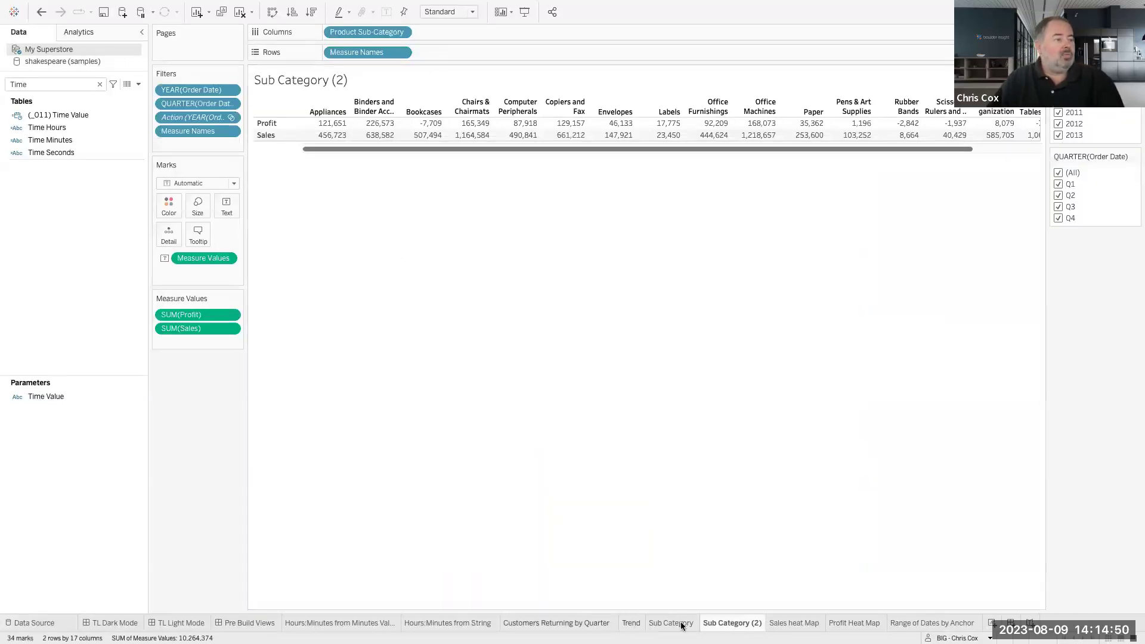
# Rename the duplicated Sub Category (2) sheet as Cross tab
pyautogui.rightClick(720, 624)
pyautogui.click(750, 488)
pyautogui.write('Cross tab')
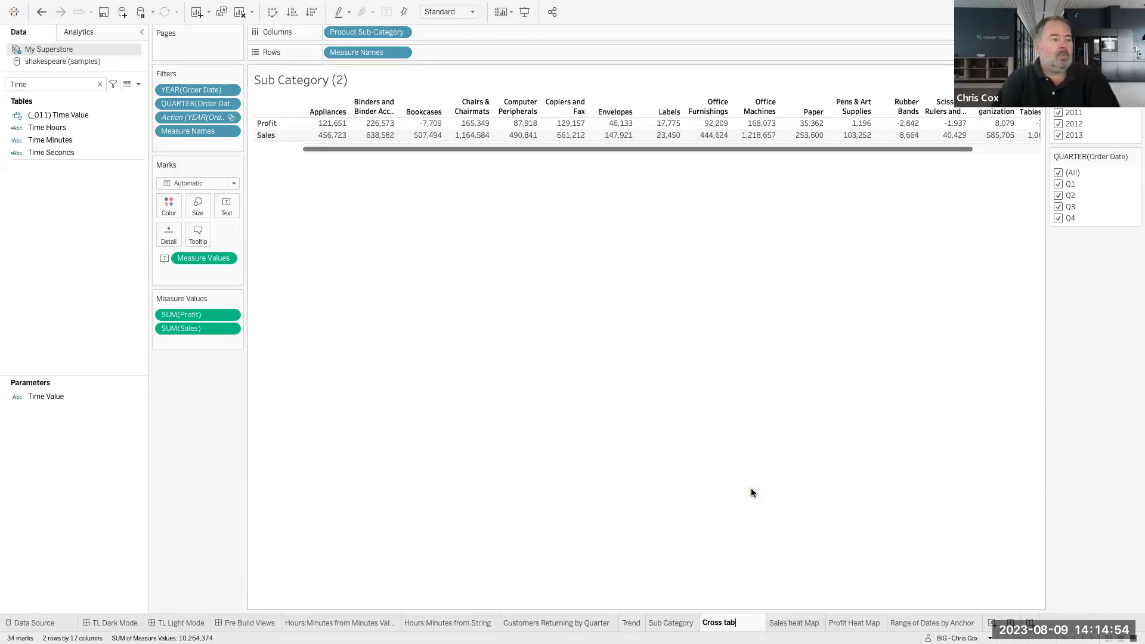
pyautogui.press('Return')
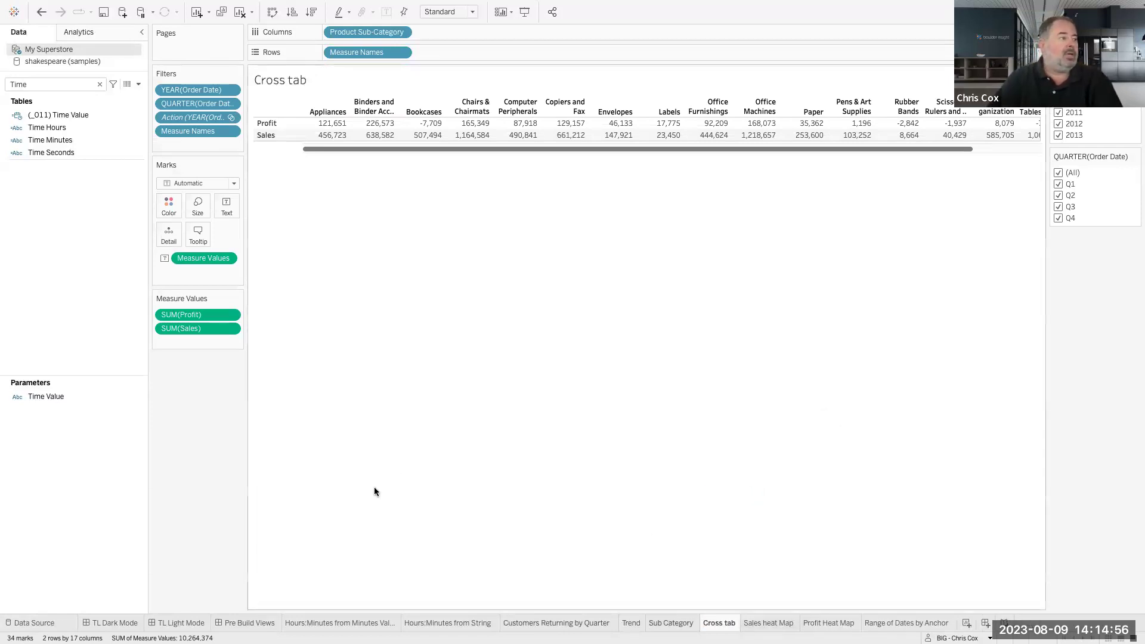
# Insert the Cross tab sheet into the Sub Category worksheet's tooltip and check the tooltip on the bars
pyautogui.click(649, 626)
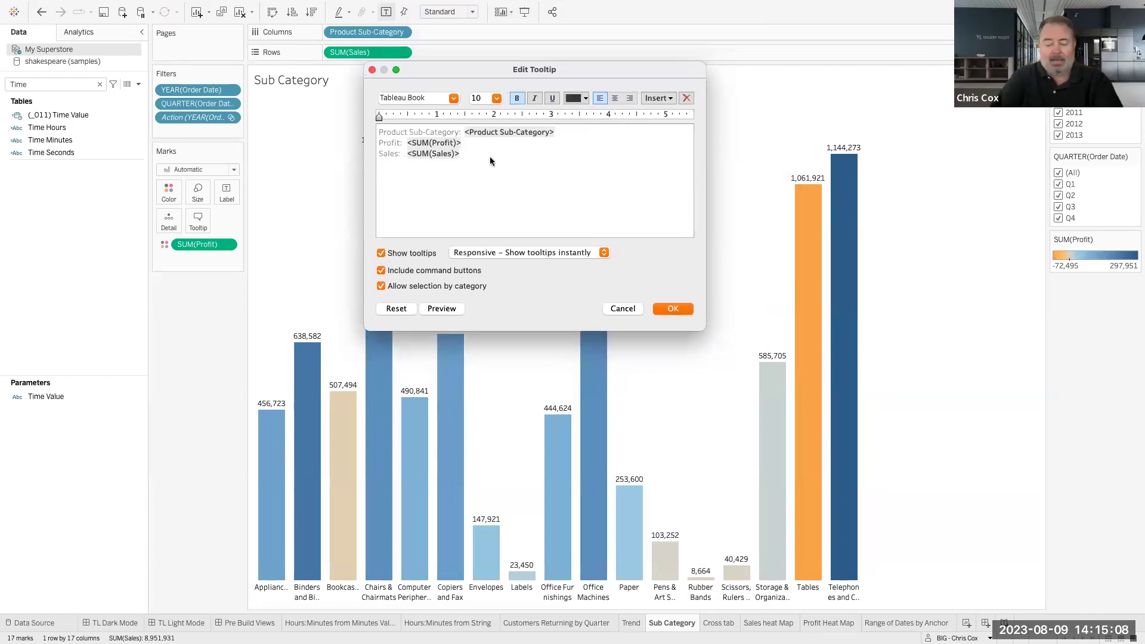
pyautogui.click(658, 97)
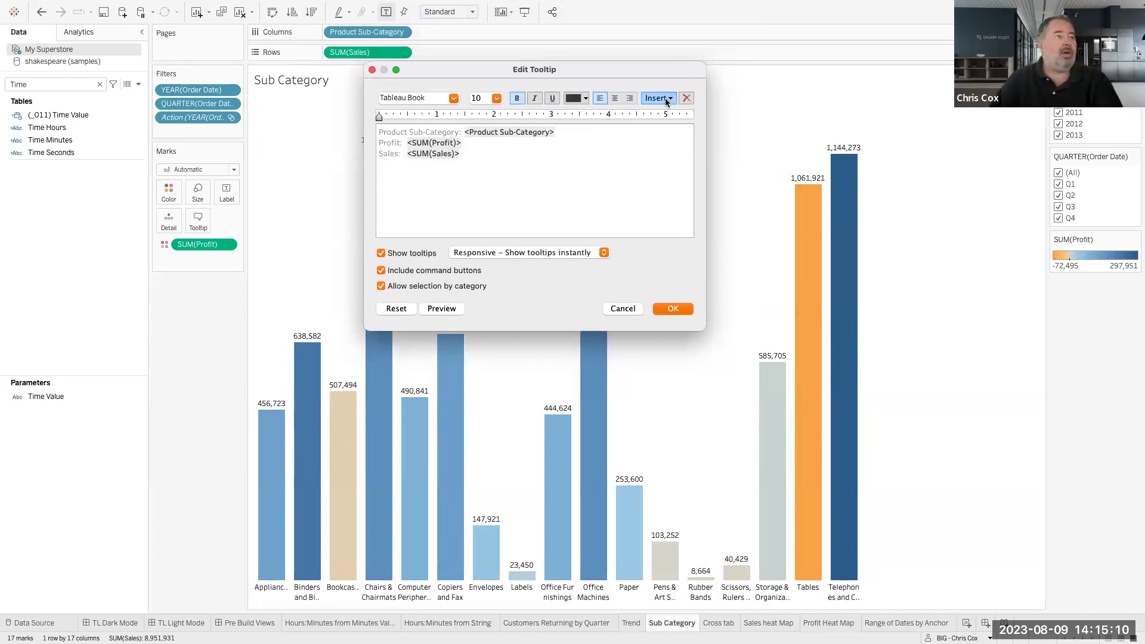
pyautogui.moveTo(755, 112)
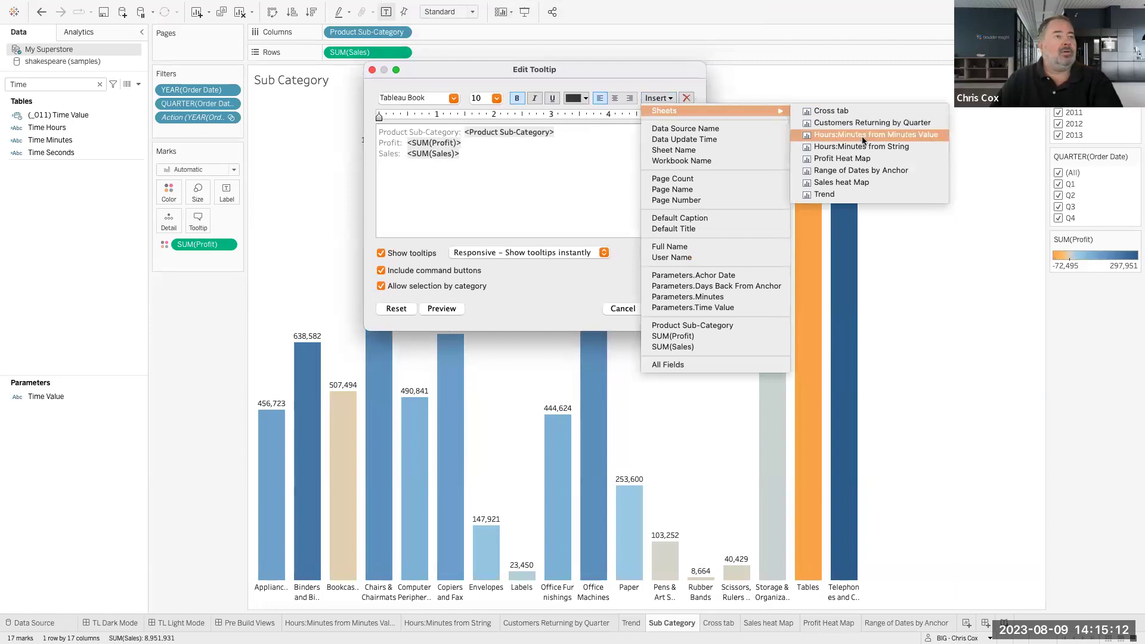
pyautogui.click(856, 112)
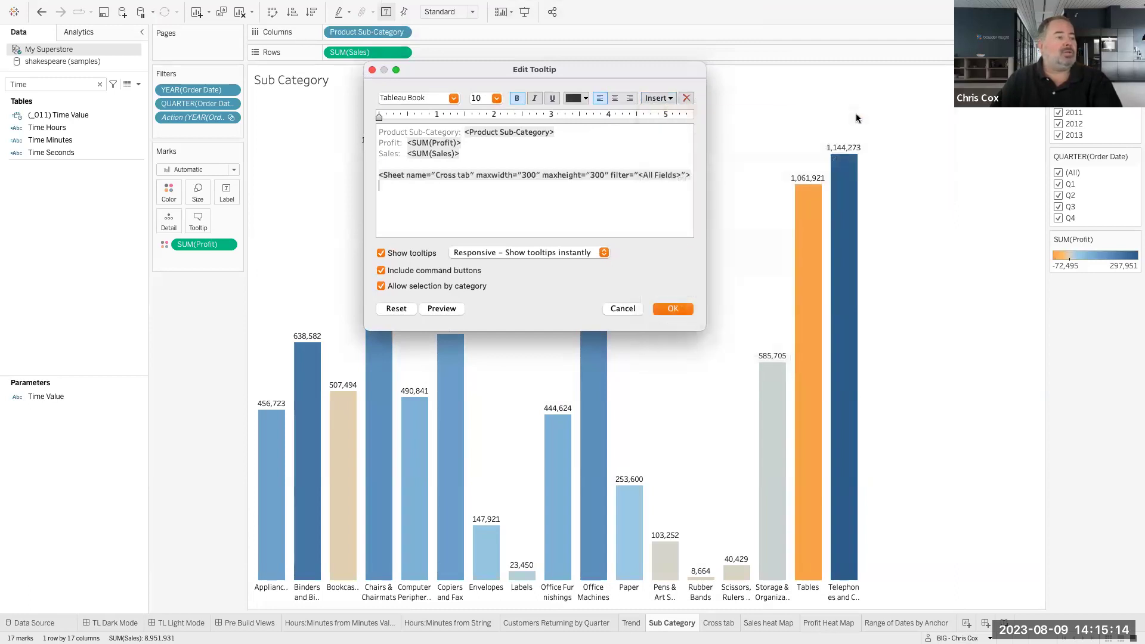
pyautogui.click(666, 307)
pyautogui.moveTo(591, 291)
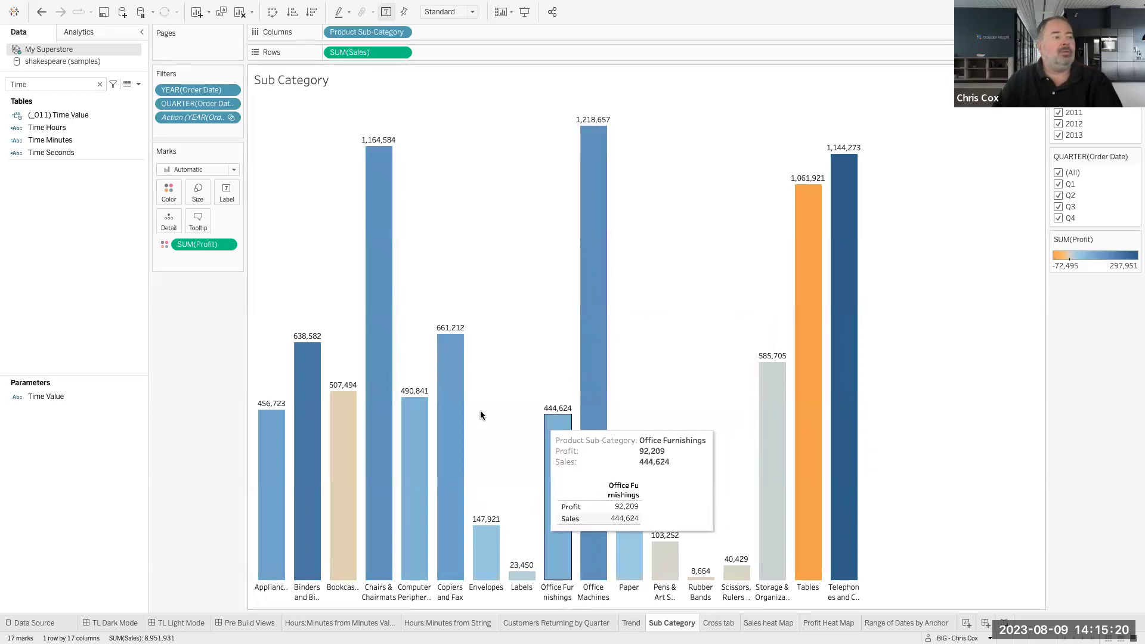
pyautogui.moveTo(455, 408)
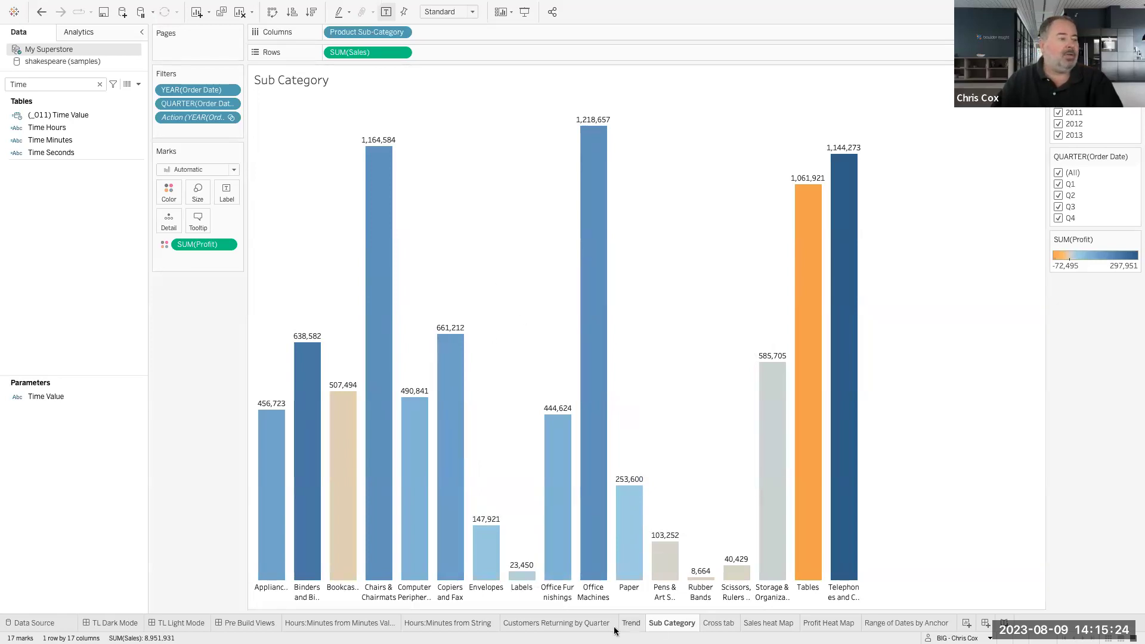
# Add the Cross tab sheet below Sub Category on TL Light Mode, remove its Year of Order Date filter and widen it across both lower panels
pyautogui.click(190, 623)
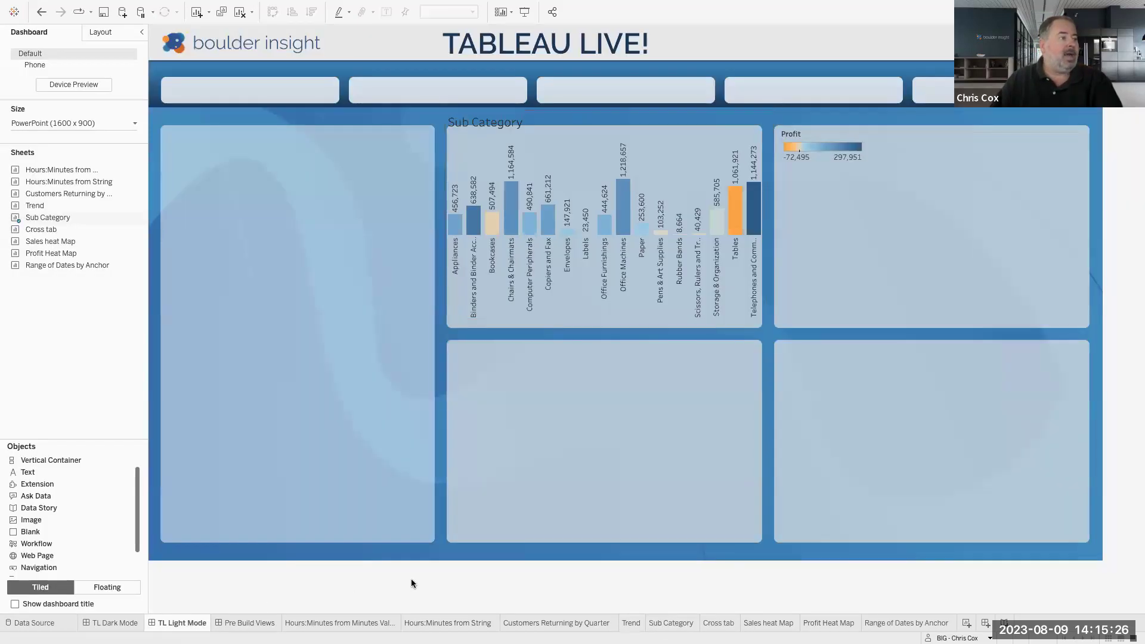
pyautogui.click(568, 121)
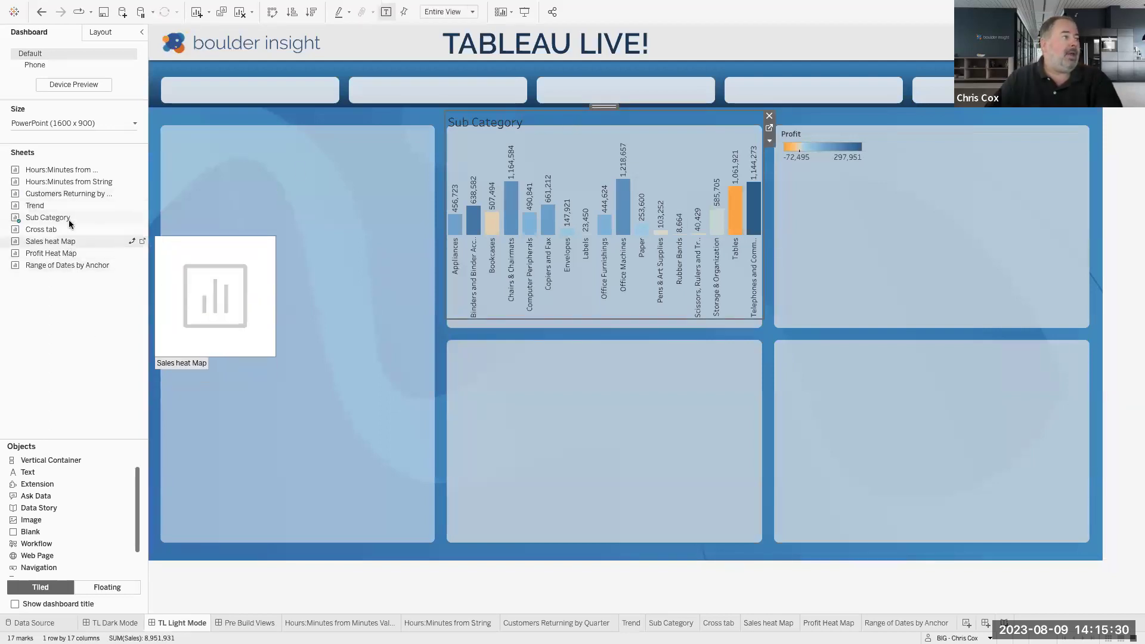
pyautogui.moveTo(56, 226); pyautogui.dragTo(467, 345)
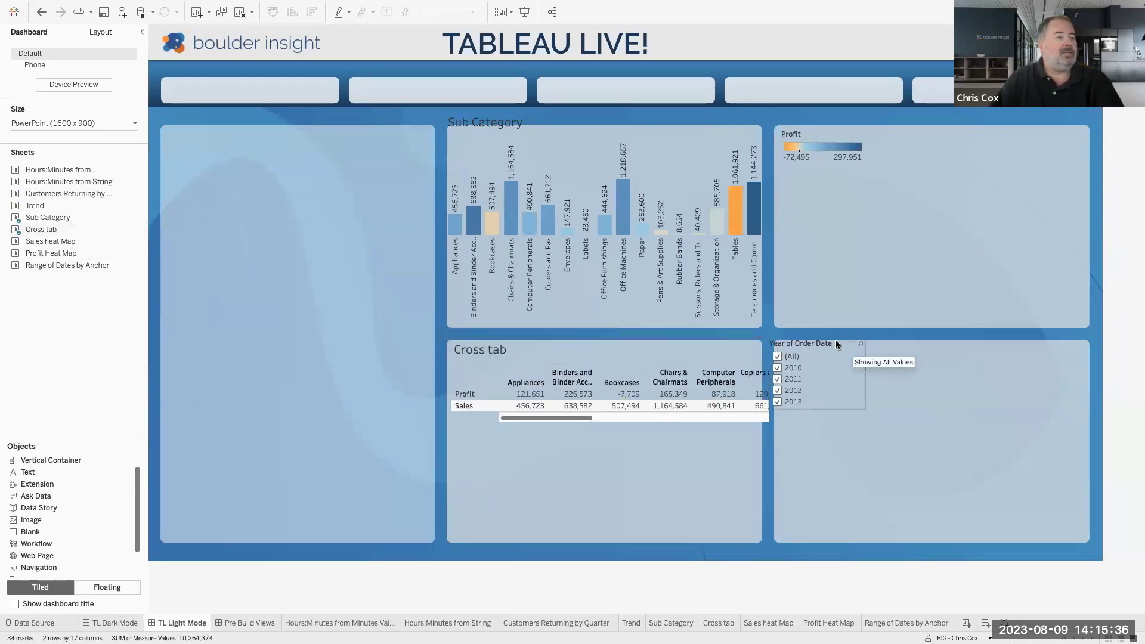
pyautogui.click(869, 345)
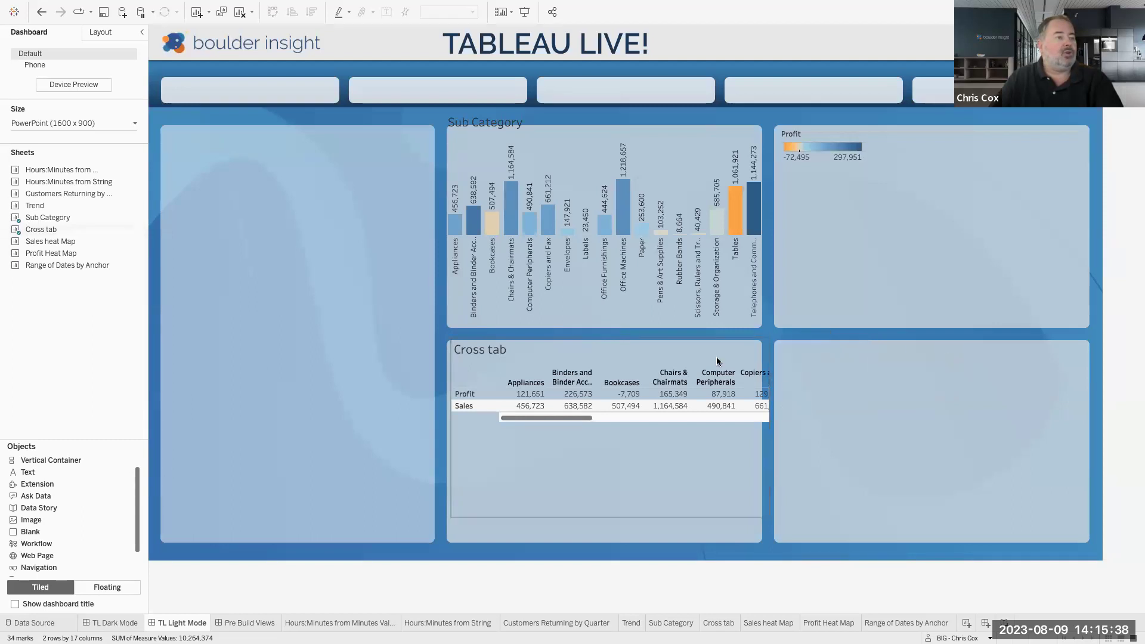
pyautogui.moveTo(771, 391); pyautogui.dragTo(1075, 396)
pyautogui.click(1083, 381)
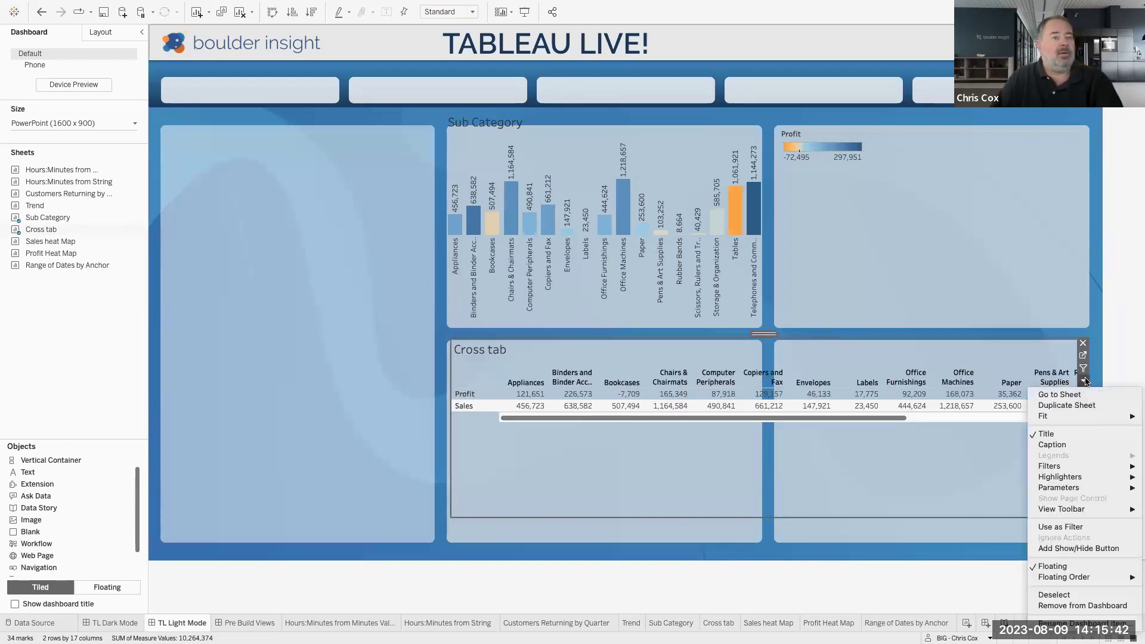
pyautogui.moveTo(1062, 474)
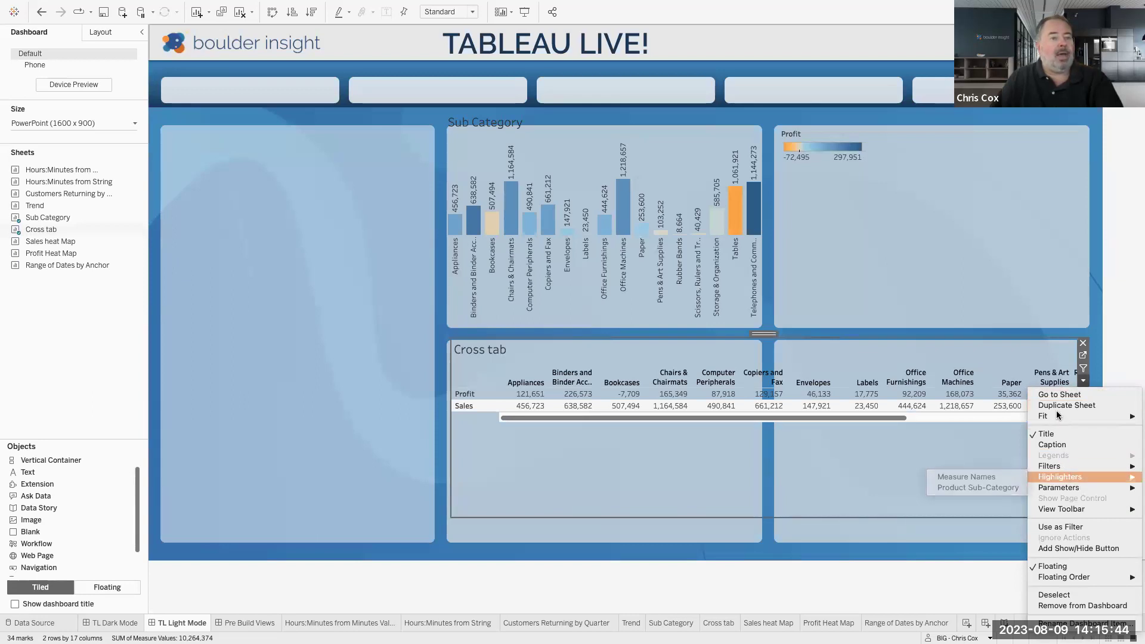
pyautogui.click(966, 486)
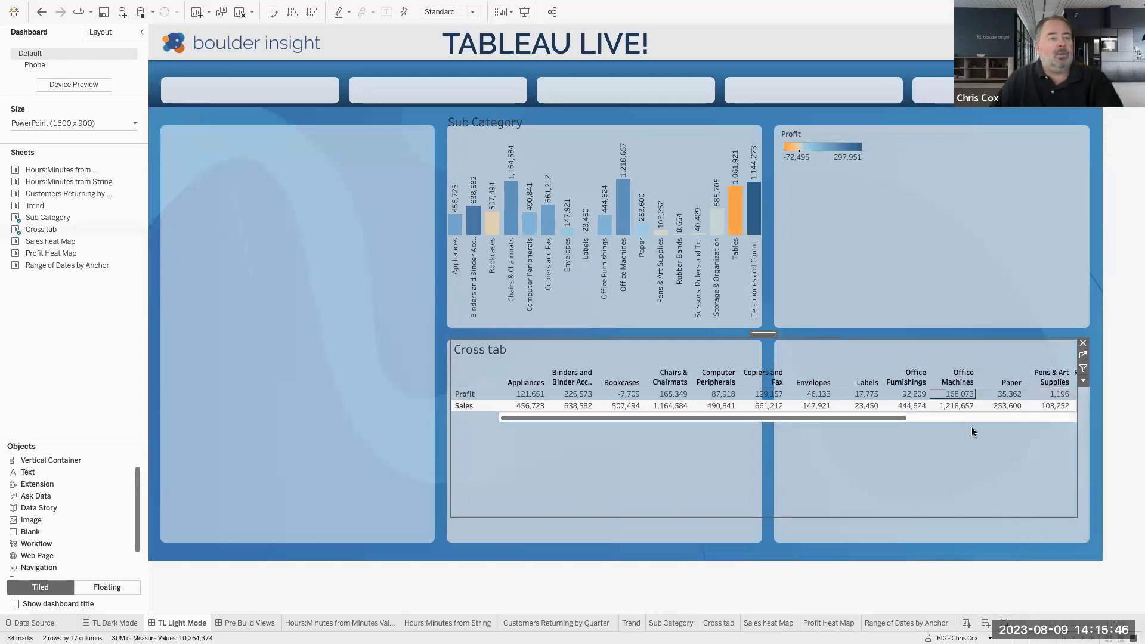
pyautogui.click(1083, 381)
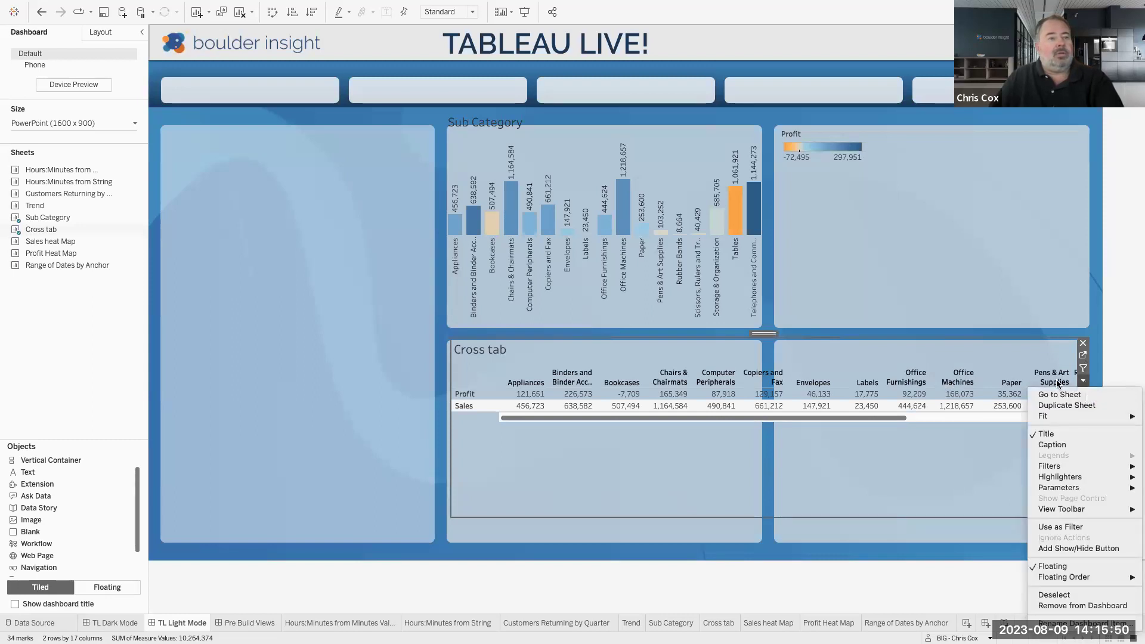
pyautogui.click(887, 360)
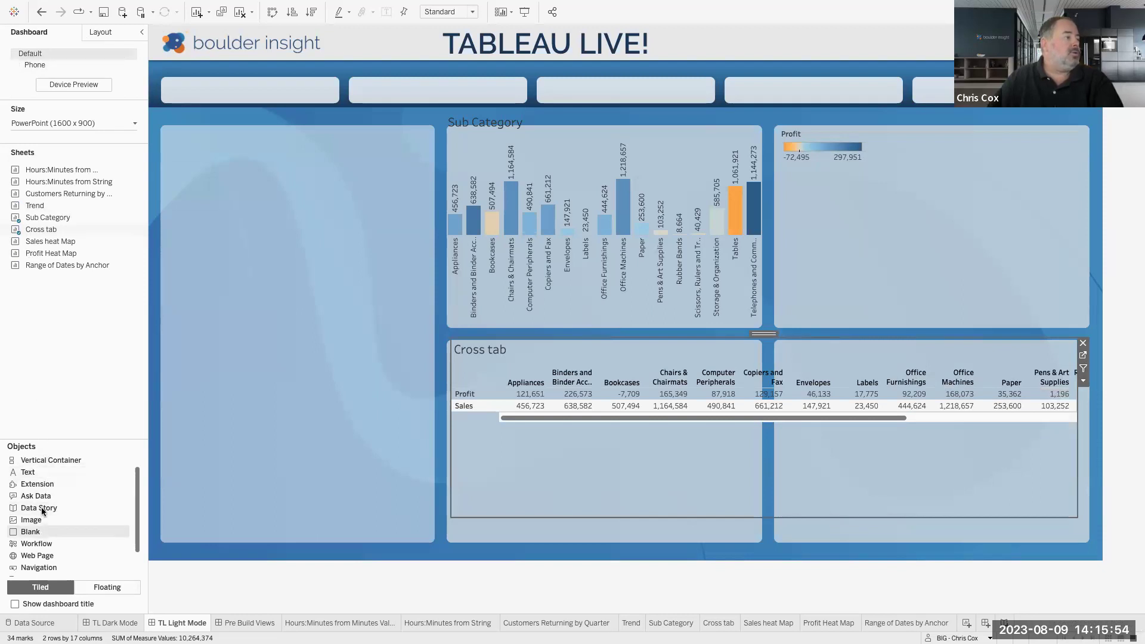
# Add a floating horizontal container to the TL Light Mode dashboard and move the Cross tab sheet into it
pyautogui.scroll(1, 45, 475)
pyautogui.moveTo(46, 465); pyautogui.dragTo(662, 349)
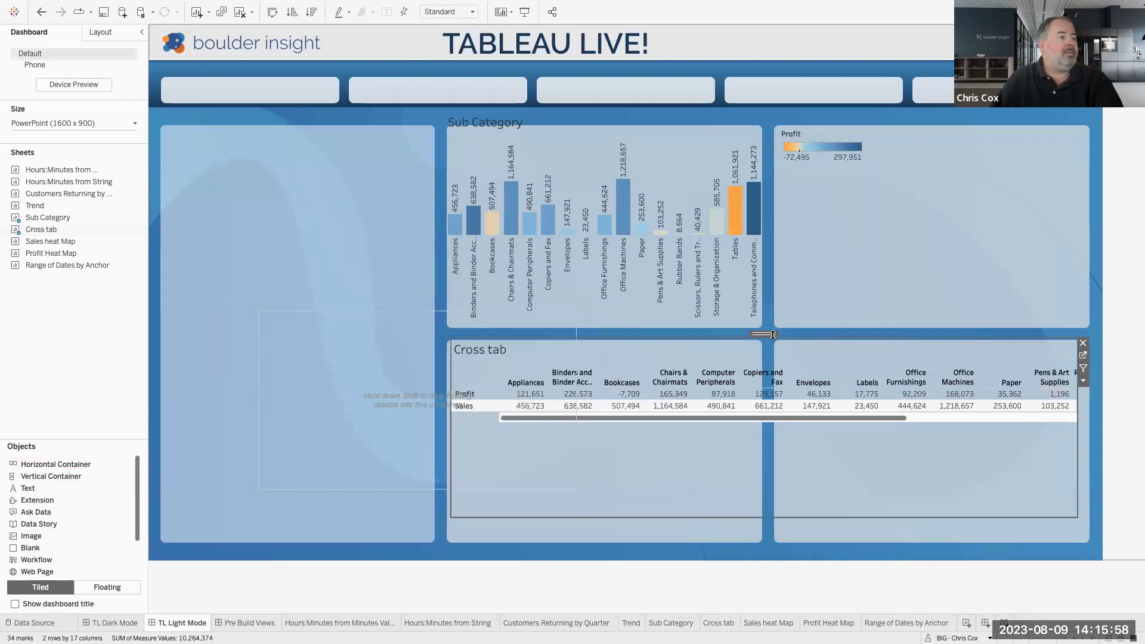
pyautogui.moveTo(769, 339); pyautogui.dragTo(417, 353)
# Position the Cross tab container over the Sub Category chart and resize it to cover that panel, about 537 by 357
pyautogui.moveTo(411, 304); pyautogui.dragTo(600, 335)
pyautogui.moveTo(769, 501)
pyautogui.mouseDown()
pyautogui.moveTo(806, 493)
pyautogui.moveTo(791, 503)
pyautogui.mouseUp()
pyautogui.moveTo(619, 337); pyautogui.dragTo(617, 111)
pyautogui.moveTo(782, 288); pyautogui.dragTo(763, 327)
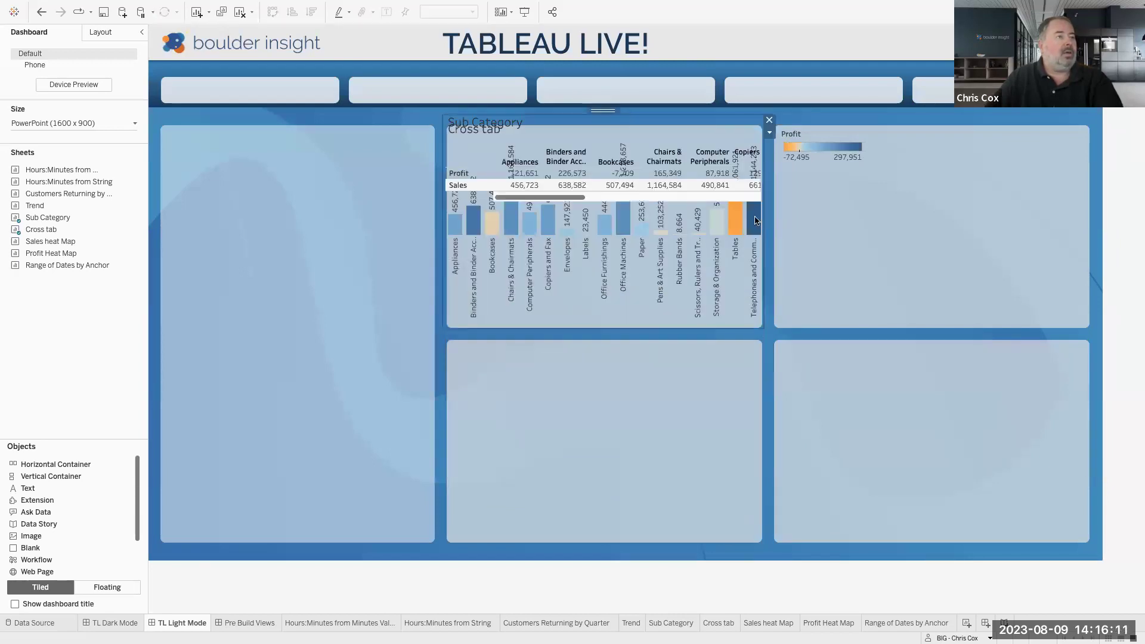
# Set the Cross tab sheet's fit to Entire View inside its container, after trying Fit Height
pyautogui.click(679, 125)
pyautogui.click(464, 11)
pyautogui.click(452, 43)
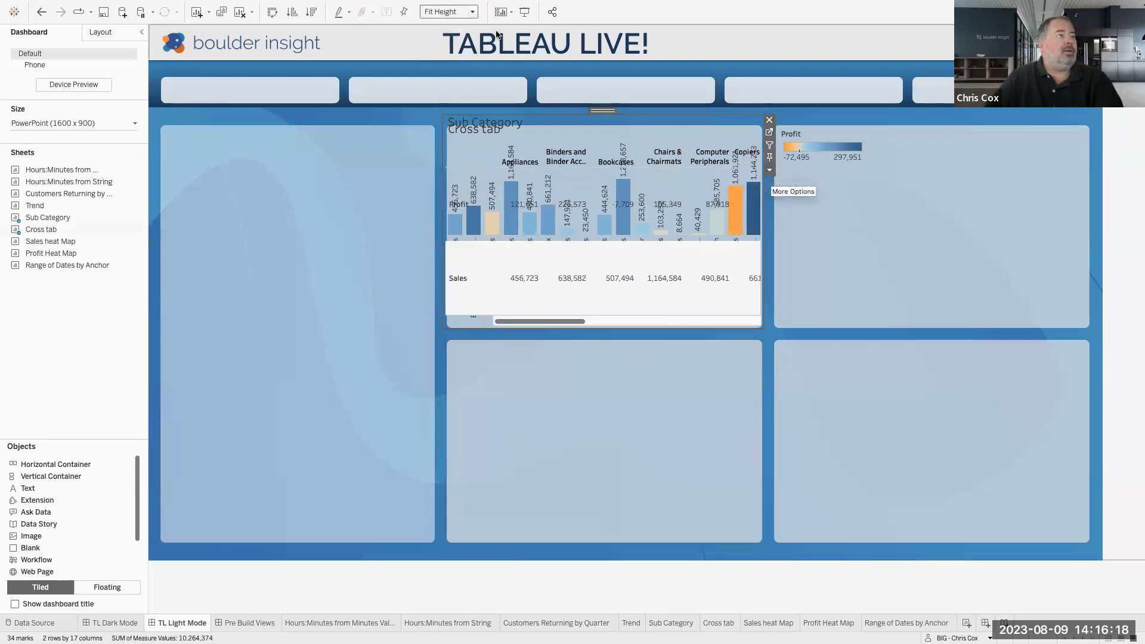
pyautogui.click(465, 12)
pyautogui.click(454, 50)
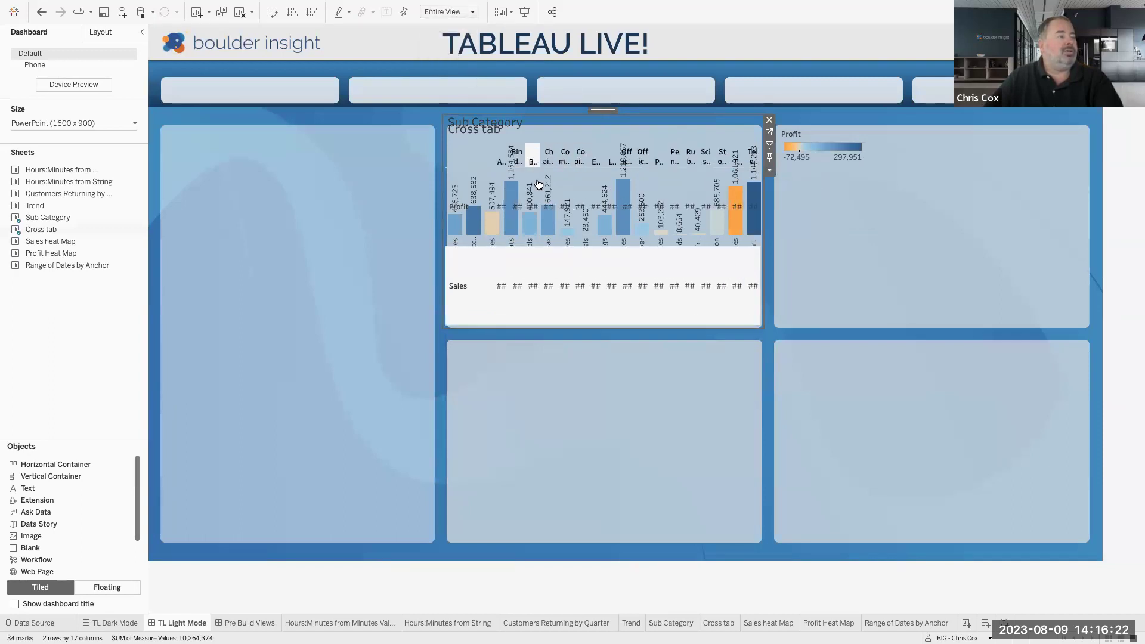
# Give the horizontal container holding Cross tab a white background at 100% opacity
pyautogui.doubleClick(601, 110)
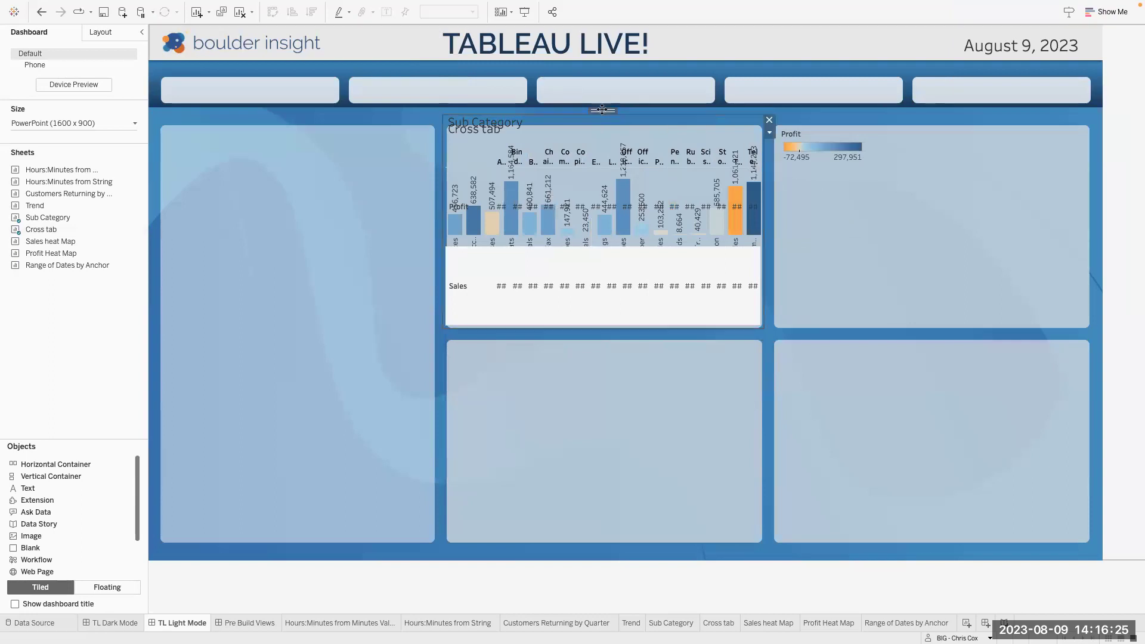
pyautogui.click(95, 32)
pyautogui.click(129, 261)
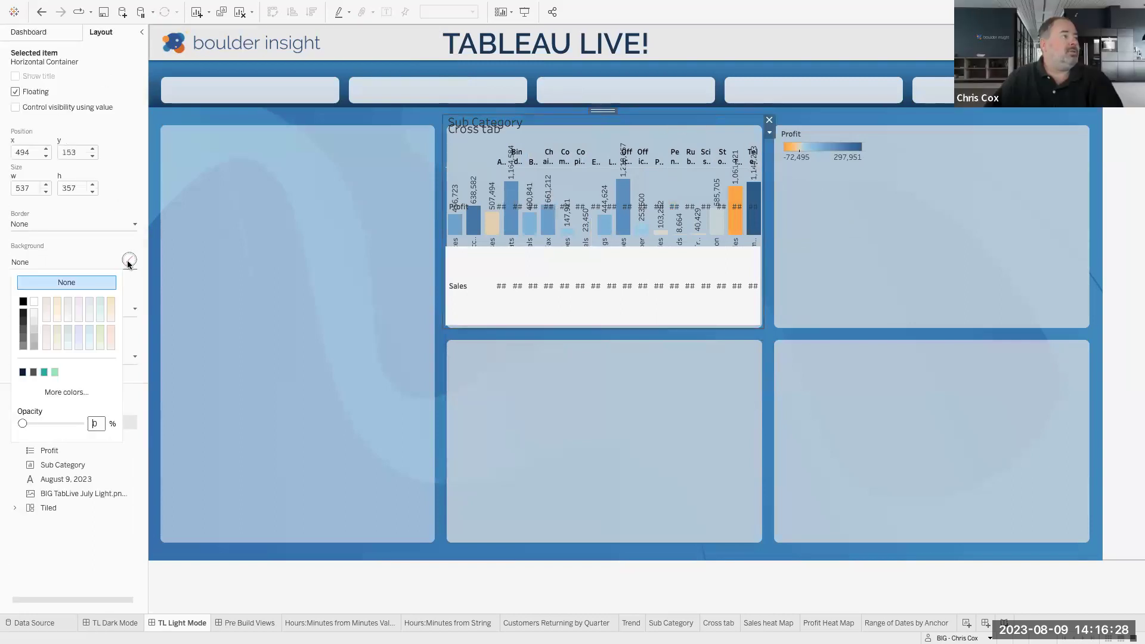
pyautogui.click(34, 302)
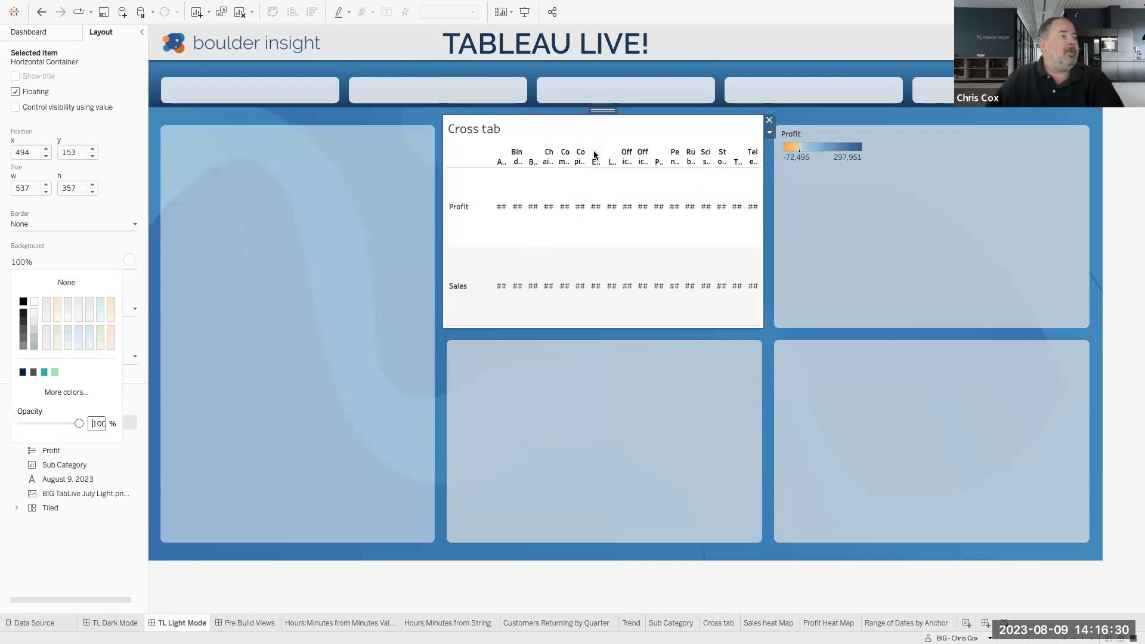
pyautogui.click(636, 56)
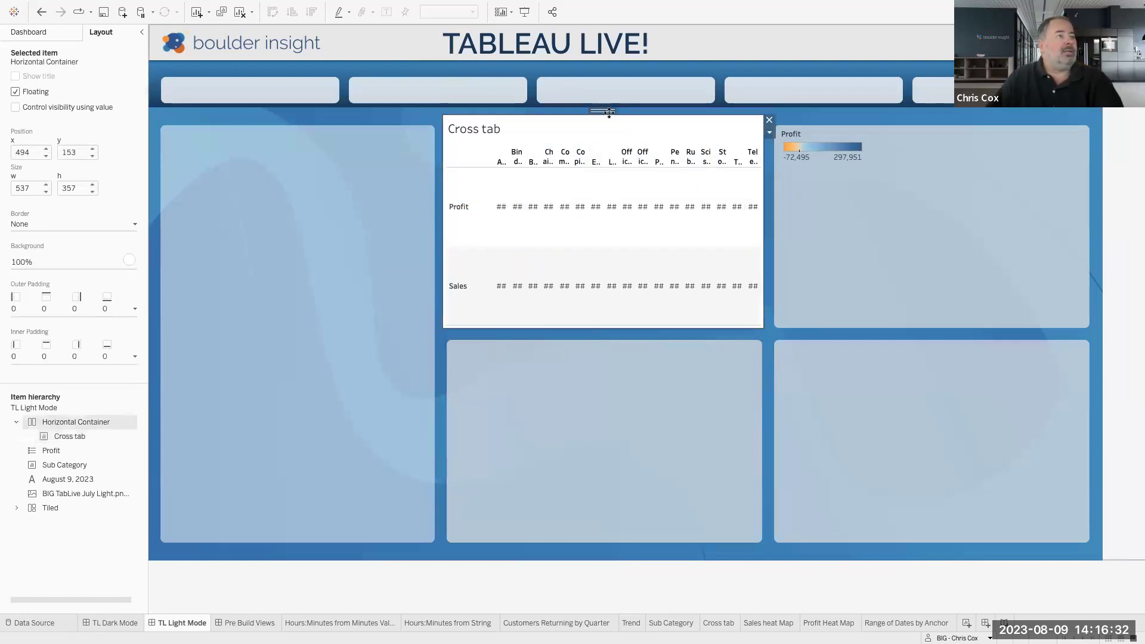
# Add a Show/Hide button for the container and place it at the crosstab's upper-right corner
pyautogui.click(769, 132)
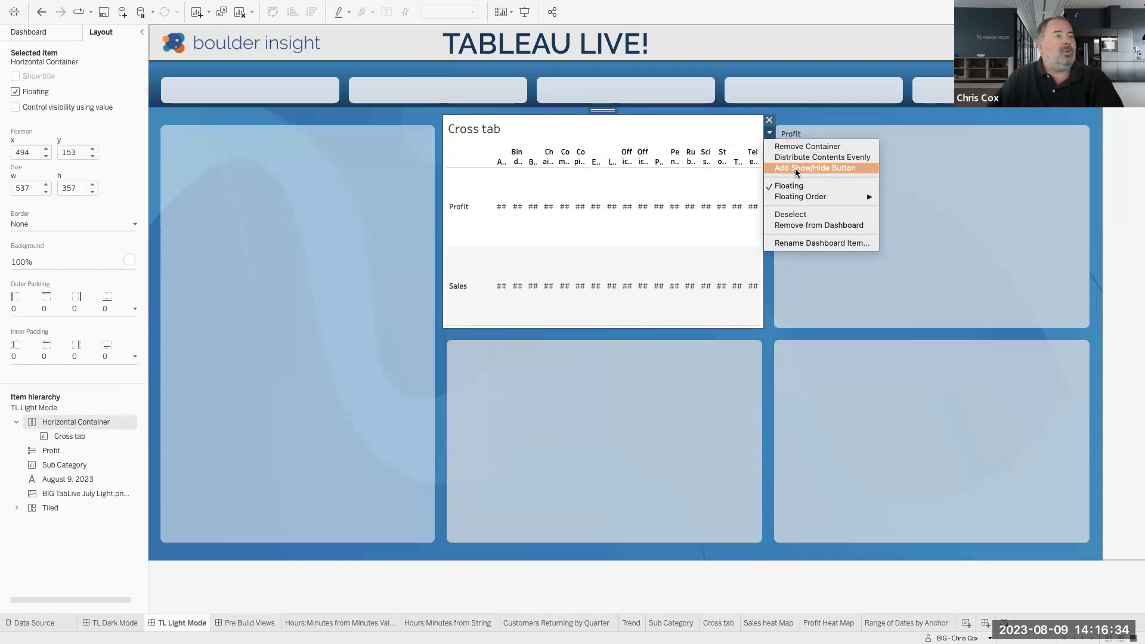
pyautogui.click(796, 170)
pyautogui.moveTo(770, 110); pyautogui.dragTo(728, 114)
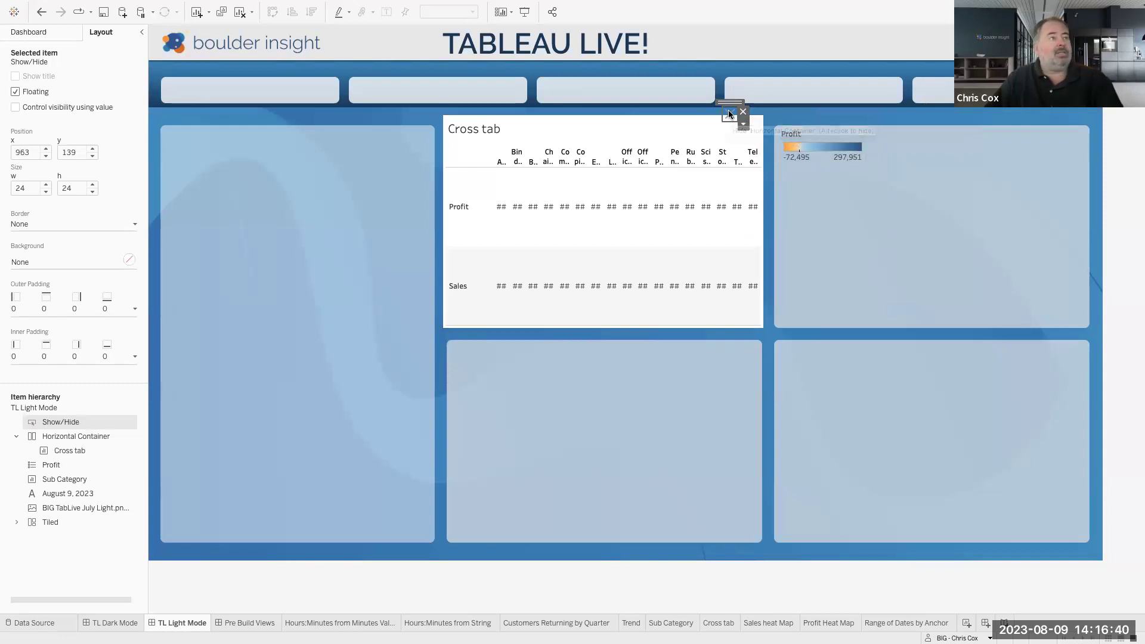
# Test the Show/Hide button by toggling the crosstab container over the Sub Category chart, leaving the container hidden
pyautogui.keyDown('alt'); pyautogui.click(729, 113); pyautogui.keyUp('alt')
pyautogui.keyDown('alt'); pyautogui.click(729, 113); pyautogui.keyUp('alt')
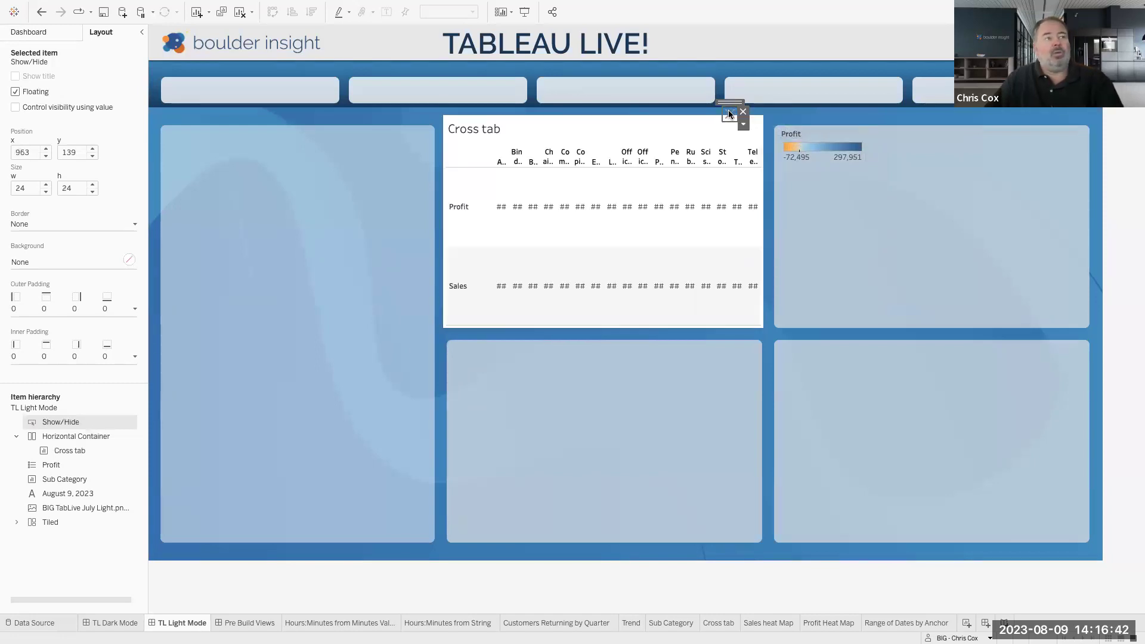
pyautogui.keyDown('alt'); pyautogui.click(728, 114); pyautogui.keyUp('alt')
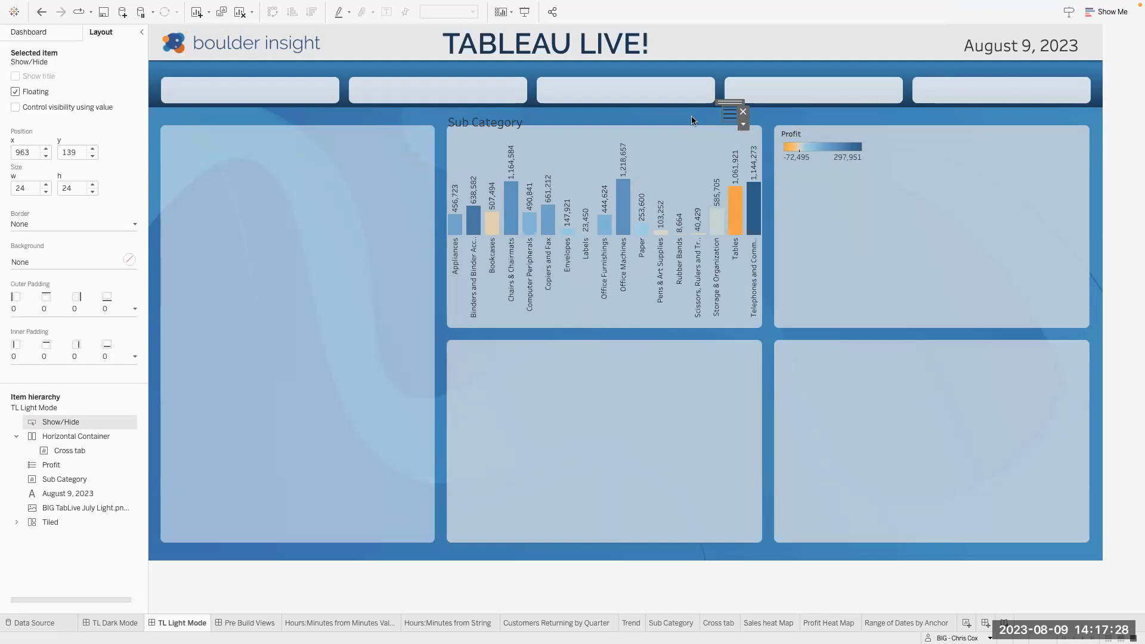
pyautogui.click(728, 117)
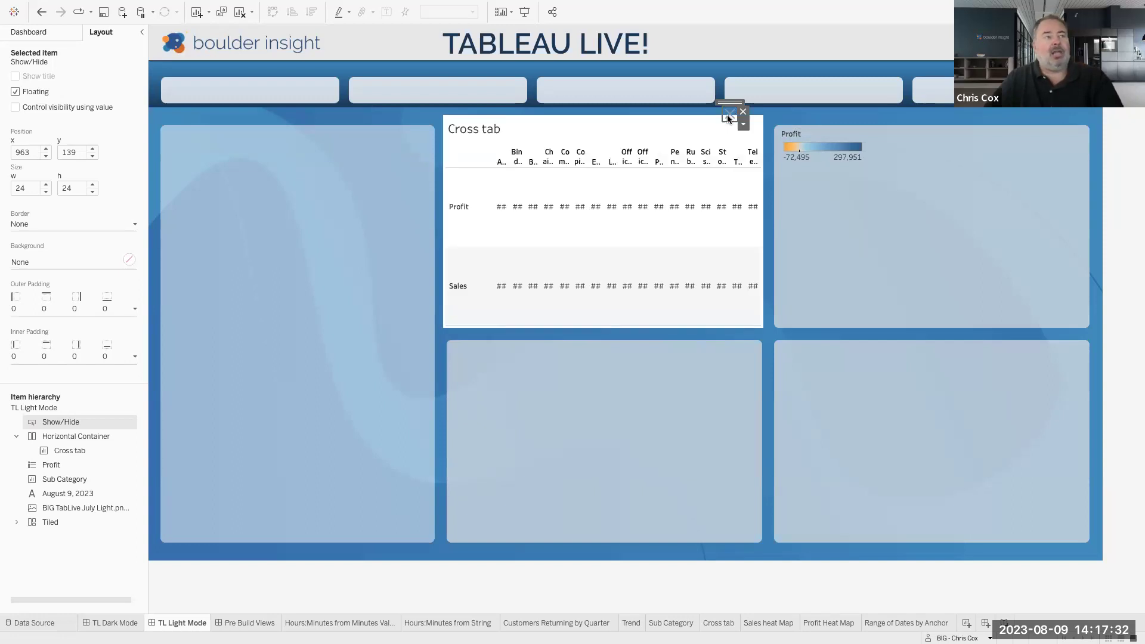
pyautogui.click(728, 118)
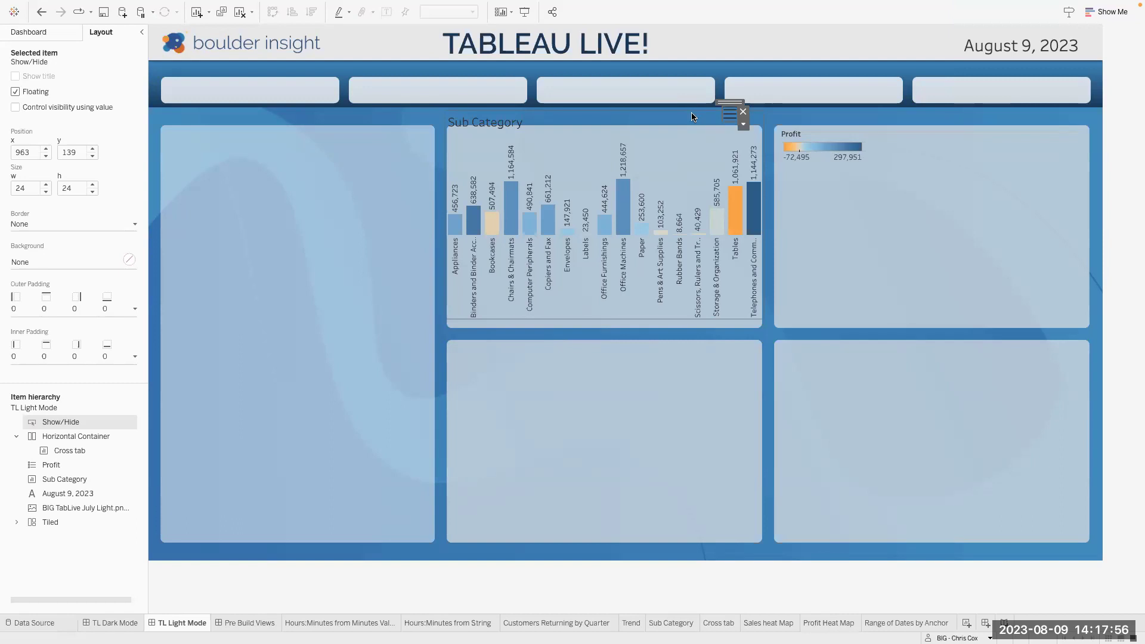
# Move the BIG TabLive July Light background image on the dashboard to x 2, y 26
pyautogui.click(575, 599)
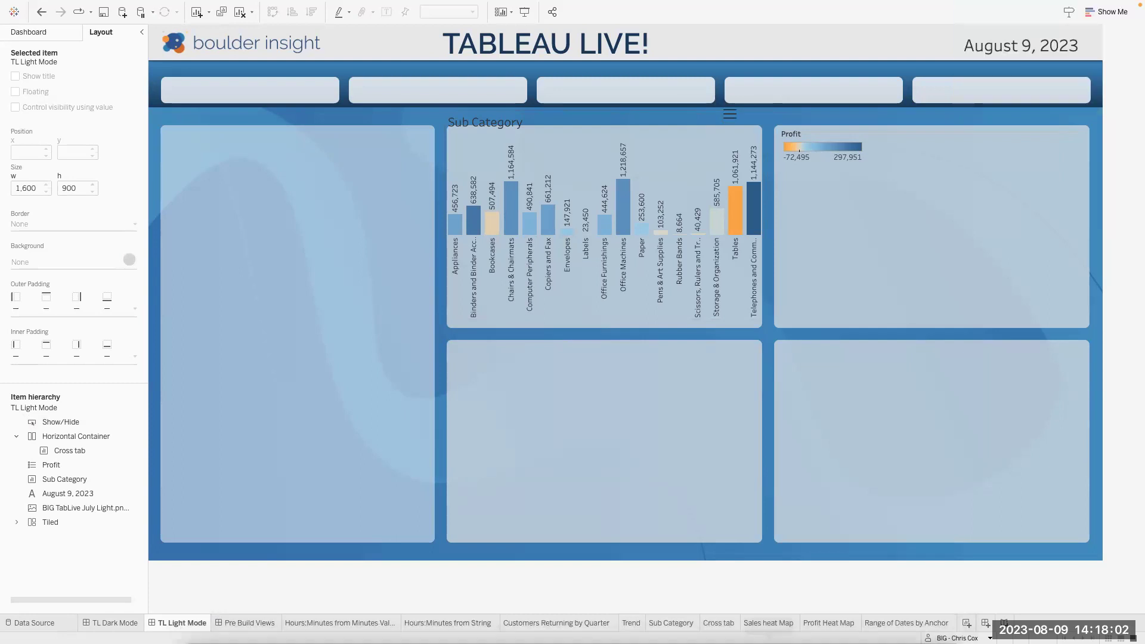
pyautogui.moveTo(778, 626)
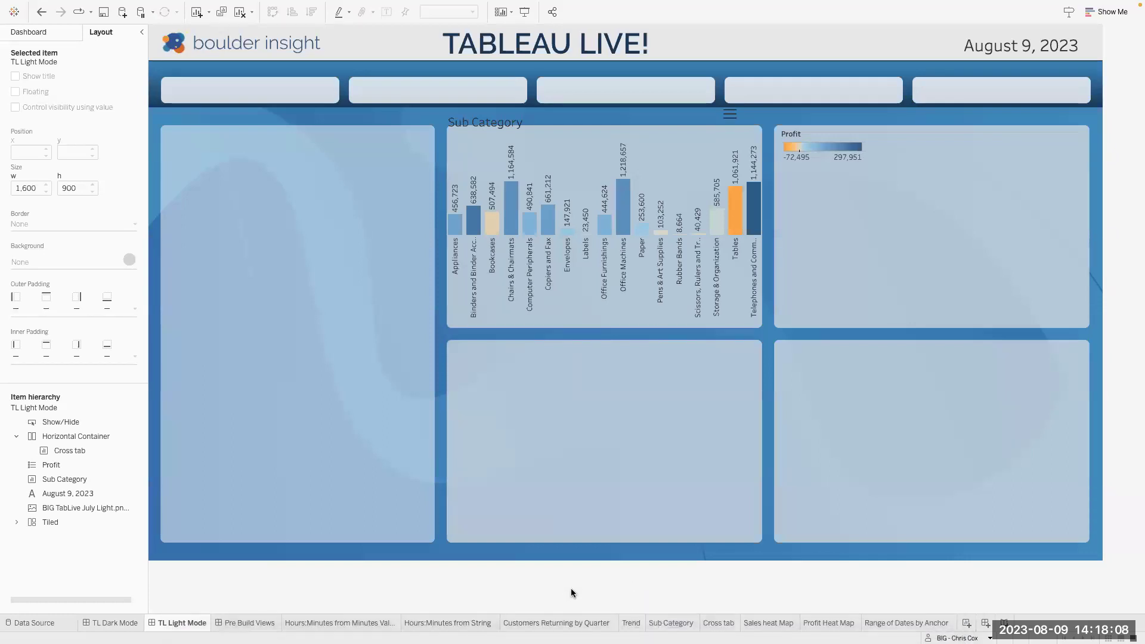
pyautogui.click(403, 446)
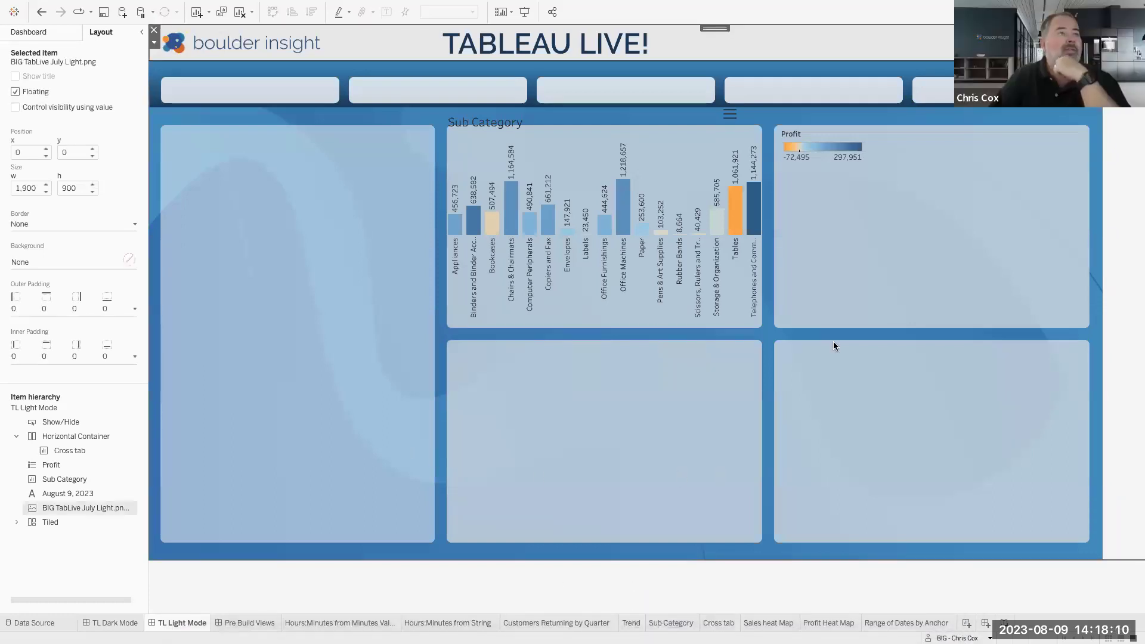
pyautogui.moveTo(714, 29)
pyautogui.mouseDown()
pyautogui.moveTo(739, 116)
pyautogui.moveTo(713, 35)
pyautogui.mouseUp()
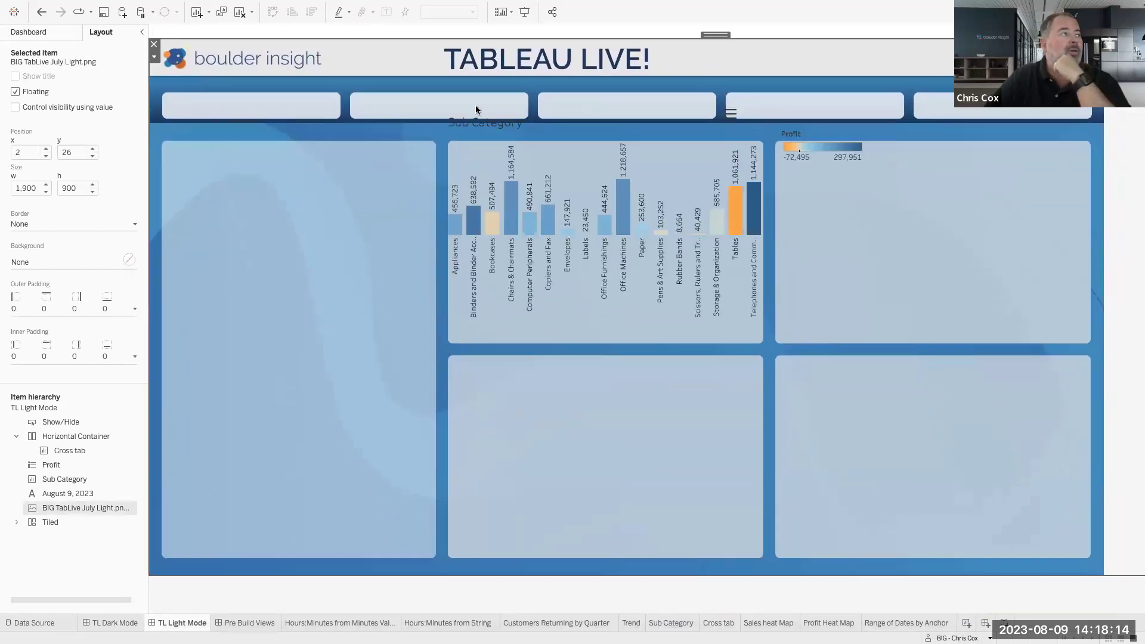
# Switch to the web browser and open tableautemplates.com in a new tab
pyautogui.click(335, 623)
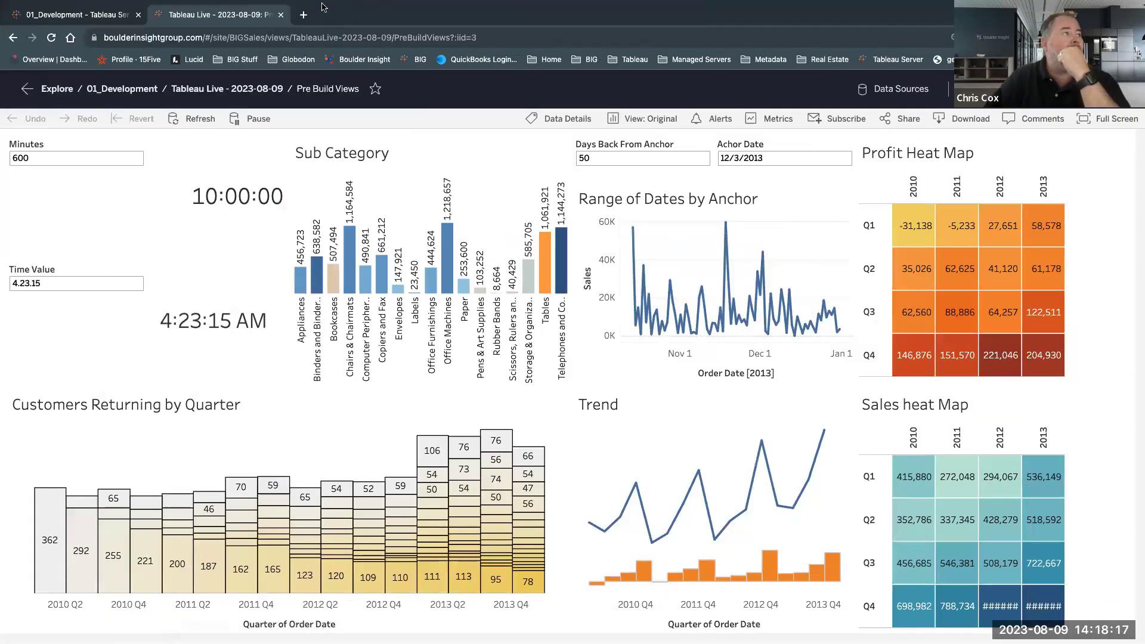
pyautogui.click(304, 14)
pyautogui.click(309, 31)
pyautogui.write('tab')
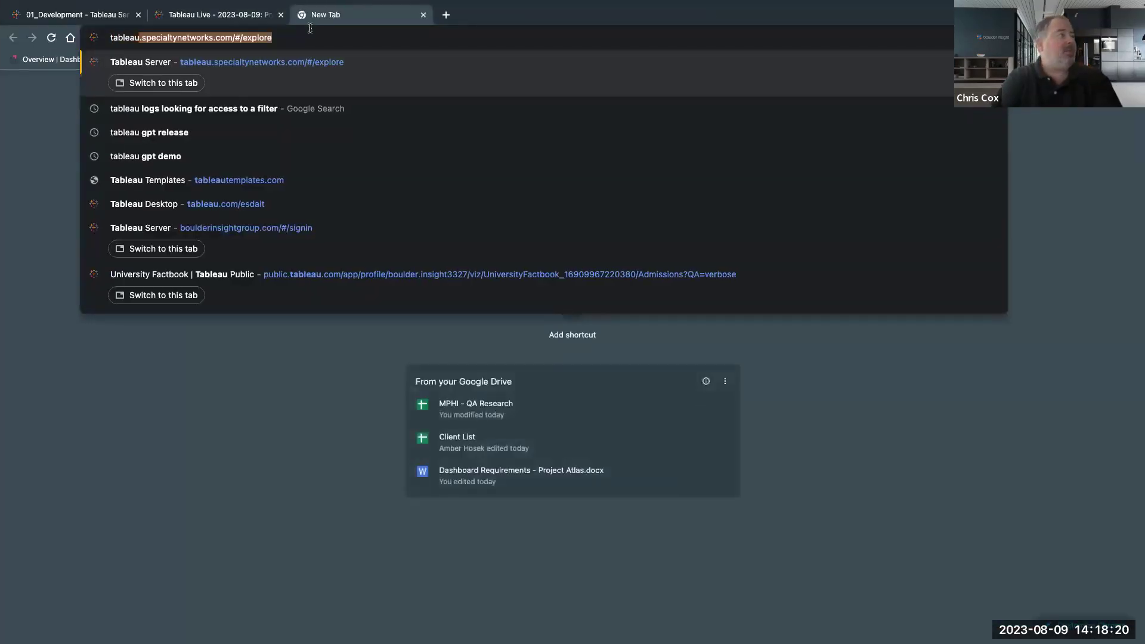
pyautogui.write('leaute')
pyautogui.press('Return')
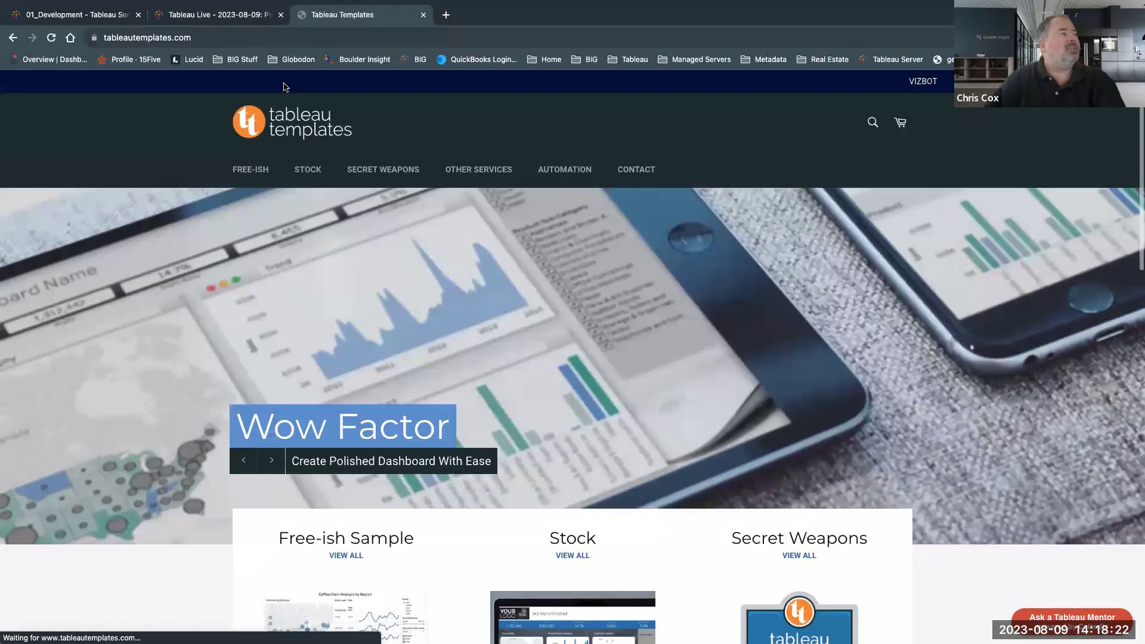
# Open the Boho Blue: Dark Mode product in the Secret Weapons collection and look through its background layout previews
pyautogui.click(381, 172)
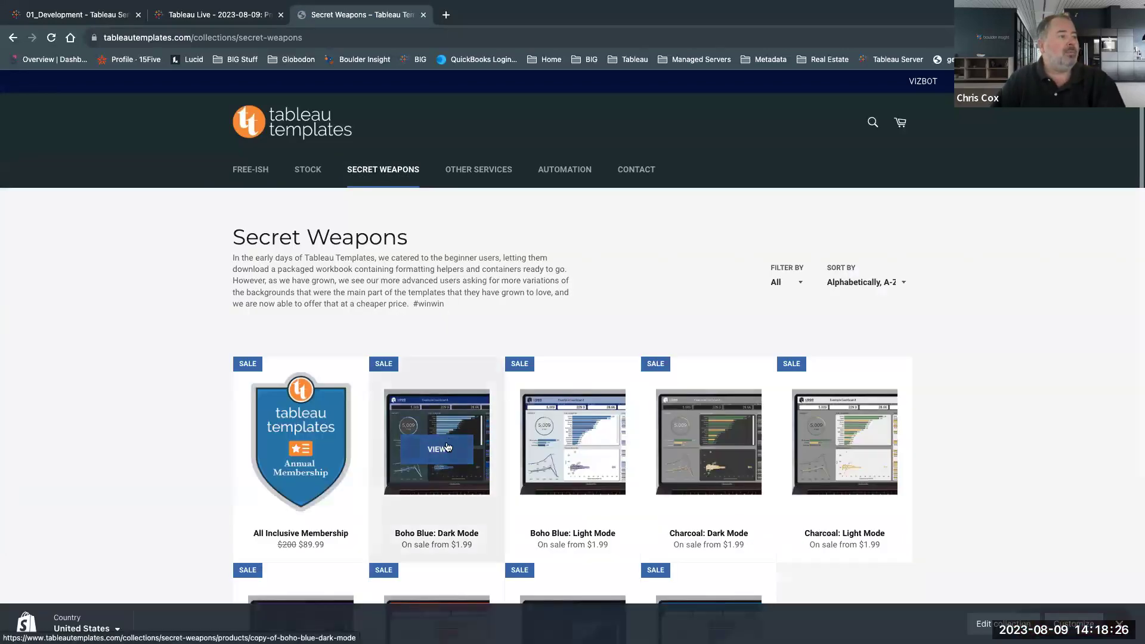
pyautogui.click(447, 448)
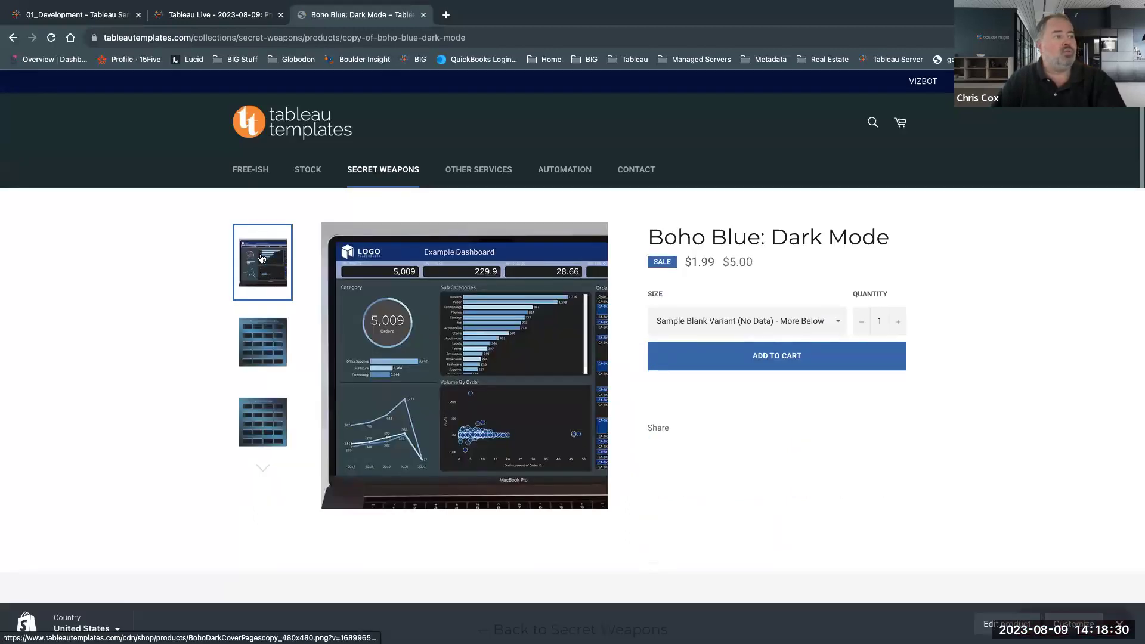
pyautogui.click(274, 348)
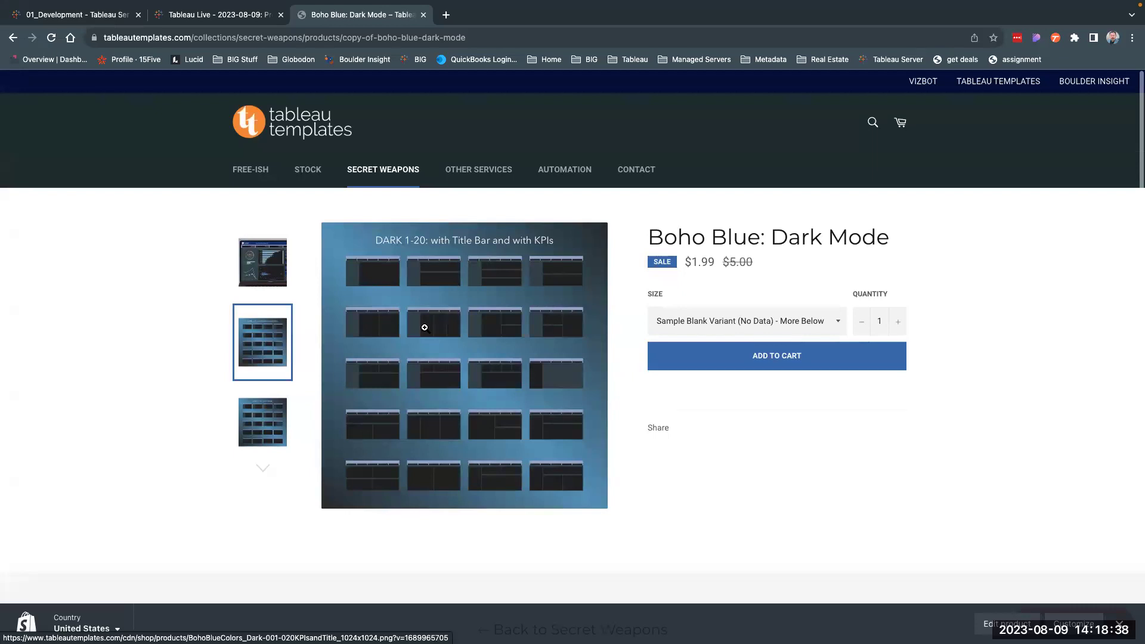
pyautogui.click(263, 421)
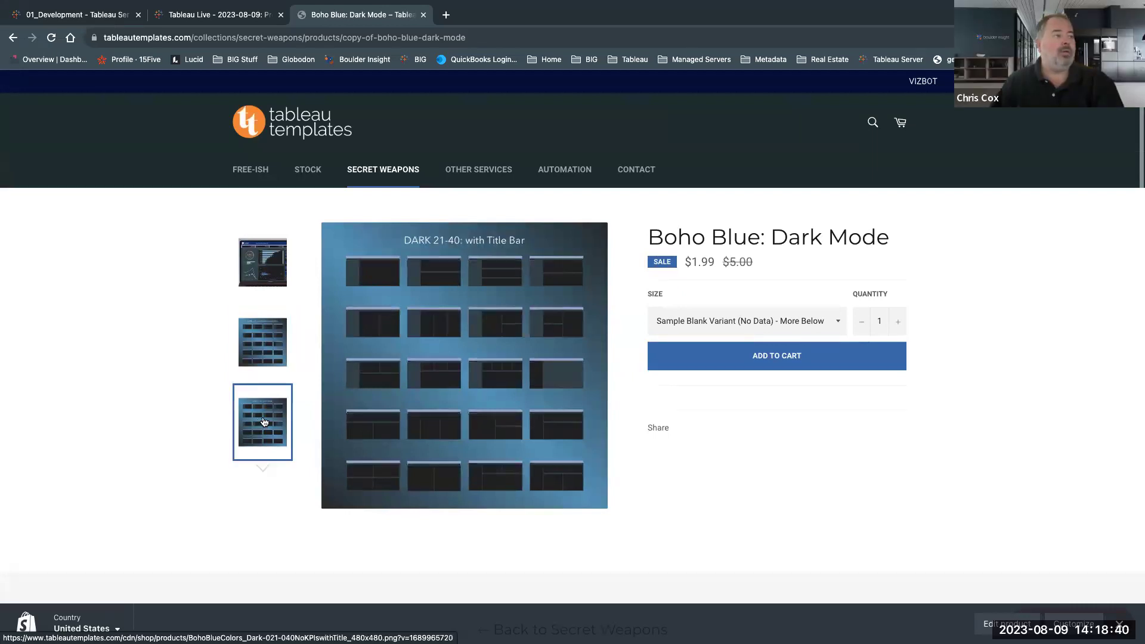
pyautogui.scroll(-3, 263, 422)
pyautogui.click(260, 361)
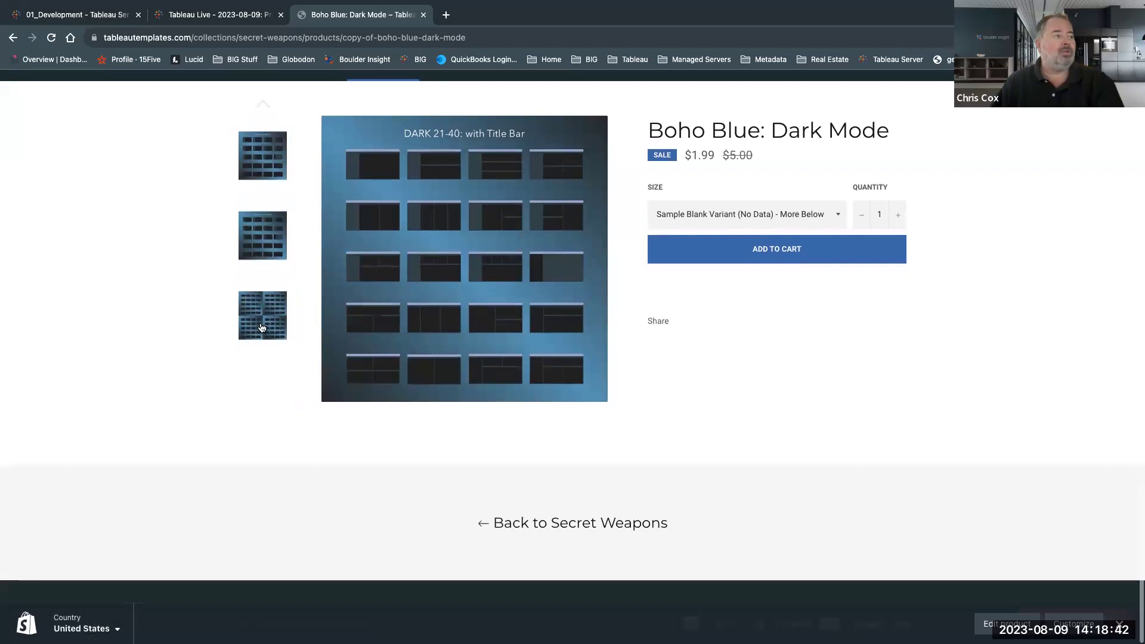
pyautogui.click(261, 328)
pyautogui.scroll(3, 370, 346)
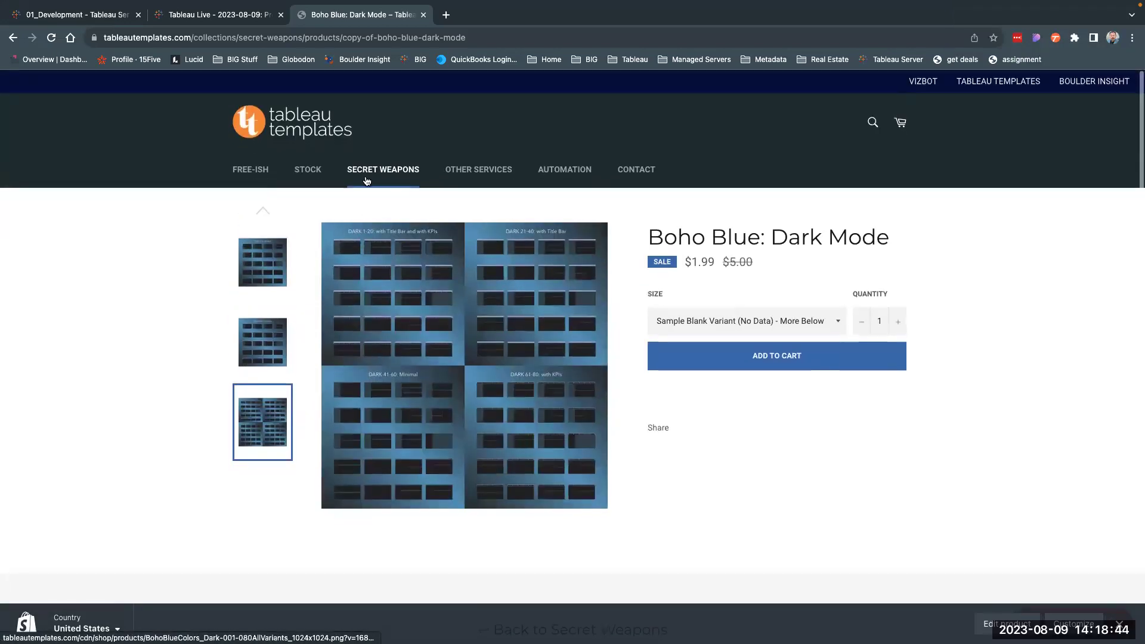
# Return to the Secret Weapons collection, open Clemson Colors: Dark Mode and examine its layout preview images
pyautogui.click(367, 181)
pyautogui.scroll(-3, 655, 416)
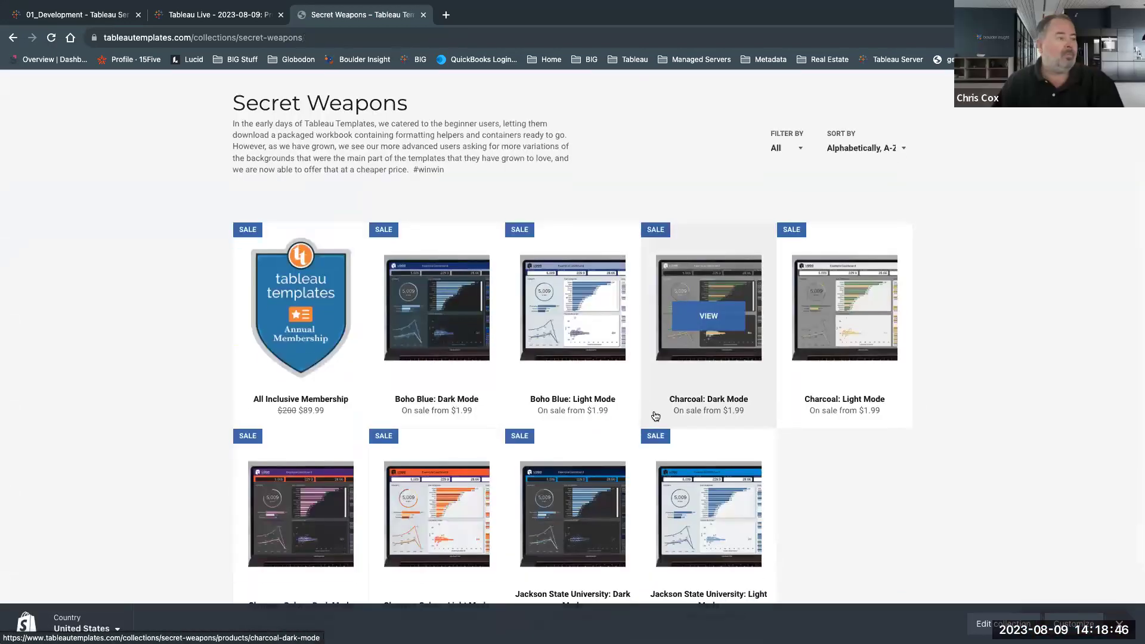
pyautogui.click(341, 506)
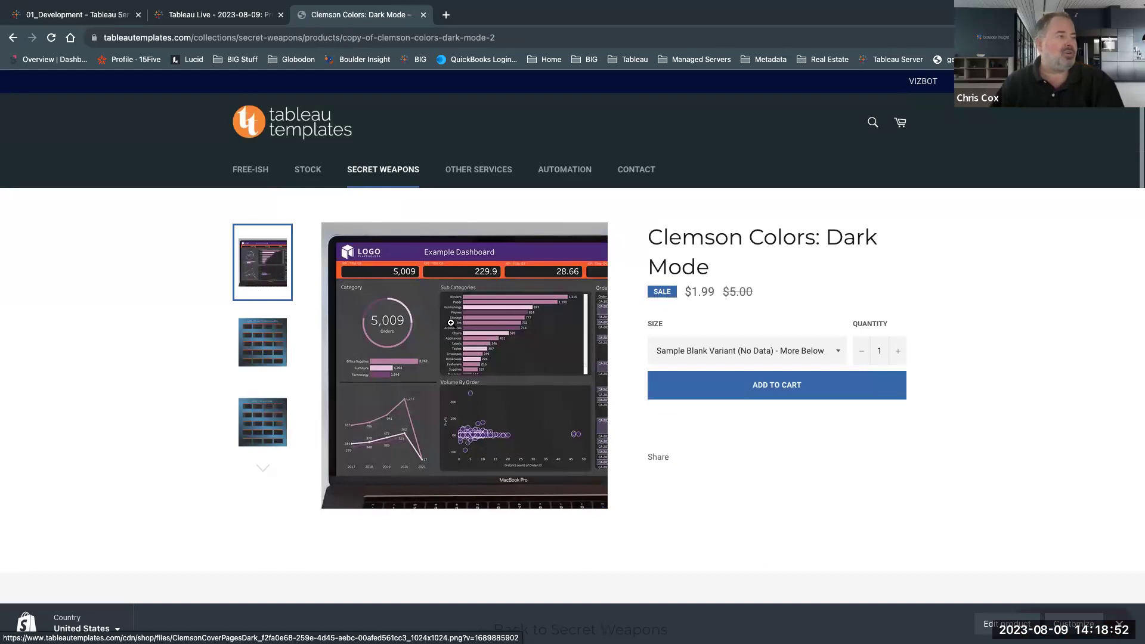
pyautogui.click(267, 341)
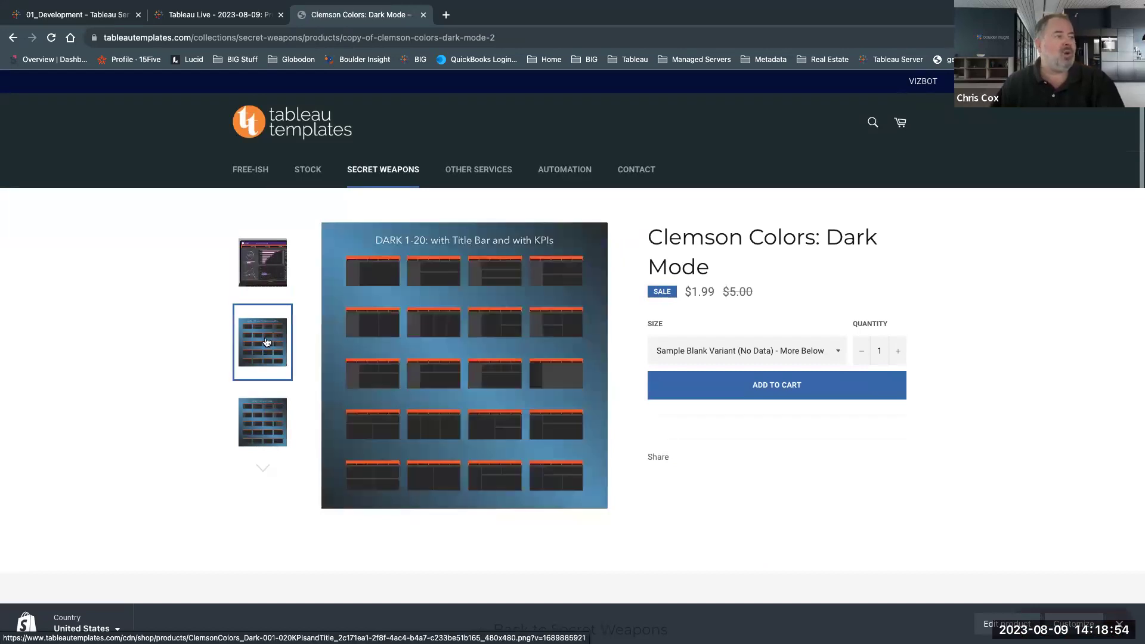
pyautogui.click(262, 407)
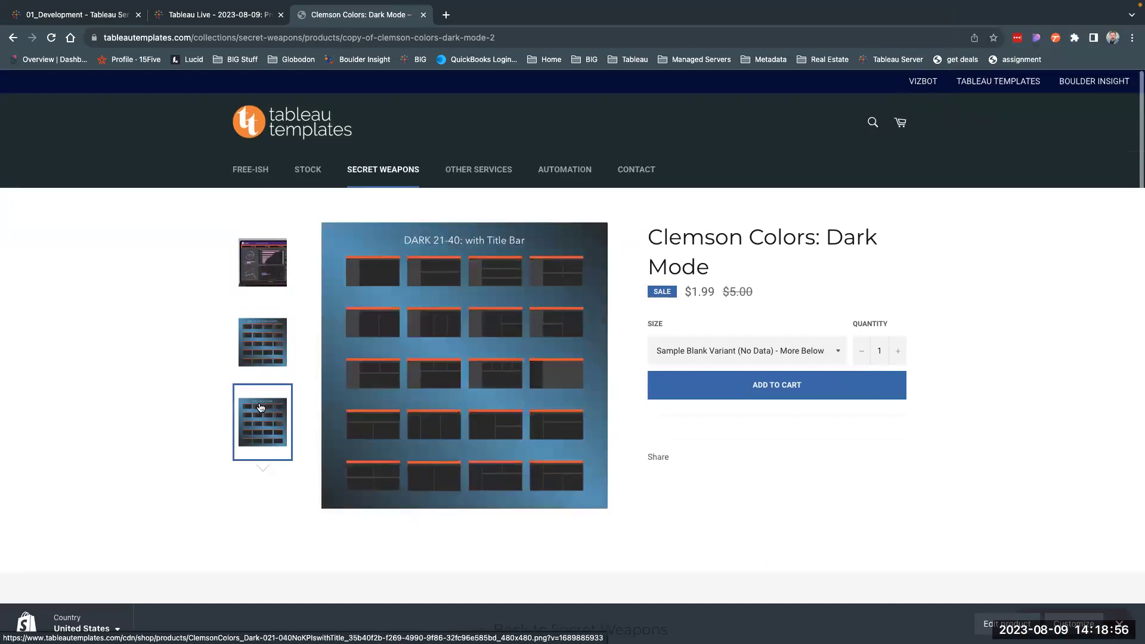
pyautogui.click(266, 262)
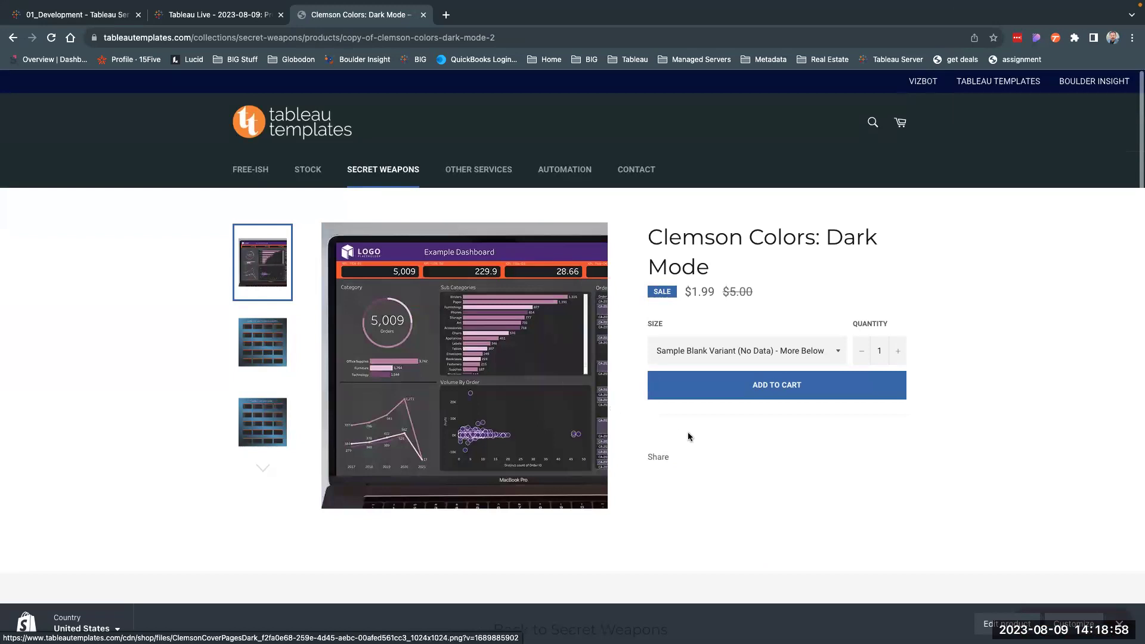
# Switch back to Tableau and open the TL Dark Mode dashboard
pyautogui.press('super+Tab')
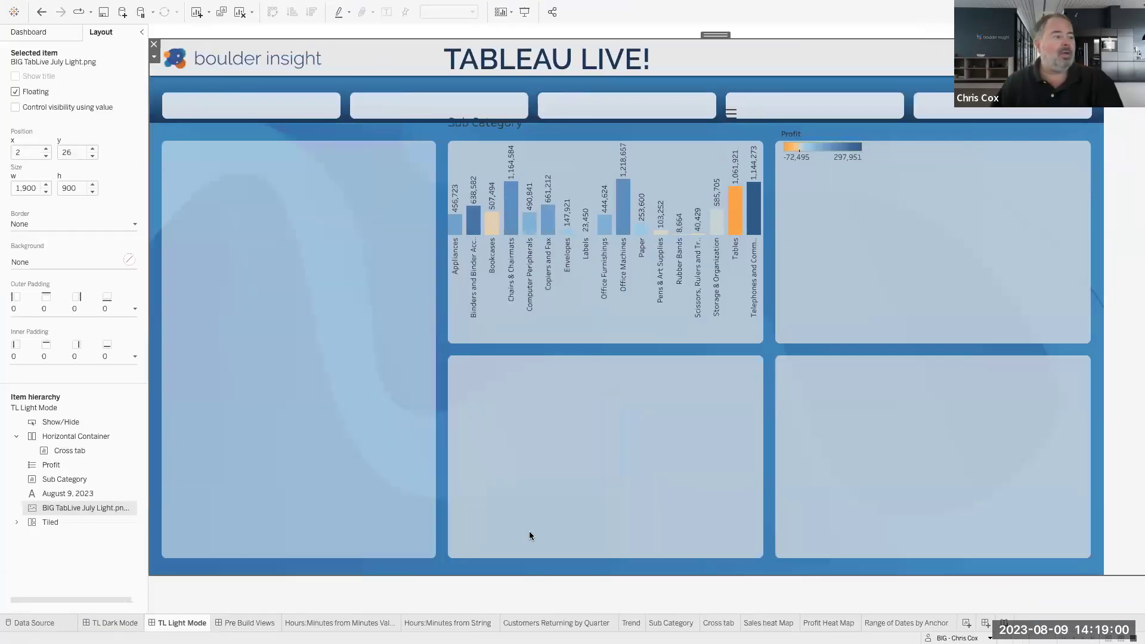
pyautogui.click(498, 595)
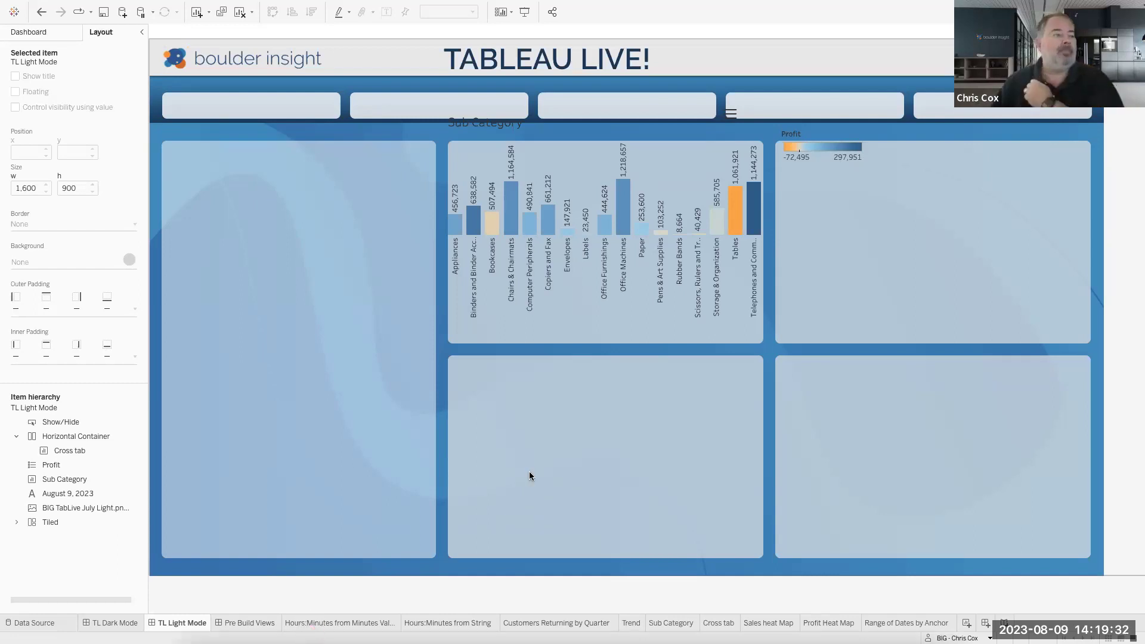
pyautogui.click(125, 622)
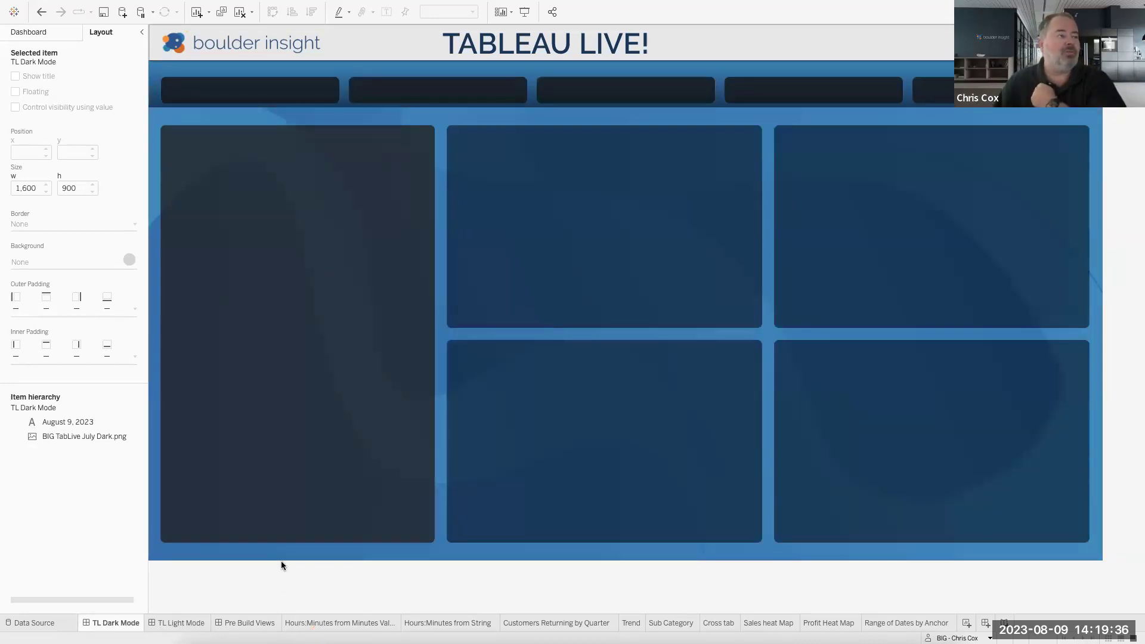
# Open the TL Light Mode dashboard and move the Sub Category chart down into the upper middle panel, at x 498, y 178
pyautogui.click(194, 623)
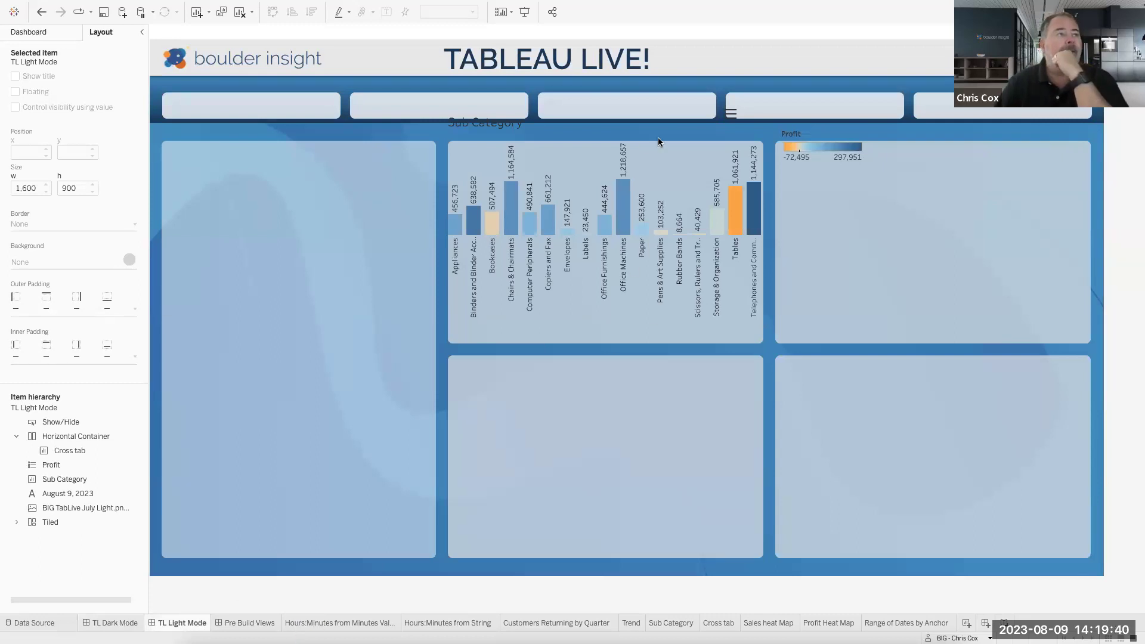
pyautogui.click(601, 122)
pyautogui.moveTo(601, 123); pyautogui.dragTo(601, 141)
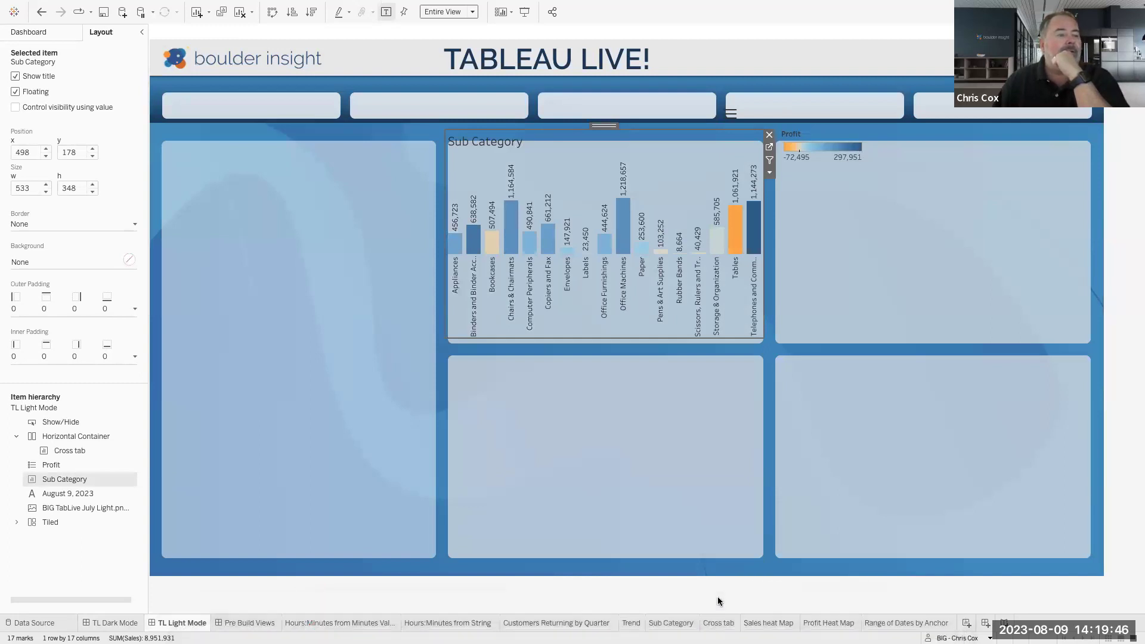
pyautogui.click(192, 592)
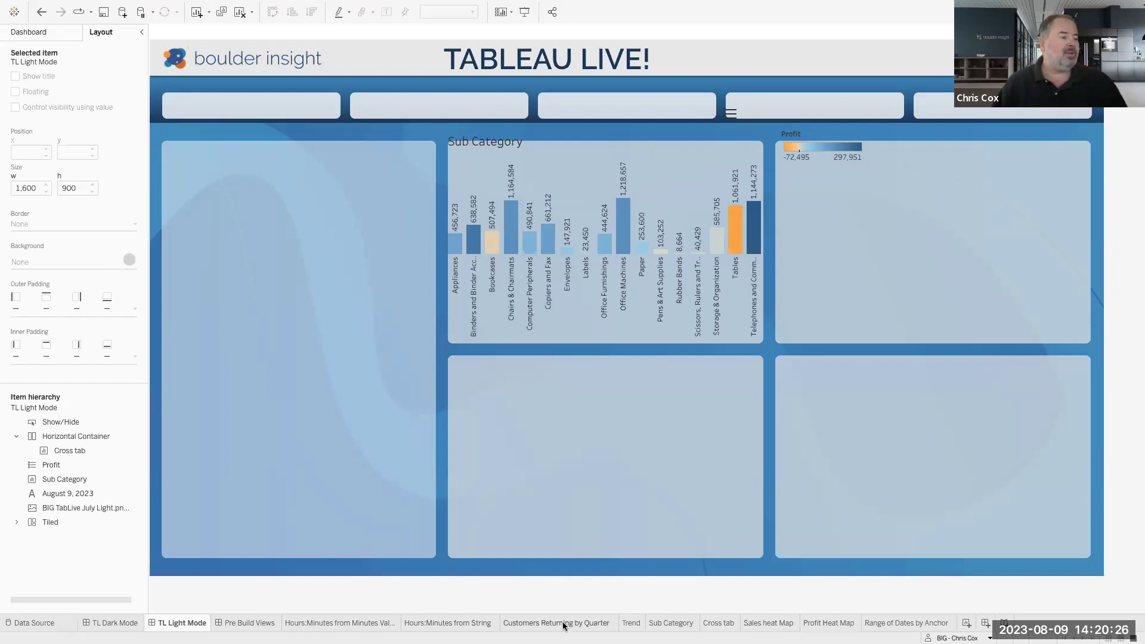
# Create a new dashboard containing the Cross tab sheet and place it directly after Pre Build Views in the sheet order
pyautogui.click(984, 623)
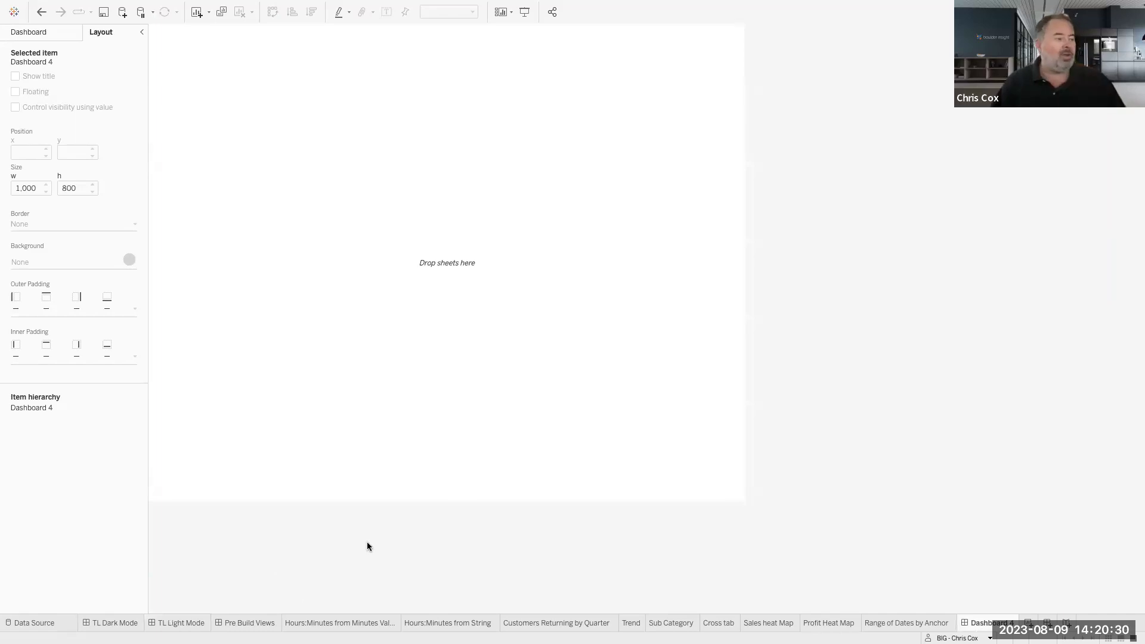
pyautogui.click(48, 32)
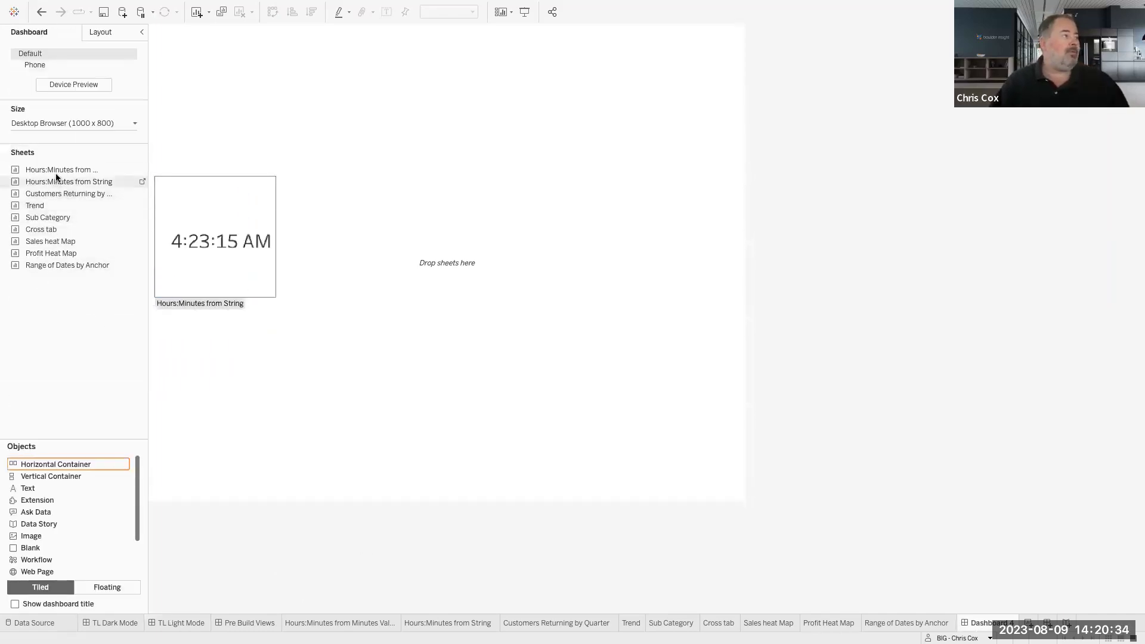
pyautogui.moveTo(59, 229); pyautogui.dragTo(392, 272)
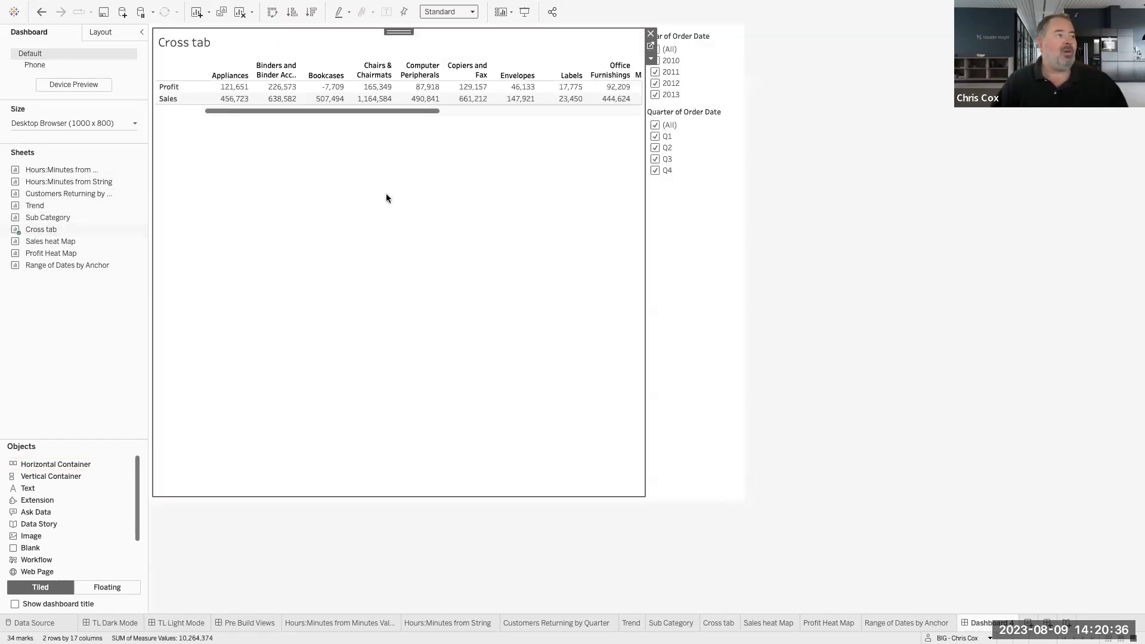
pyautogui.click(71, 369)
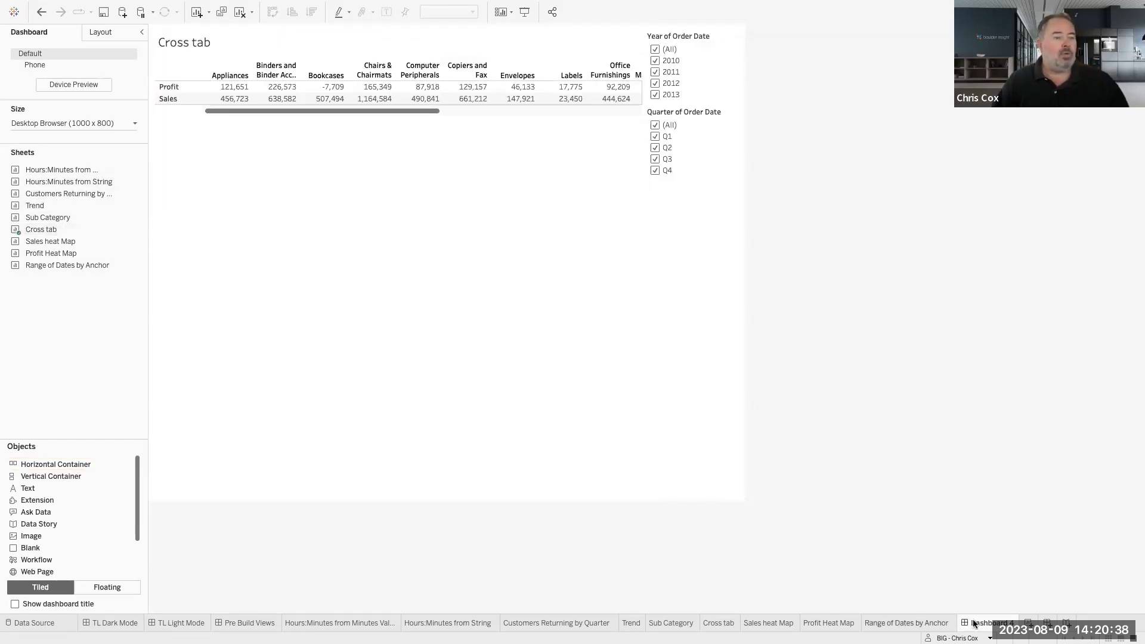
pyautogui.moveTo(267, 615); pyautogui.dragTo(281, 621)
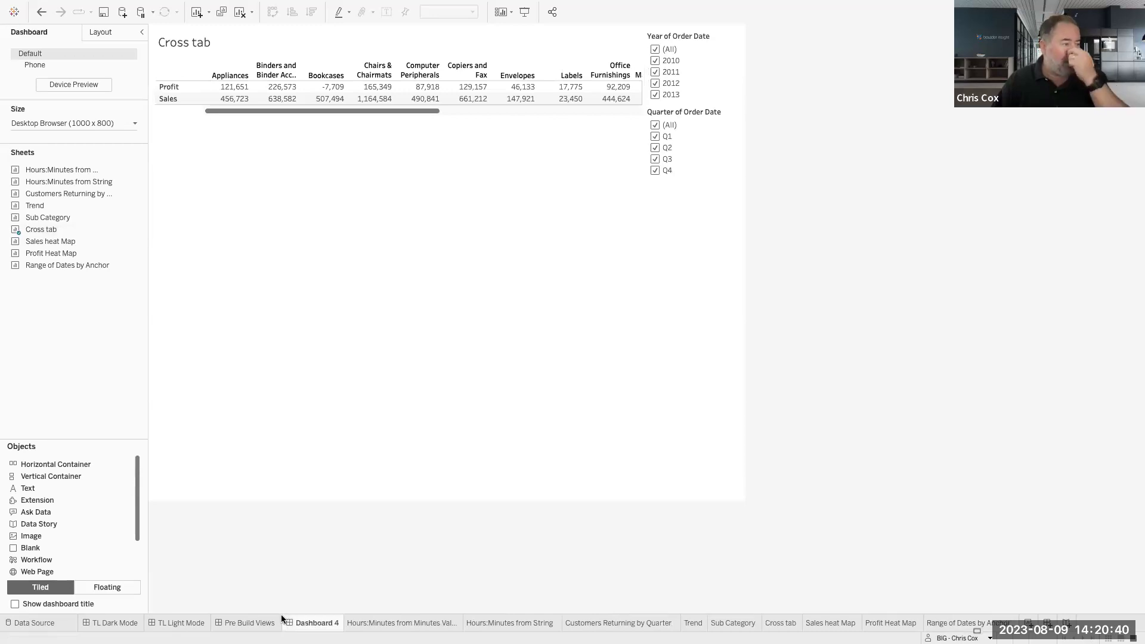
# Return to the TL Light Mode dashboard and add a floating Navigation object near the top of its tall left panel
pyautogui.click(252, 623)
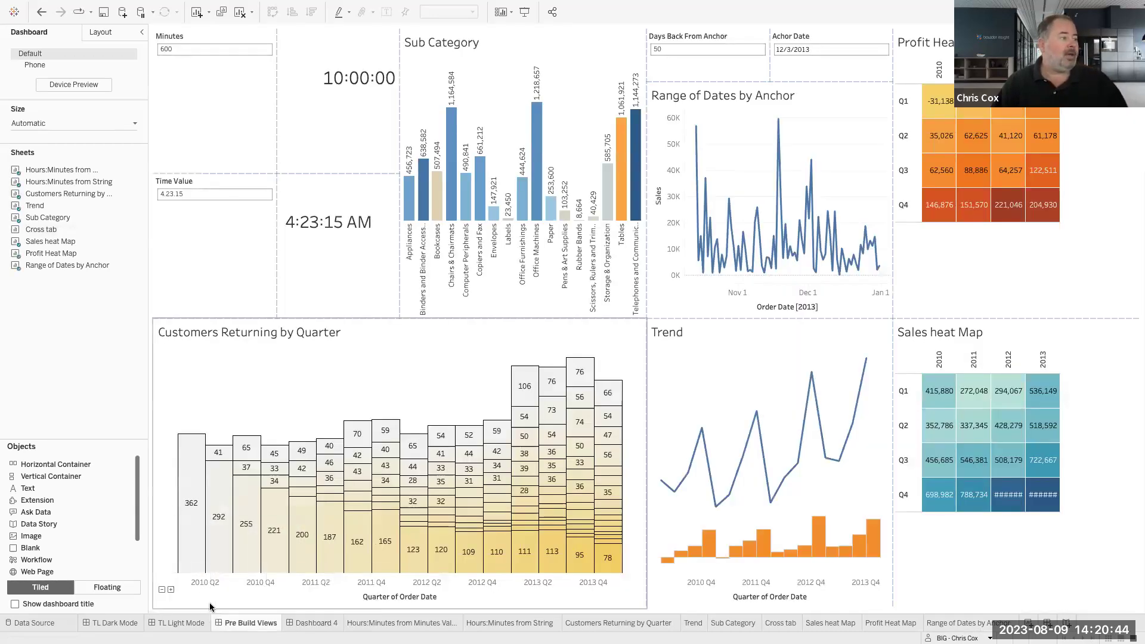
pyautogui.click(182, 623)
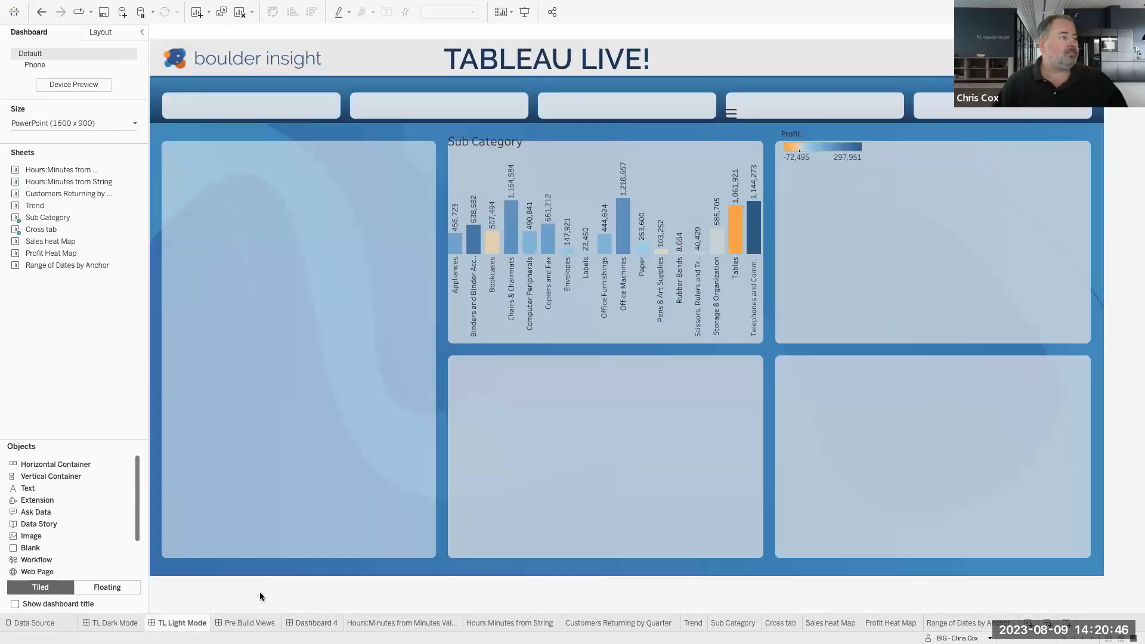
pyautogui.click(448, 149)
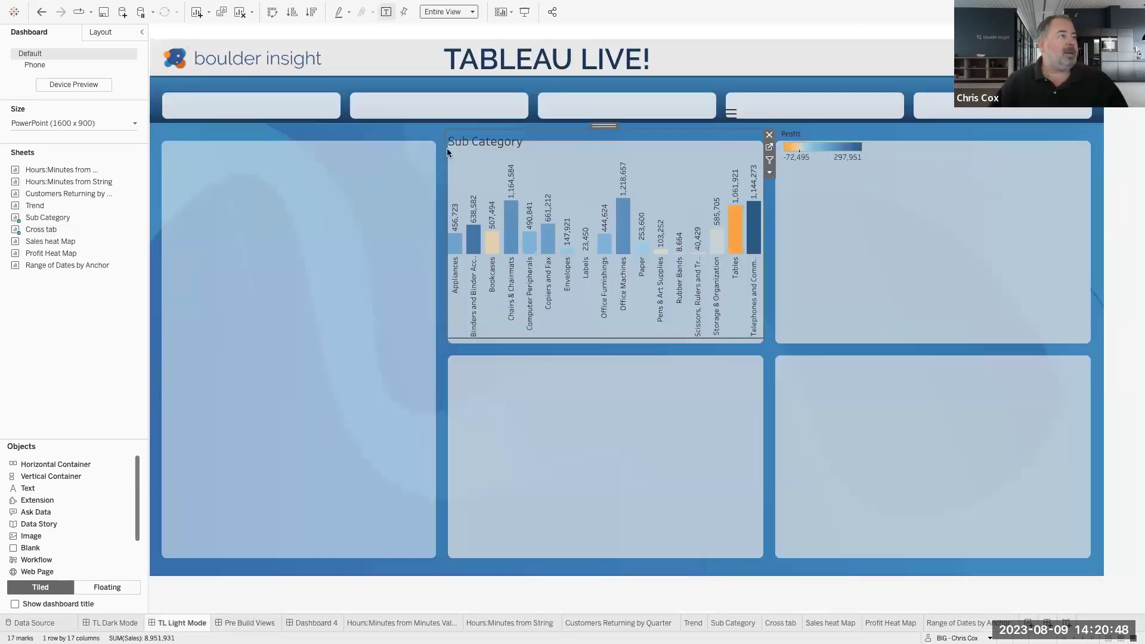
pyautogui.scroll(-2, 63, 527)
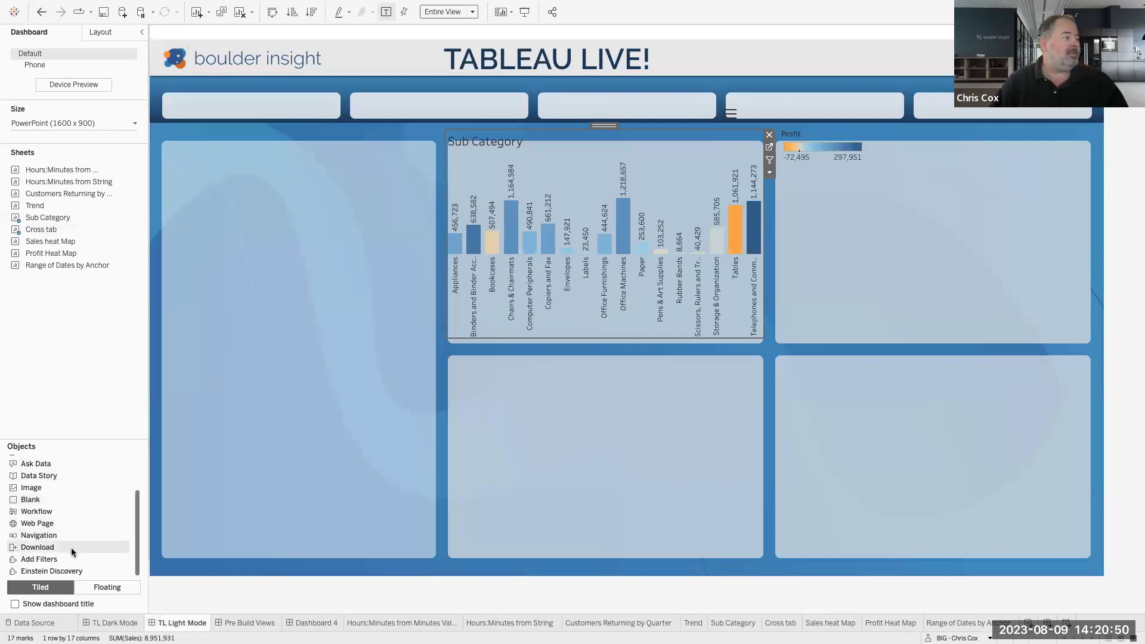
pyautogui.moveTo(62, 536); pyautogui.dragTo(230, 177)
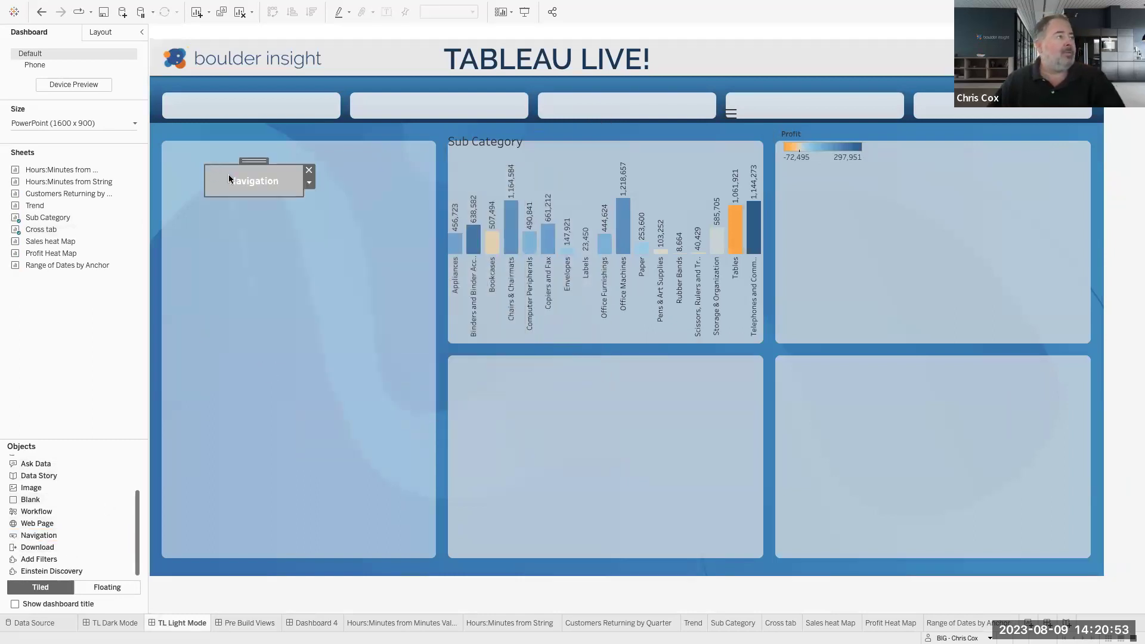
# Set the navigation button to go to Dashboard 4 and give it the title "Got To Crosstab"
pyautogui.click(310, 181)
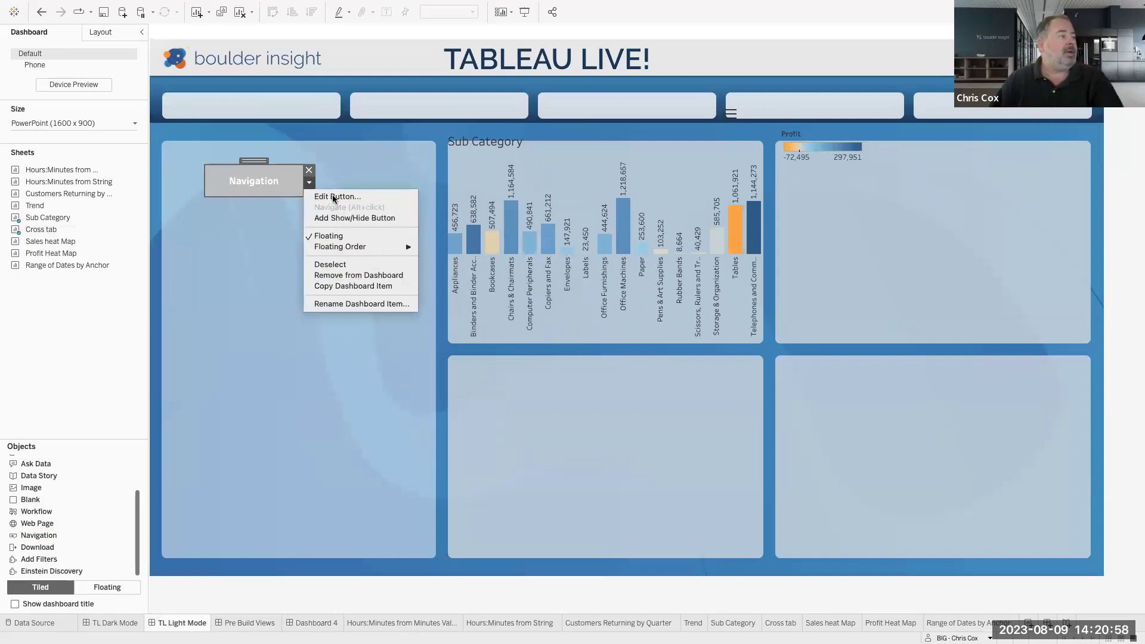
pyautogui.click(333, 196)
pyautogui.click(516, 245)
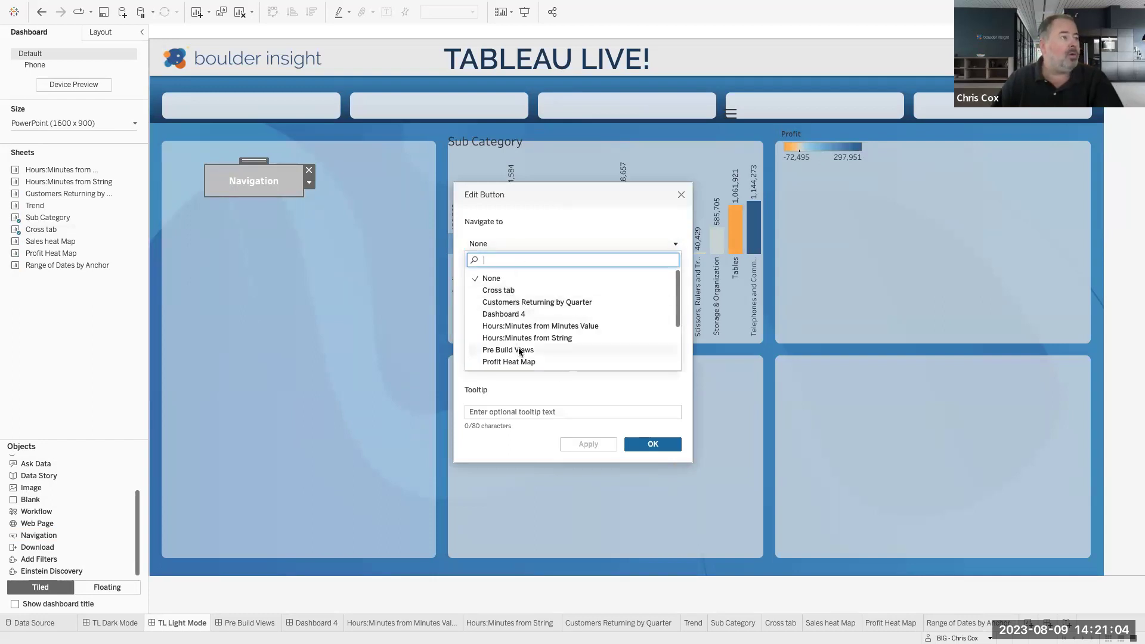
pyautogui.click(504, 314)
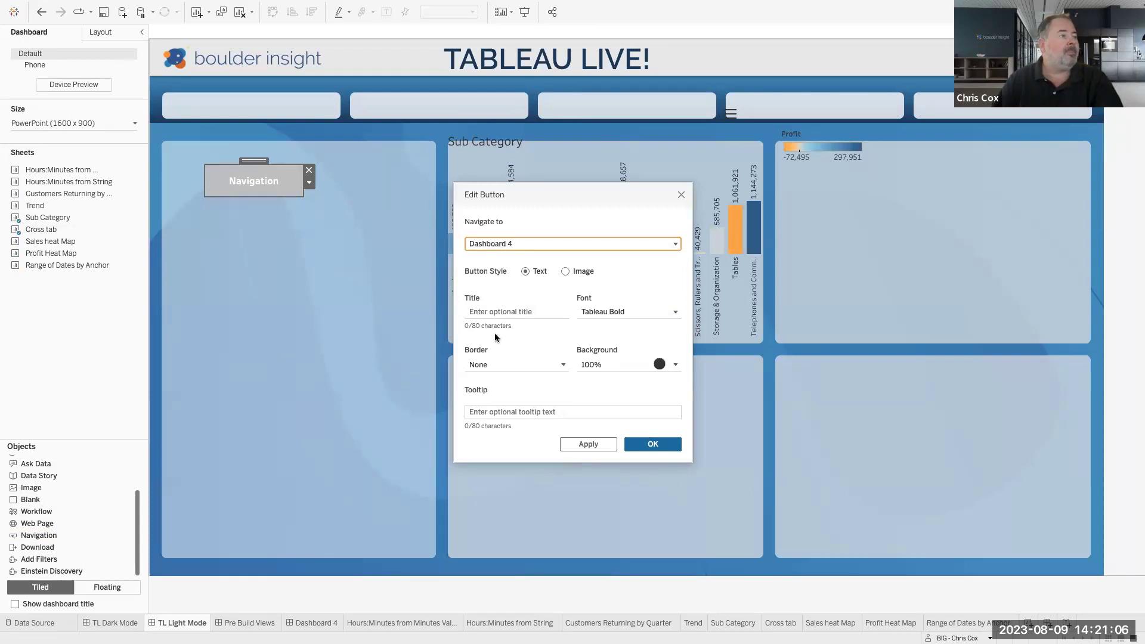
pyautogui.click(487, 310)
pyautogui.write('Got To Cross')
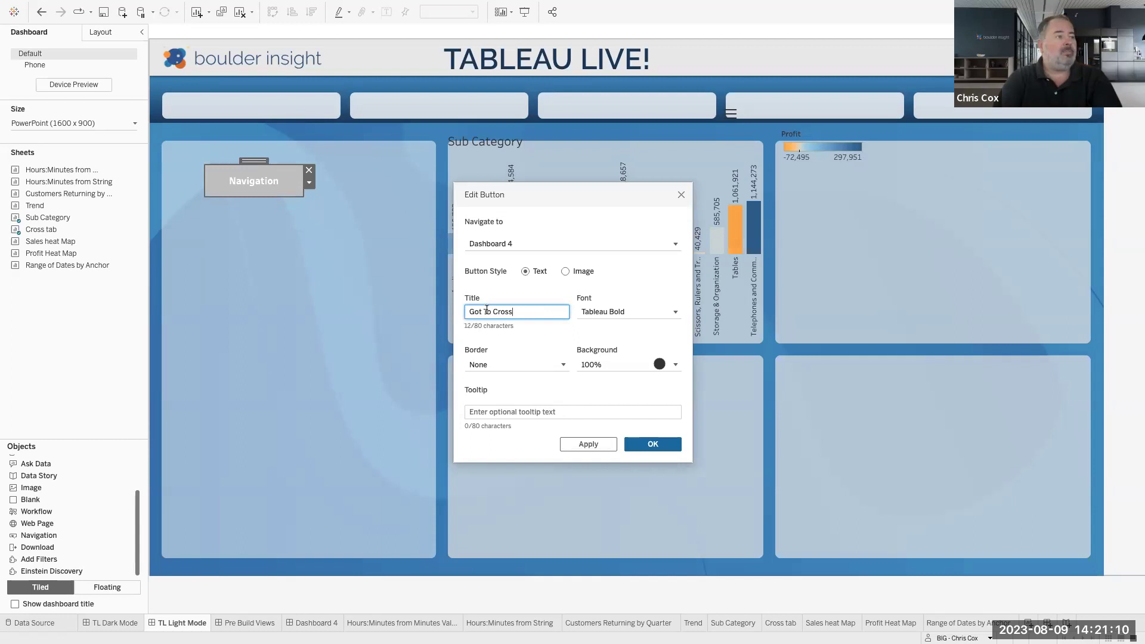
pyautogui.write('tab')
pyautogui.click(526, 345)
pyautogui.click(646, 445)
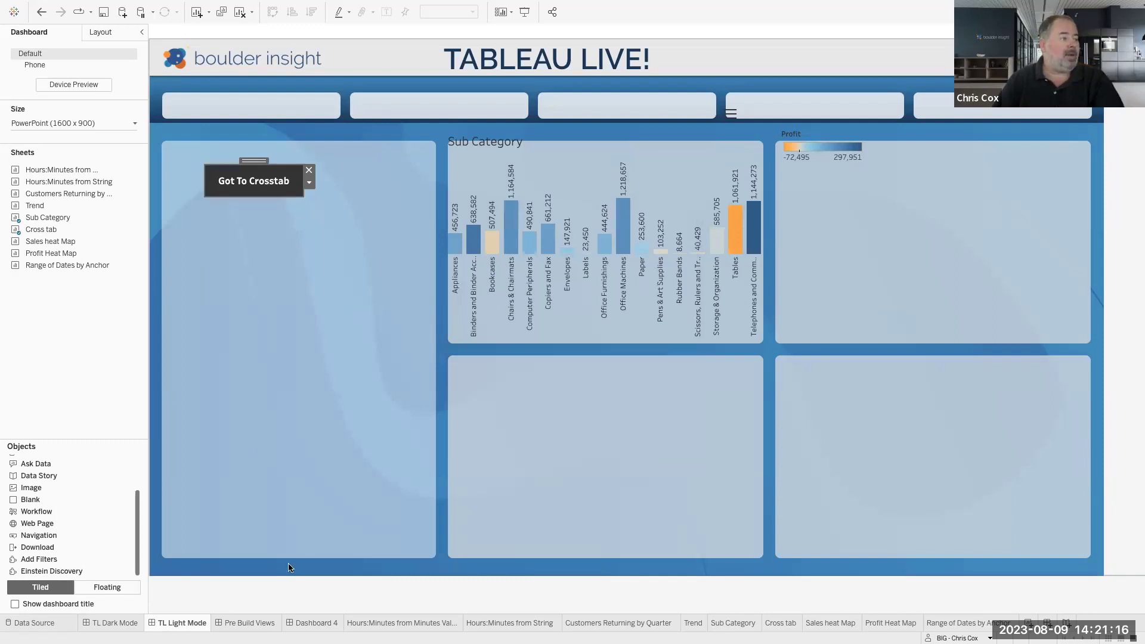
# Add a floating navigation button below the crosstab on Dashboard 4, leading to TL Light Mode and titled "Go Back to Home"
pyautogui.click(316, 622)
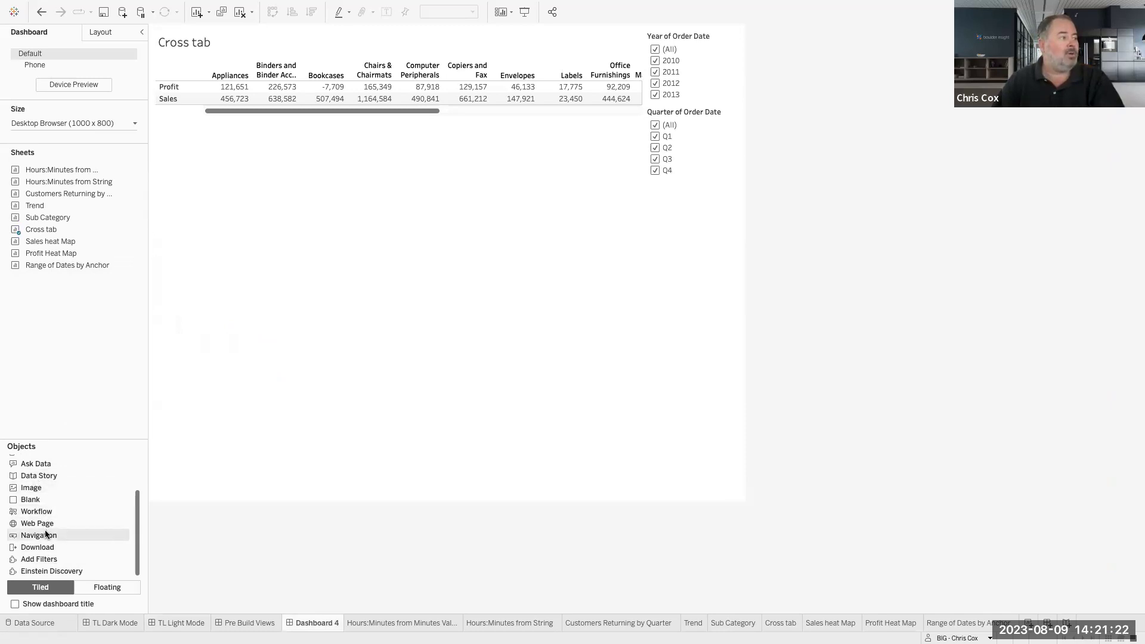
pyautogui.moveTo(44, 535); pyautogui.dragTo(262, 192)
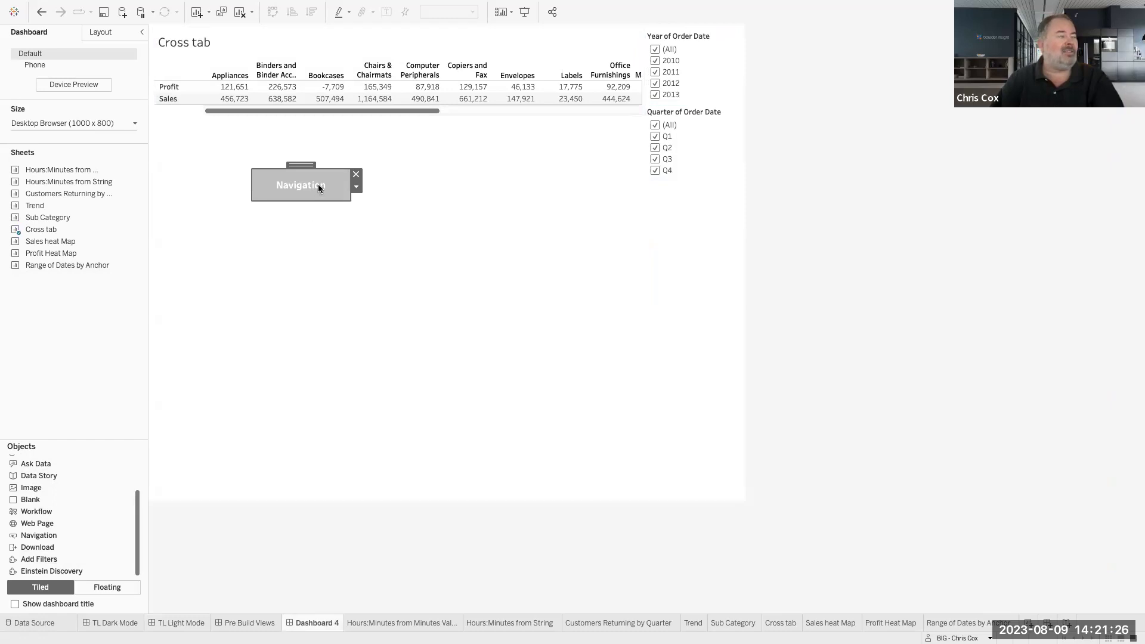
pyautogui.click(356, 187)
pyautogui.click(366, 200)
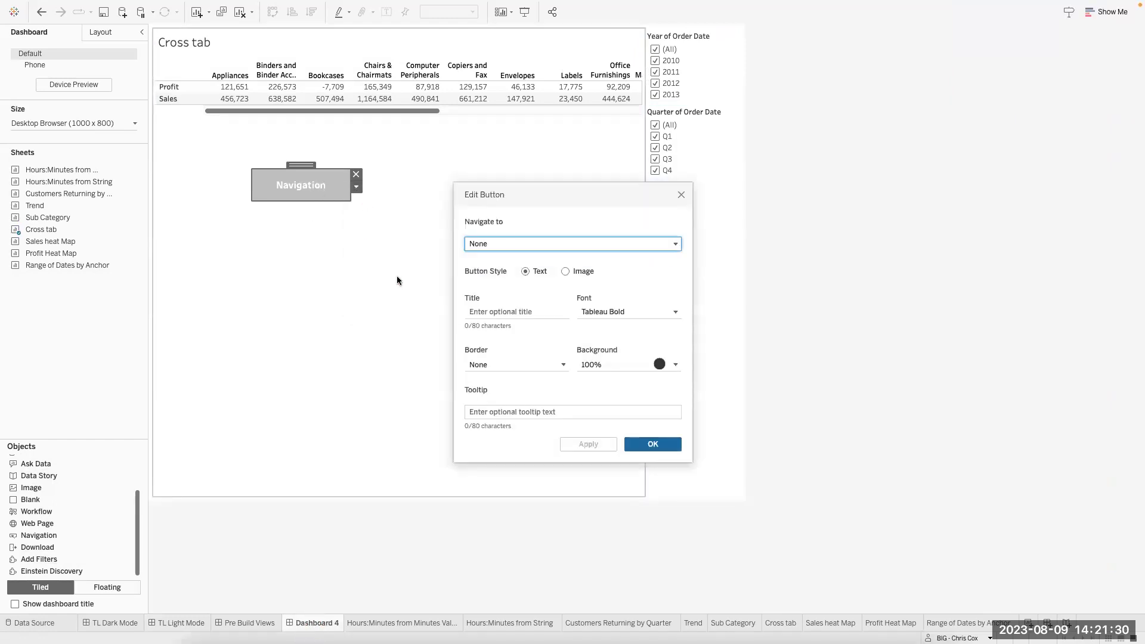
pyautogui.click(523, 242)
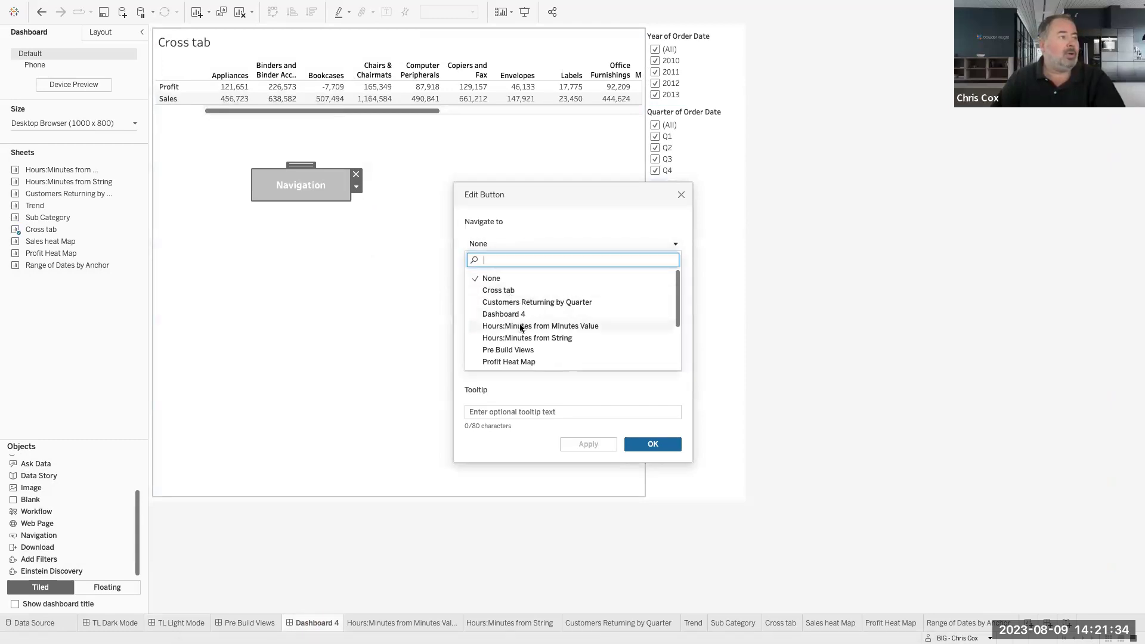
pyautogui.scroll(-3, 528, 335)
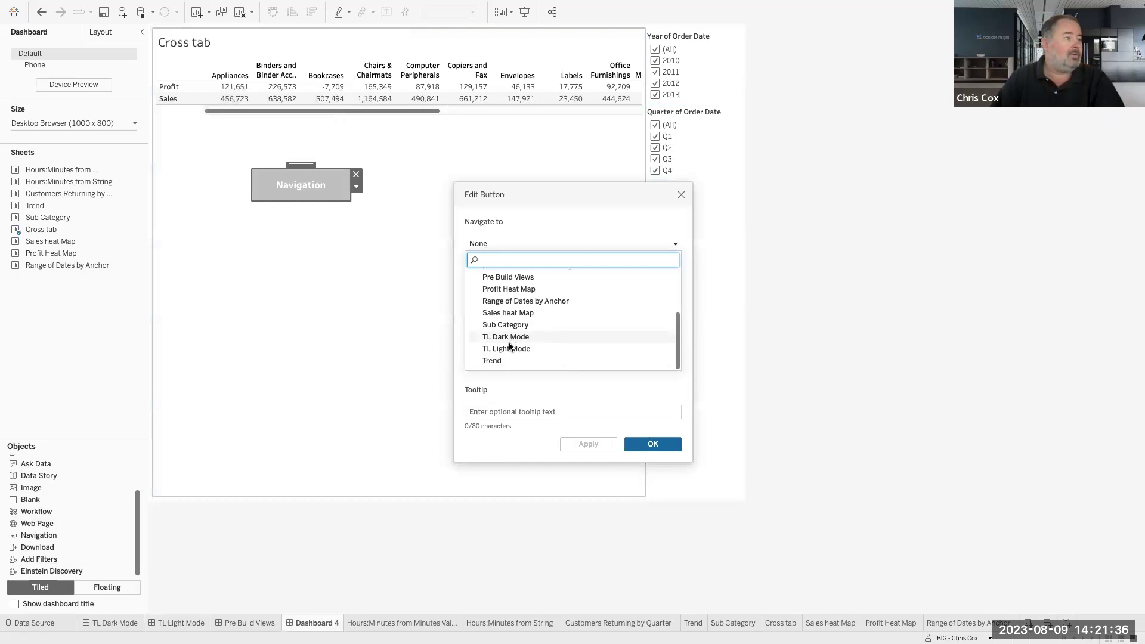
pyautogui.click(517, 348)
pyautogui.click(523, 311)
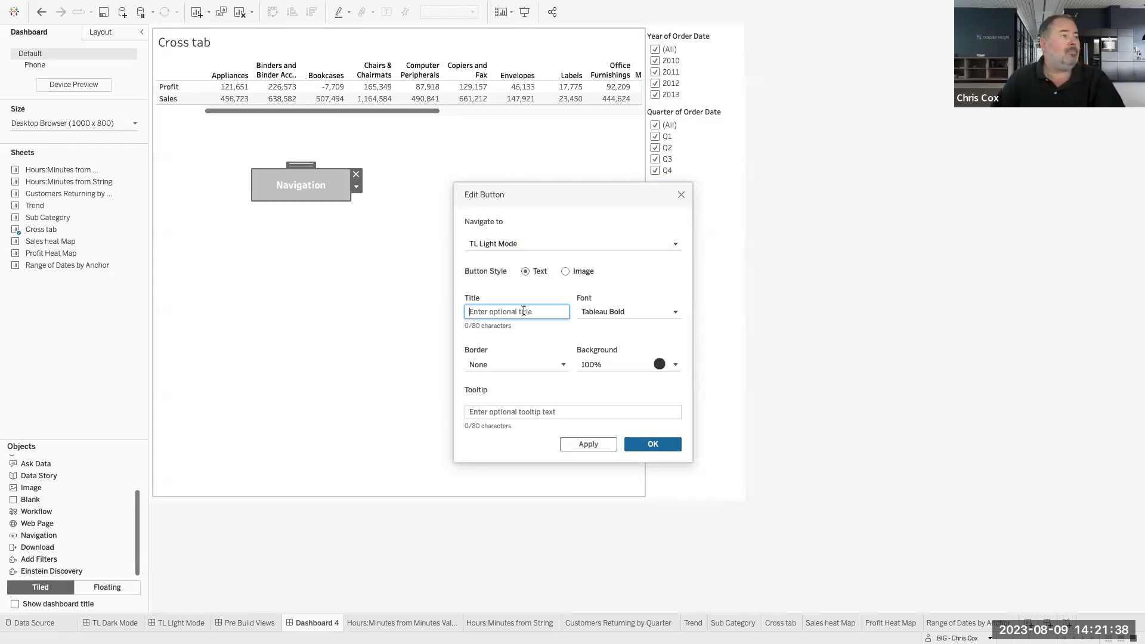
pyautogui.write('Go Back to Hoe')
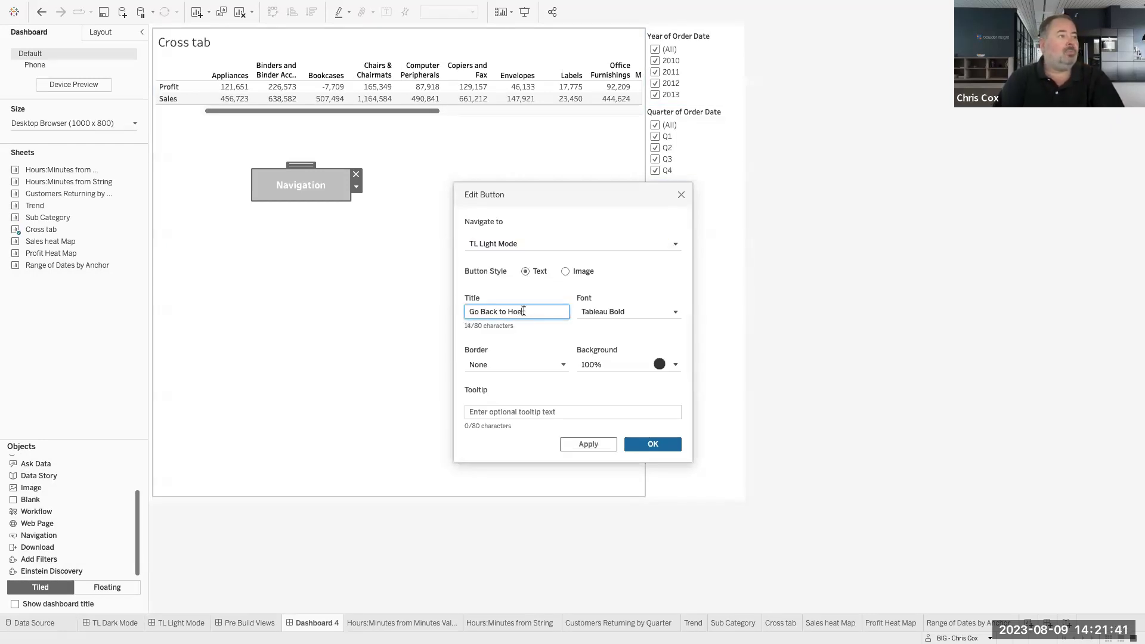
pyautogui.press('BackSpace')
pyautogui.write('me')
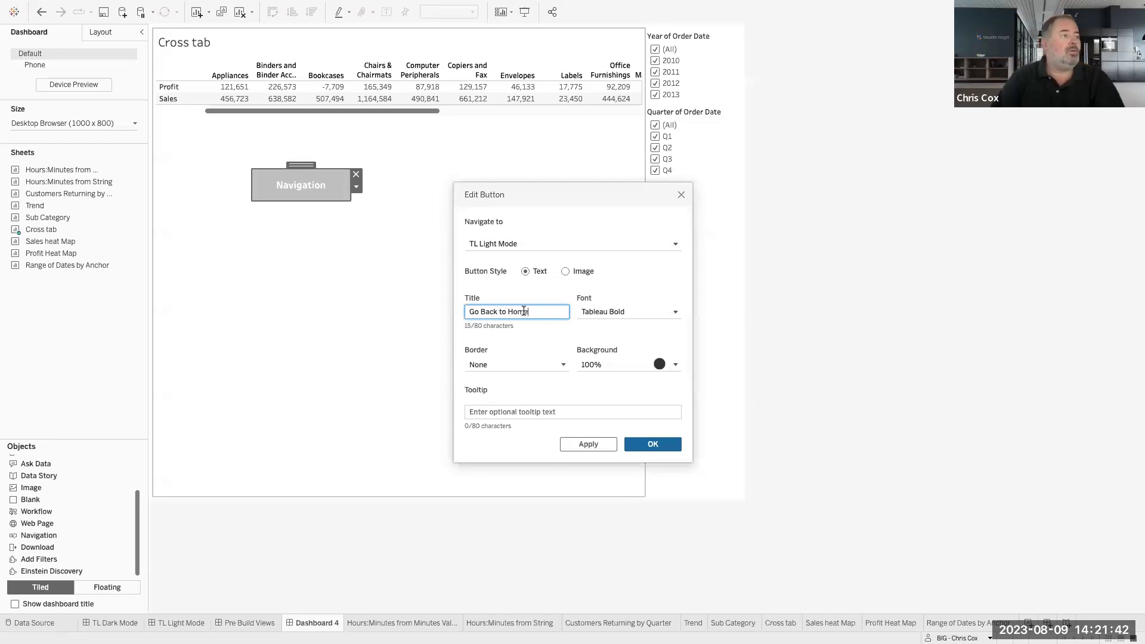
pyautogui.click(650, 444)
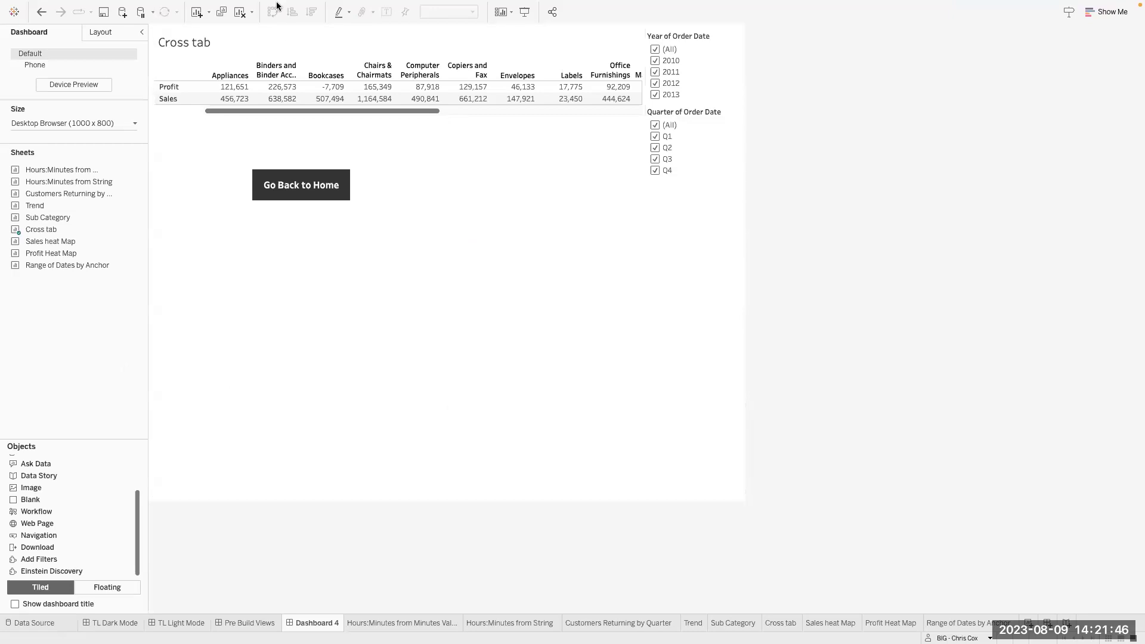
# Start publishing the workbook to Tableau Server and limit the published sheets to TL Light Mode only
pyautogui.moveTo(338, 12)
pyautogui.click(377, 7)
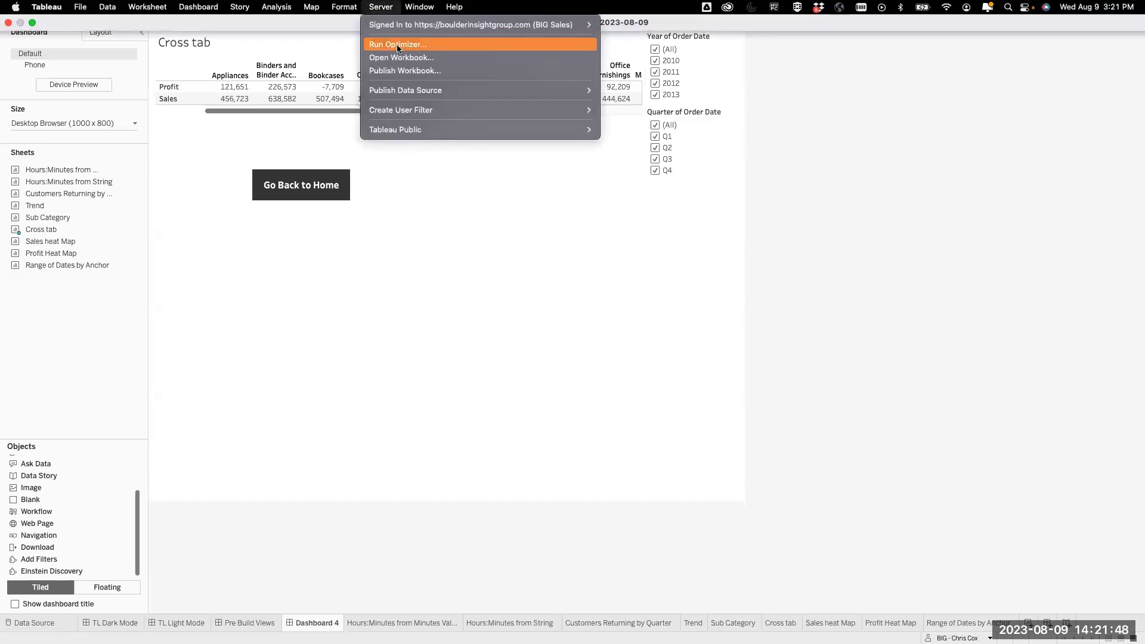
pyautogui.click(400, 71)
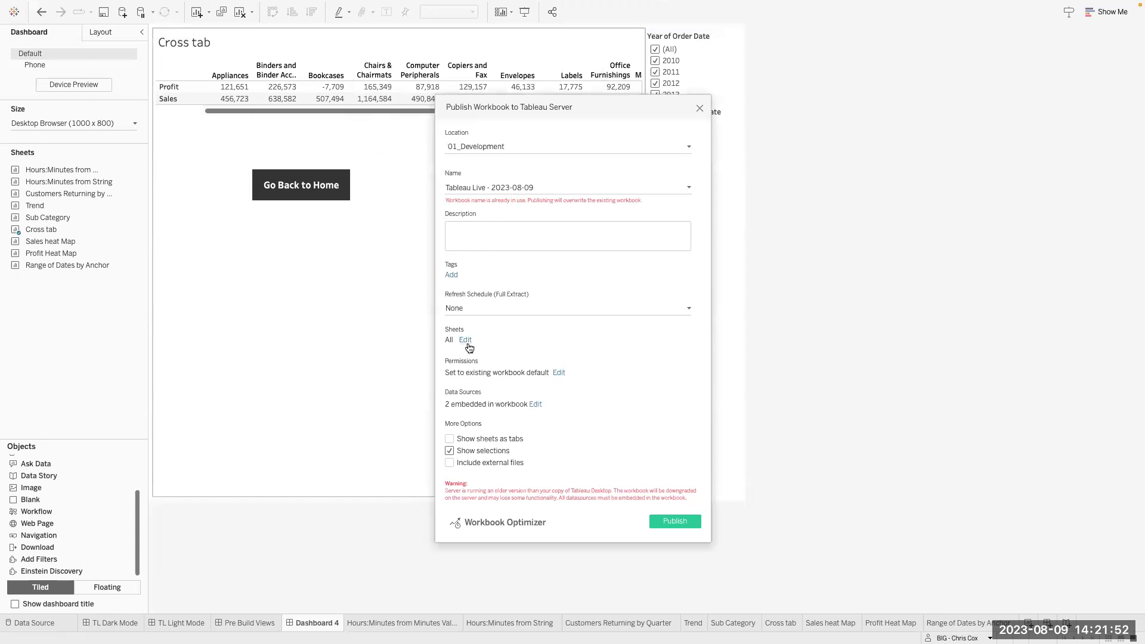
pyautogui.click(466, 341)
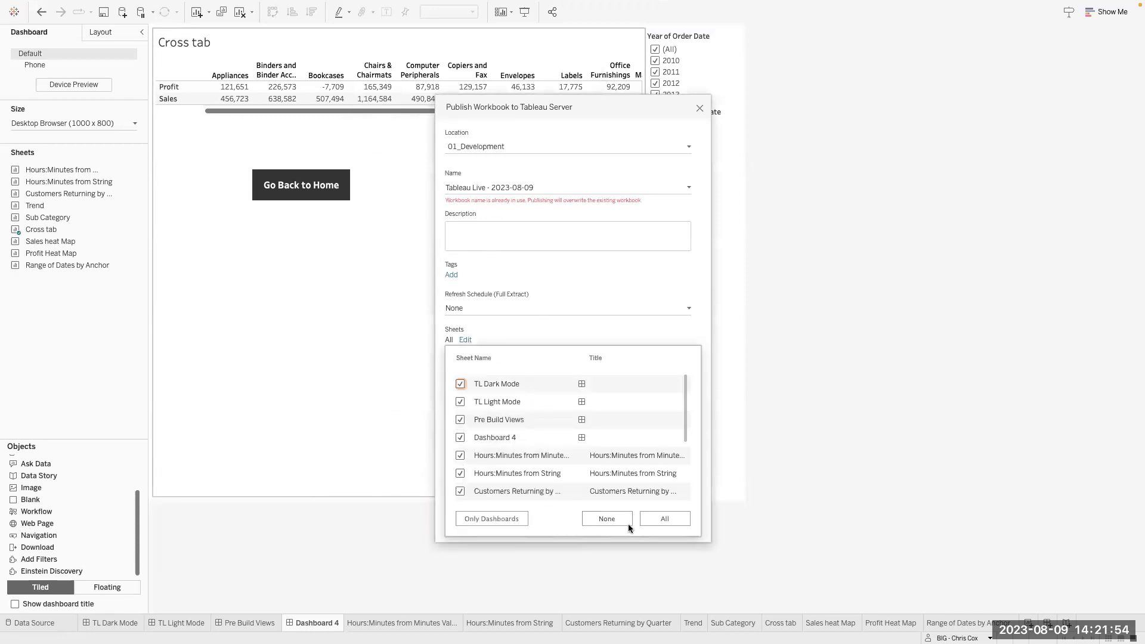
pyautogui.click(606, 518)
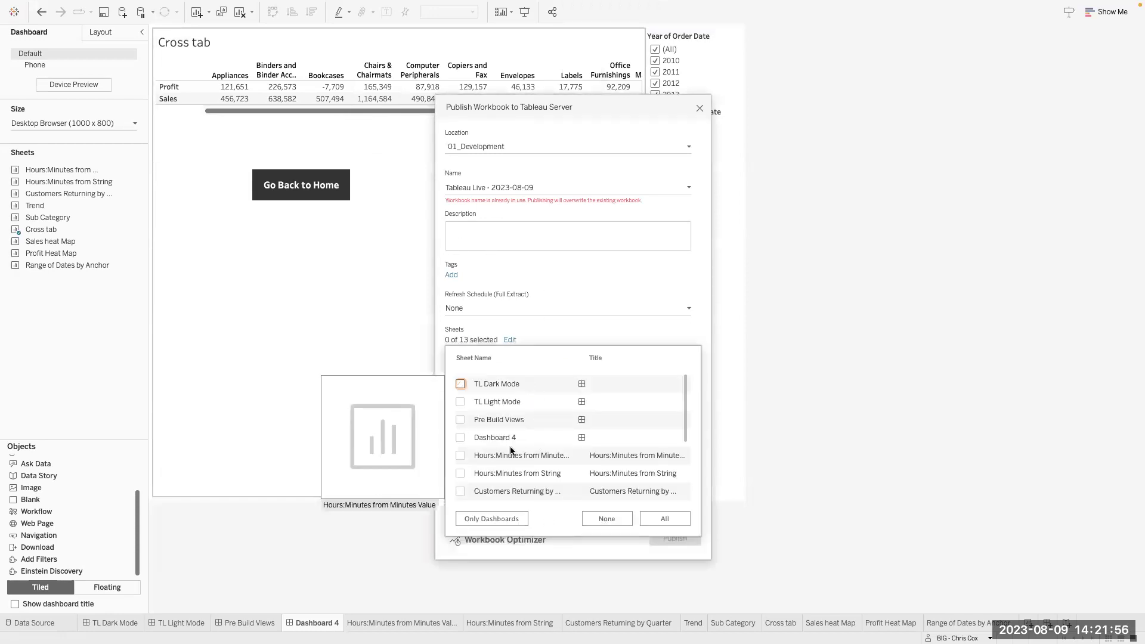
pyautogui.click(460, 402)
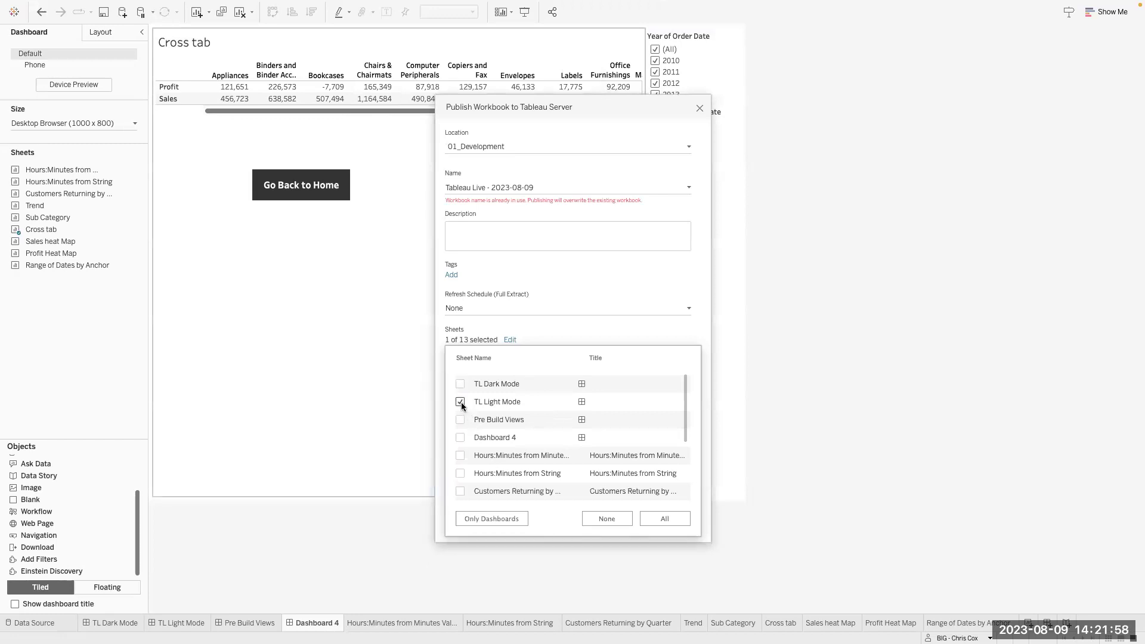
pyautogui.moveTo(517, 402)
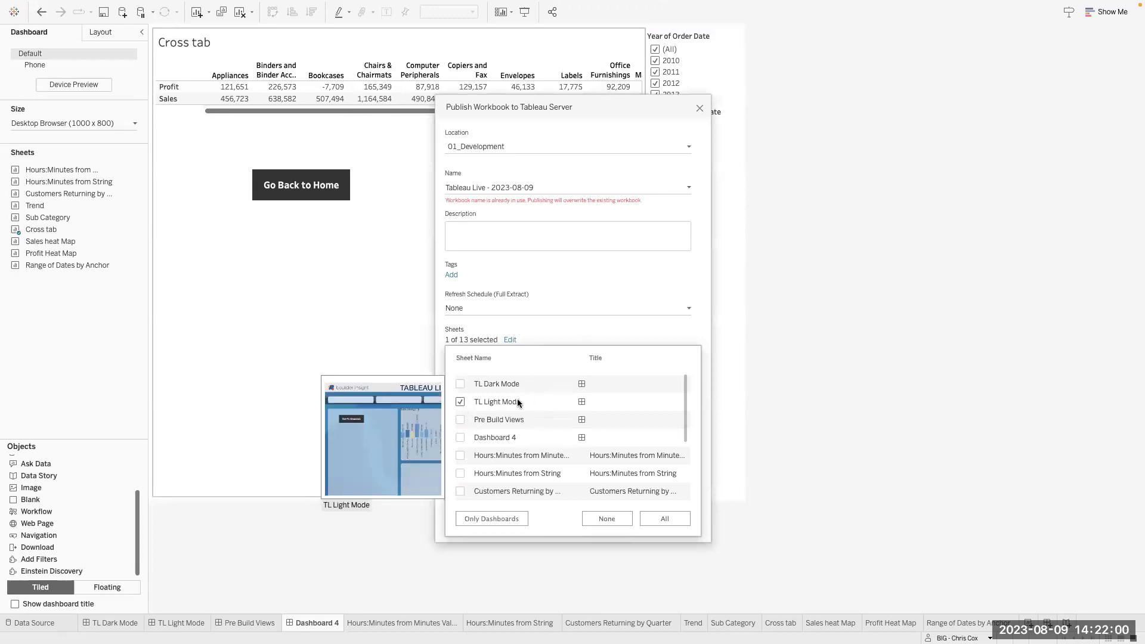
pyautogui.click(628, 332)
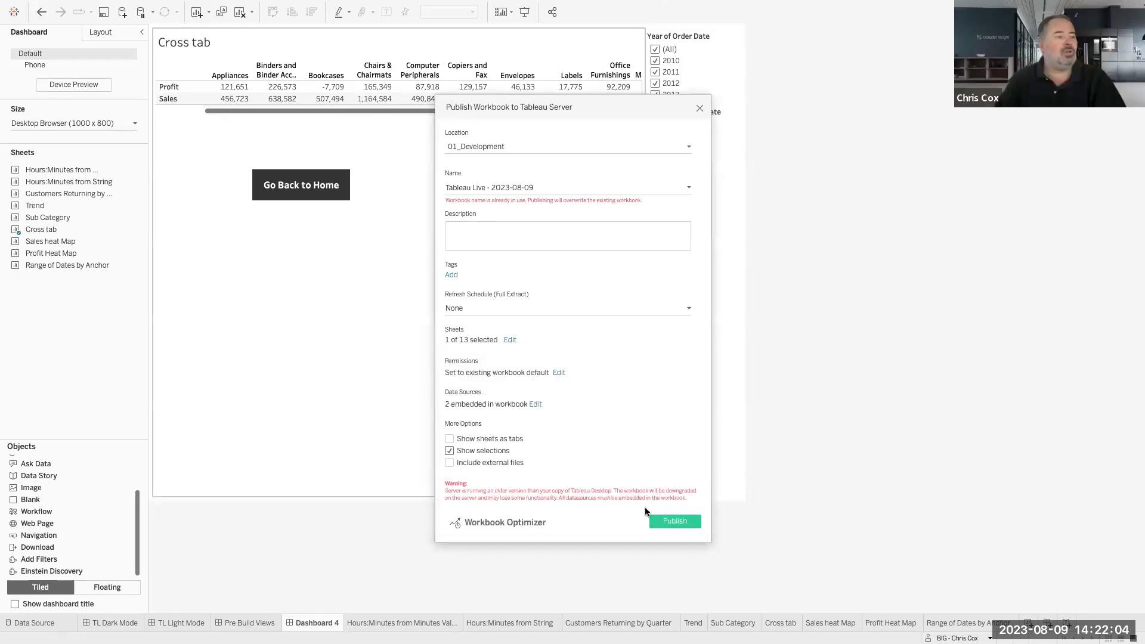
# Turn off showing selections and publish the workbook, overwriting the existing Tableau Live - 2023-08-09 on the server
pyautogui.click(449, 451)
pyautogui.click(676, 521)
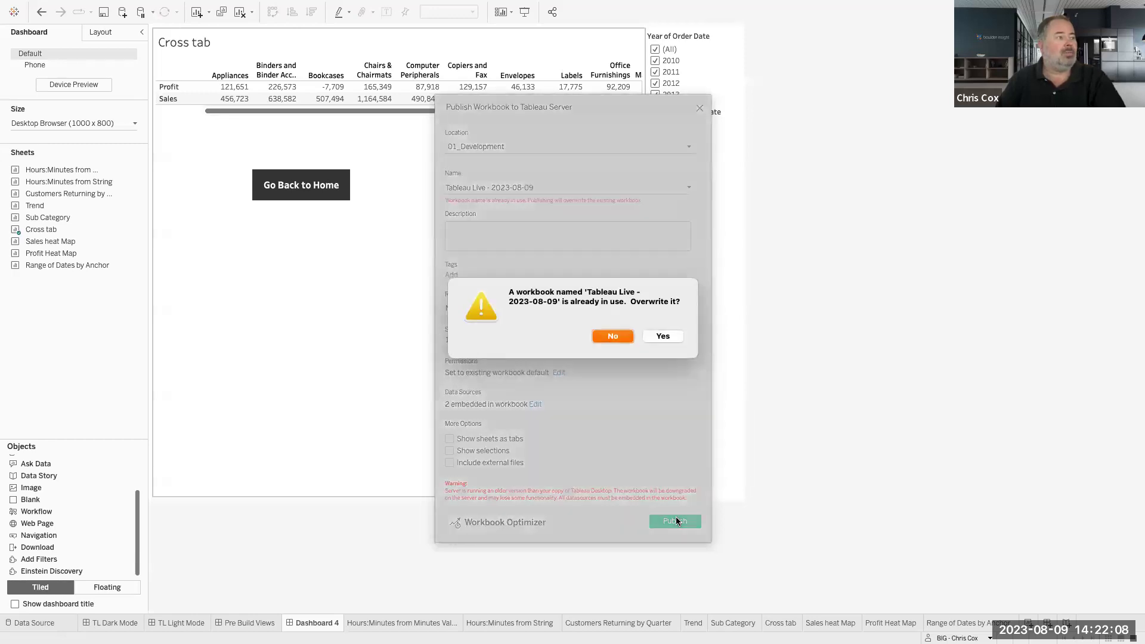
pyautogui.click(656, 332)
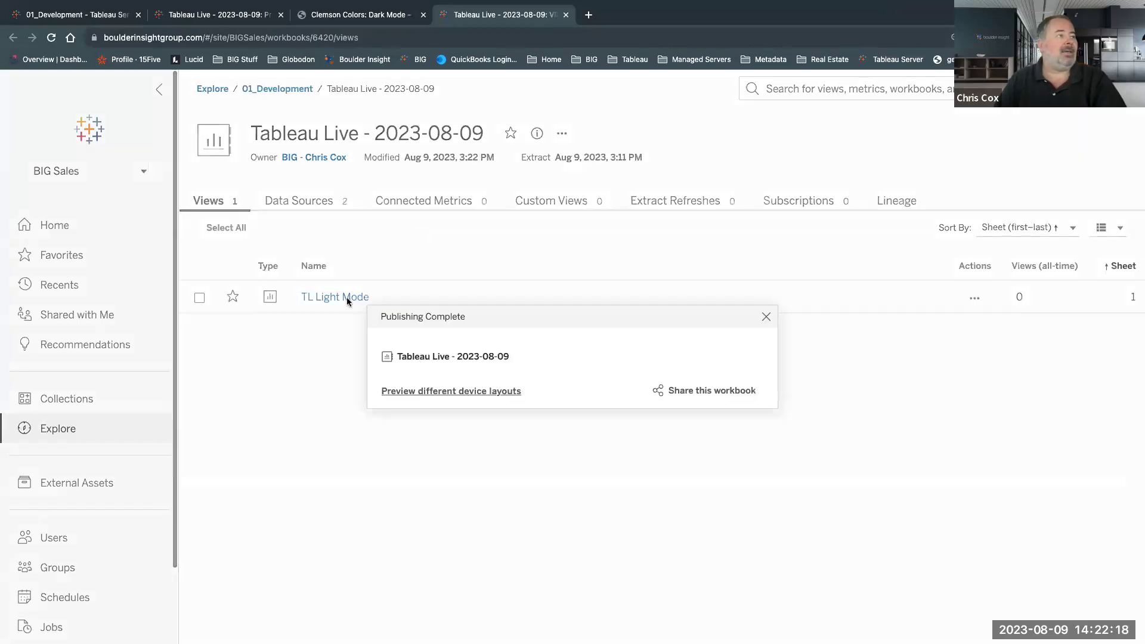
# Open the published TL Light Mode view and test its Got To Crosstab button twice, dismissing each message
pyautogui.click(337, 300)
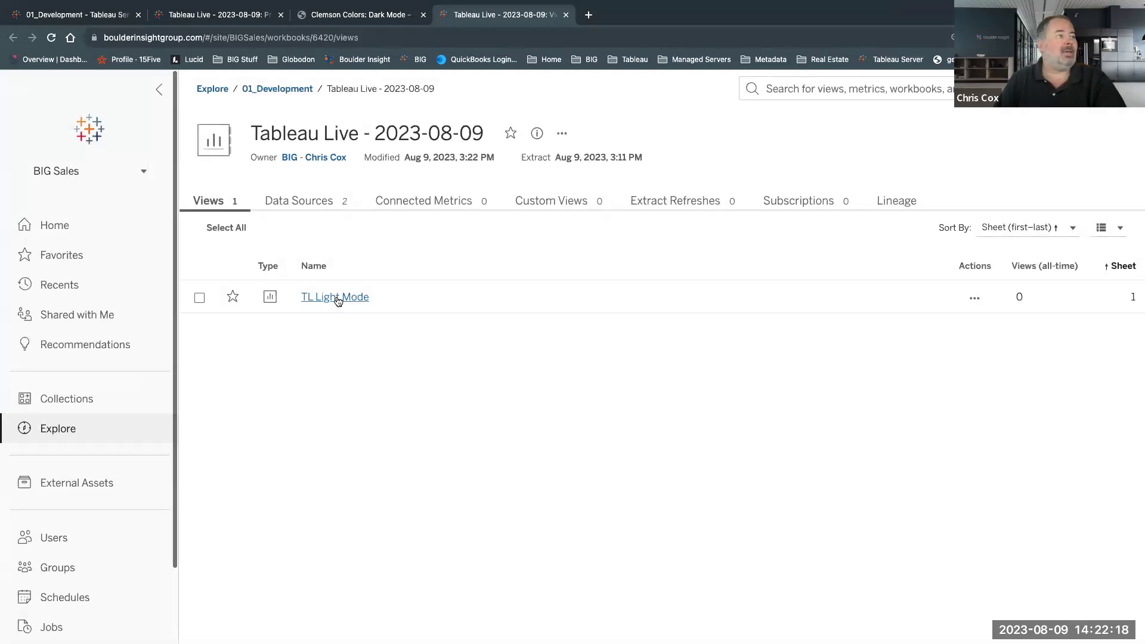
pyautogui.click(315, 298)
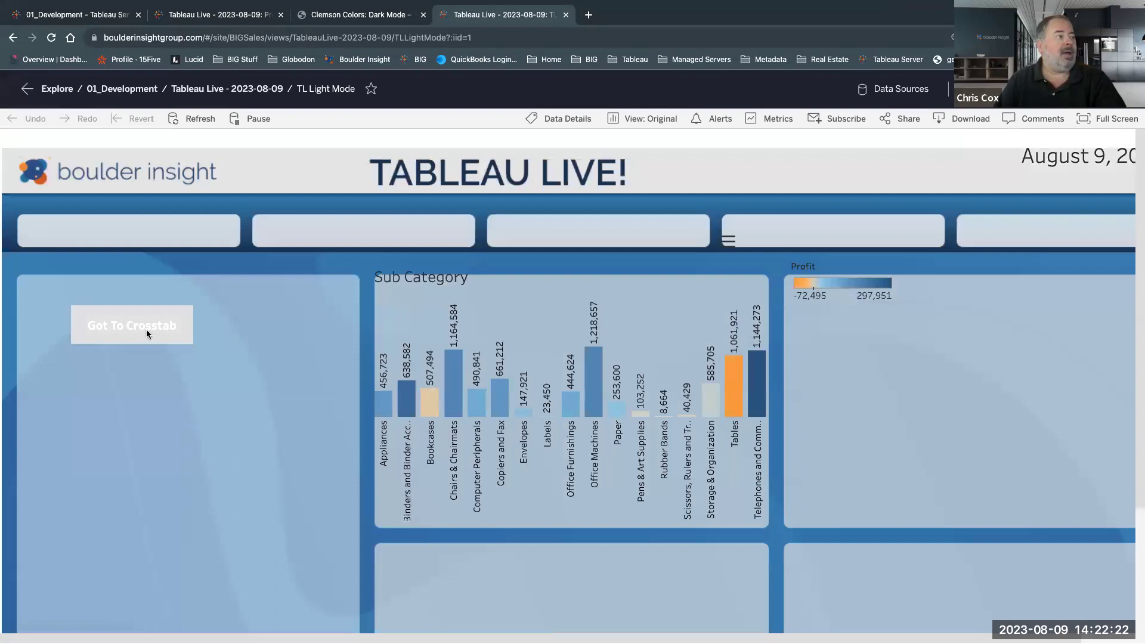
pyautogui.click(136, 323)
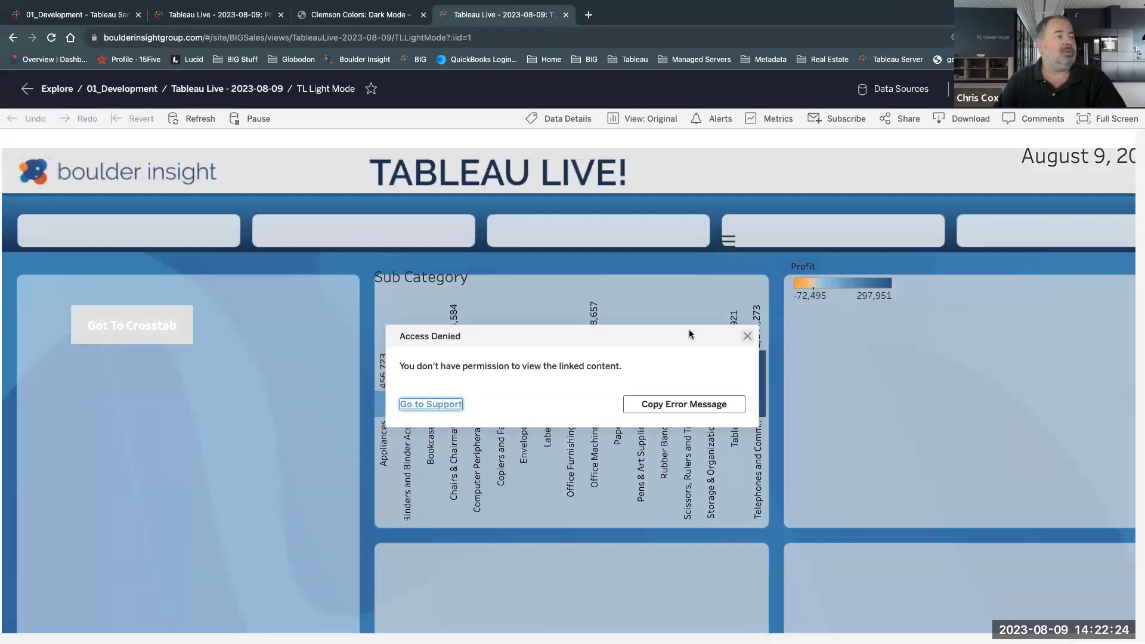
pyautogui.click(747, 336)
pyautogui.click(149, 323)
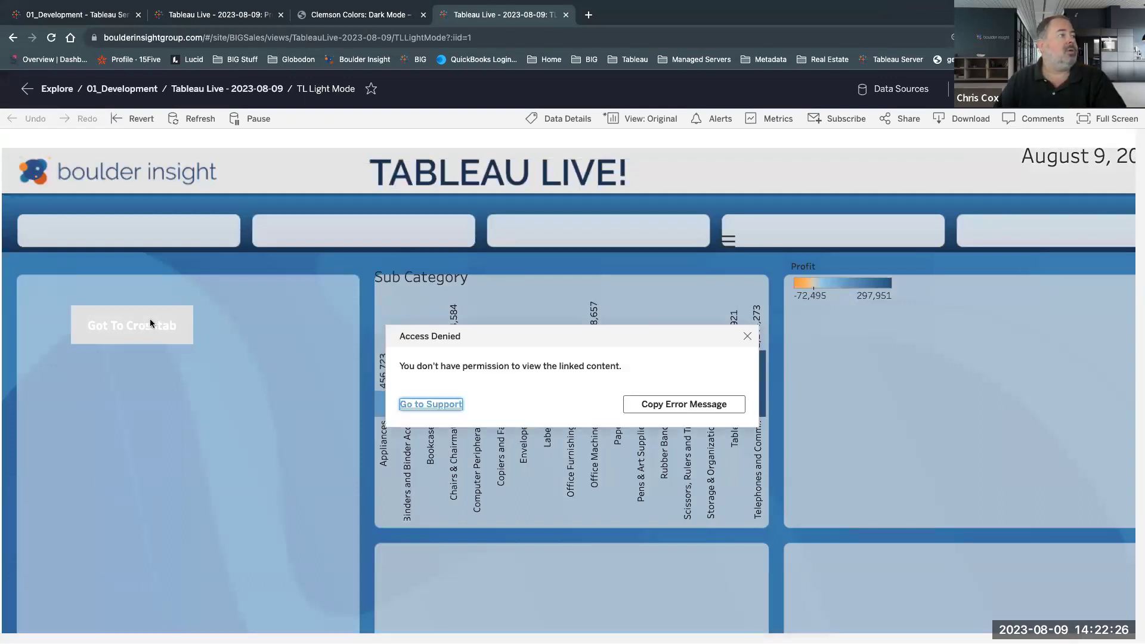
pyautogui.click(748, 335)
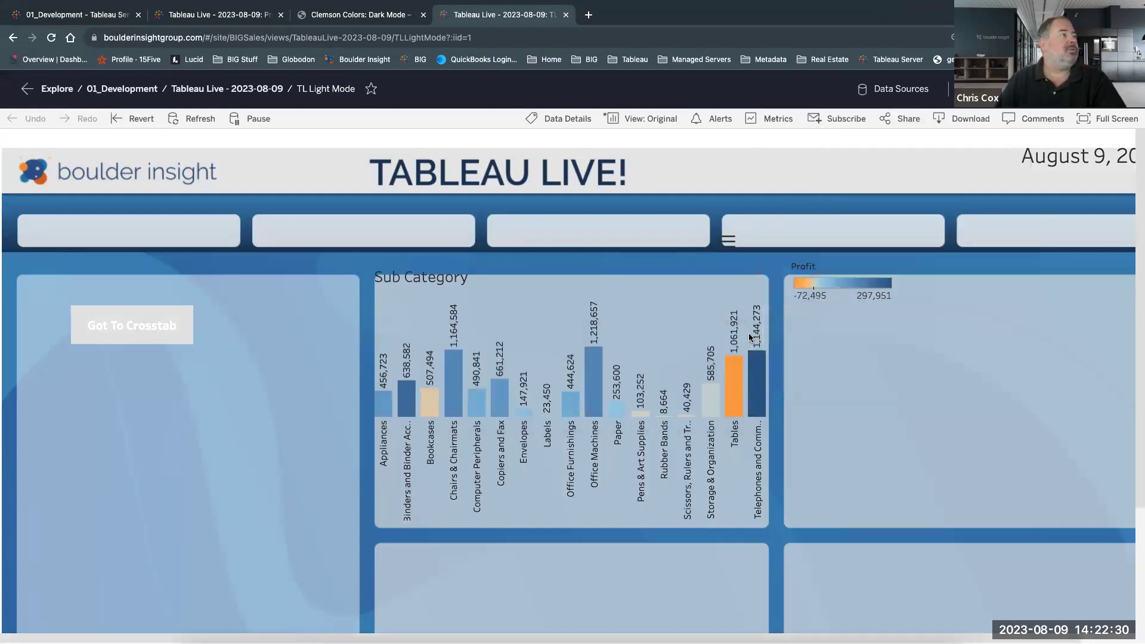
# Switch back to Tableau Desktop, show TL Light Mode and republish the workbook with external files included, overwriting the existing one
pyautogui.hotkey('ctrl', 'Left')
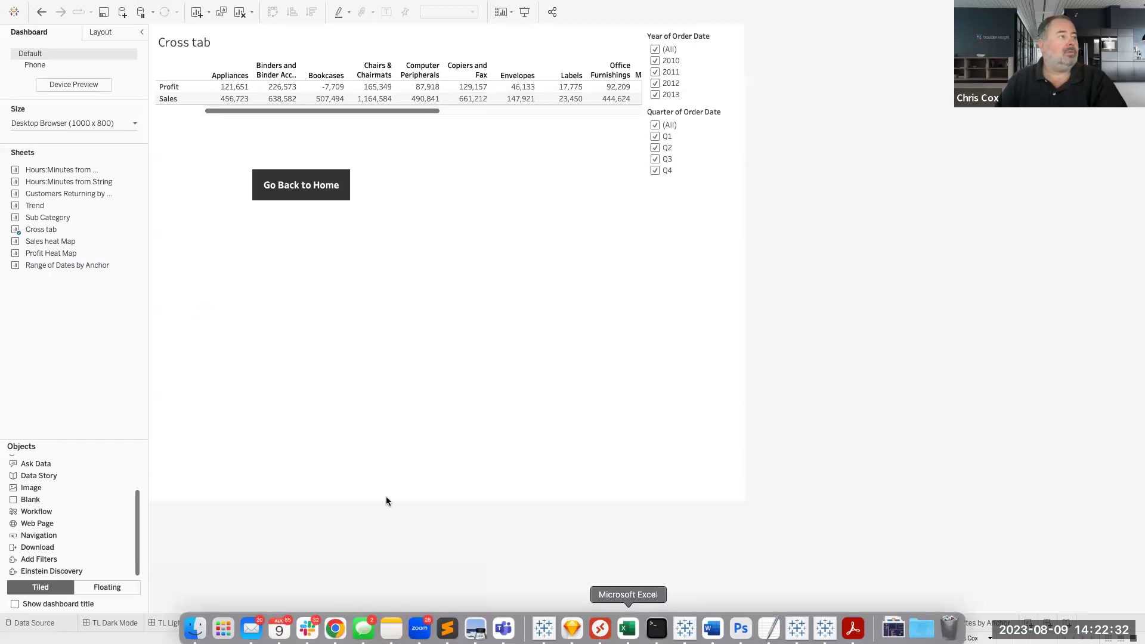
pyautogui.click(236, 623)
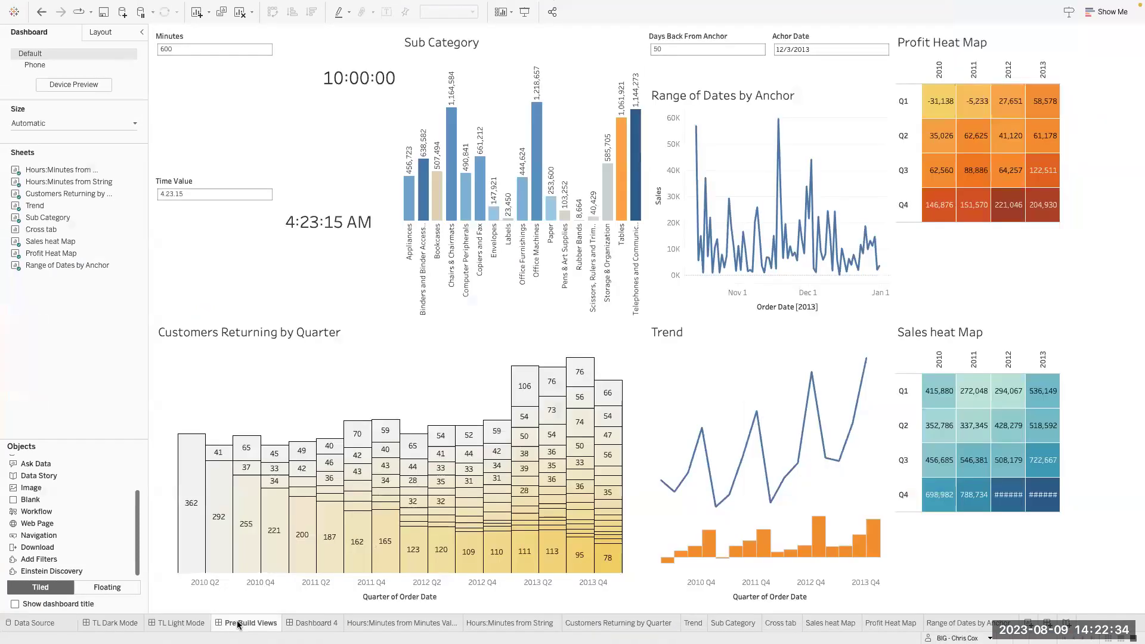
pyautogui.click(182, 623)
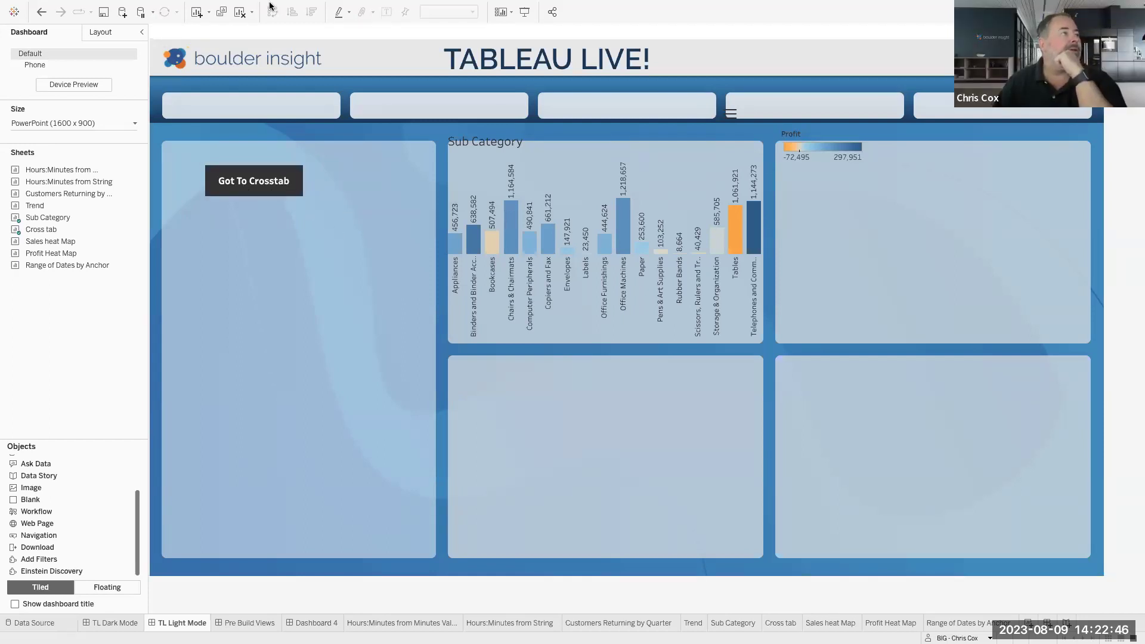
pyautogui.moveTo(271, 4)
pyautogui.click(381, 7)
pyautogui.click(377, 7)
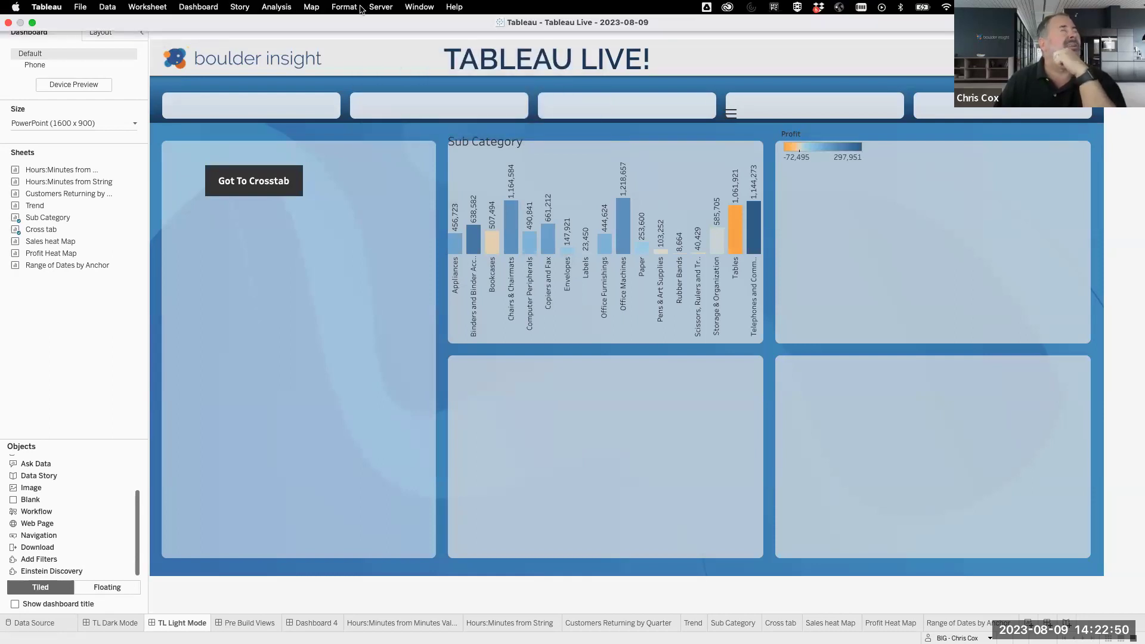
pyautogui.click(375, 6)
pyautogui.click(403, 70)
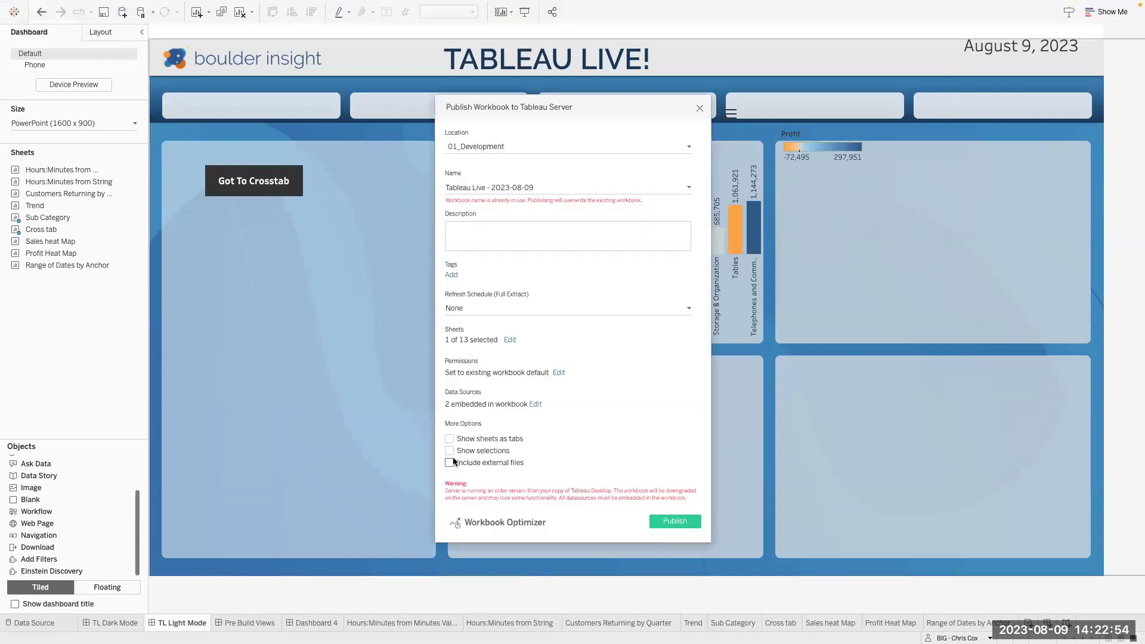
pyautogui.click(674, 521)
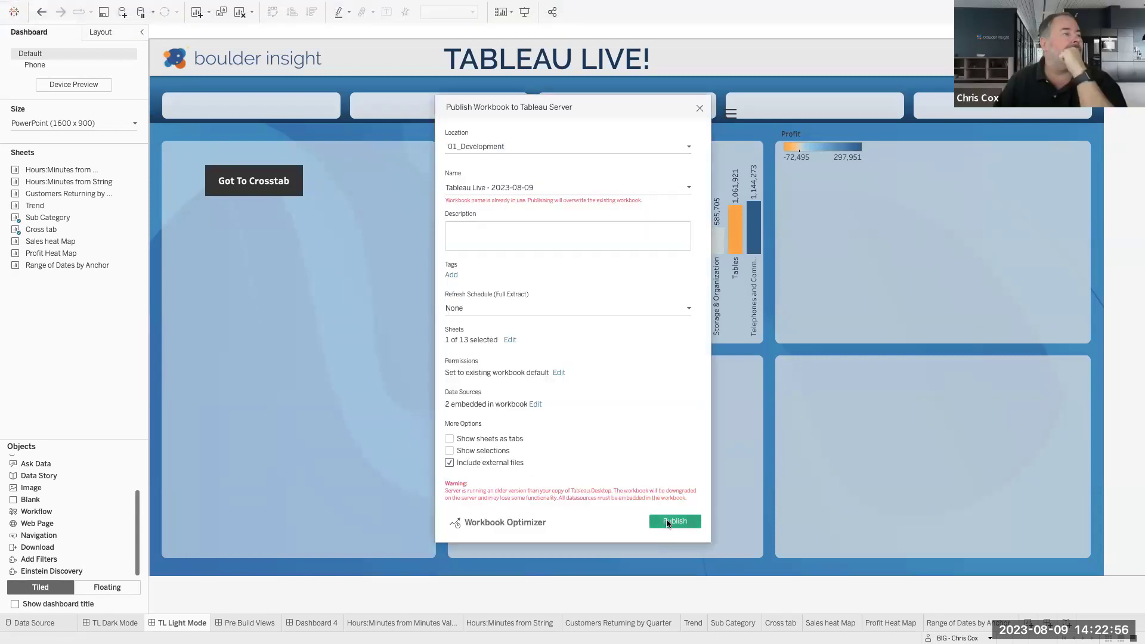
pyautogui.click(657, 337)
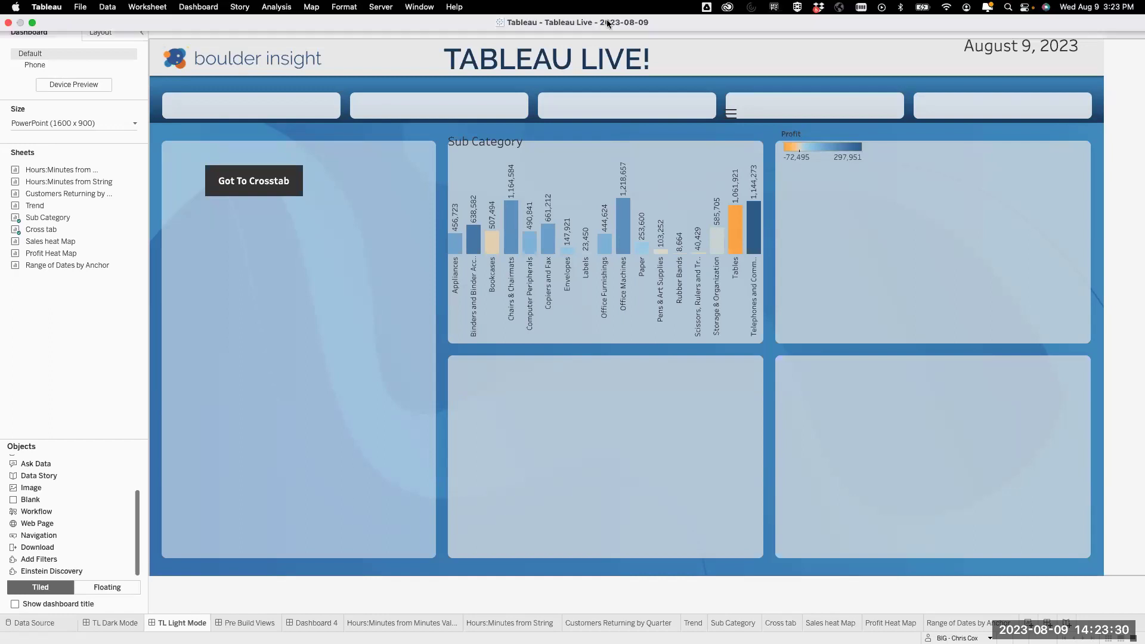
pyautogui.click(390, 9)
pyautogui.moveTo(399, 19)
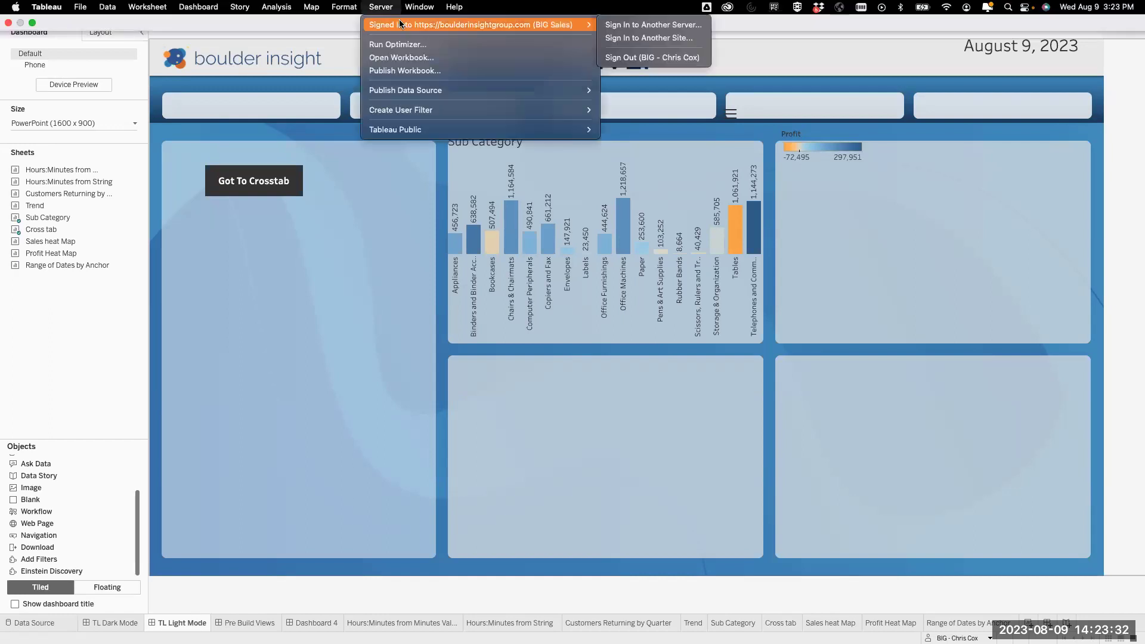
pyautogui.click(632, 54)
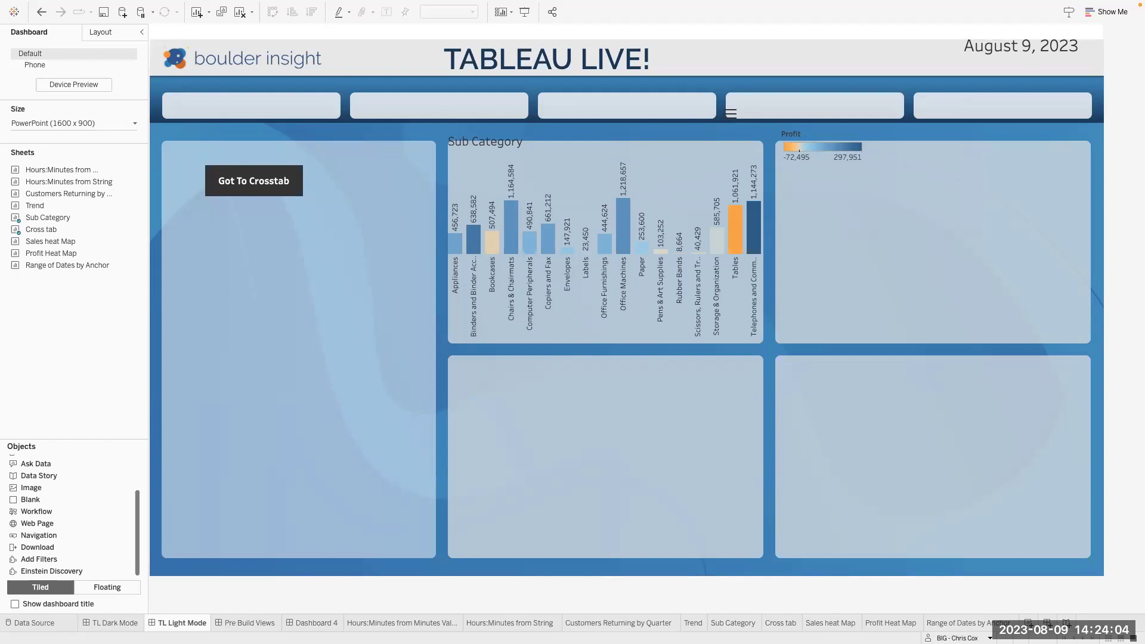
# Remove the Profit color legend from TL Light Mode and move the three-line menu button down into the Sub Category chart
pyautogui.click(811, 135)
pyautogui.click(872, 138)
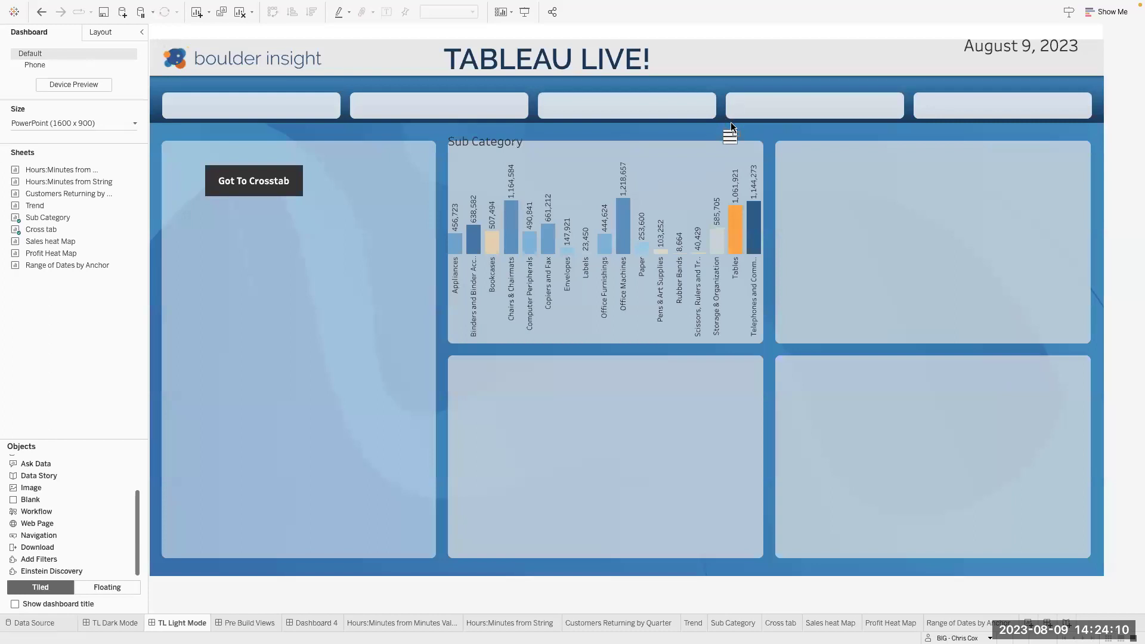
pyautogui.click(731, 132)
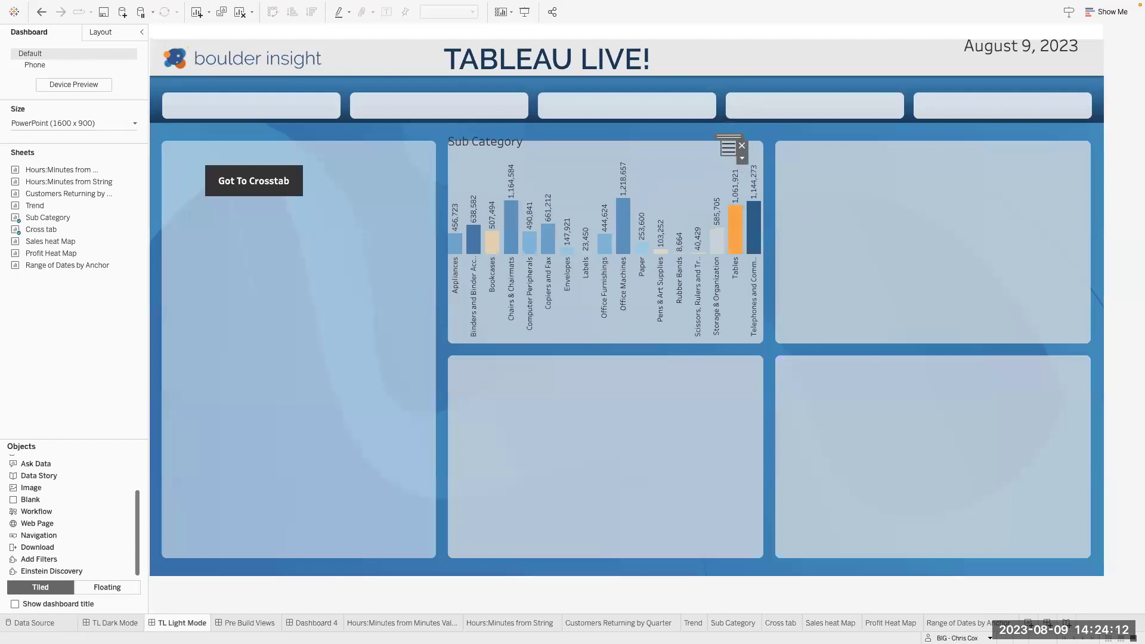
pyautogui.click(251, 262)
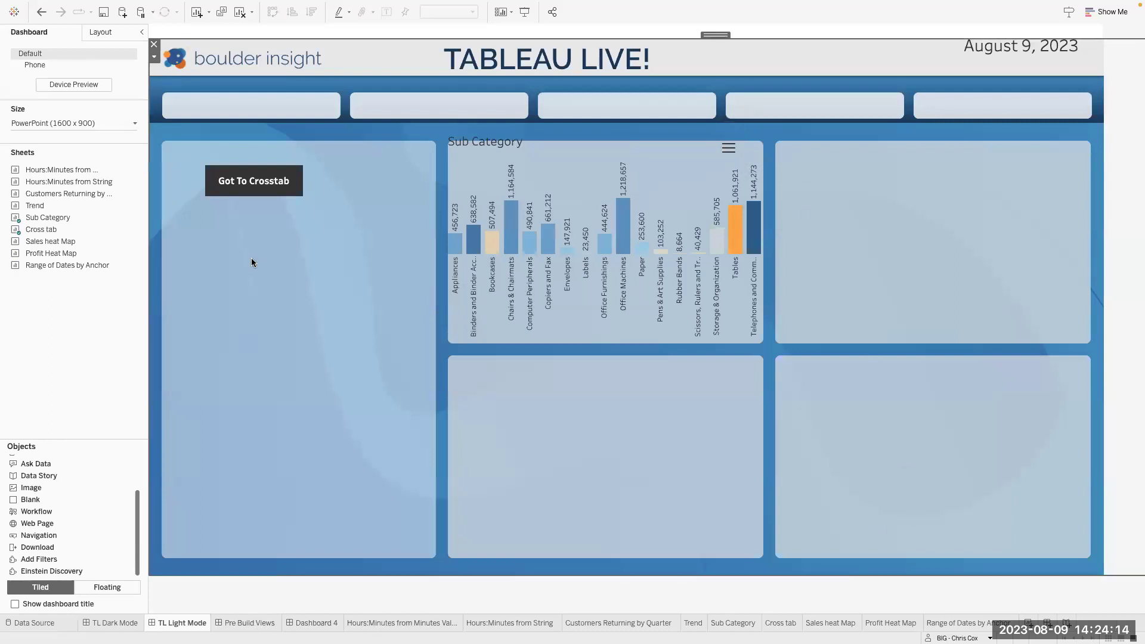
# Test both navigation buttons by following Got To Crosstab to Dashboard 4 and Go Back to Home to TL Light Mode
pyautogui.click(254, 185)
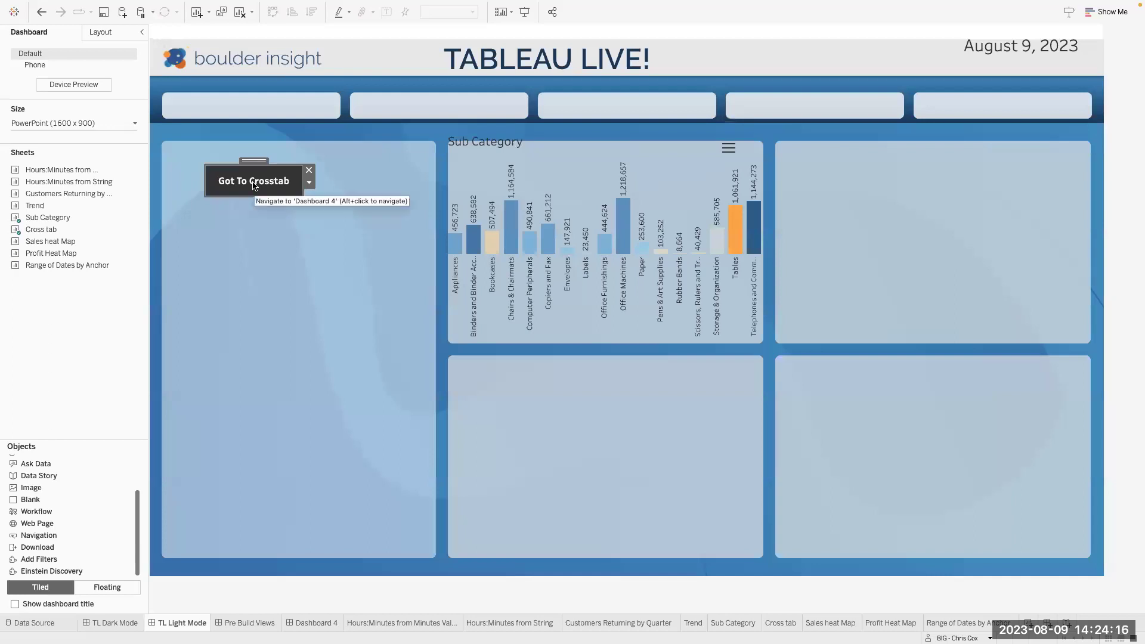
pyautogui.click(318, 225)
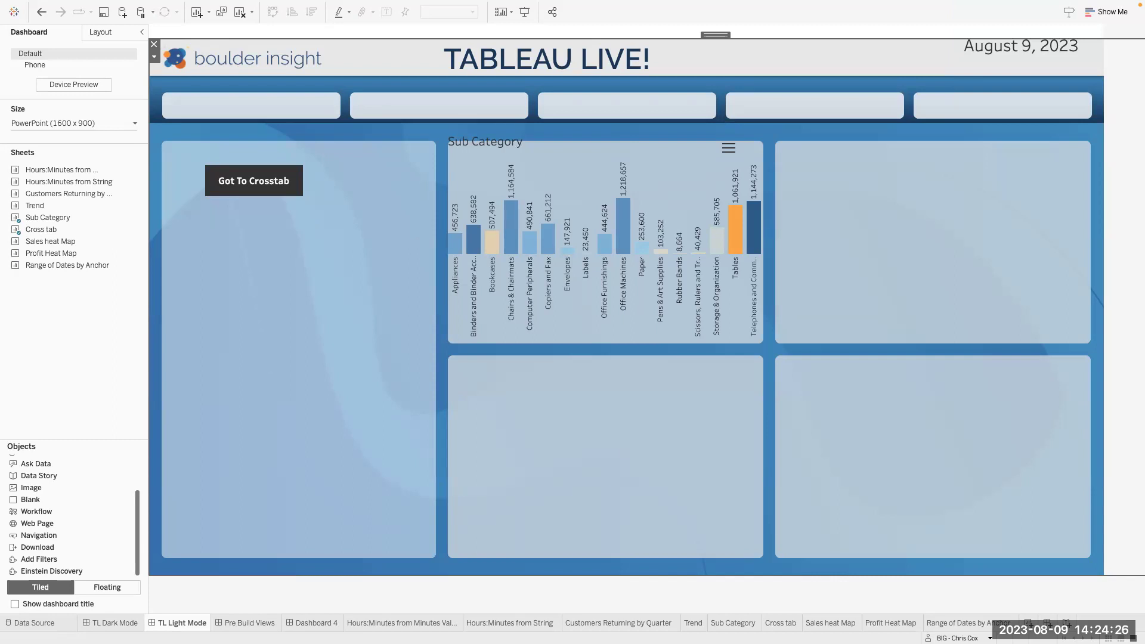
pyautogui.click(249, 183)
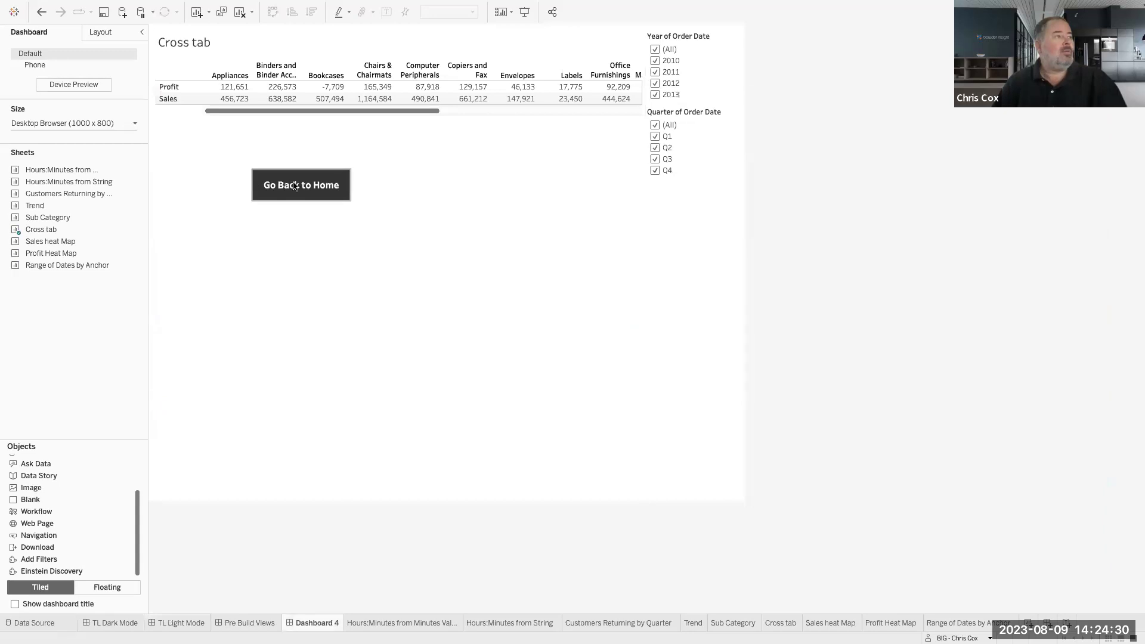
pyautogui.click(297, 187)
pyautogui.click(262, 184)
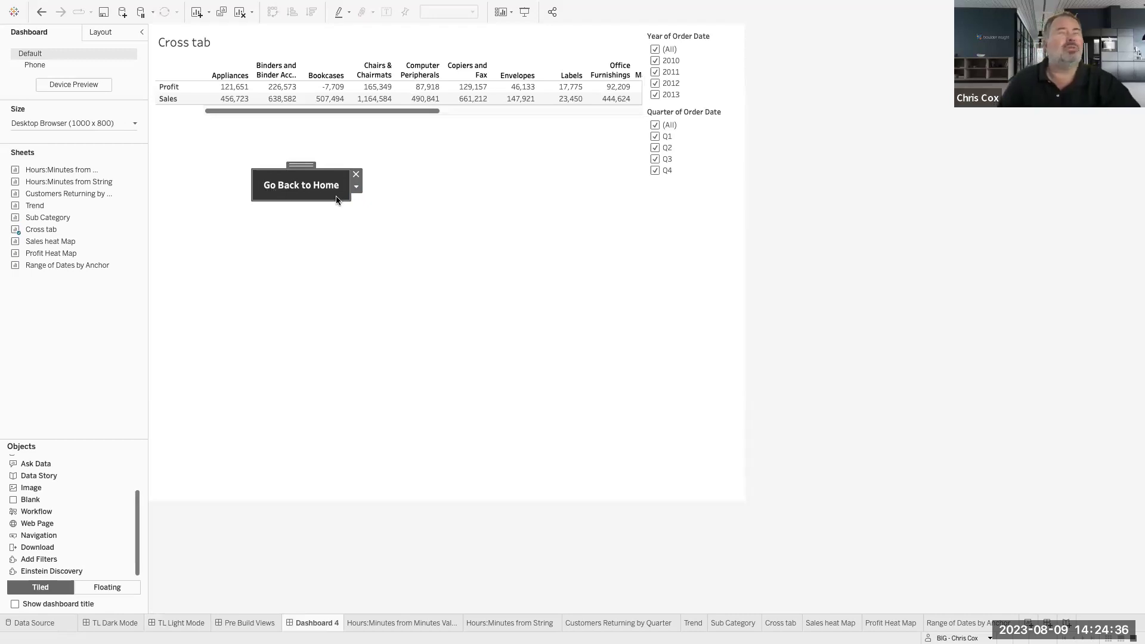
pyautogui.keyDown('alt'); pyautogui.click(306, 189); pyautogui.keyUp('alt')
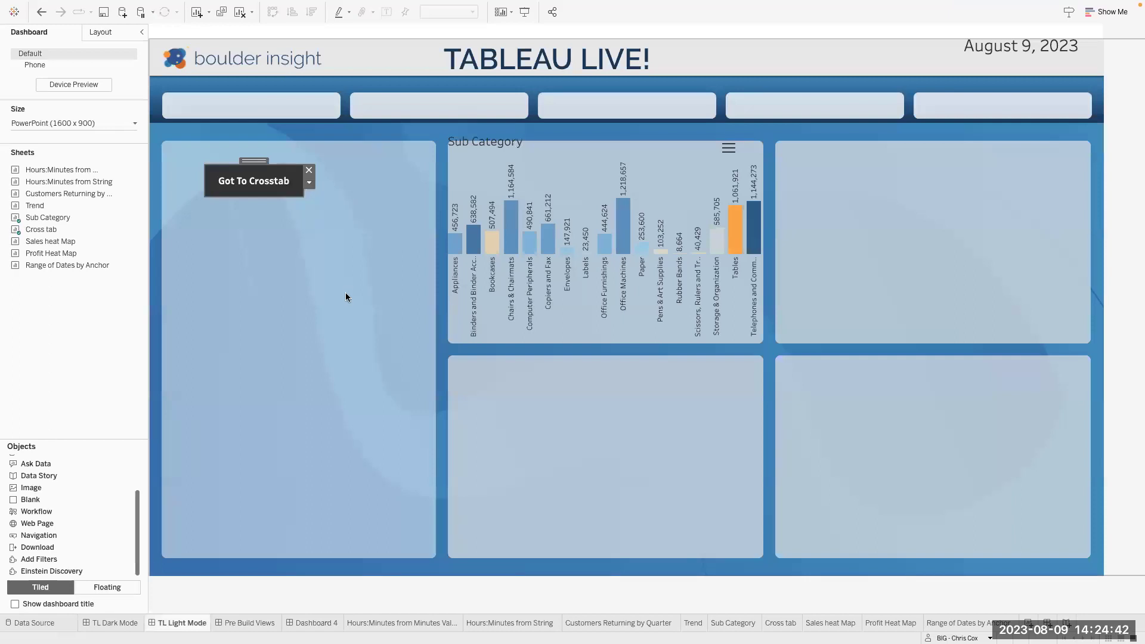
pyautogui.moveTo(365, 607)
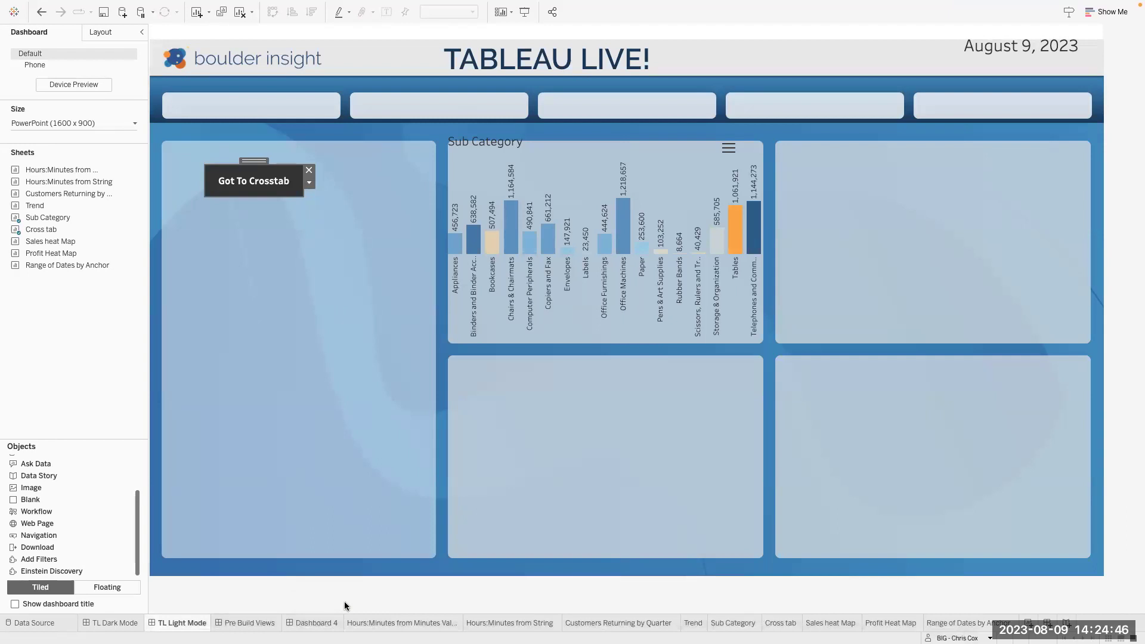
pyautogui.moveTo(340, 641)
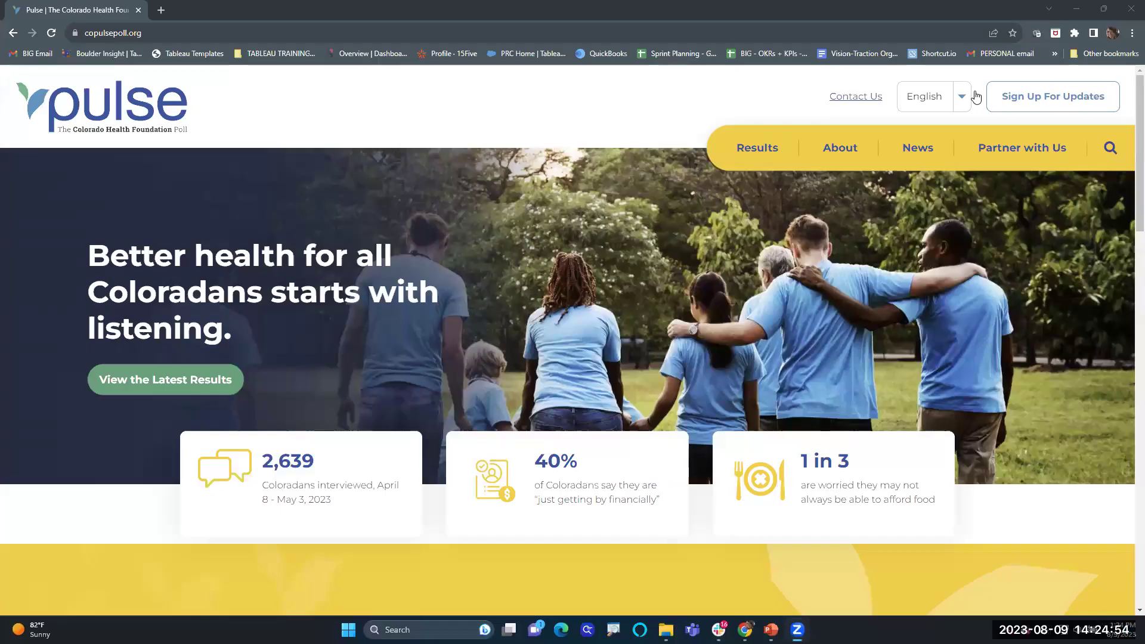
# On the Pulse poll website in the browser, open the Results page and choose the year 2022
pyautogui.scroll(-7, 439, 199)
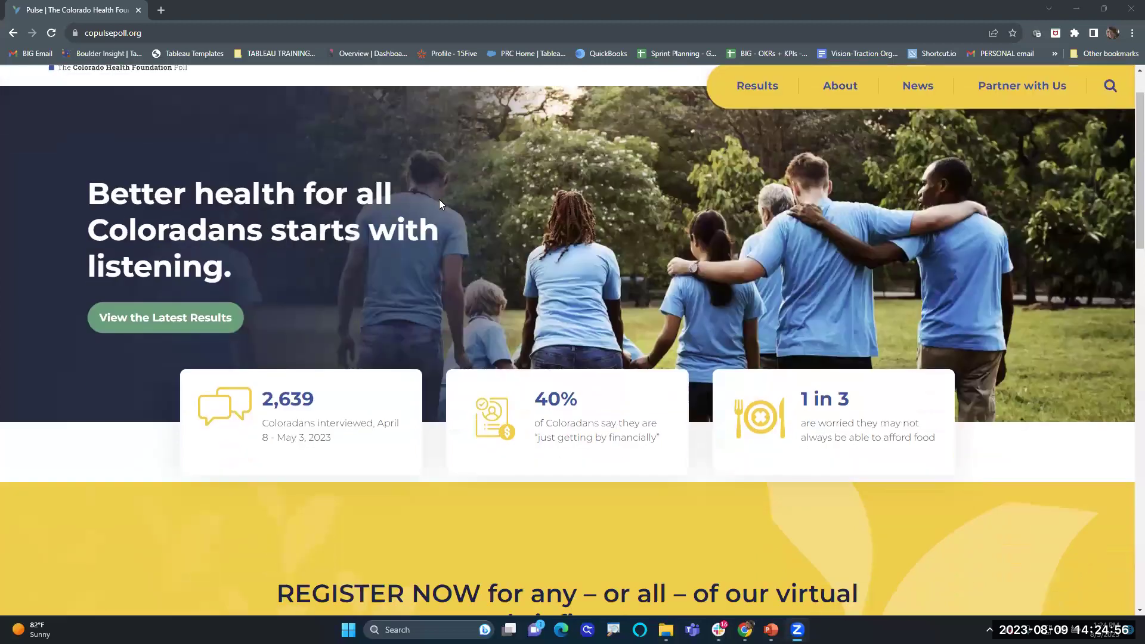
pyautogui.scroll(4, 477, 190)
pyautogui.scroll(3, 835, 143)
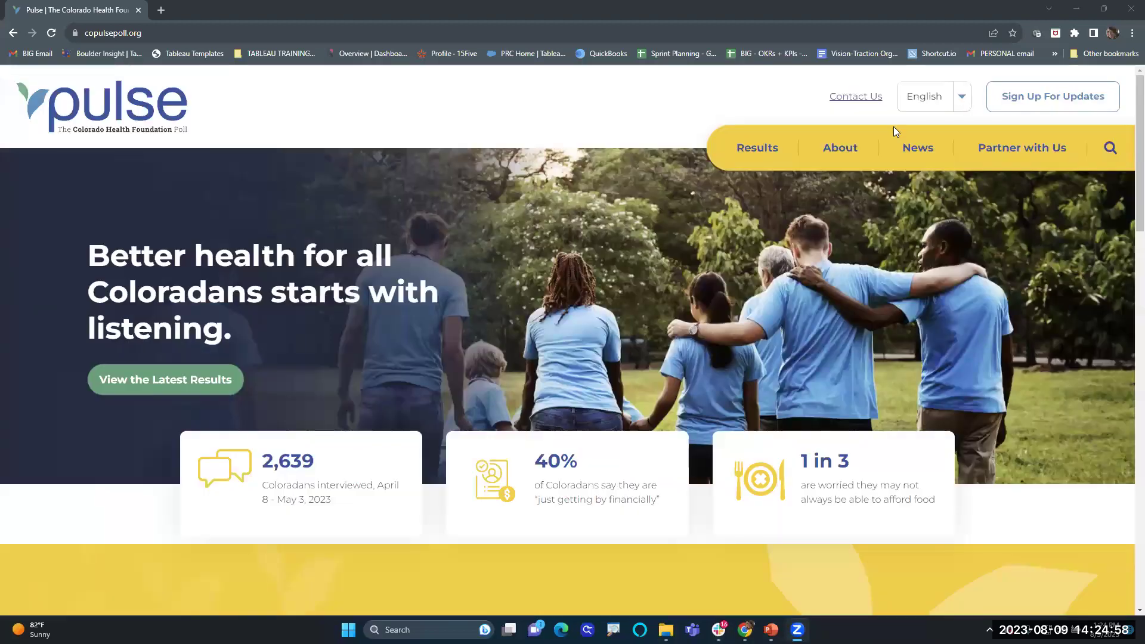
pyautogui.click(742, 148)
pyautogui.scroll(-5, 722, 214)
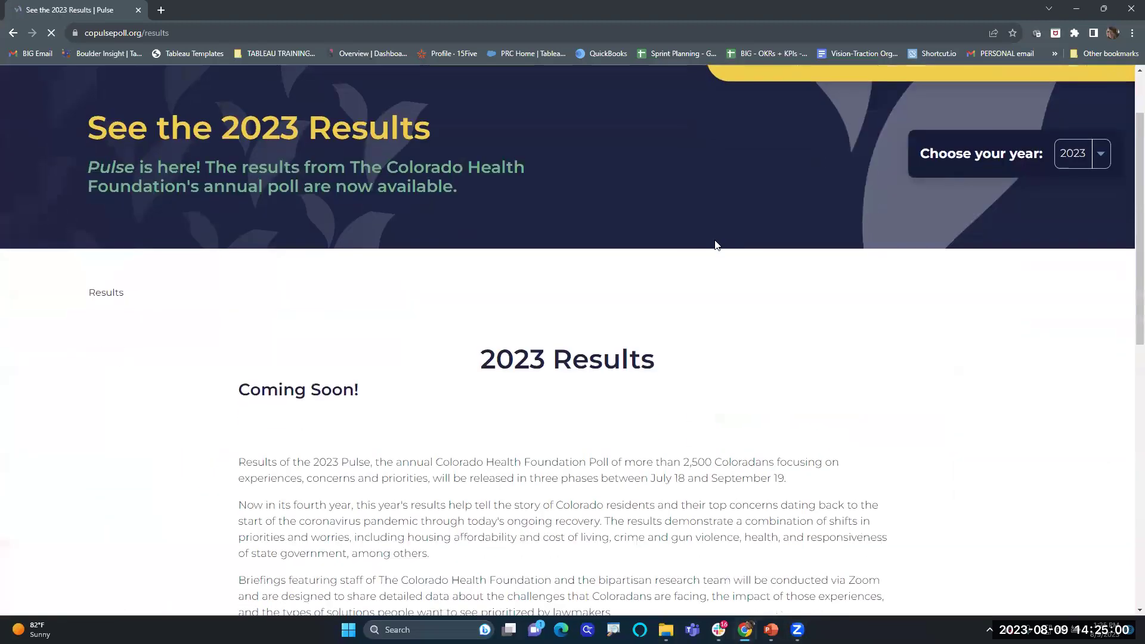
pyautogui.scroll(-3, 715, 244)
pyautogui.scroll(9, 713, 242)
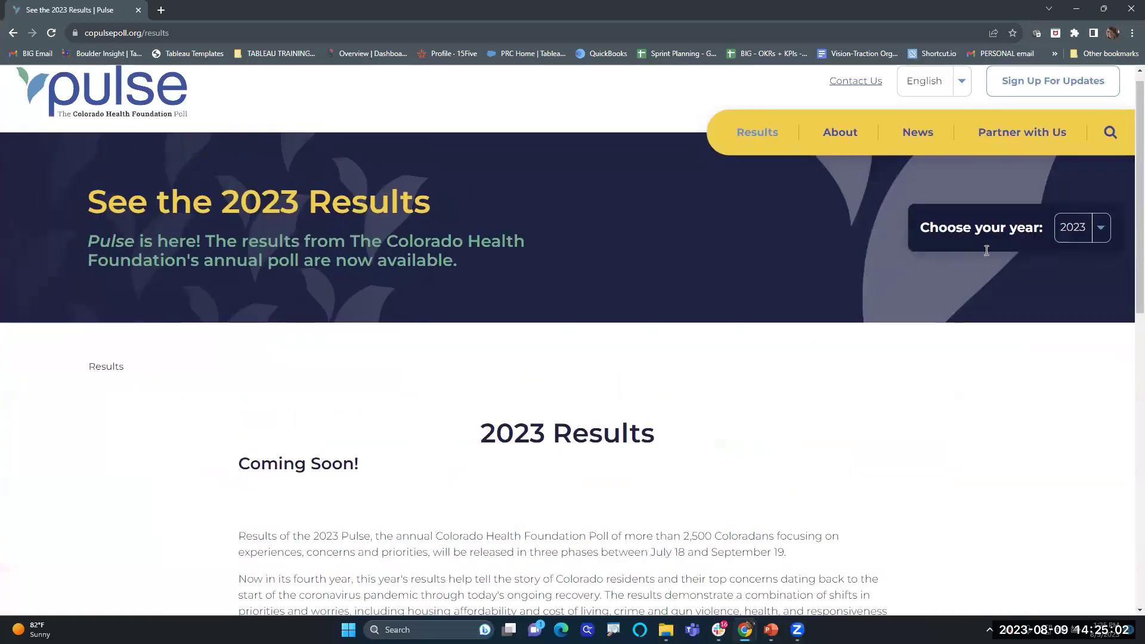
pyautogui.click(1089, 247)
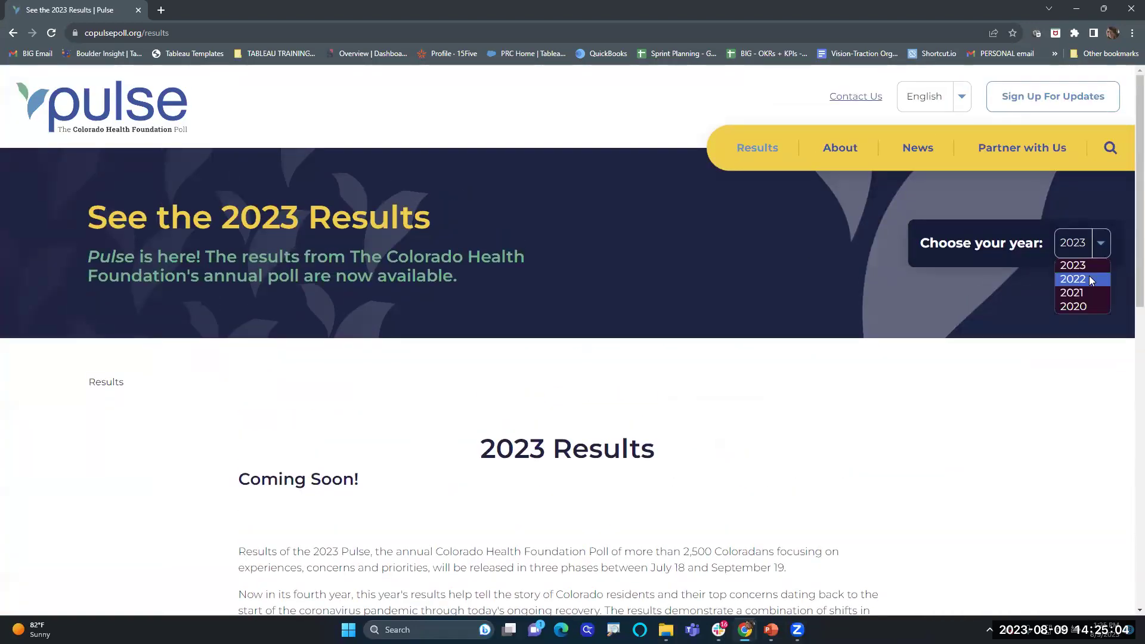
pyautogui.click(1089, 275)
# Open the Challenges Facing Colorado view in the embedded 2022 dashboard and examine its home and help navigation icons
pyautogui.scroll(-8, 751, 363)
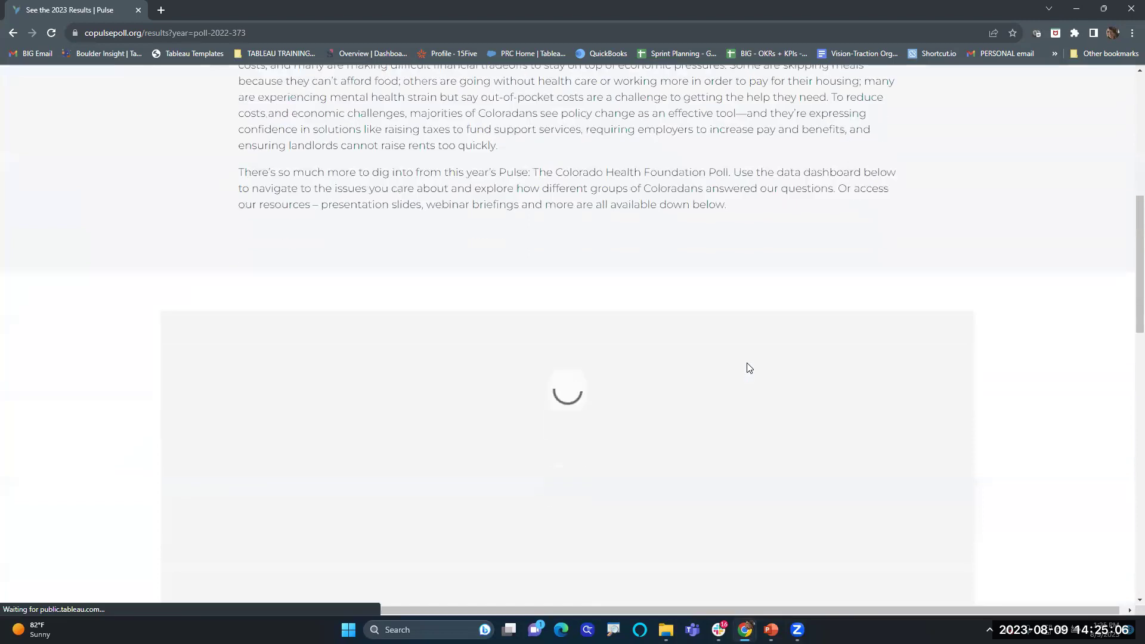
pyautogui.scroll(-2, 747, 358)
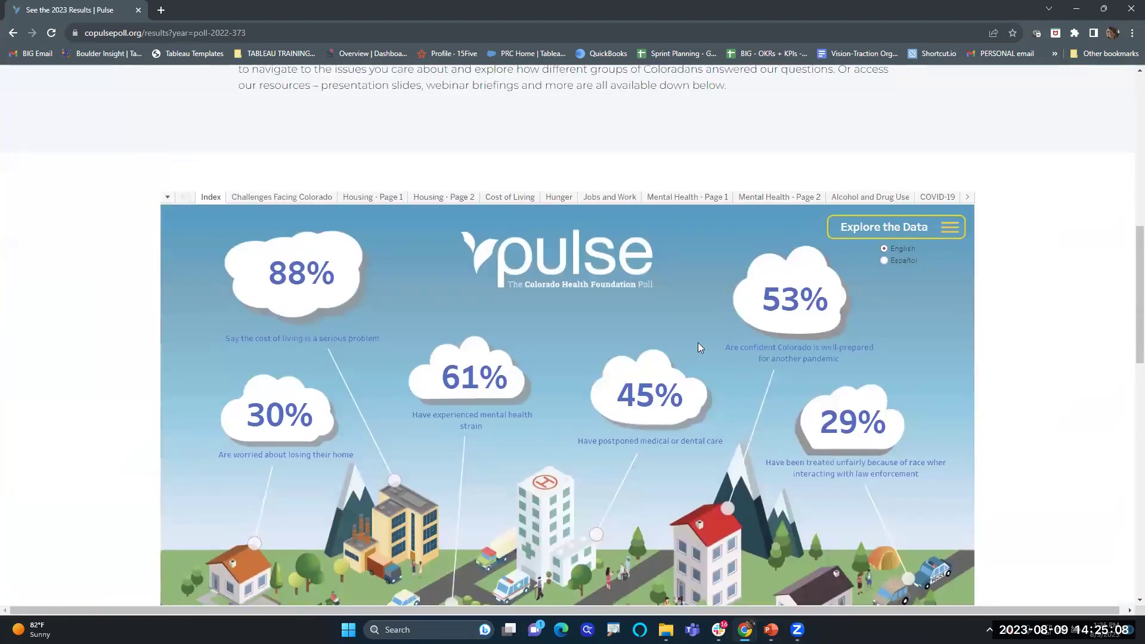
pyautogui.click(272, 196)
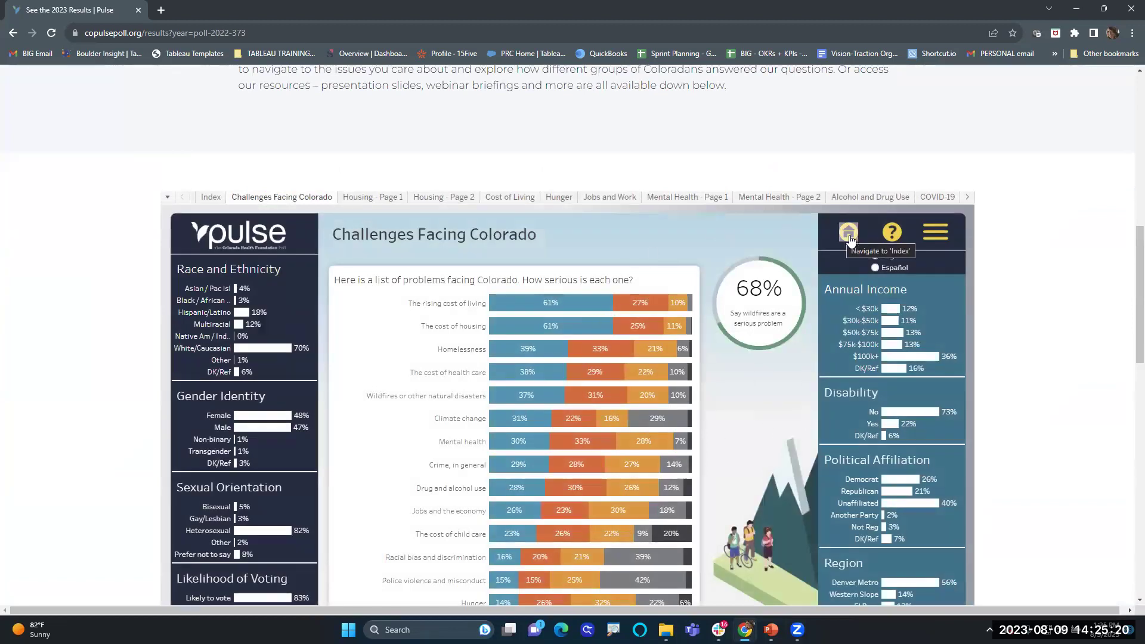
pyautogui.moveTo(899, 231)
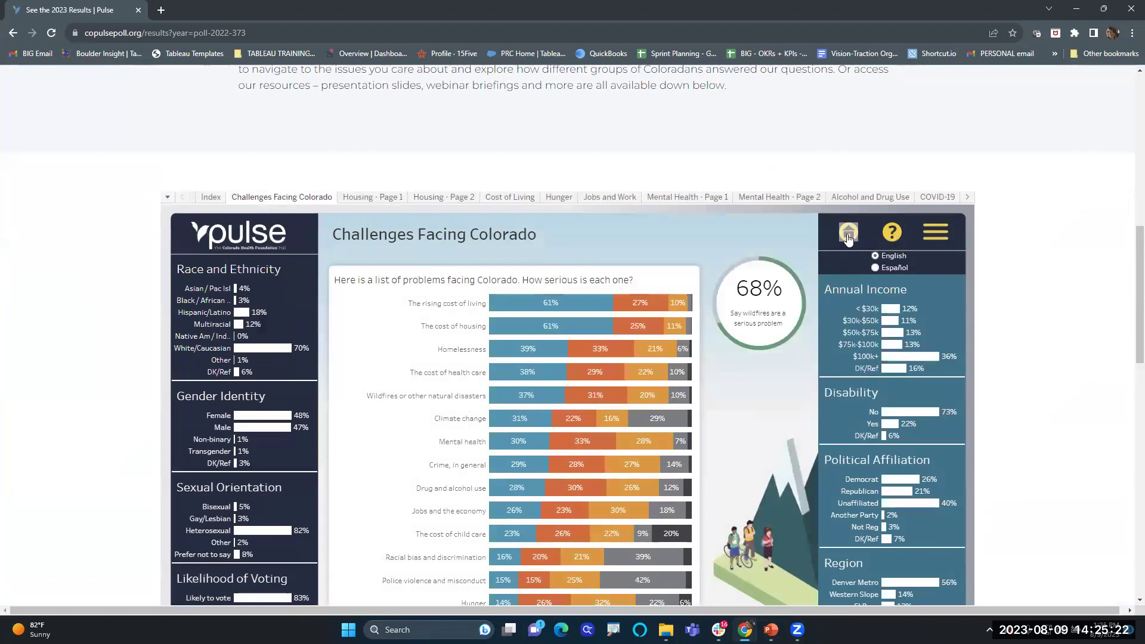
# Return to the Index view with the home icon and follow Explore the Data to the Housing dashboard
pyautogui.scroll(-1, 815, 254)
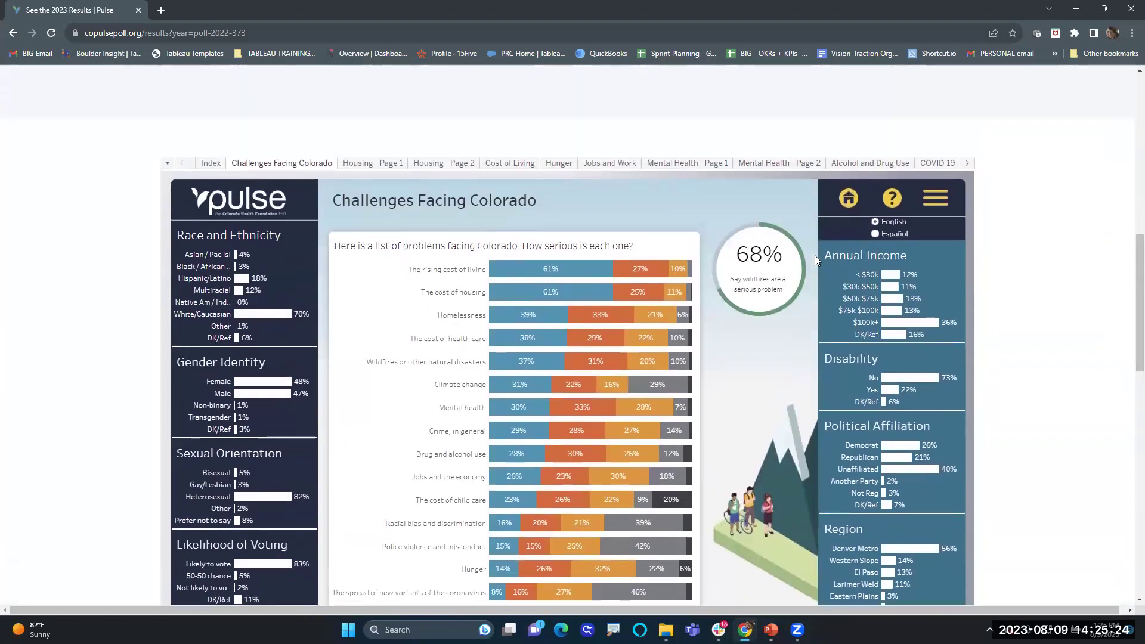
pyautogui.scroll(1, 814, 255)
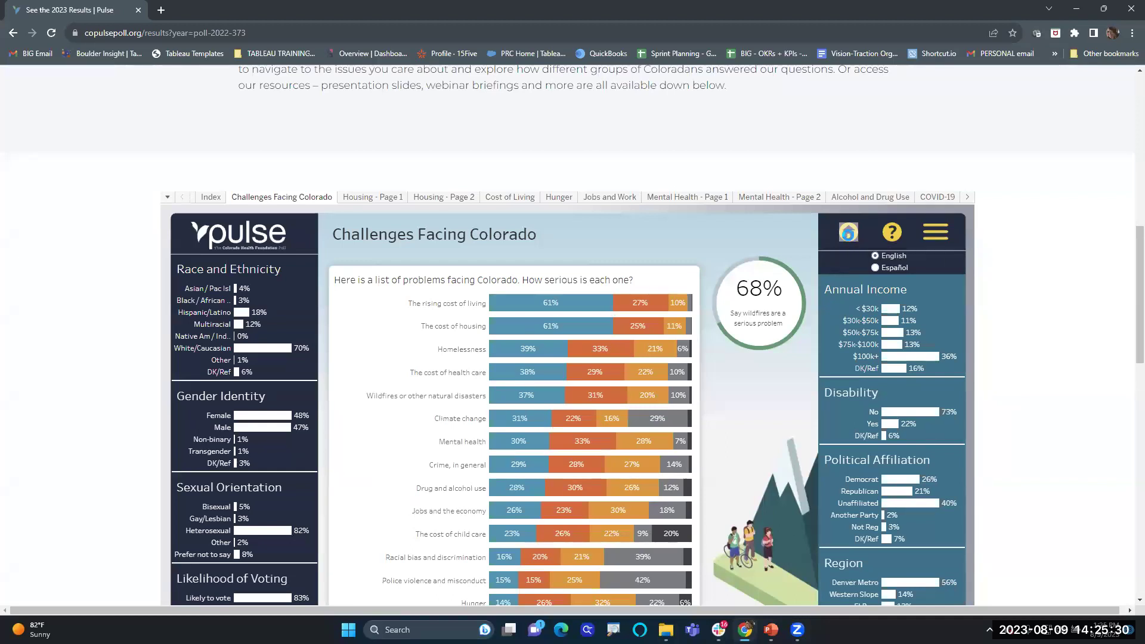
pyautogui.click(849, 235)
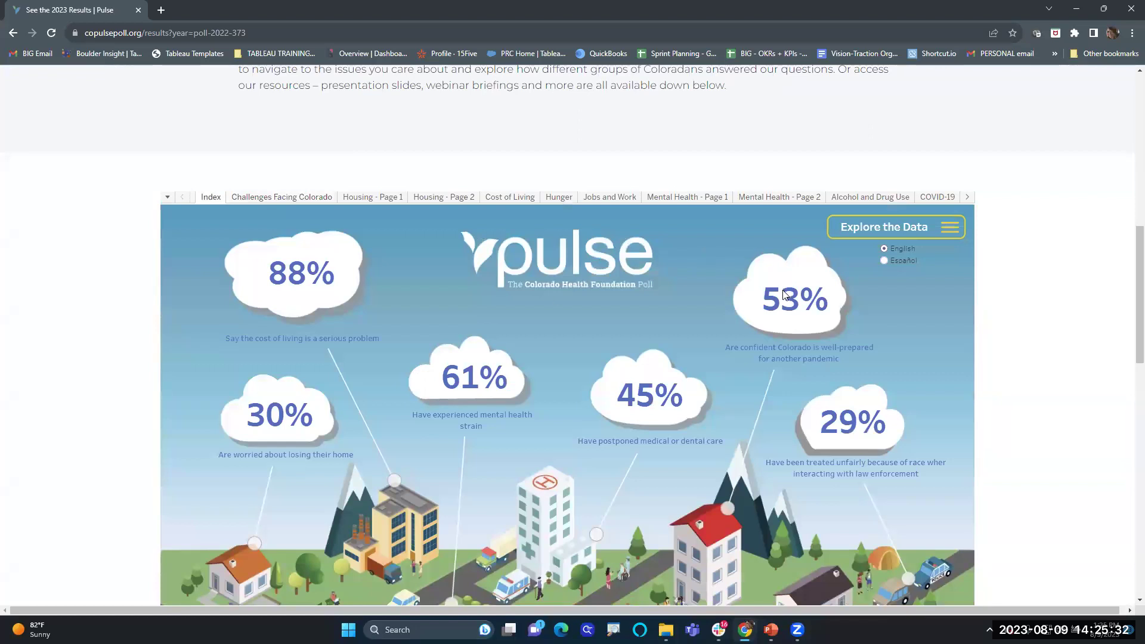
pyautogui.click(942, 231)
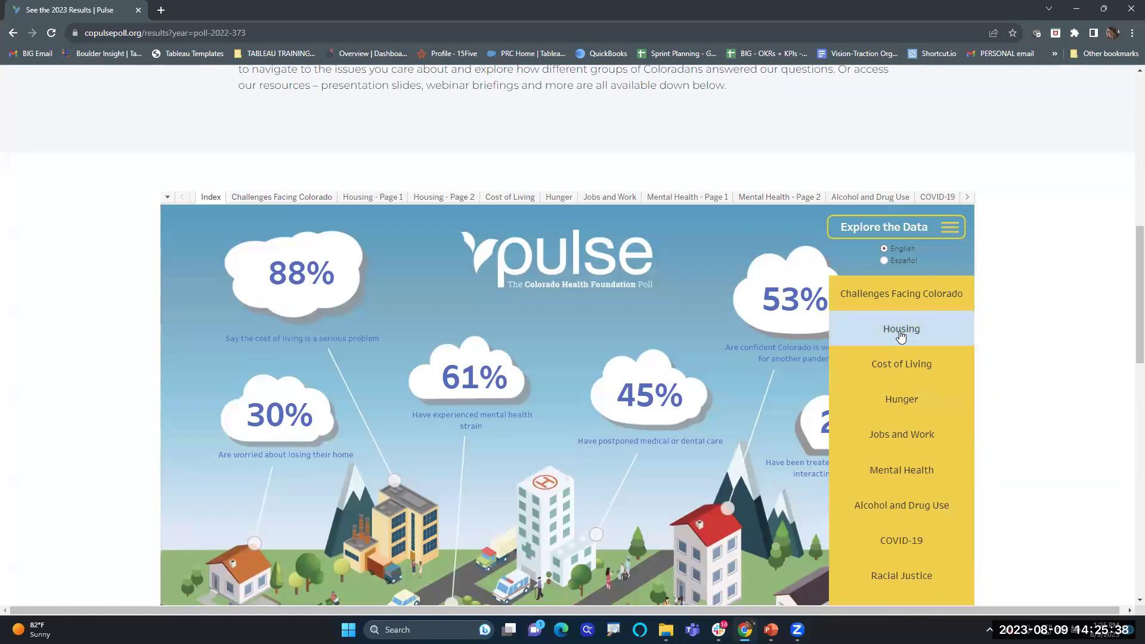
pyautogui.click(901, 332)
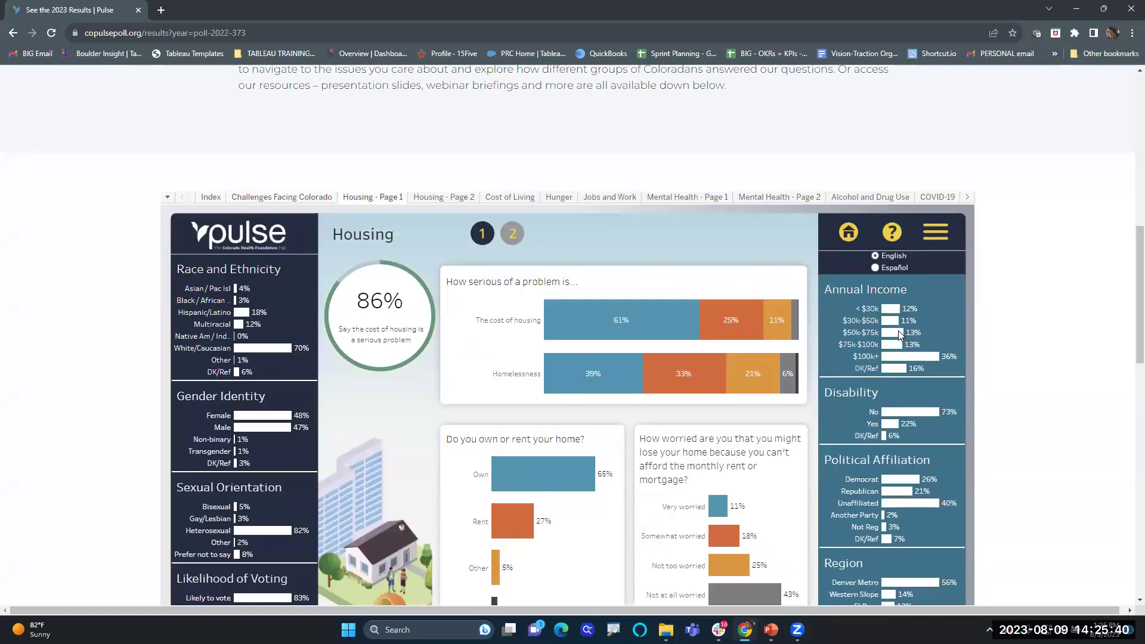
# Test the numbered page icons on the Housing dashboard and return to the Index view through the home icon
pyautogui.moveTo(641, 342)
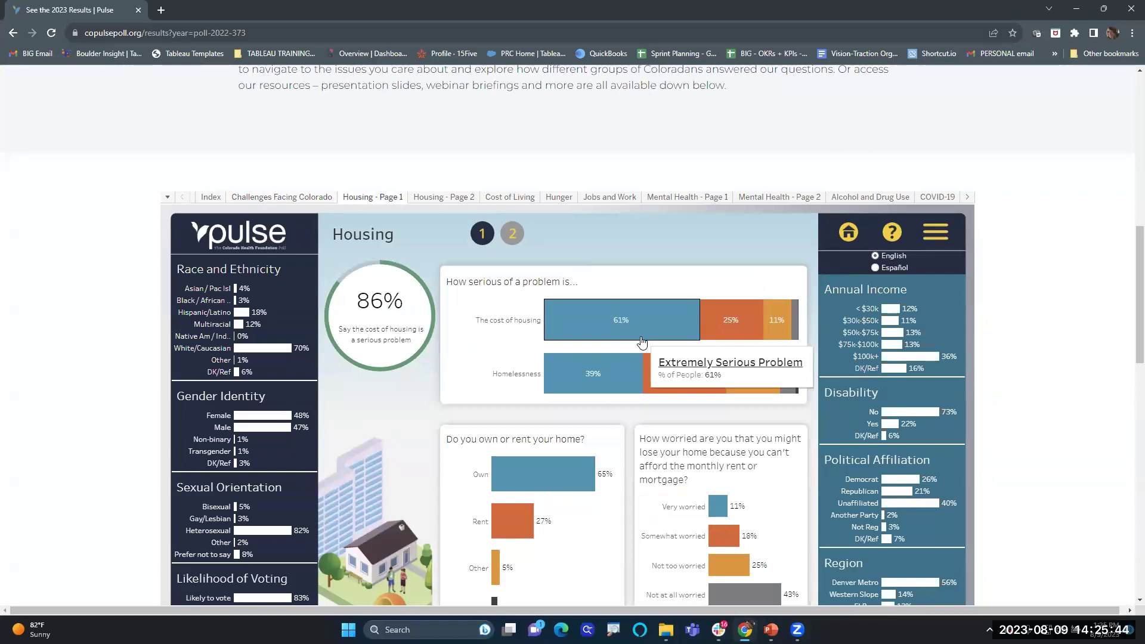
pyautogui.scroll(-1, 641, 342)
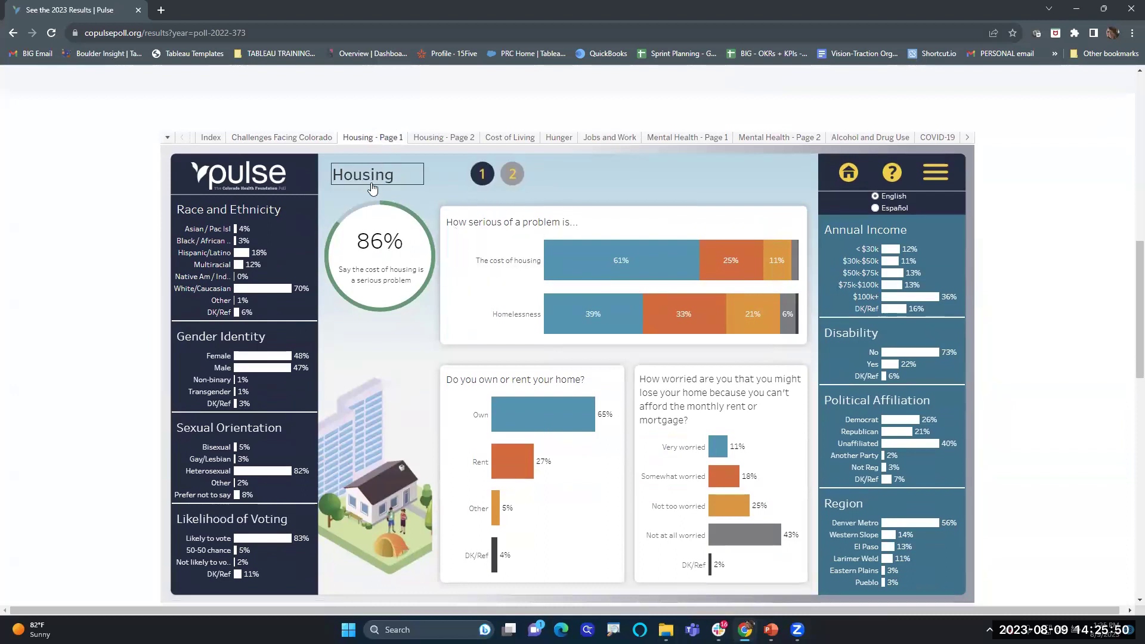
pyautogui.click(511, 181)
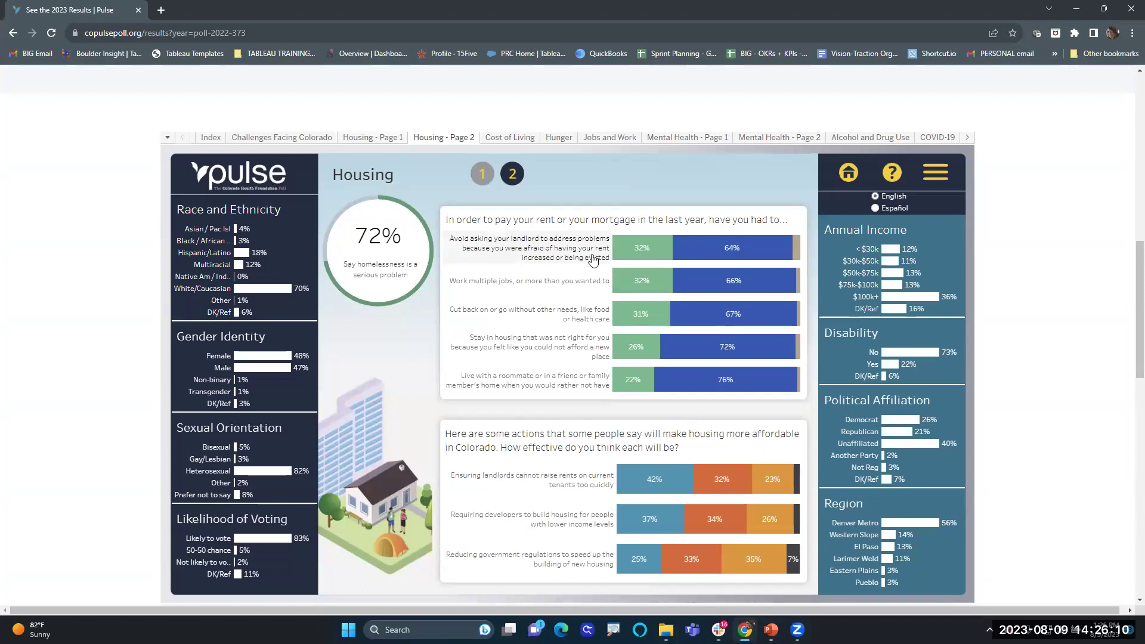
pyautogui.click(481, 179)
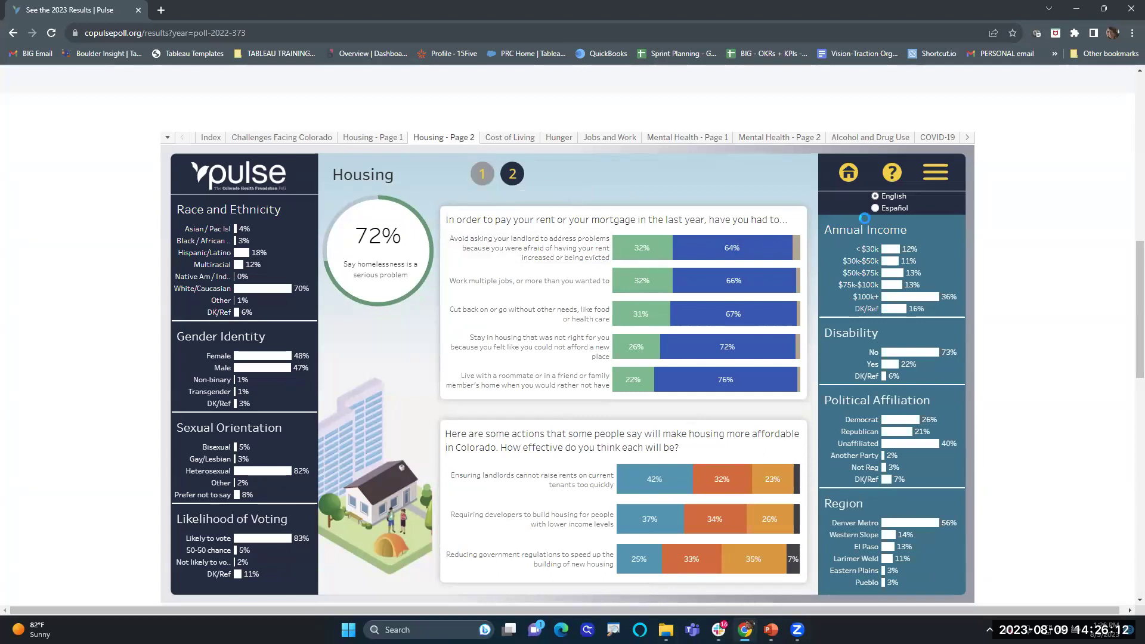
pyautogui.click(848, 174)
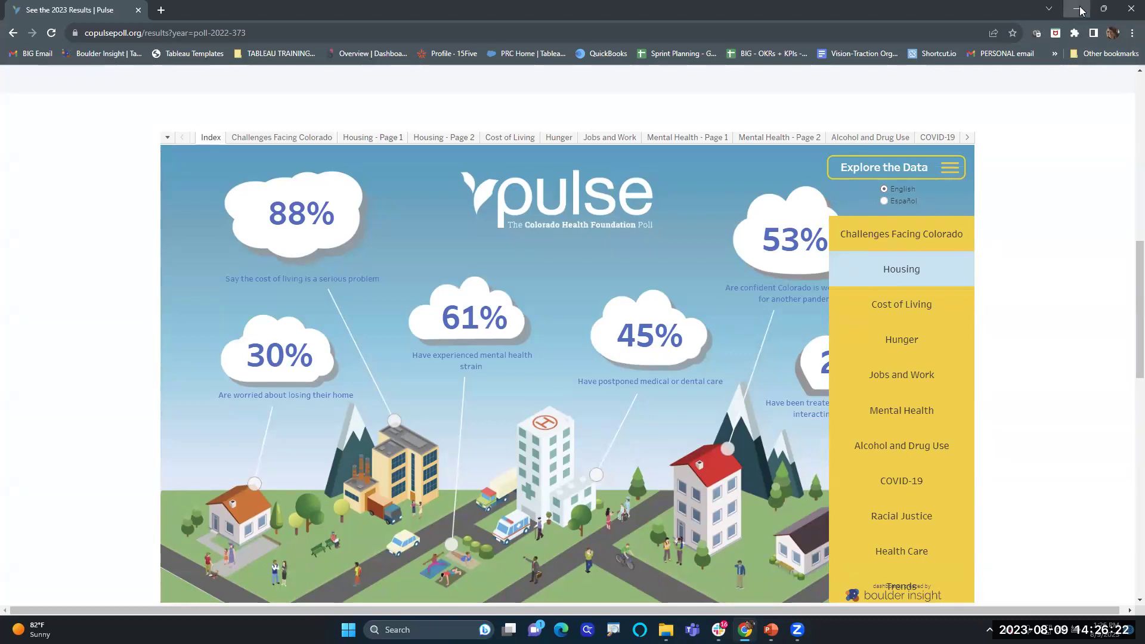
# Put the Pulse website away and start the slideshow of the Tableau Live - 8-9-2023 presentation from the Q1 slide
pyautogui.click(1103, 9)
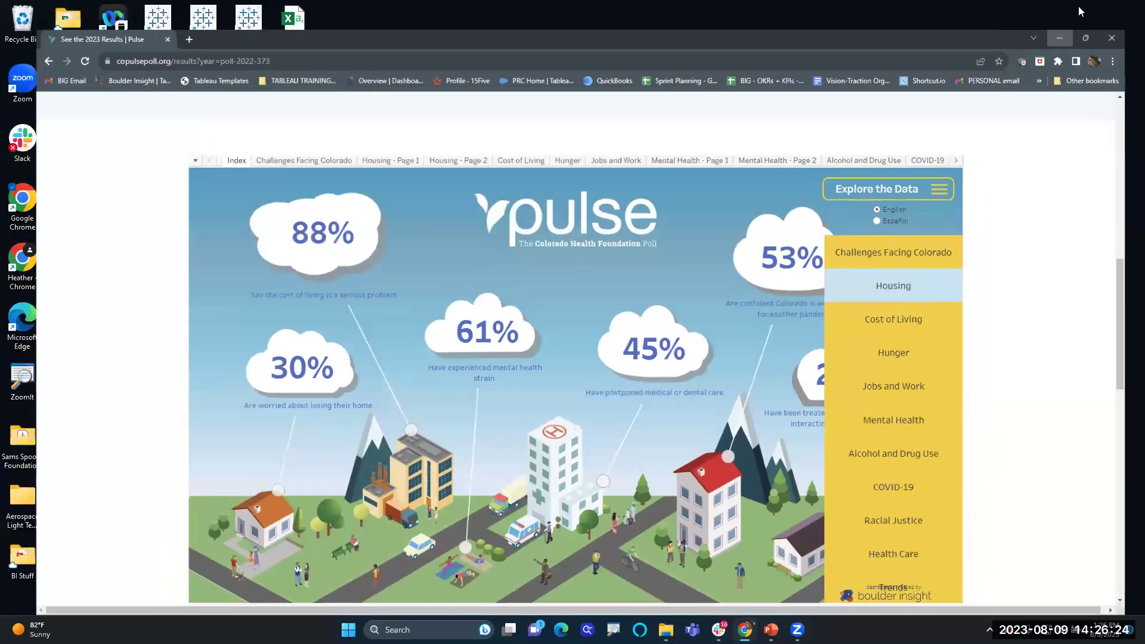
pyautogui.press('super+d')
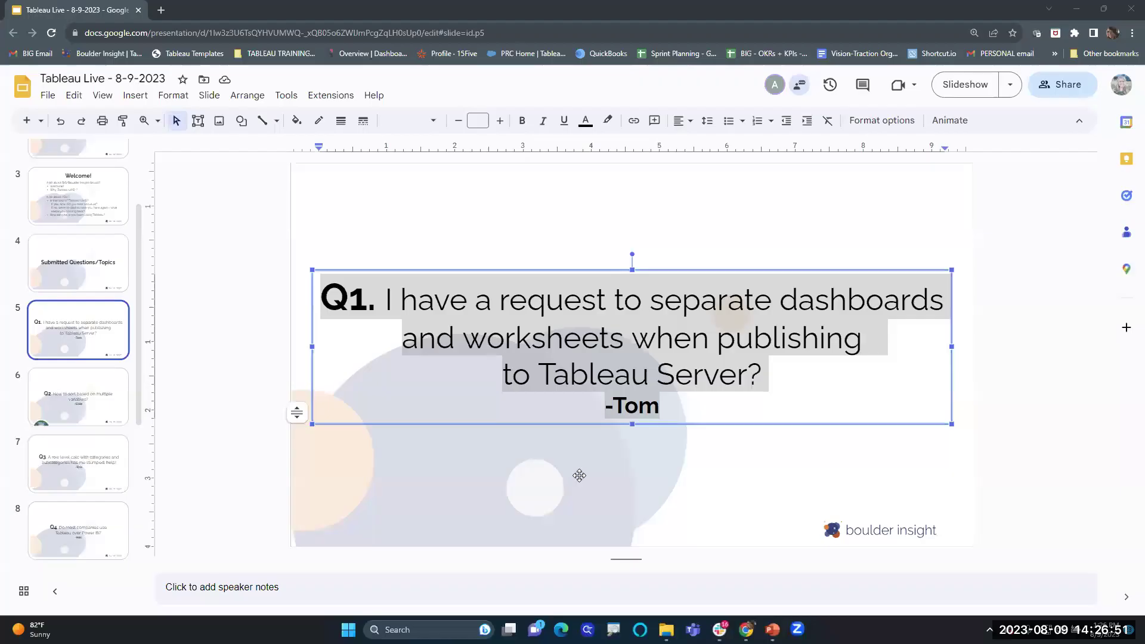
pyautogui.click(577, 475)
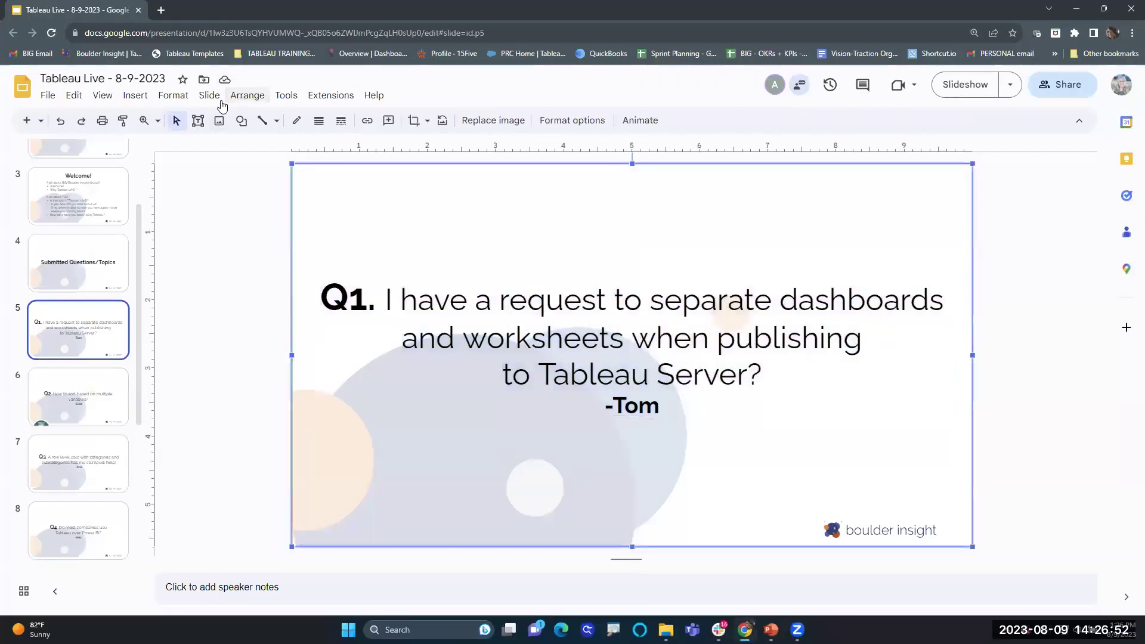
pyautogui.click(965, 84)
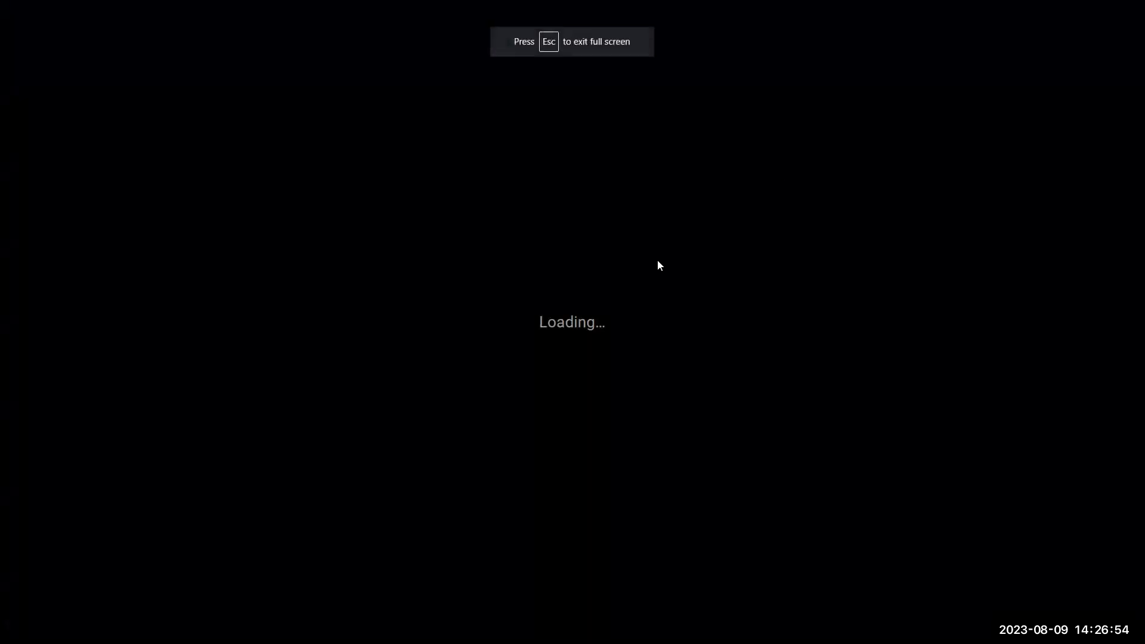
pyautogui.click(660, 304)
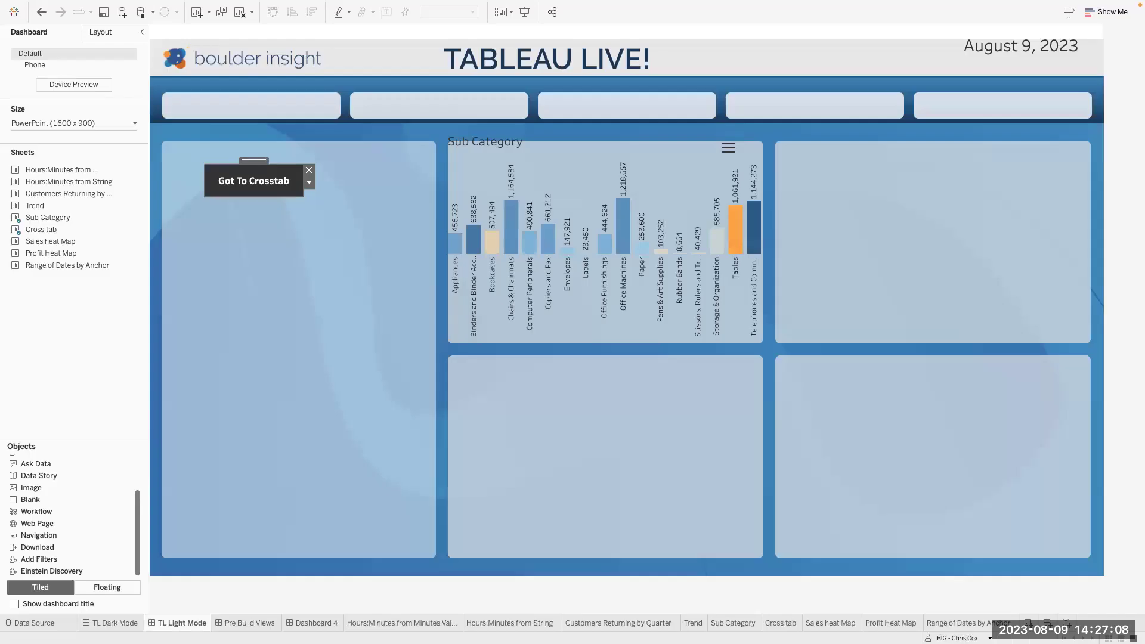
# In Tableau, follow Got To Crosstab to Dashboard 4, leave full screen and switch to the published workbook in the browser
pyautogui.click(253, 181)
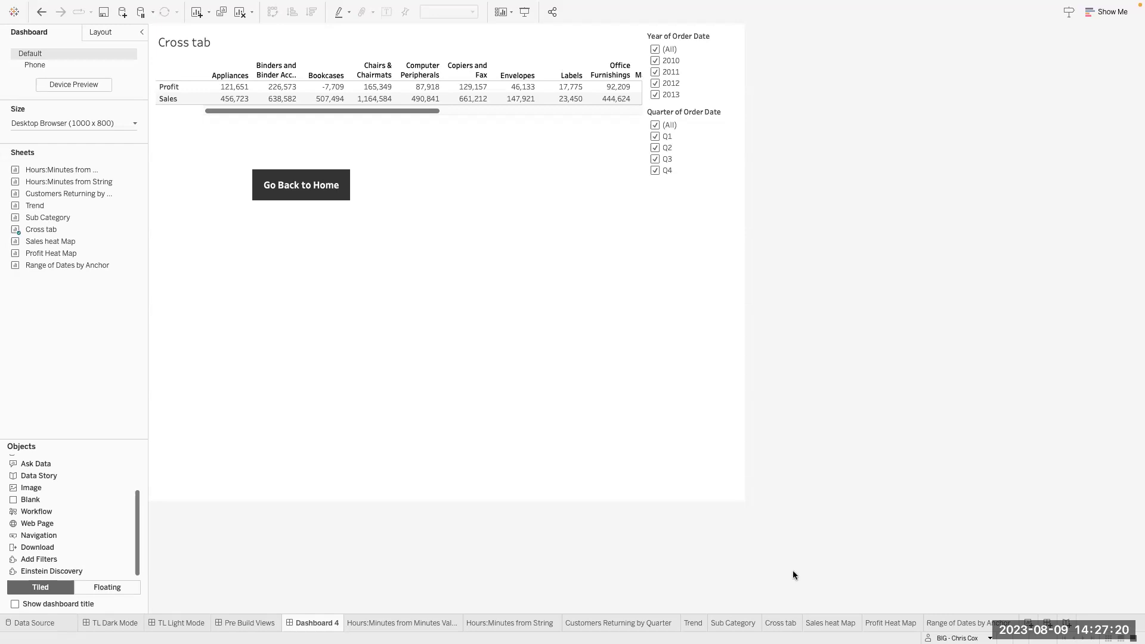
pyautogui.moveTo(36, 3)
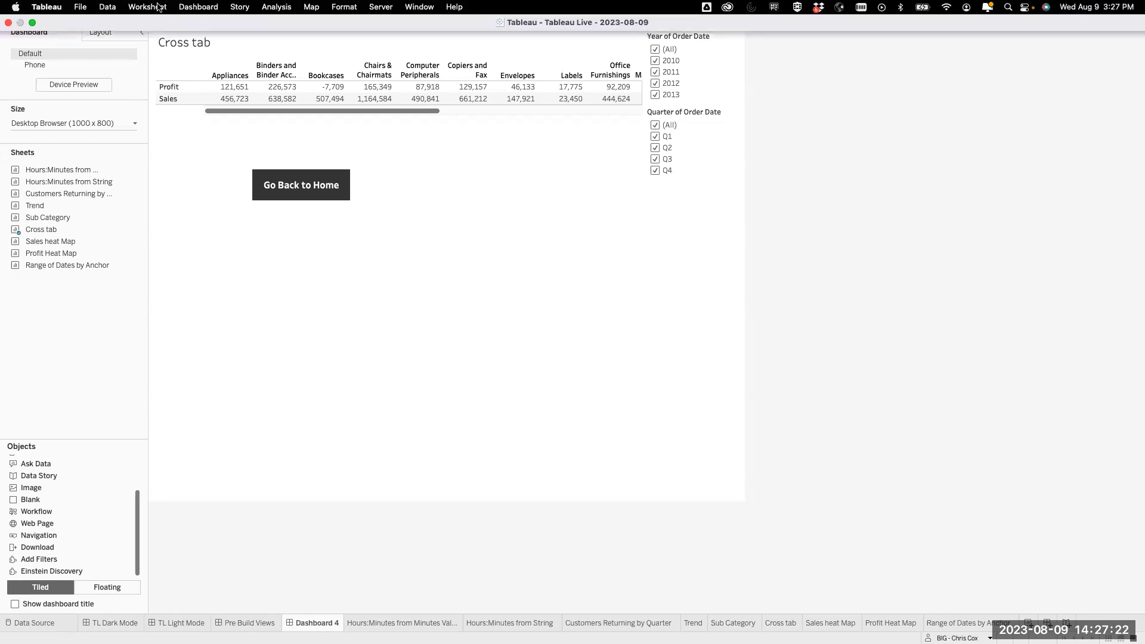
pyautogui.click(32, 23)
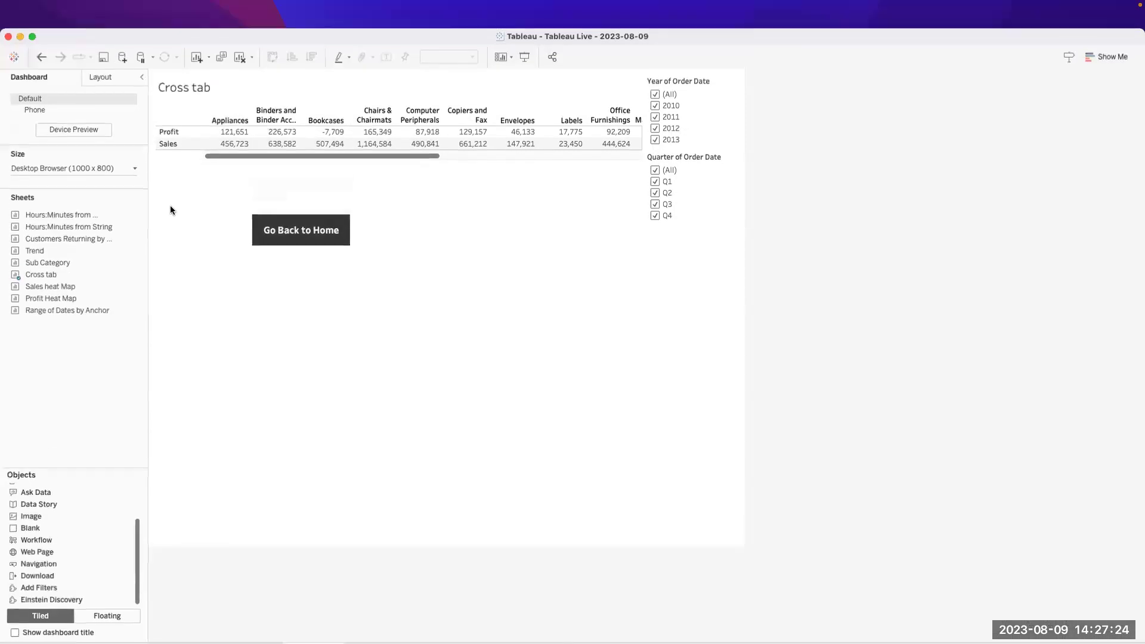
pyautogui.press('super+Tab')
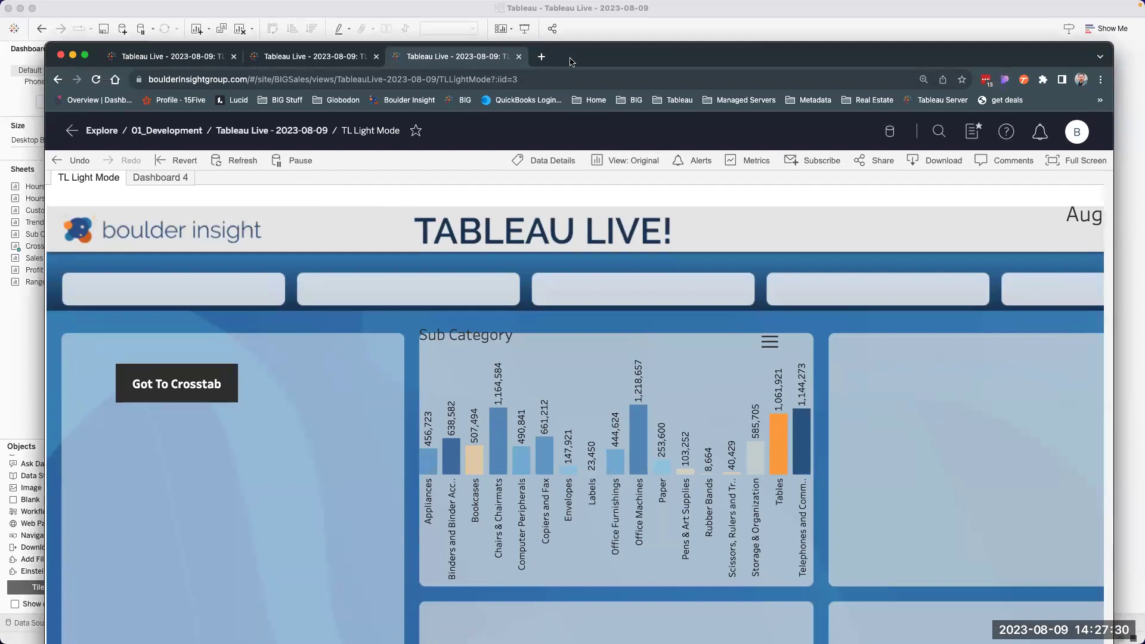
# Reopen TL Light Mode from the published Tableau Live - 2023-08-09 workbook and test the Got To Crosstab and Go Back to Home buttons
pyautogui.moveTo(570, 61); pyautogui.dragTo(556, 40)
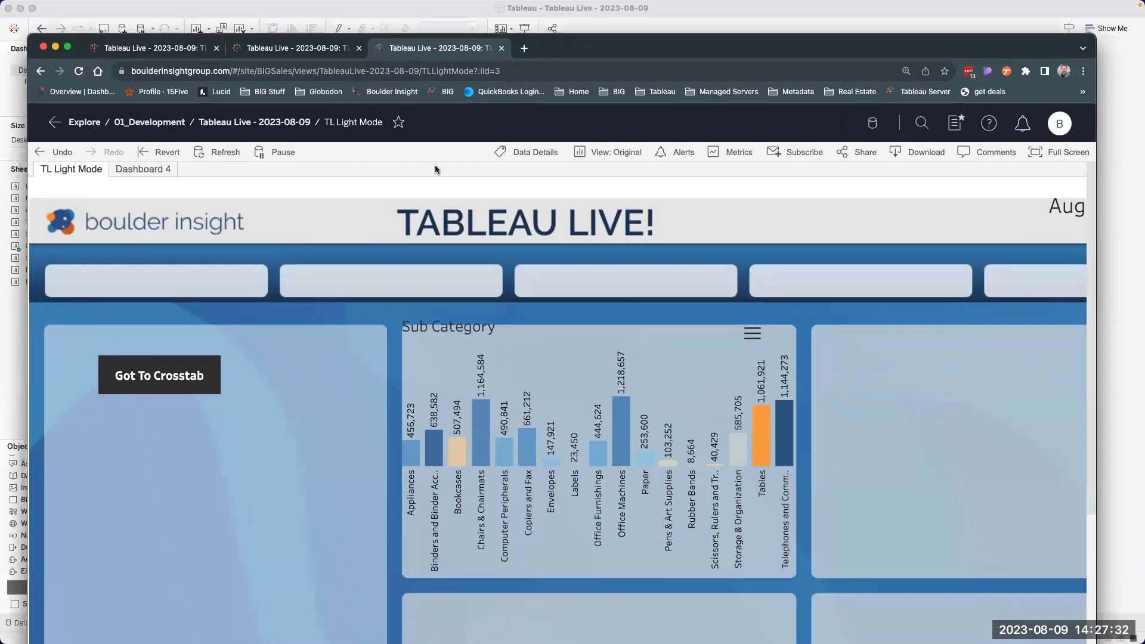
pyautogui.click(293, 122)
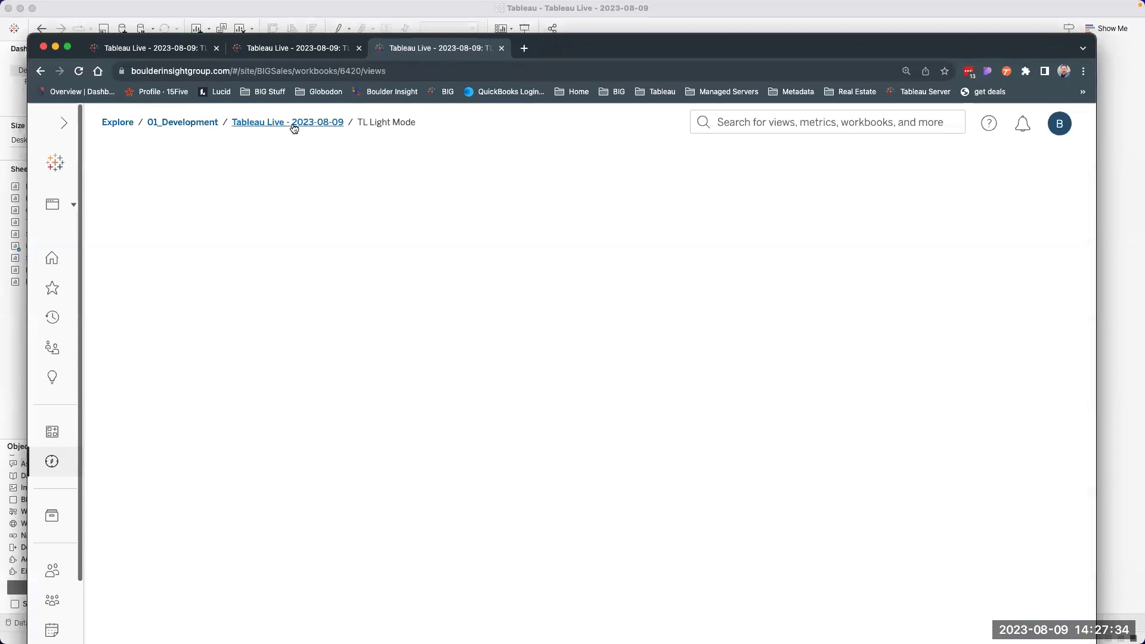
pyautogui.click(244, 330)
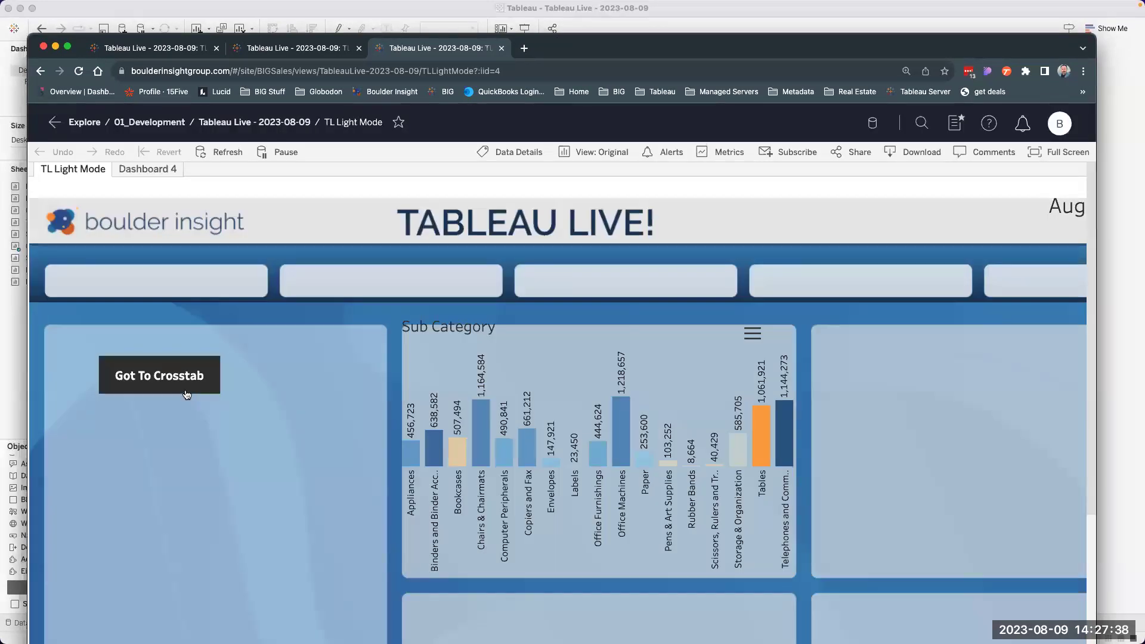
pyautogui.click(186, 379)
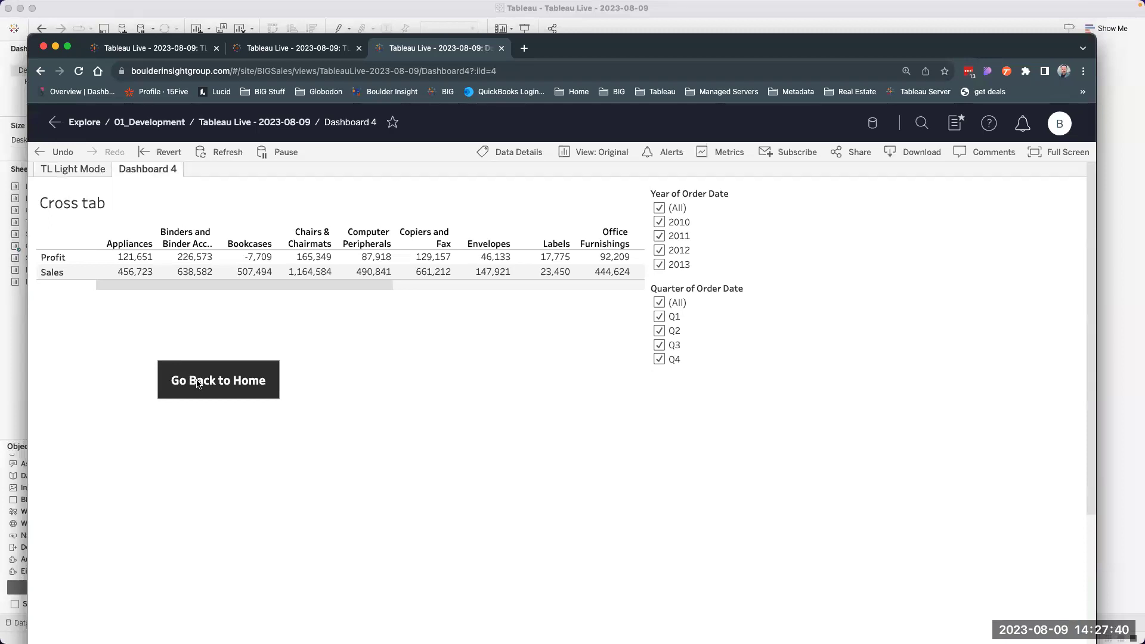
pyautogui.click(198, 383)
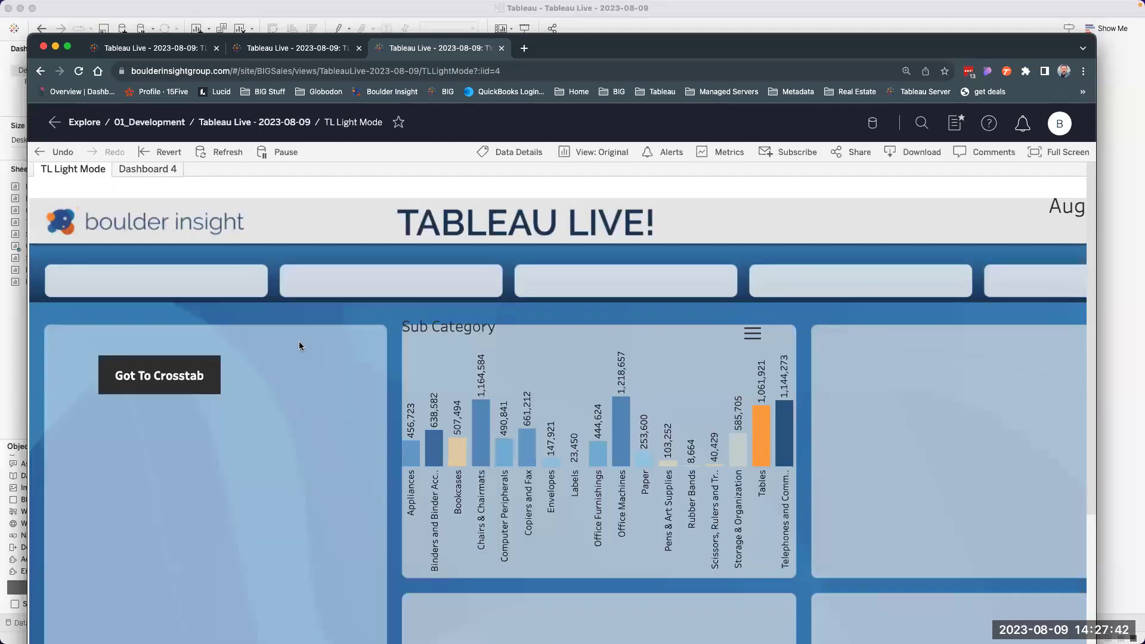
# Open Boulder Insight's Tableau Public profile and load the University Factbook viz
pyautogui.click(511, 70)
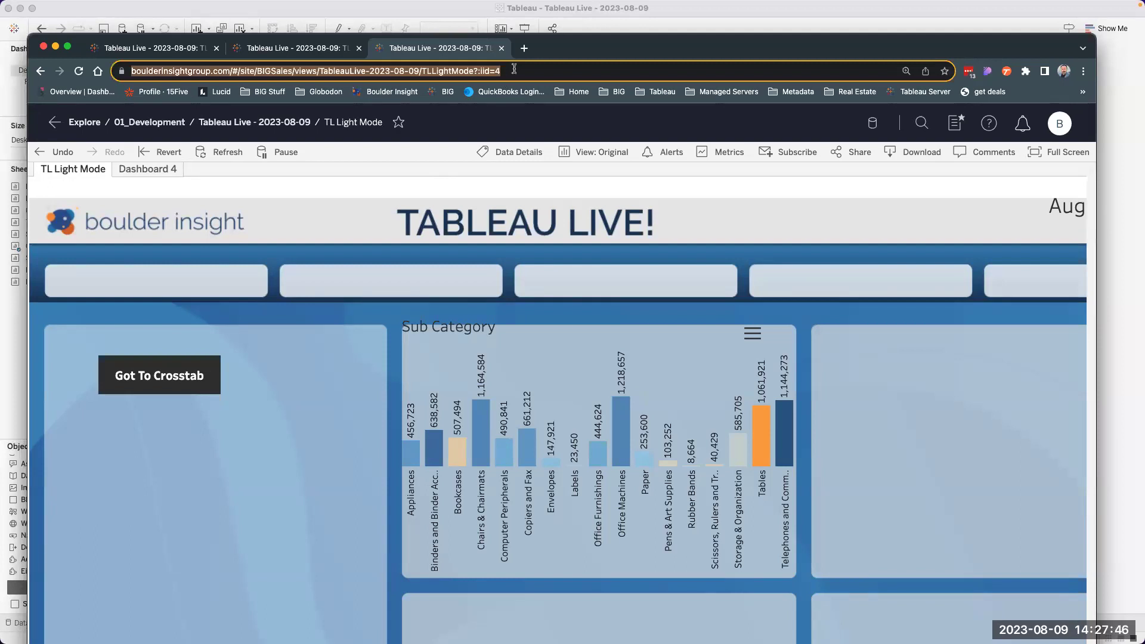
pyautogui.write('pub')
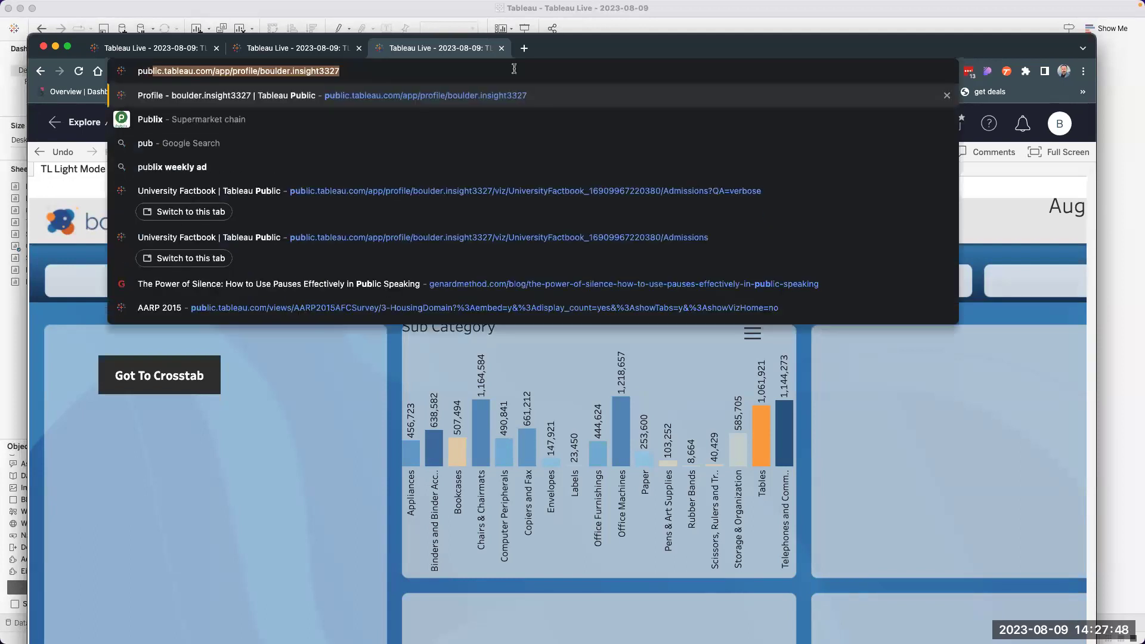
pyautogui.press('Return')
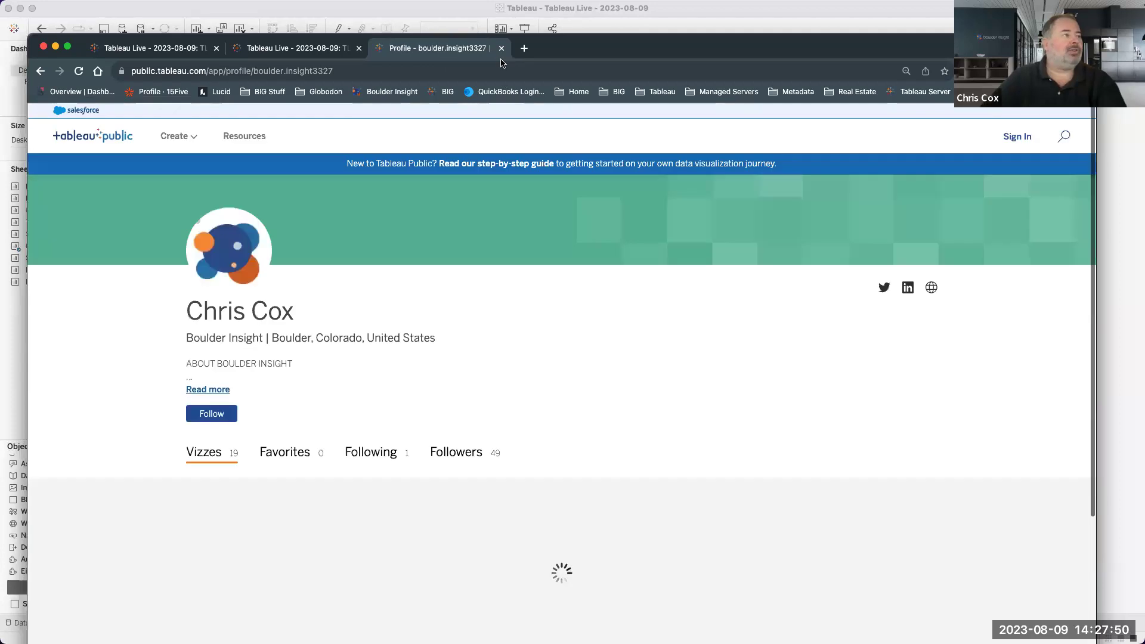
pyautogui.click(472, 540)
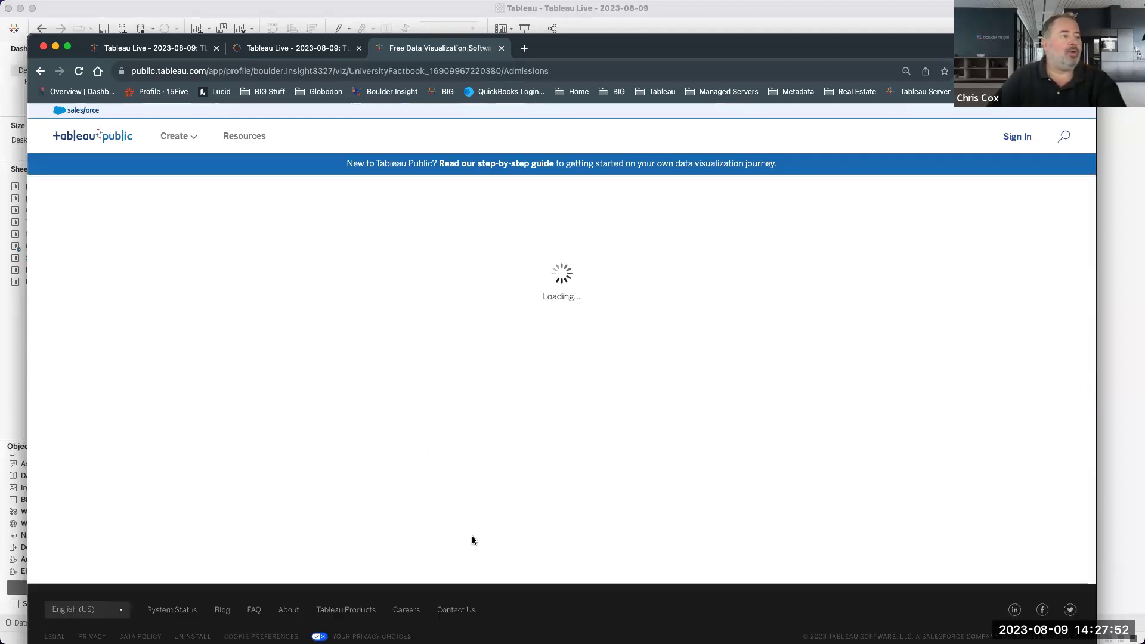
# View the University Factbook full screen with Show Rates, switching between Yield Rate and Admissions Rate
pyautogui.moveTo(555, 47); pyautogui.dragTo(556, 24)
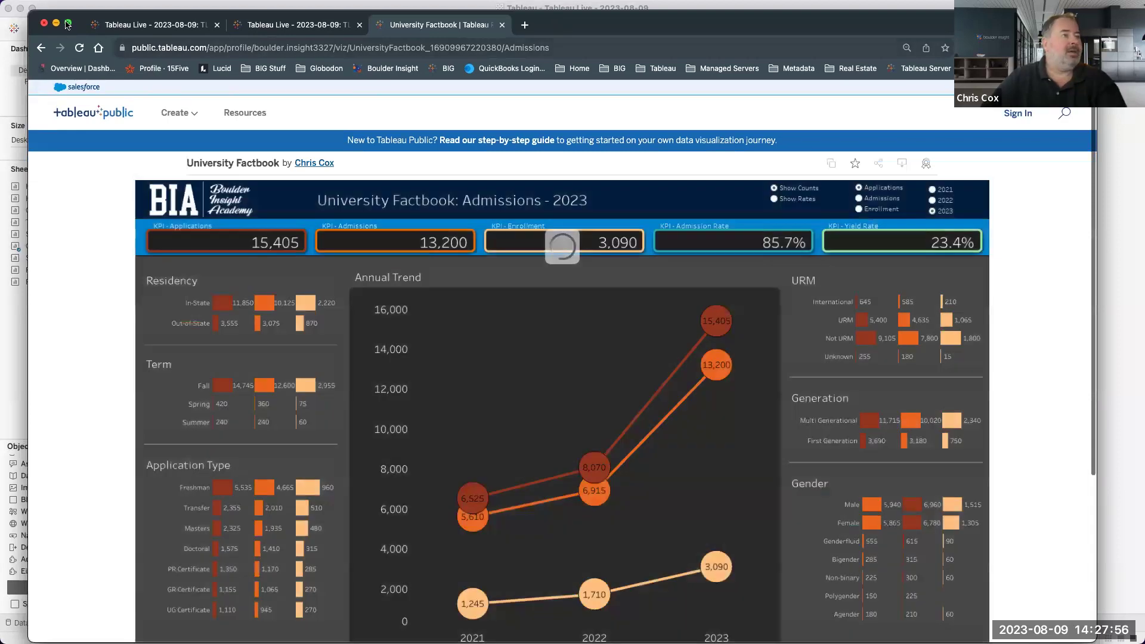
pyautogui.click(67, 23)
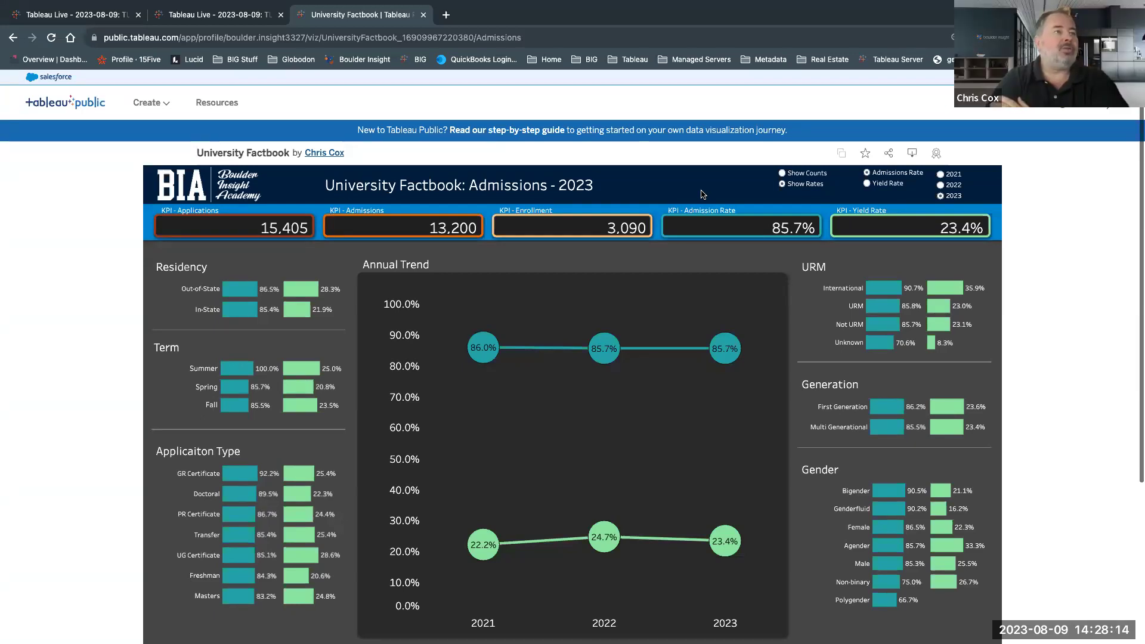
pyautogui.click(867, 184)
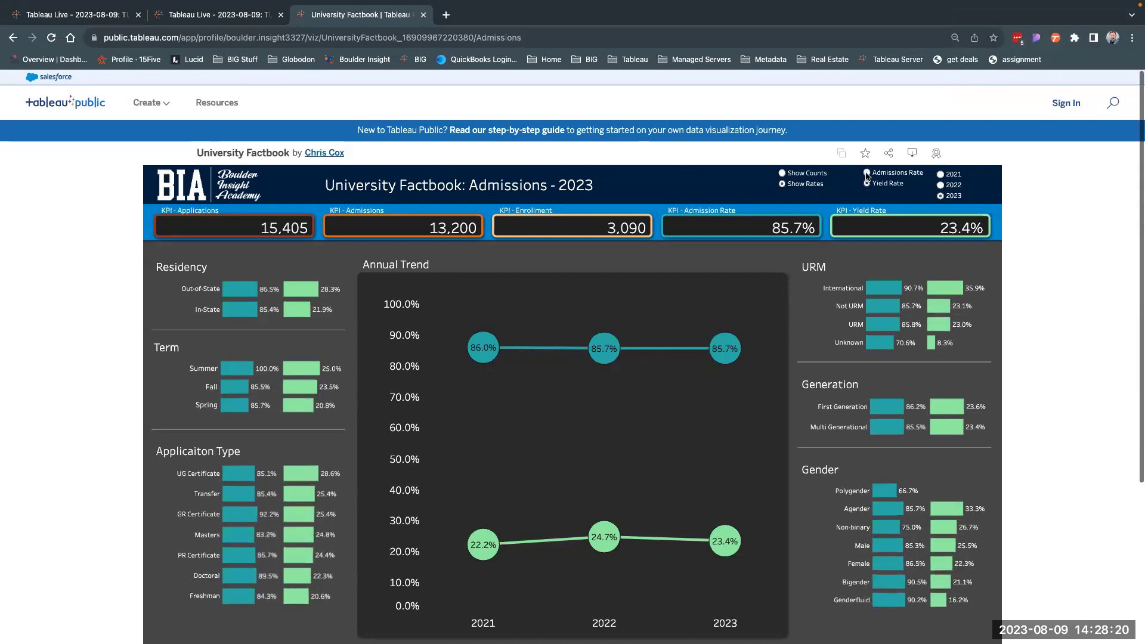
pyautogui.click(867, 173)
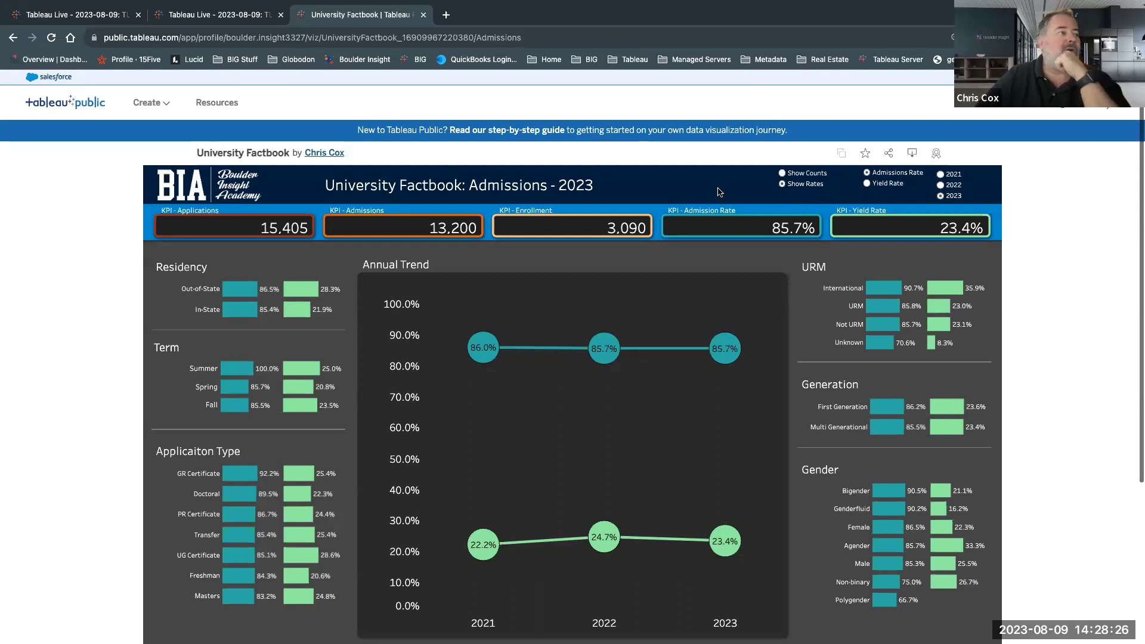
# Switch to Tableau Desktop and look for a workbook to open in A0 Boulder Insight, sorted by name, and its A3 Sales folder
pyautogui.click(543, 624)
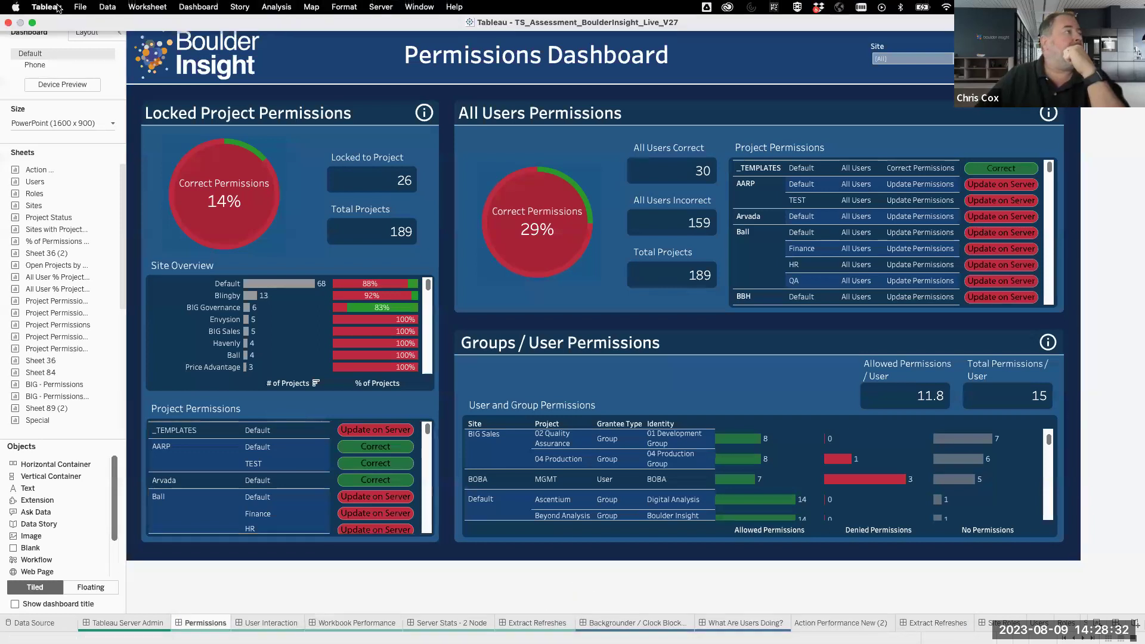
pyautogui.click(80, 8)
pyautogui.press('Escape')
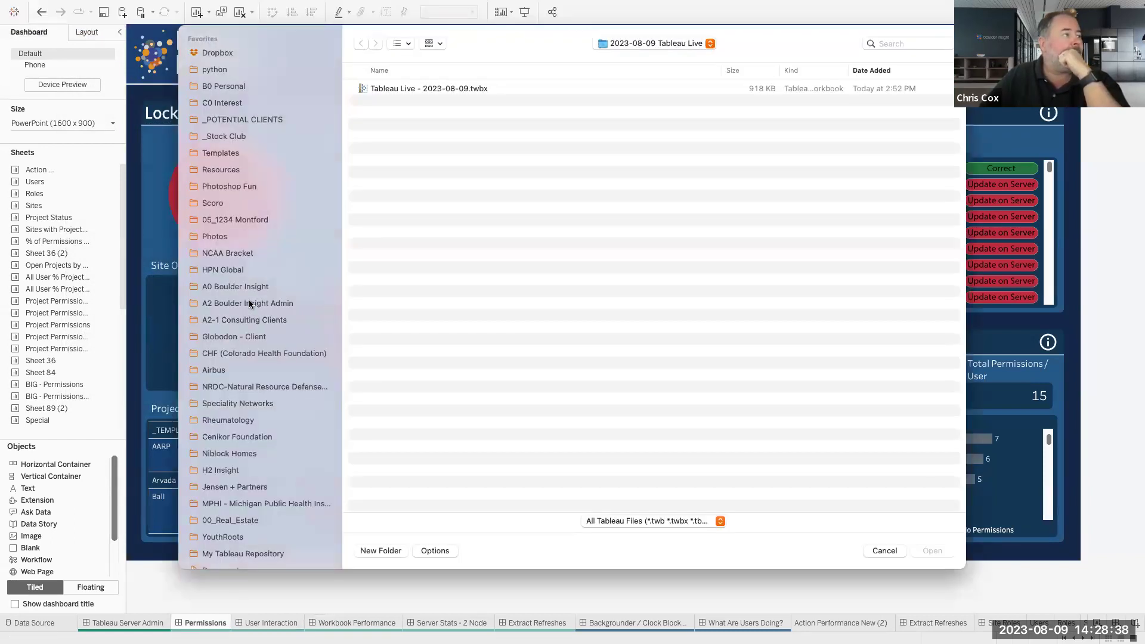
pyautogui.click(238, 288)
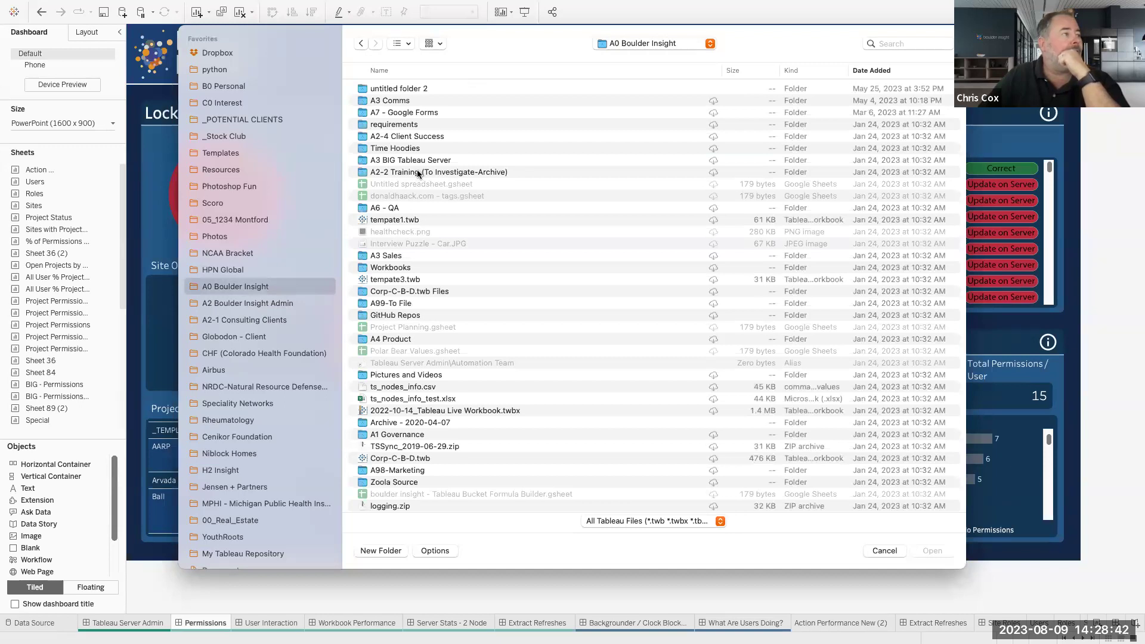
pyautogui.click(410, 72)
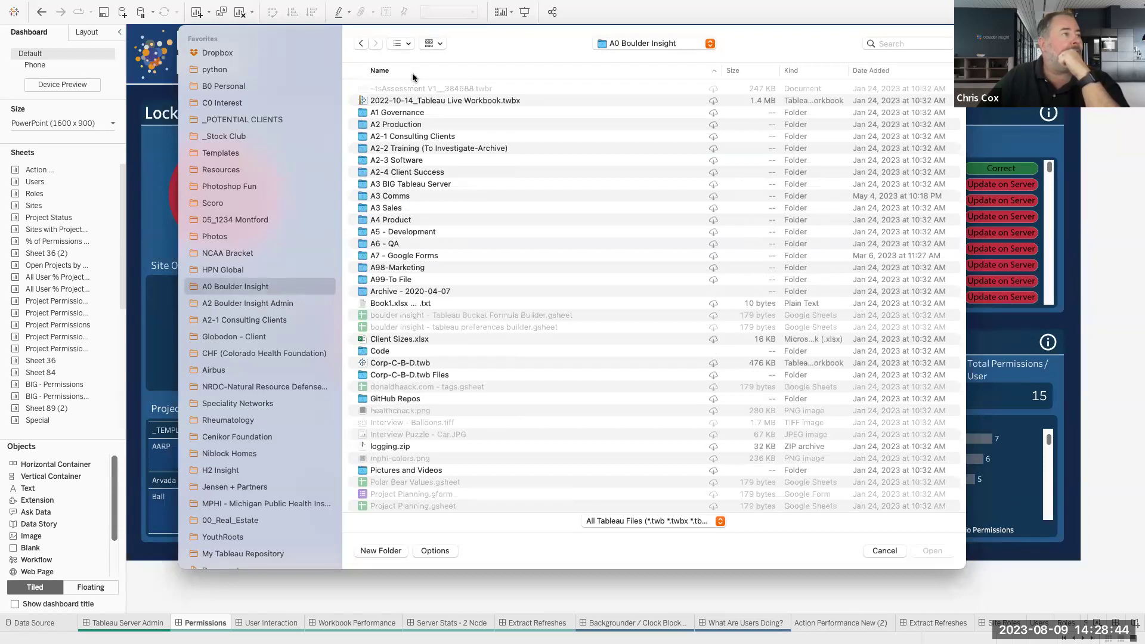
pyautogui.click(389, 208)
pyautogui.press('Return')
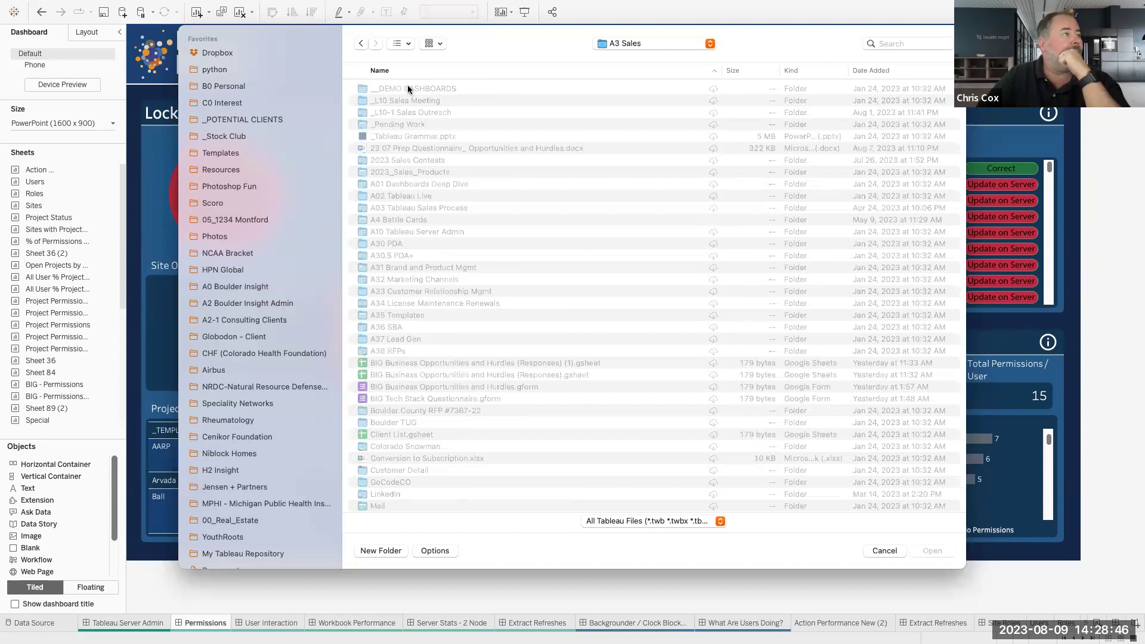
# Open the University Factbook workbook from Jackson State University in the _POTENTIAL CLIENTS folder of A2-1 Consulting Clients
pyautogui.click(255, 319)
pyautogui.click(399, 123)
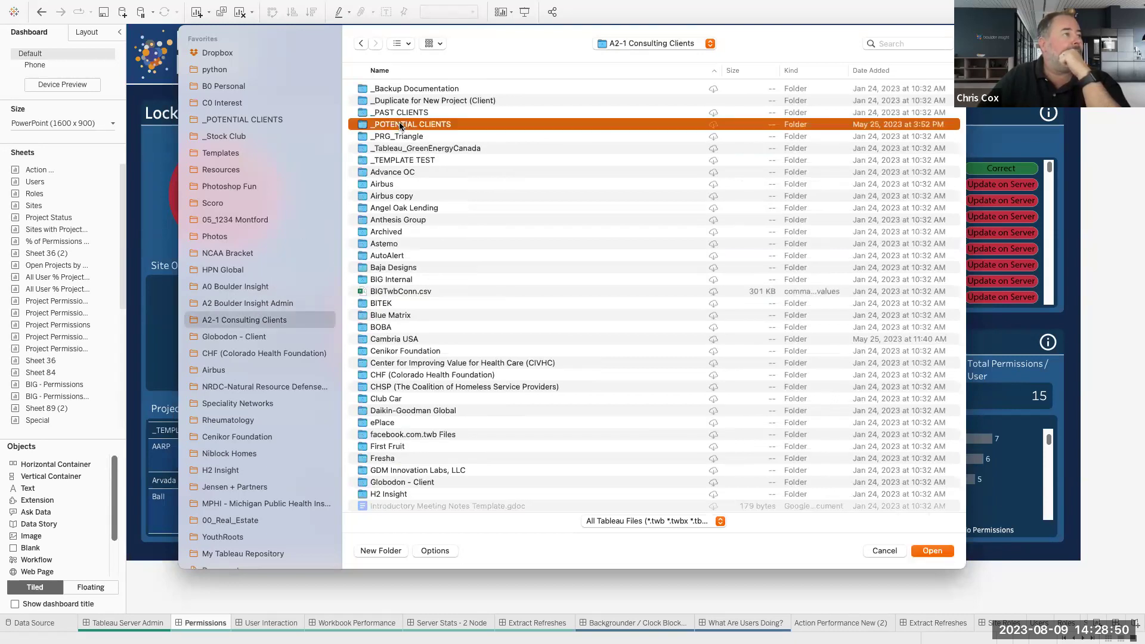
pyautogui.doubleClick(363, 124)
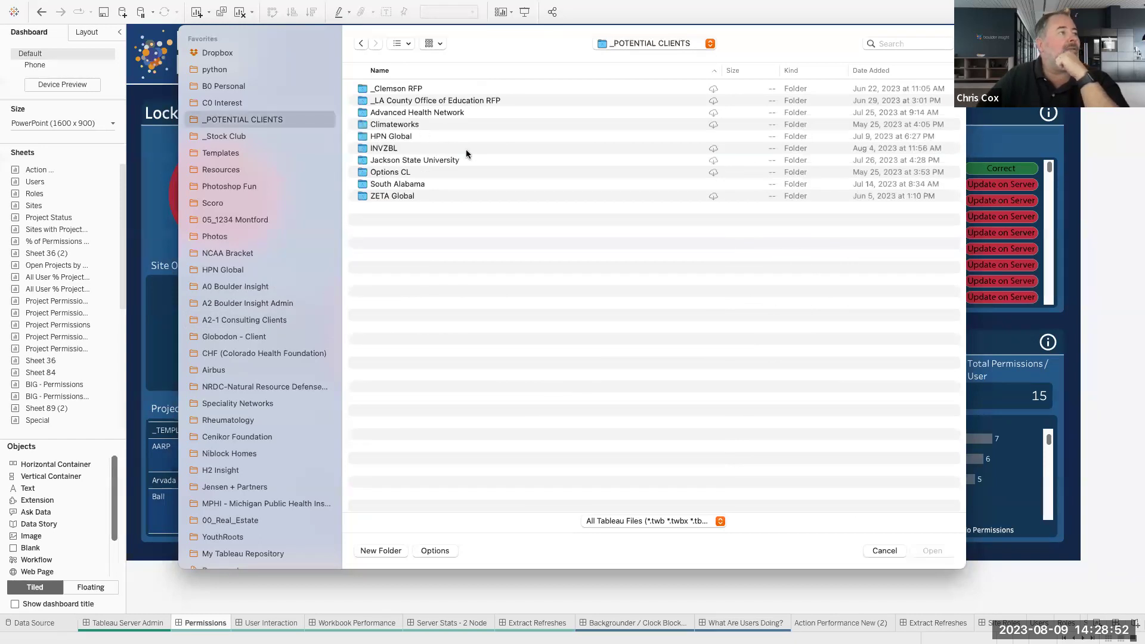
pyautogui.doubleClick(406, 160)
pyautogui.doubleClick(413, 160)
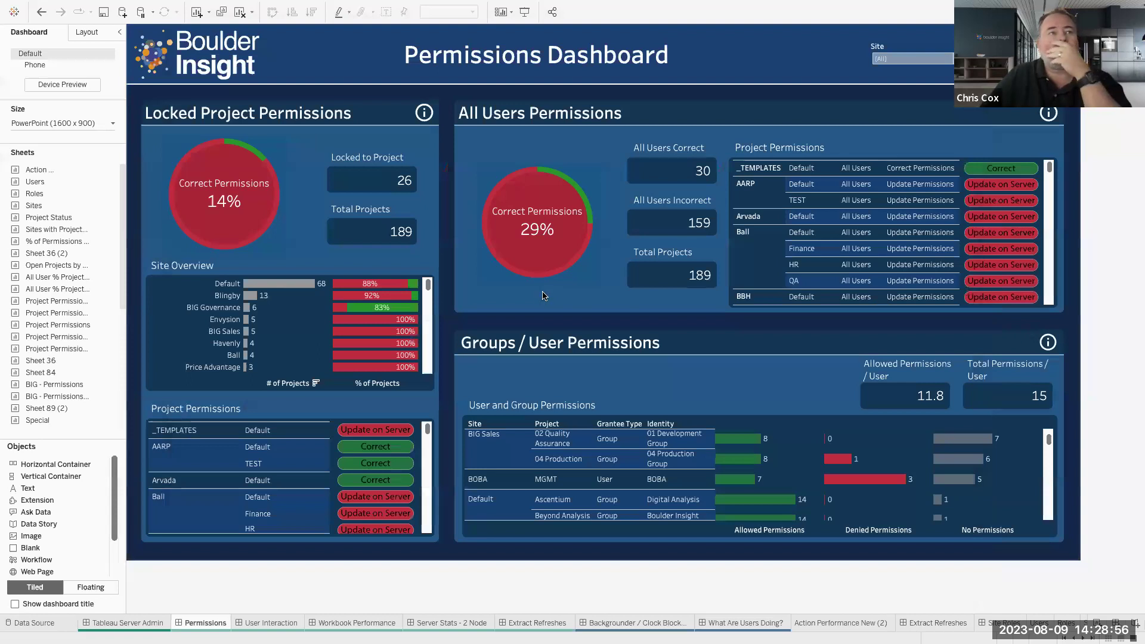
# Switch between the open Tableau Desktop windows to bring the University Factbook workbook to the front
pyautogui.moveTo(84, 5)
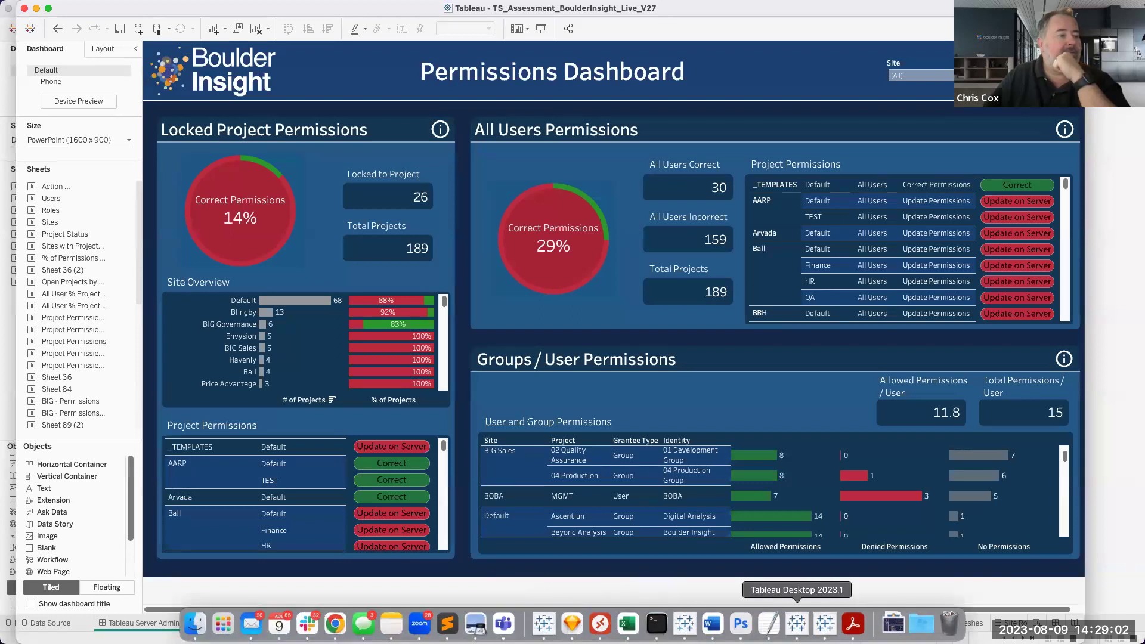
pyautogui.click(820, 626)
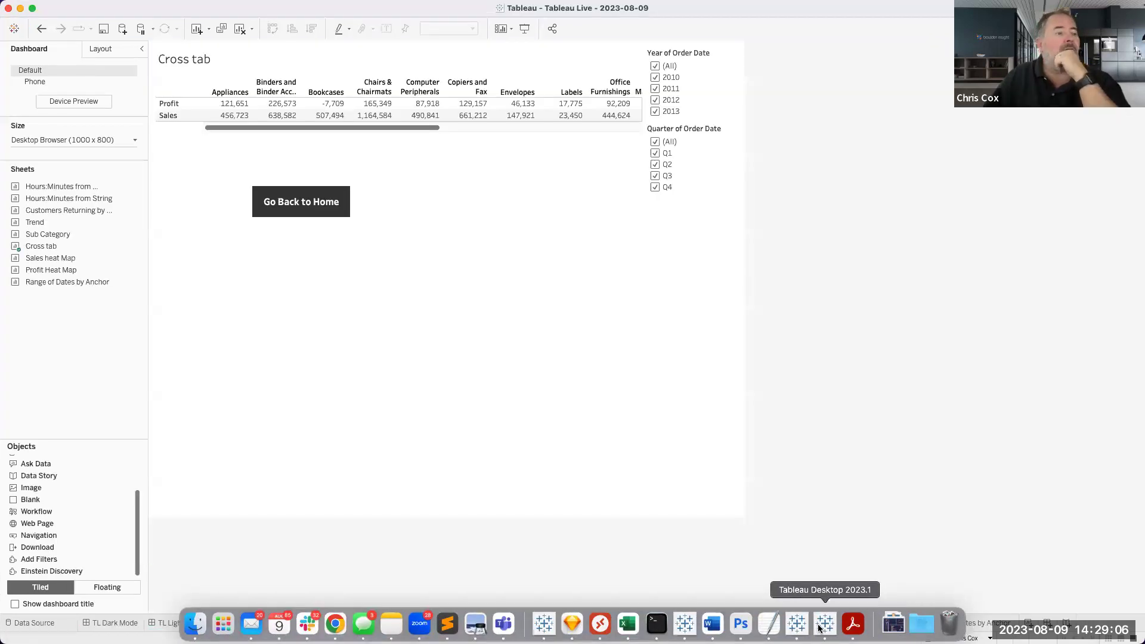
pyautogui.click(207, 623)
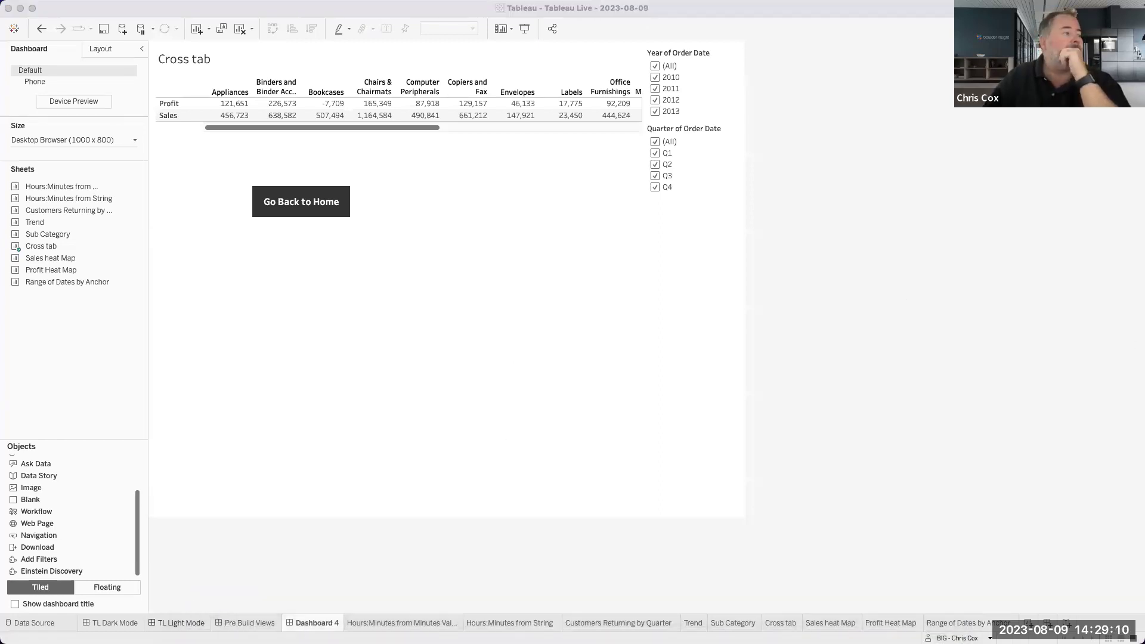
pyautogui.moveTo(195, 626)
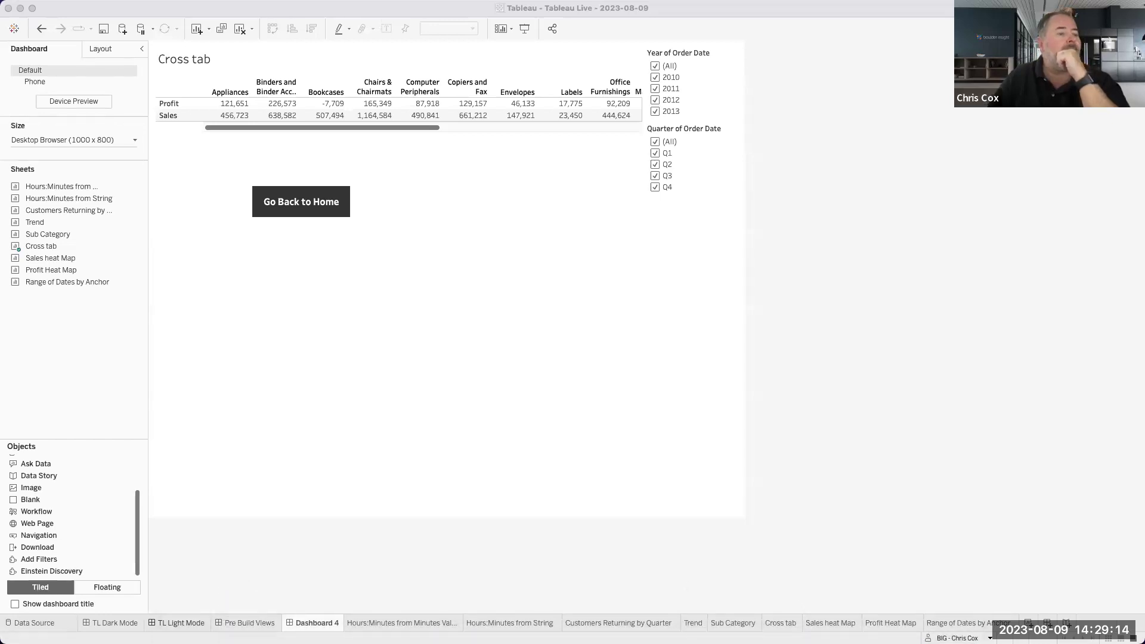
pyautogui.moveTo(866, 618)
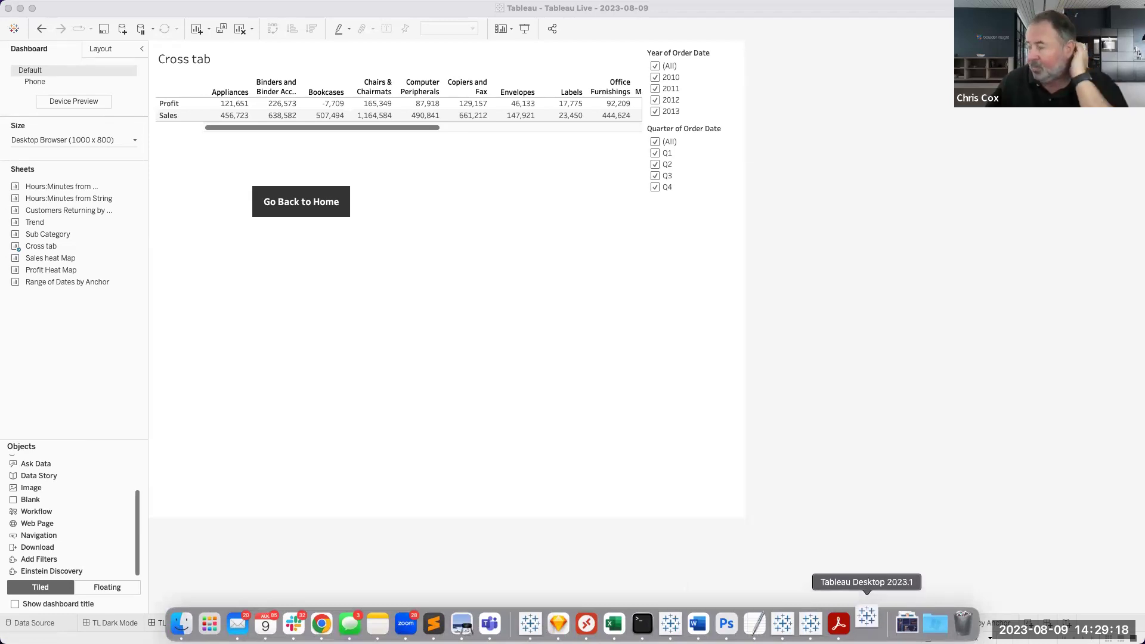
pyautogui.click(866, 617)
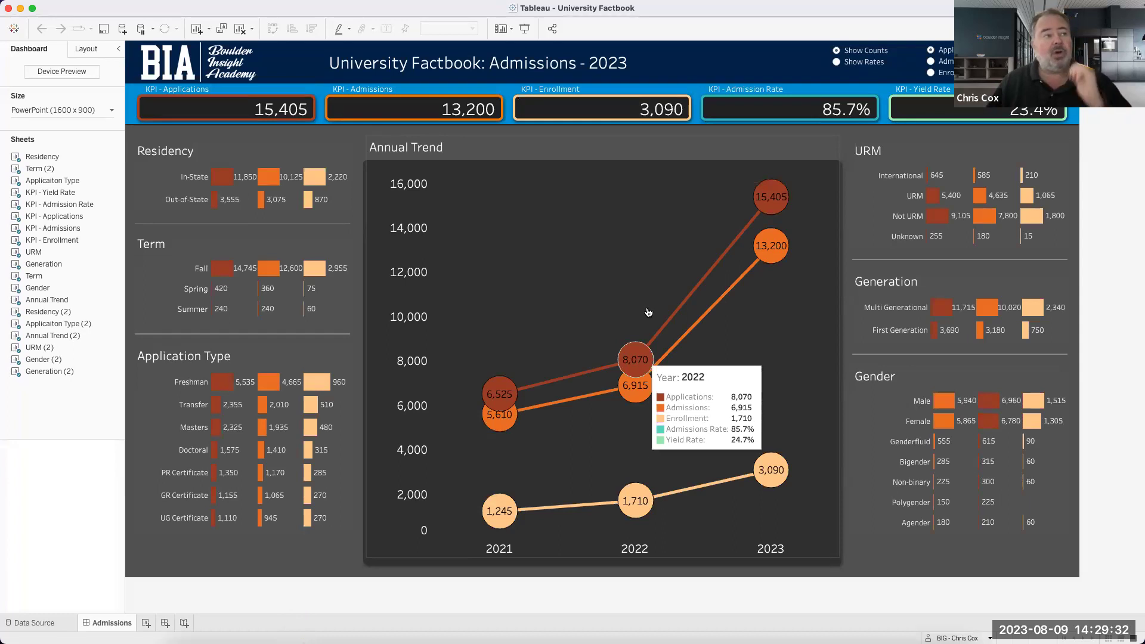
# Go to the worksheet behind the Annual Trend view and review the Admissions and Yield values of the Sort parameter without changing it
pyautogui.click(583, 248)
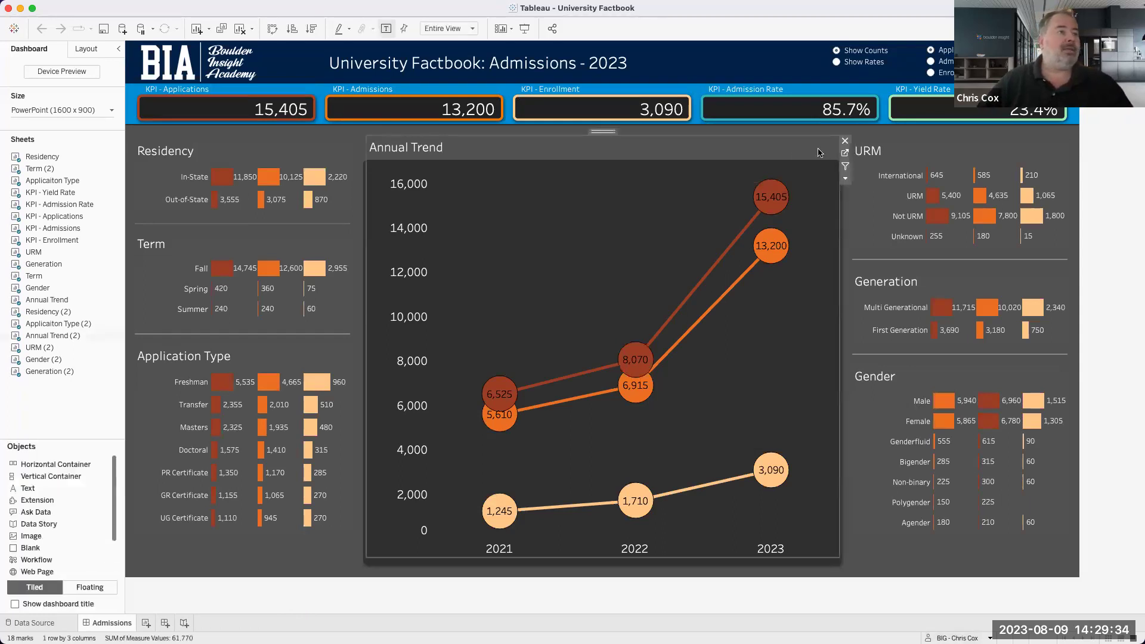
pyautogui.click(845, 153)
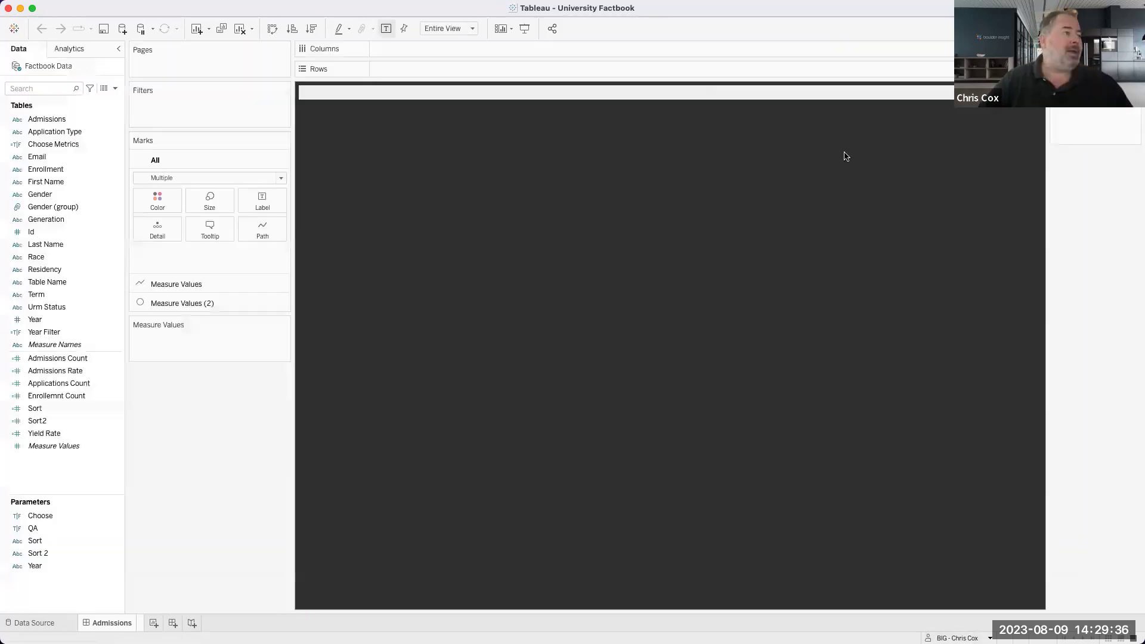
pyautogui.rightClick(88, 542)
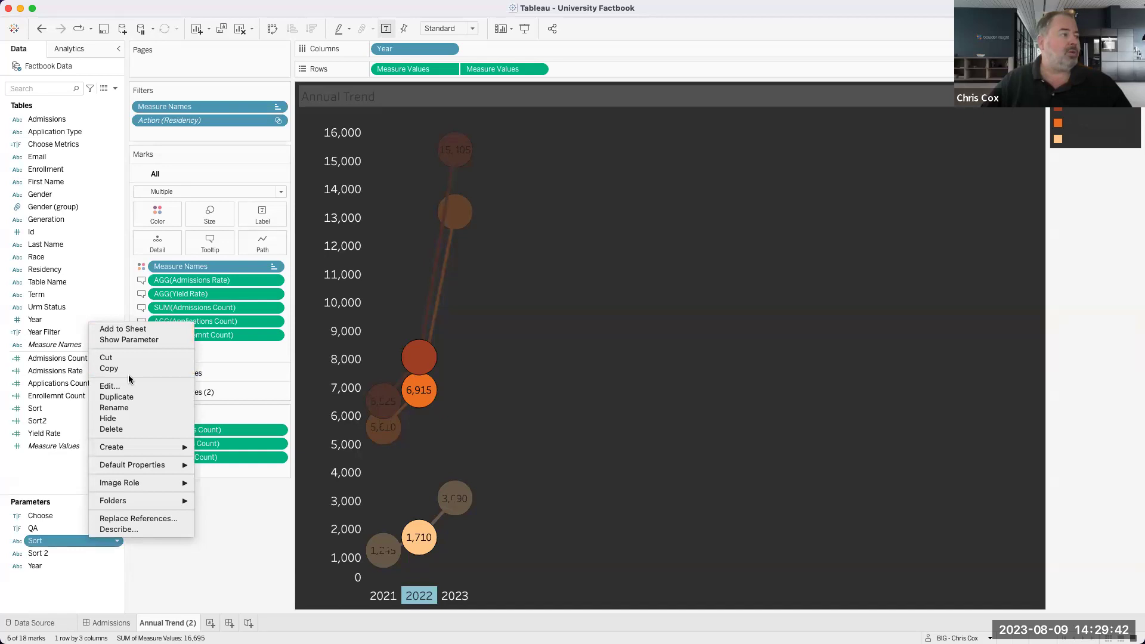
pyautogui.press('Escape')
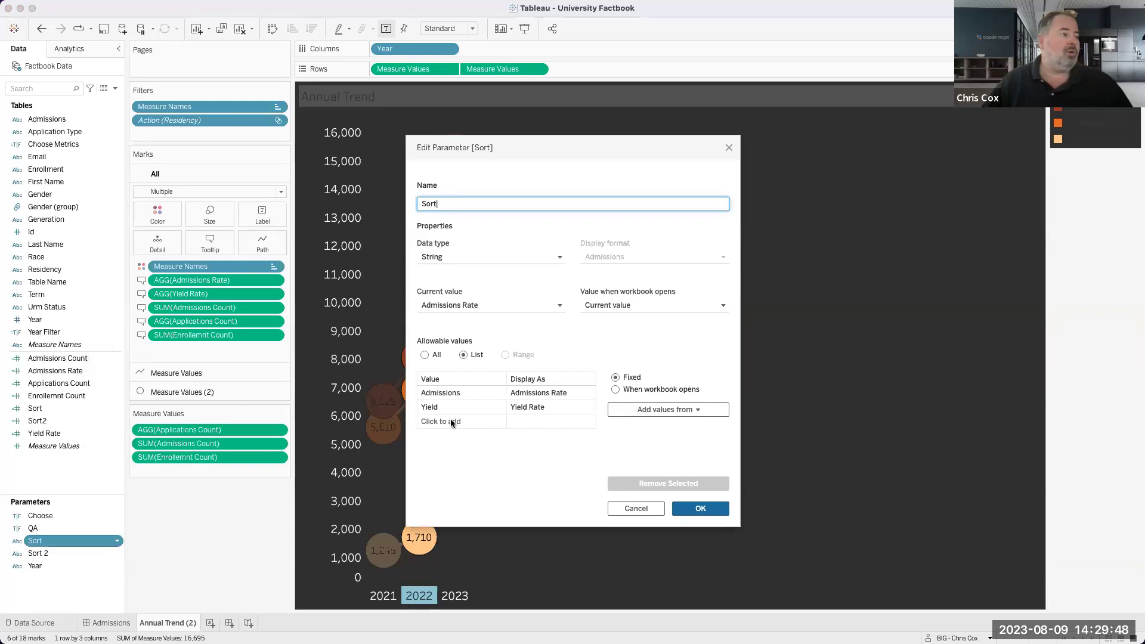
pyautogui.click(452, 407)
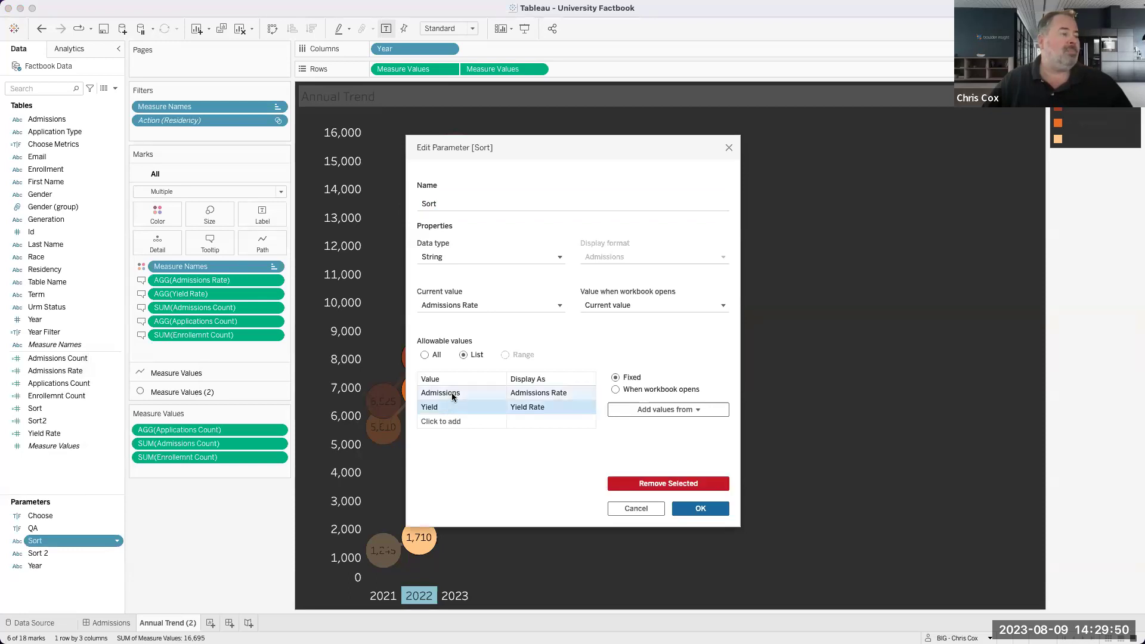
pyautogui.click(452, 392)
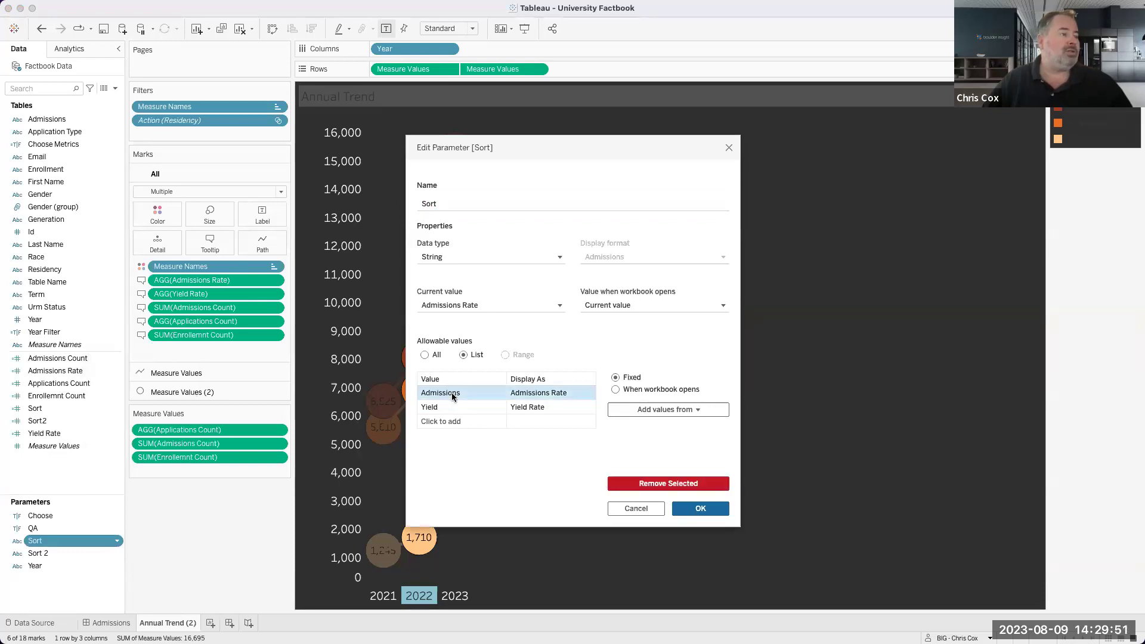
pyautogui.click(637, 508)
# Search the data fields for "so" and open the Sort calculated field's formula
pyautogui.click(53, 89)
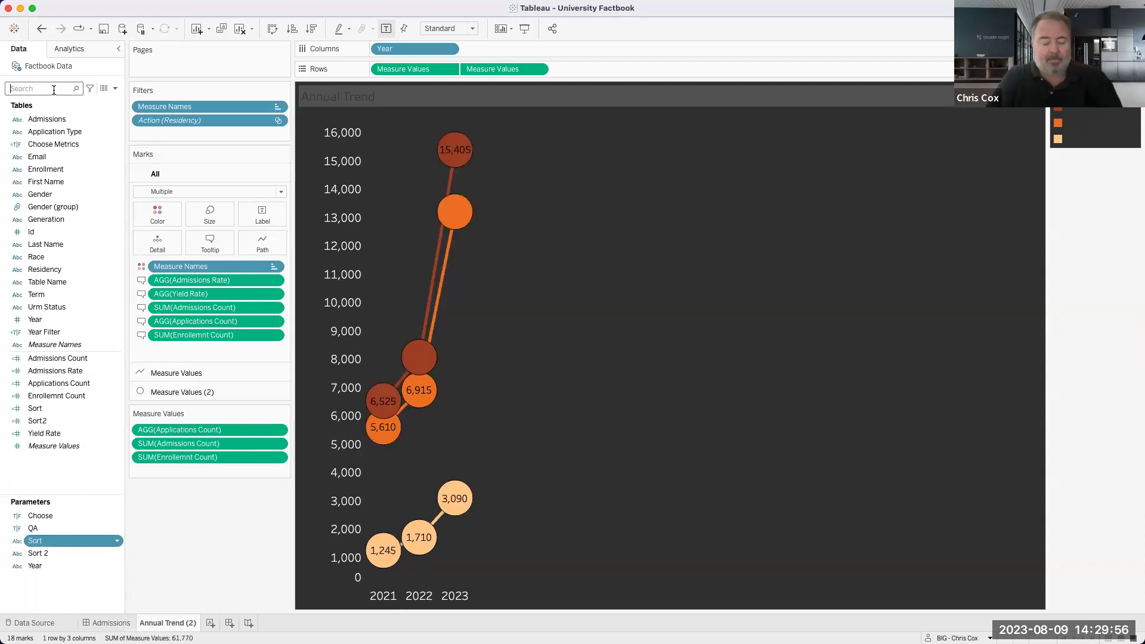
pyautogui.write('so')
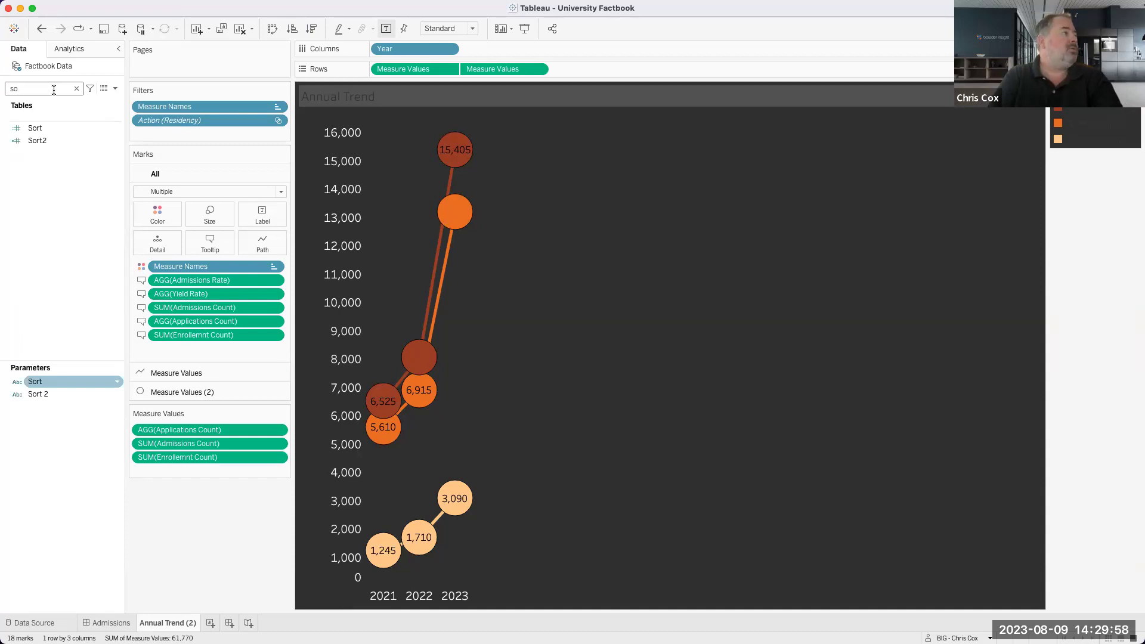
pyautogui.click(60, 130)
pyautogui.rightClick(60, 132)
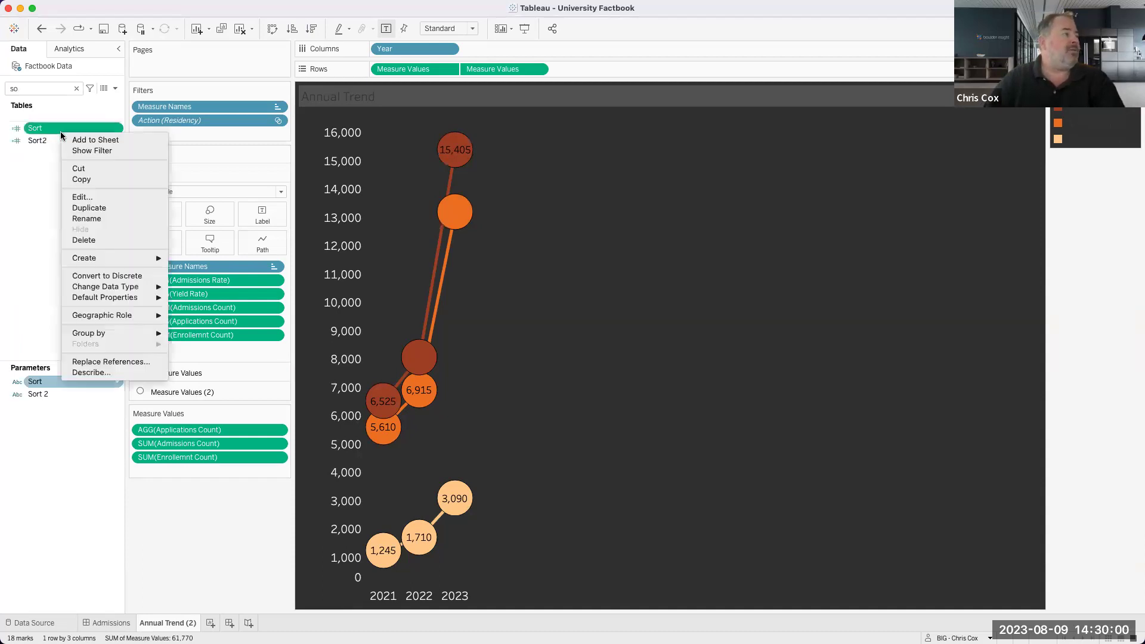
pyautogui.click(82, 196)
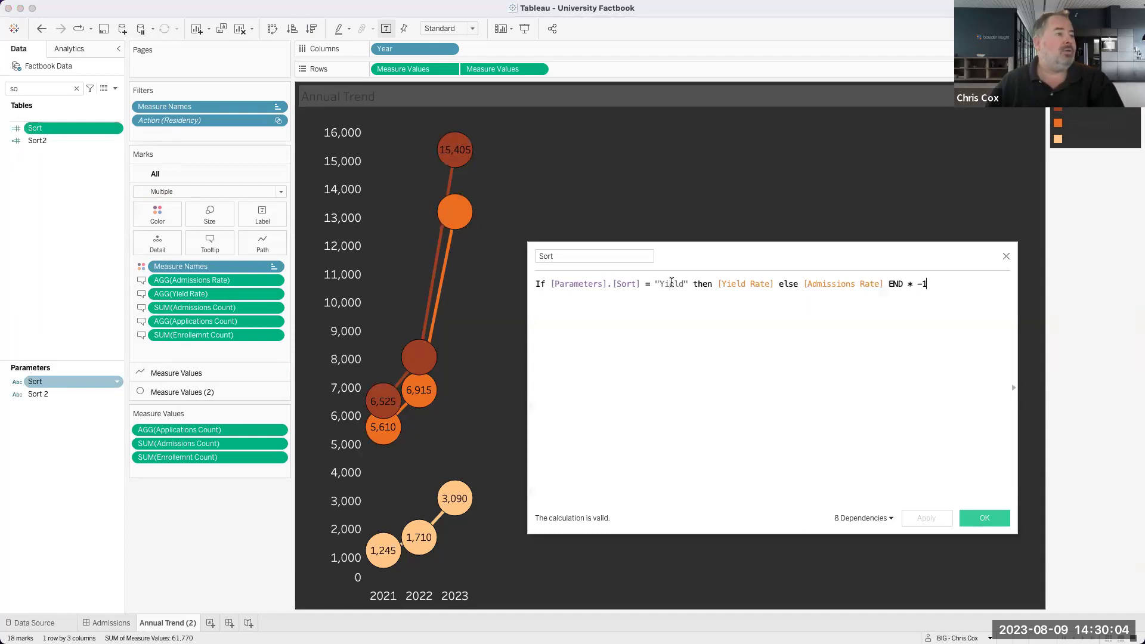
# Examine the Yield Rate, Admissions Rate and * -1 parts of the Sort formula and close it without changes
pyautogui.doubleClick(743, 283)
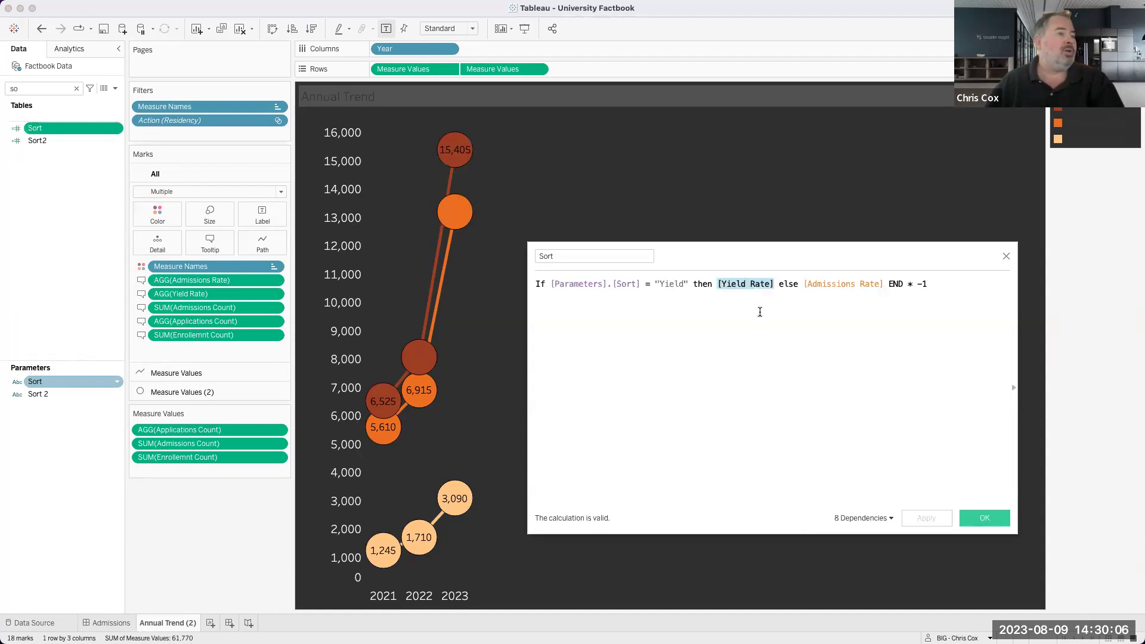
pyautogui.click(785, 288)
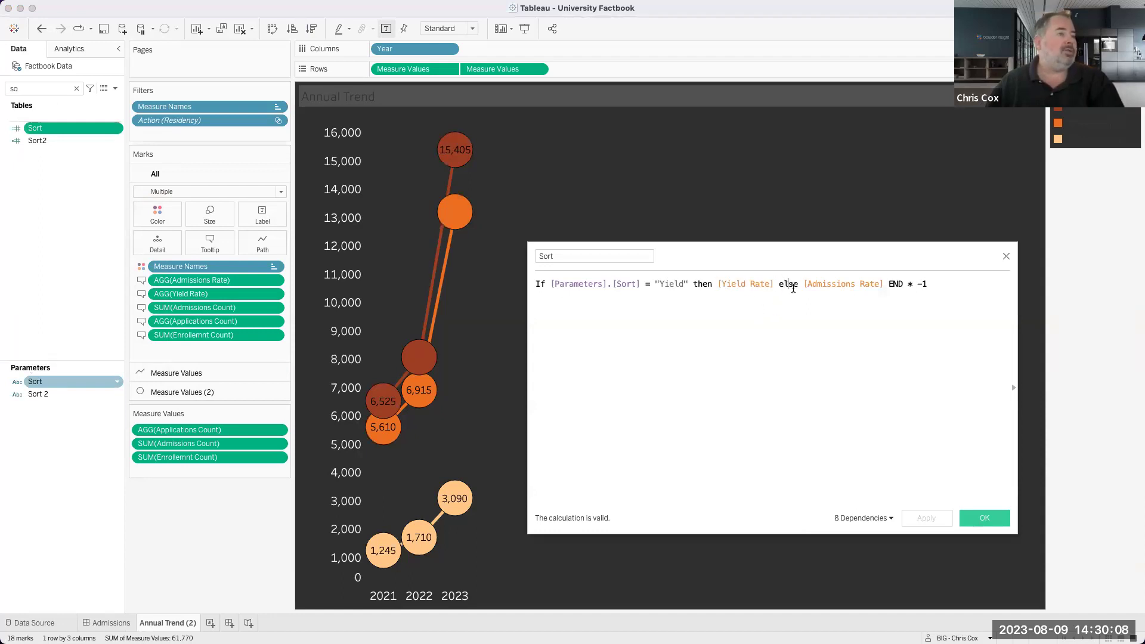
pyautogui.doubleClick(830, 283)
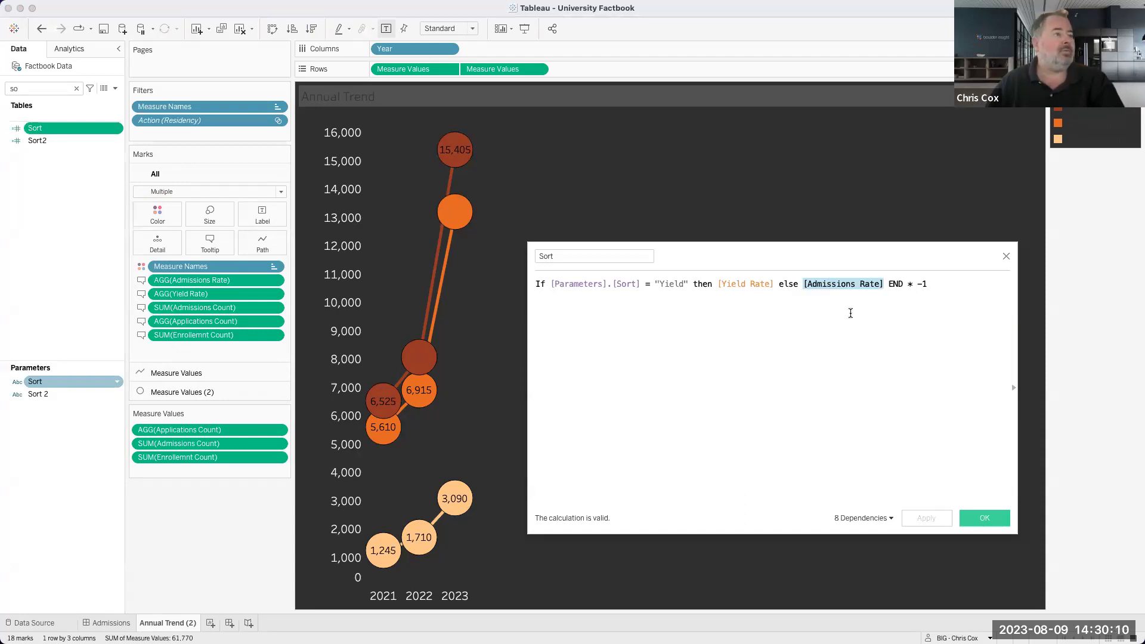
pyautogui.click(850, 313)
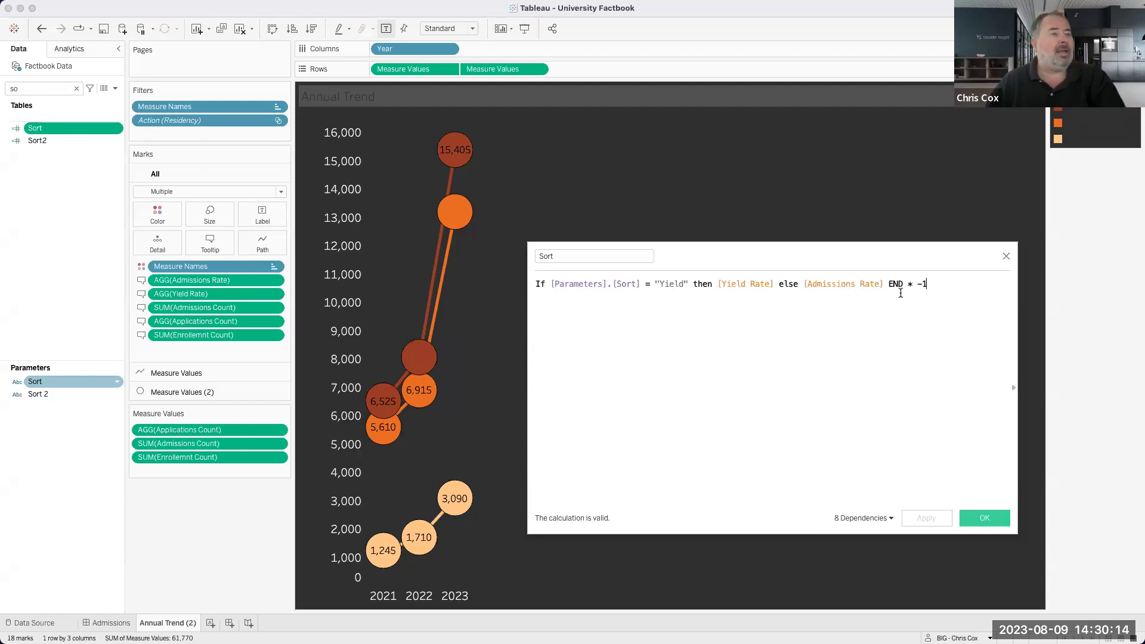
pyautogui.click(928, 285)
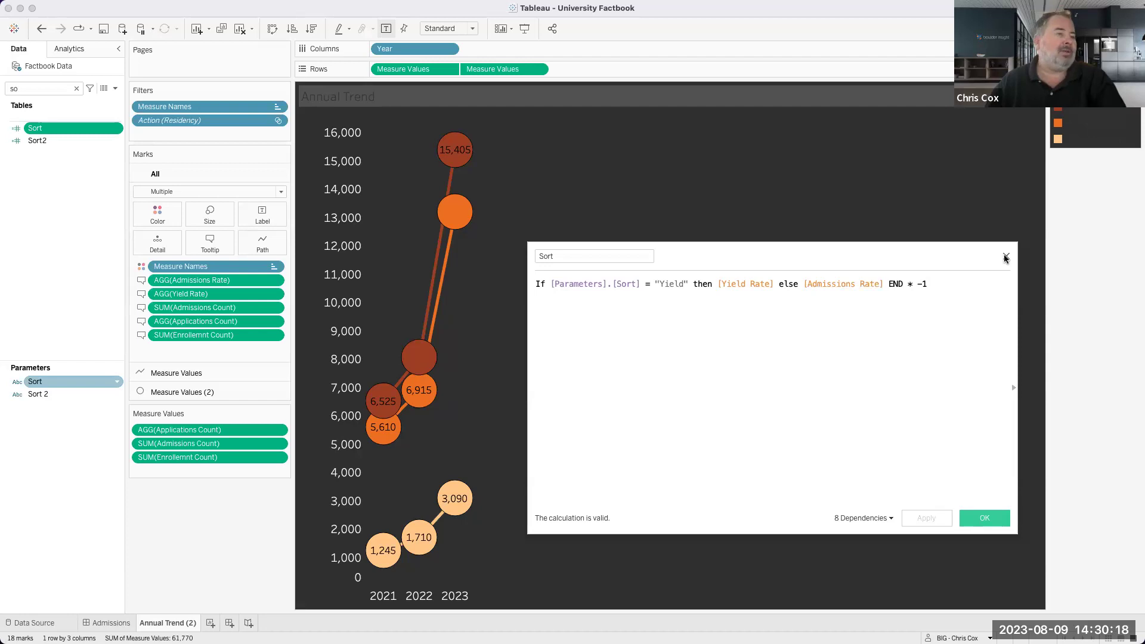
pyautogui.click(1006, 257)
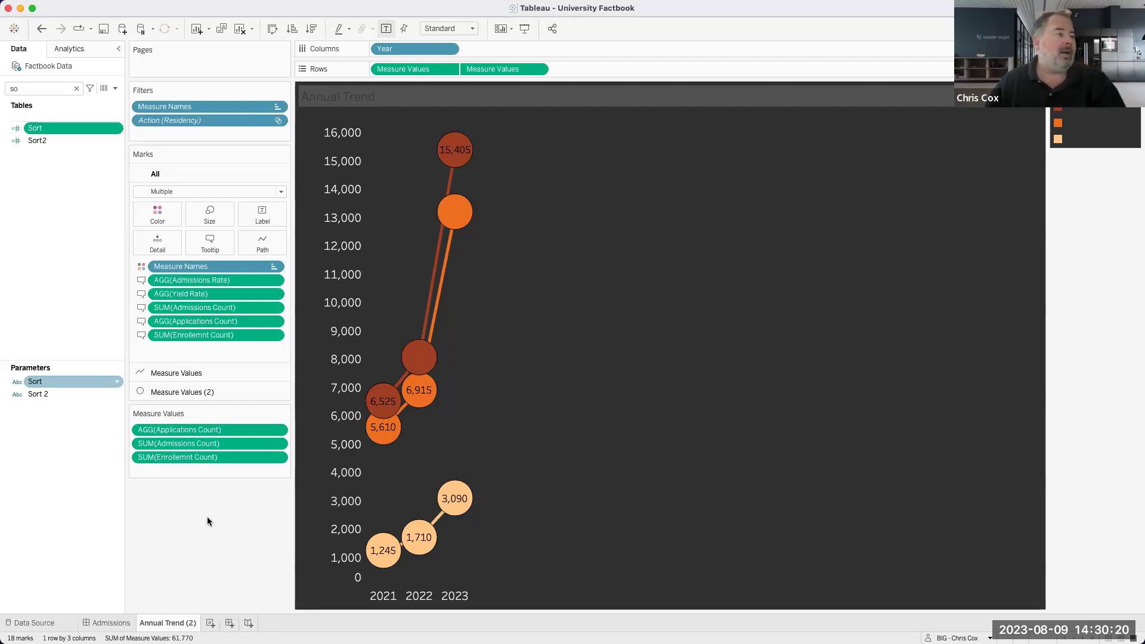
# Return to the Admissions dashboard, go to the Term view's worksheet and open the sort settings of the Term field on Rows
pyautogui.click(127, 623)
pyautogui.click(328, 302)
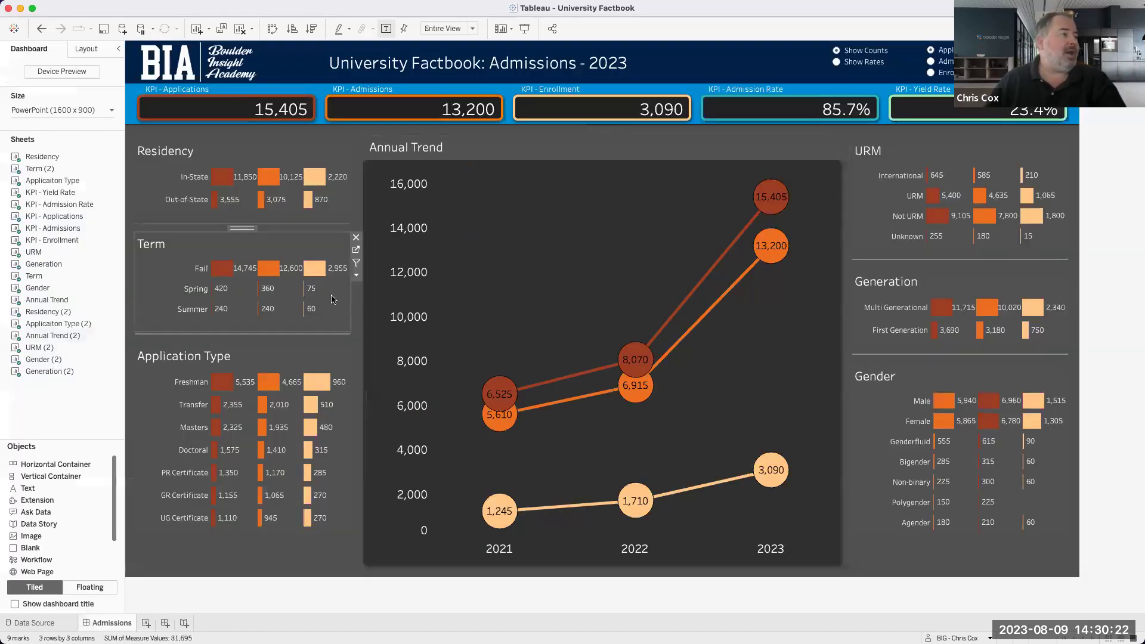
pyautogui.click(356, 250)
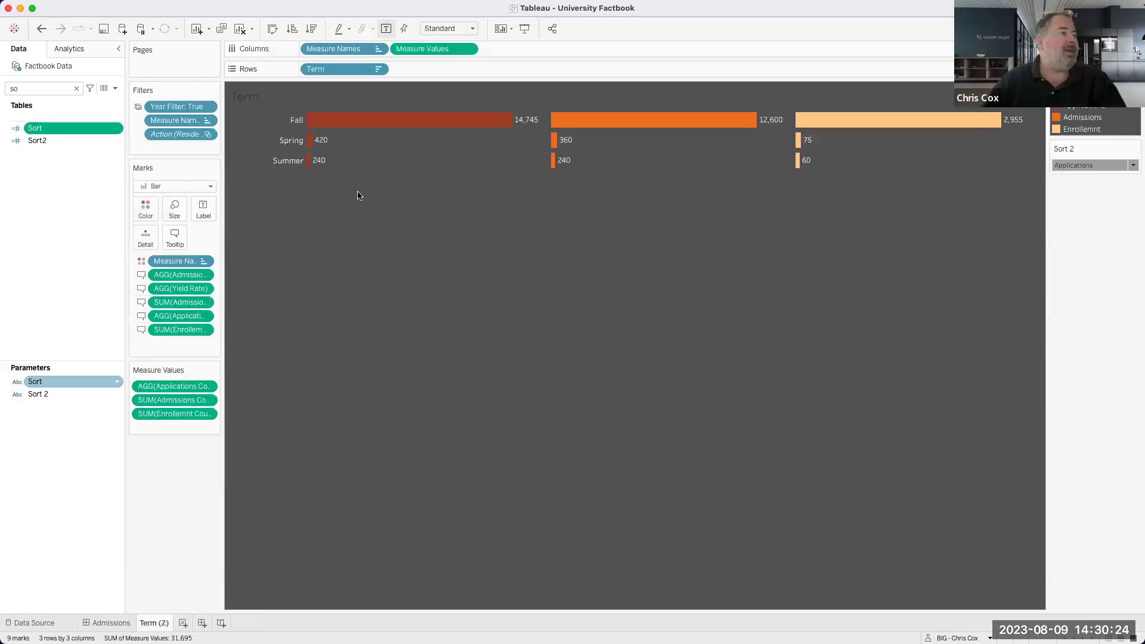
pyautogui.click(378, 68)
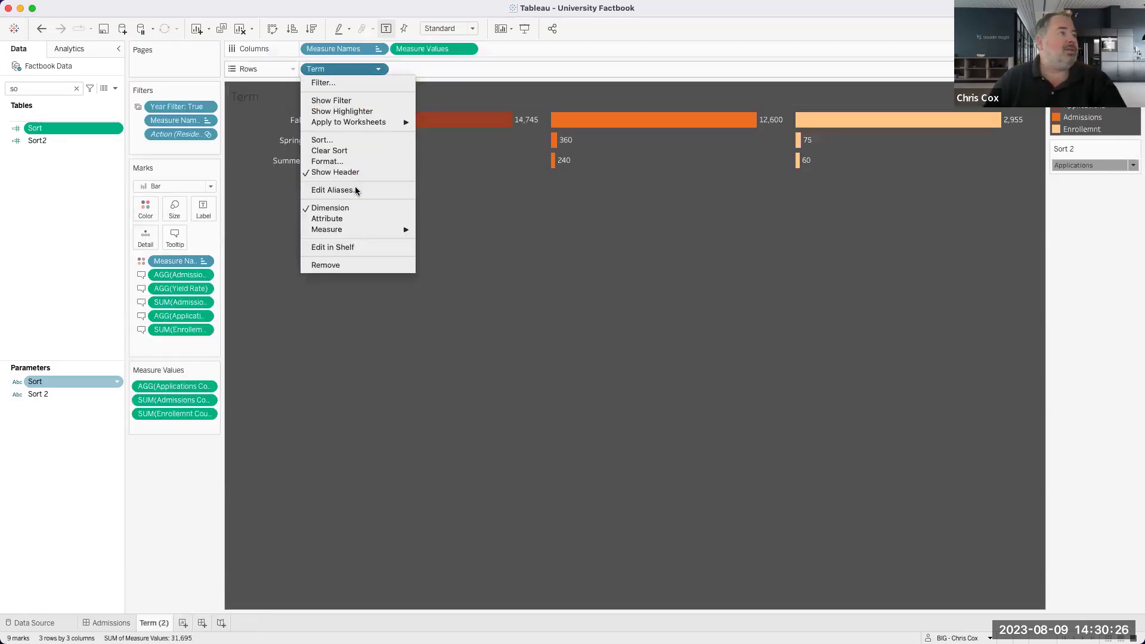
pyautogui.click(350, 141)
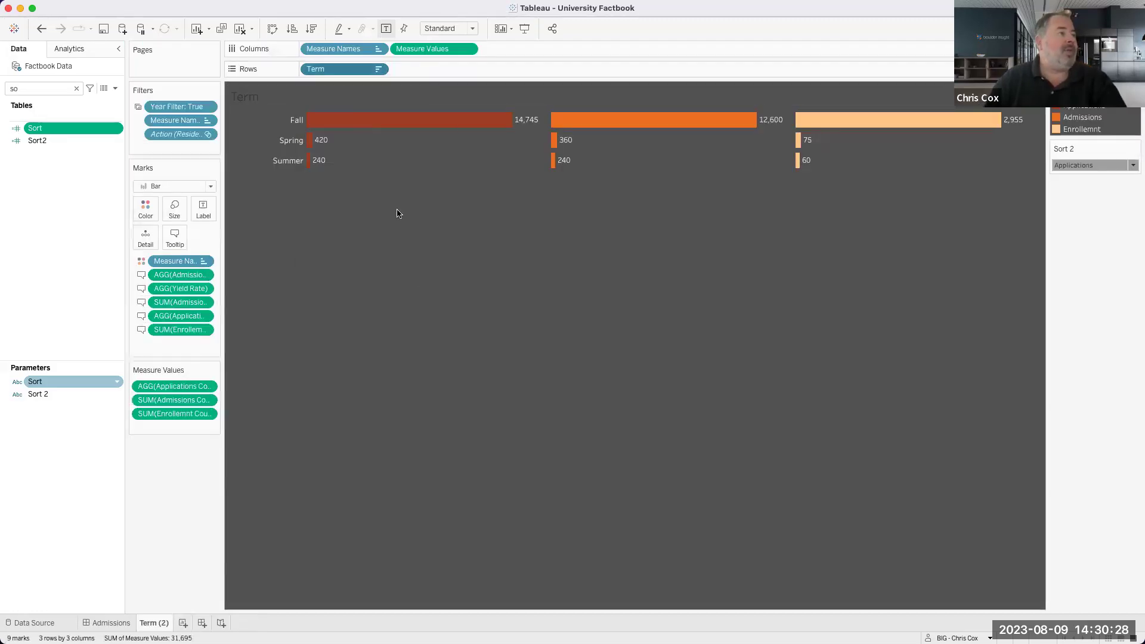
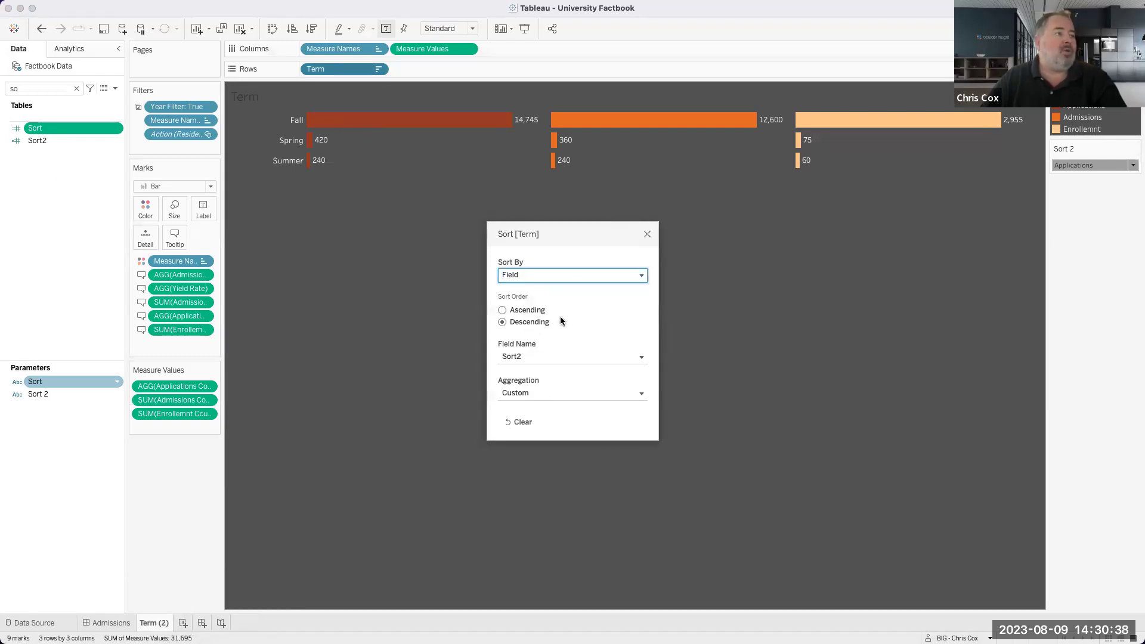
# Close the Term field's sort settings without changes and set the Sort 2 parameter to Admissions
pyautogui.click(645, 235)
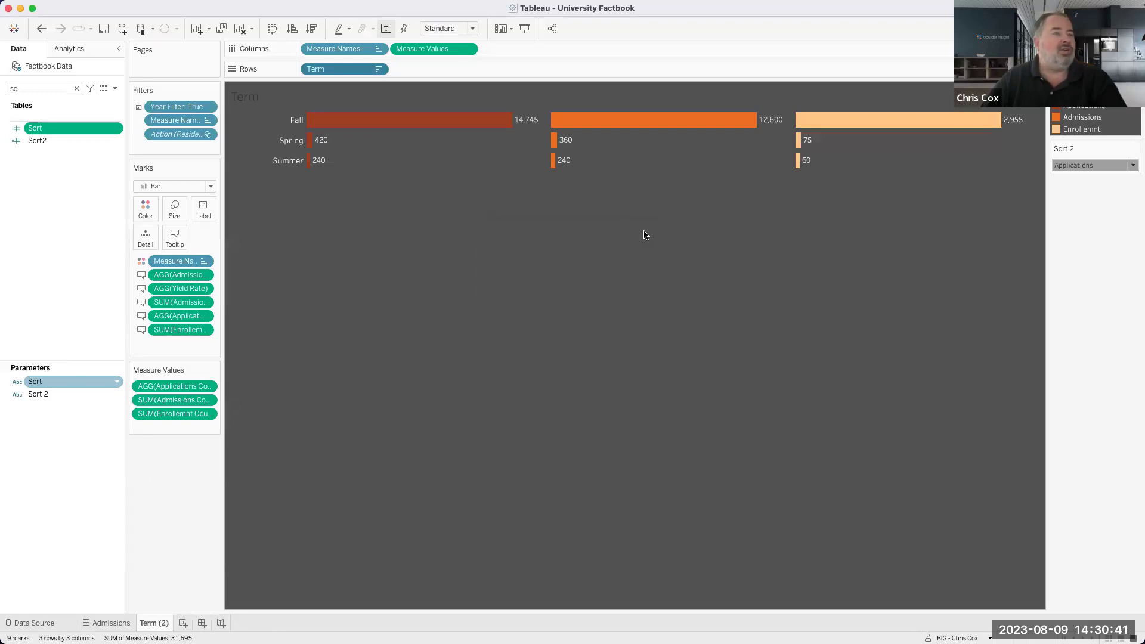
pyautogui.click(1085, 164)
pyautogui.click(1080, 185)
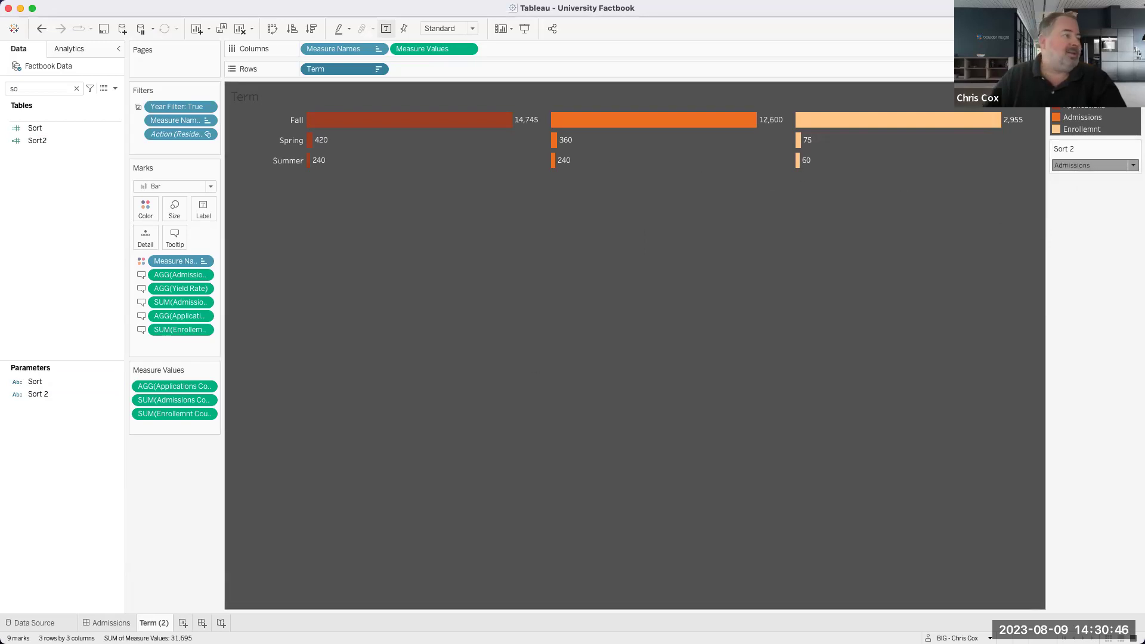
# Switch the Admissions dashboard to Show Rates and go to the worksheet behind its Term view
pyautogui.click(111, 623)
pyautogui.click(837, 62)
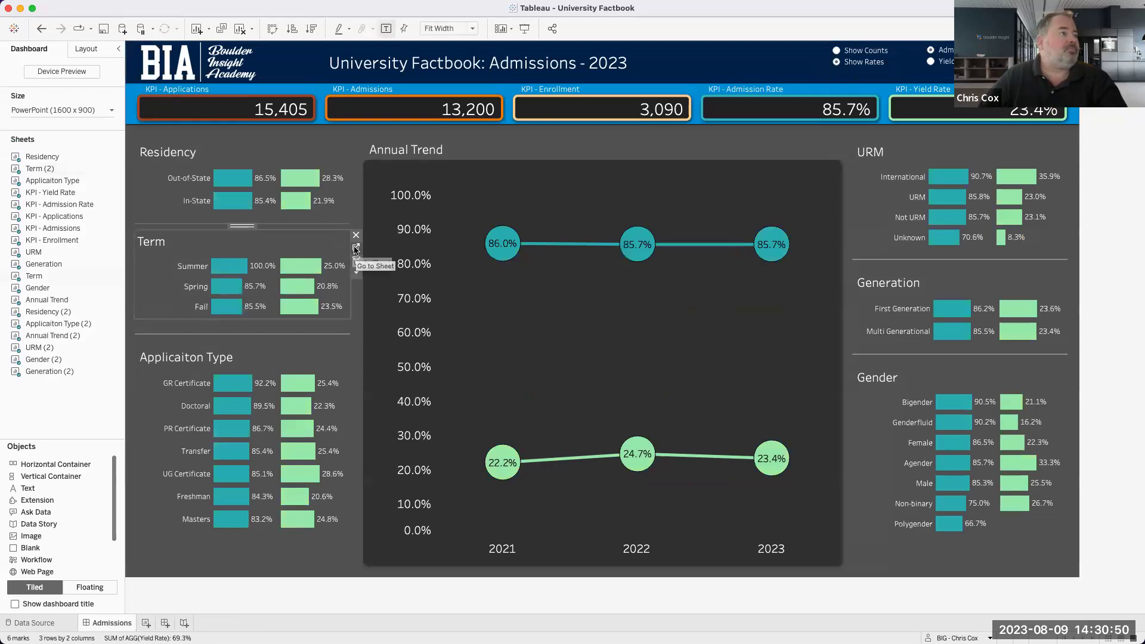
pyautogui.click(356, 247)
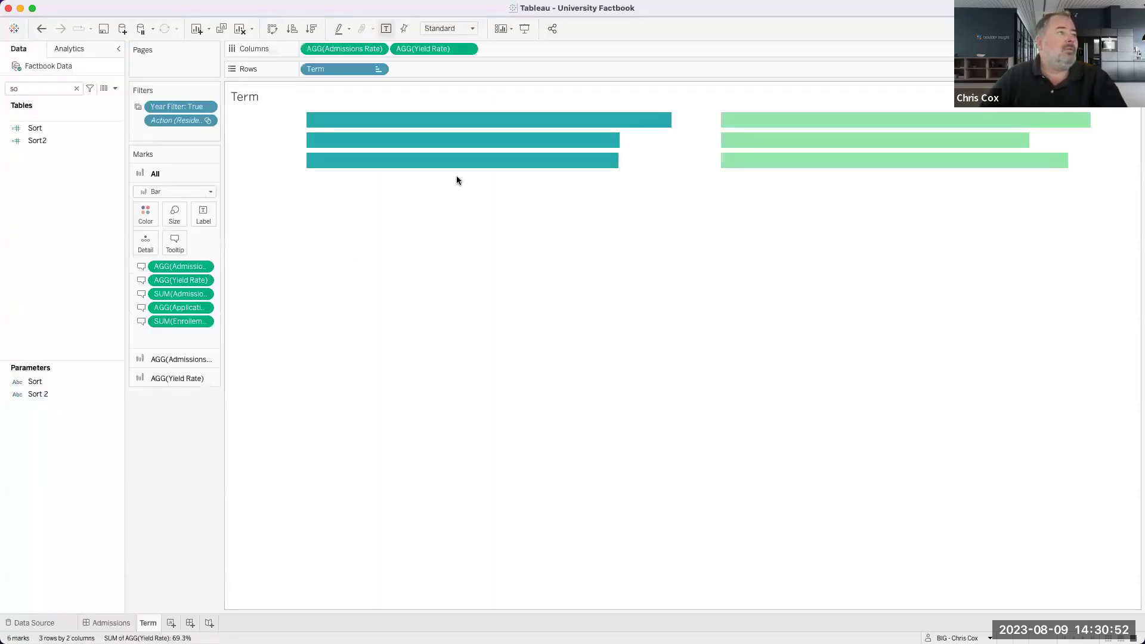
# Format the Term worksheet's shading with a dark navy background so the white labels can be read
pyautogui.rightClick(653, 144)
pyautogui.click(674, 198)
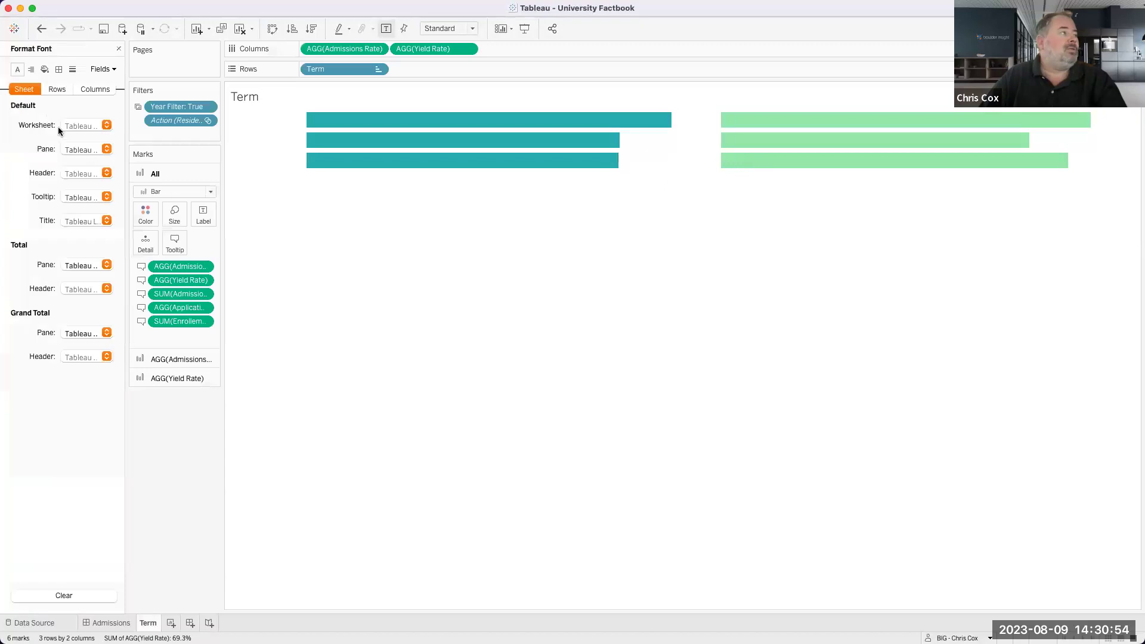
pyautogui.click(45, 70)
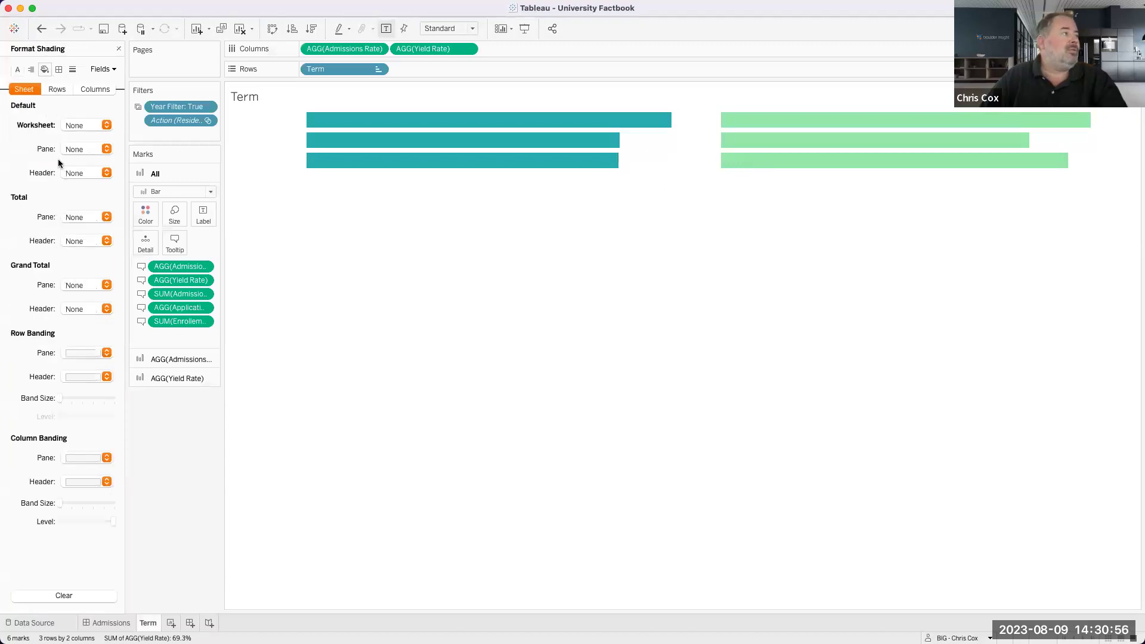
pyautogui.click(70, 127)
pyautogui.click(66, 220)
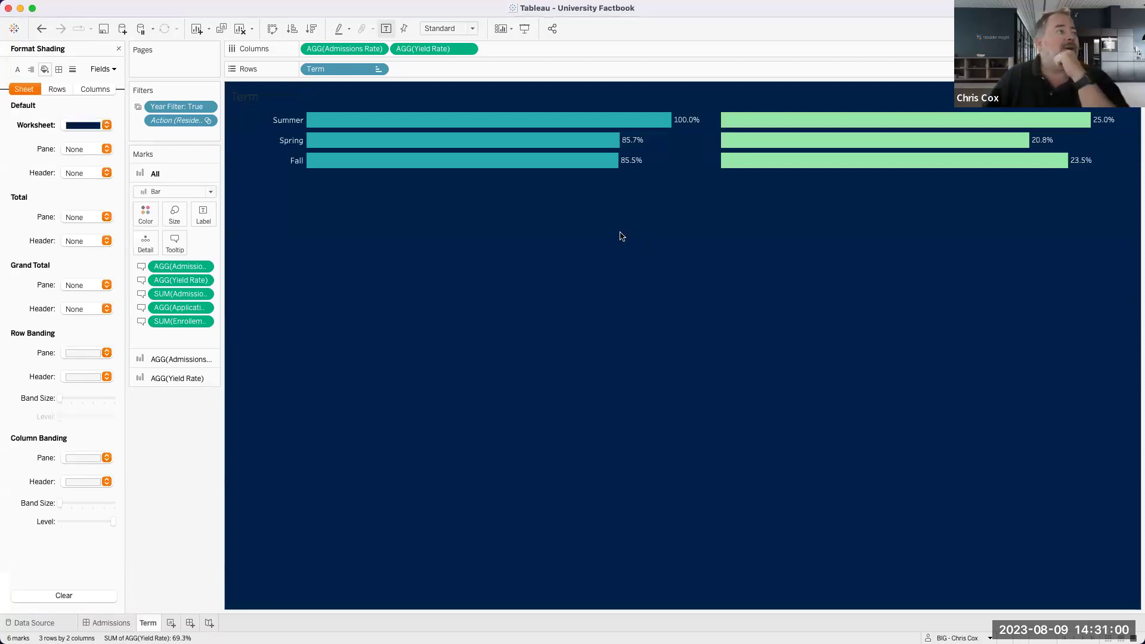
pyautogui.click(118, 50)
# Show the Sort parameter control on the Term worksheet and set it to Yield
pyautogui.rightClick(62, 377)
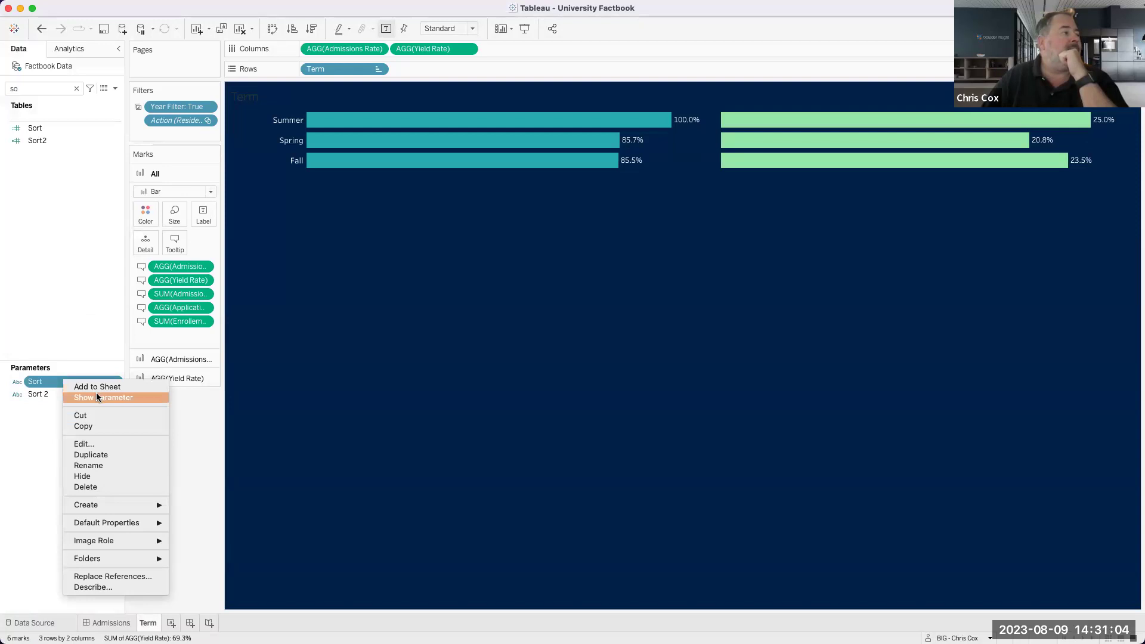
pyautogui.click(96, 396)
pyautogui.click(1102, 112)
pyautogui.click(1086, 127)
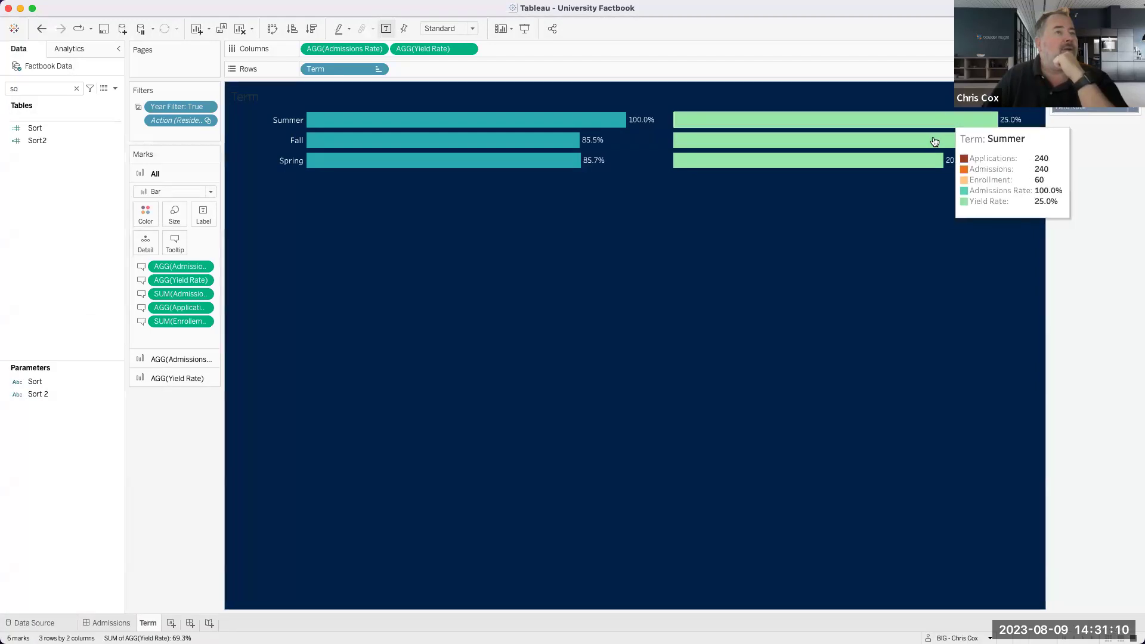
# Review the order of the Term bars by yield rate and return to the Admissions dashboard
pyautogui.moveTo(900, 162)
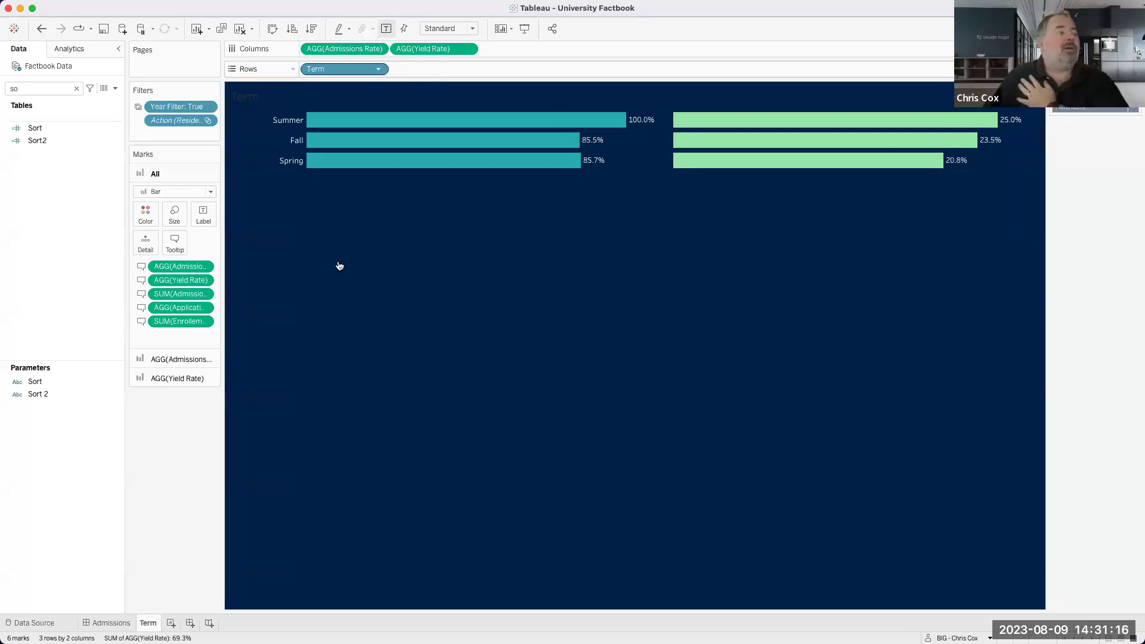
pyautogui.moveTo(107, 623)
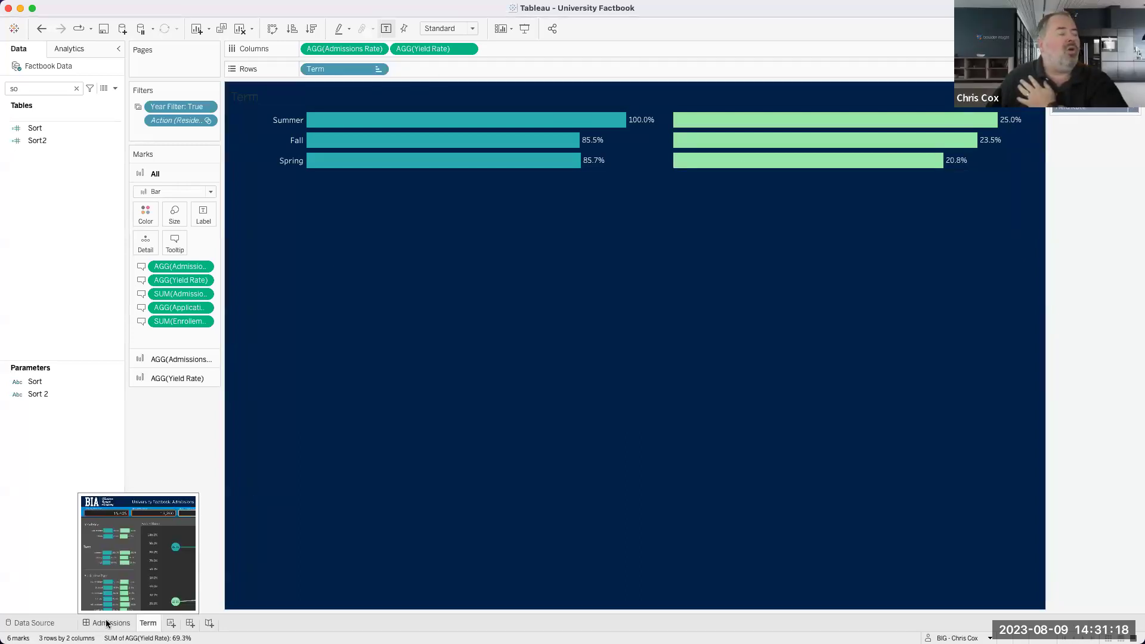
pyautogui.click(107, 623)
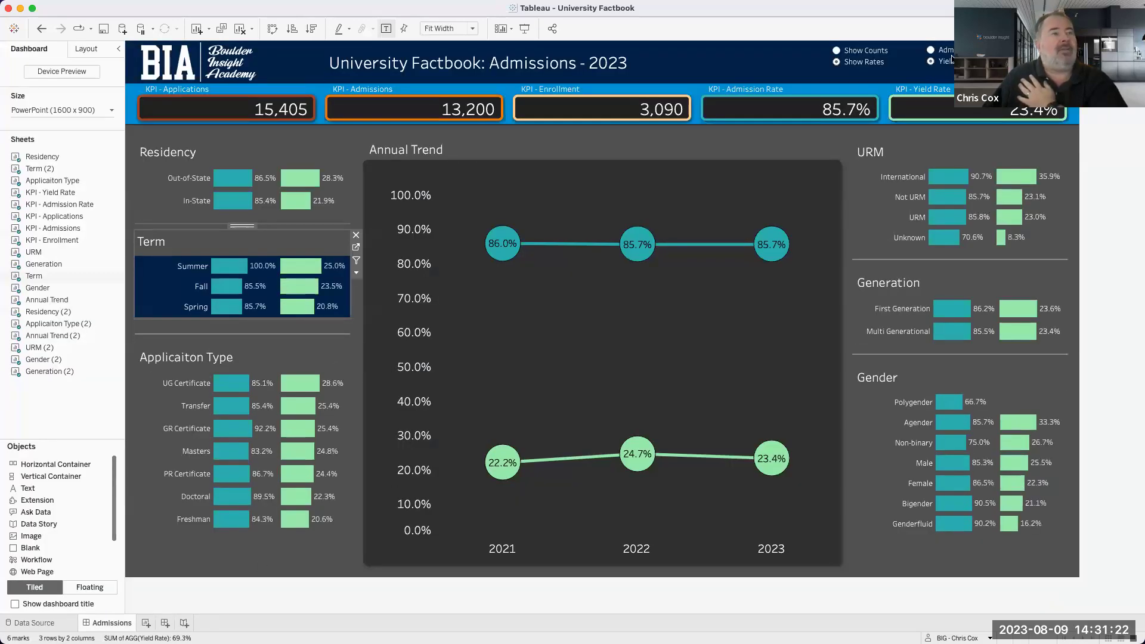
# Check which parameters are shown for the application type view on the dashboard
pyautogui.click(313, 357)
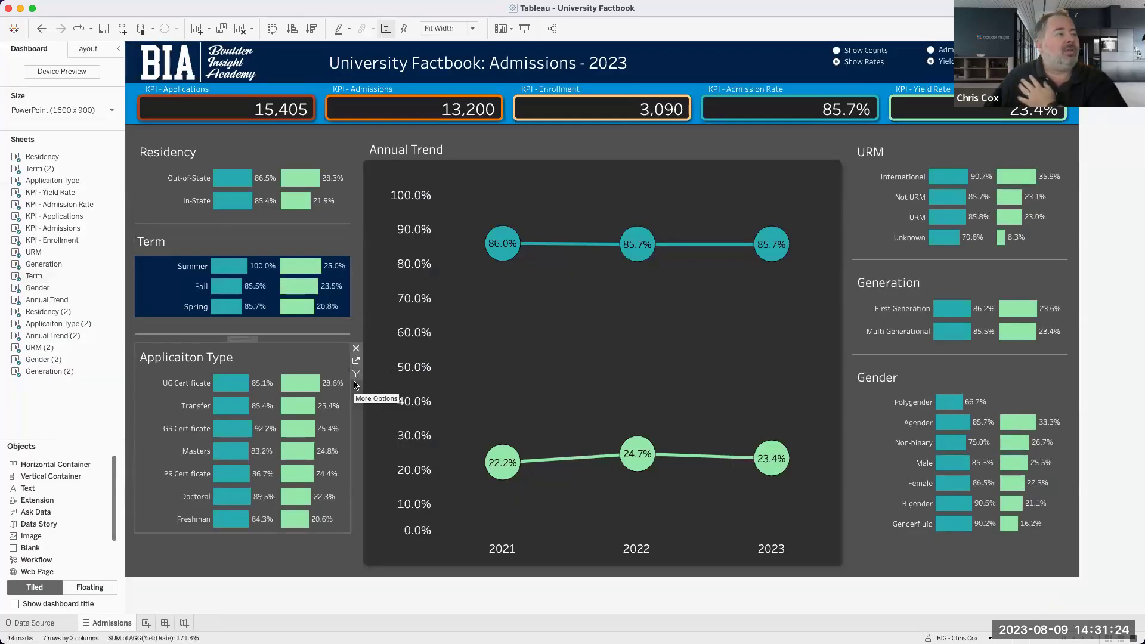
pyautogui.click(356, 386)
pyautogui.moveTo(418, 492)
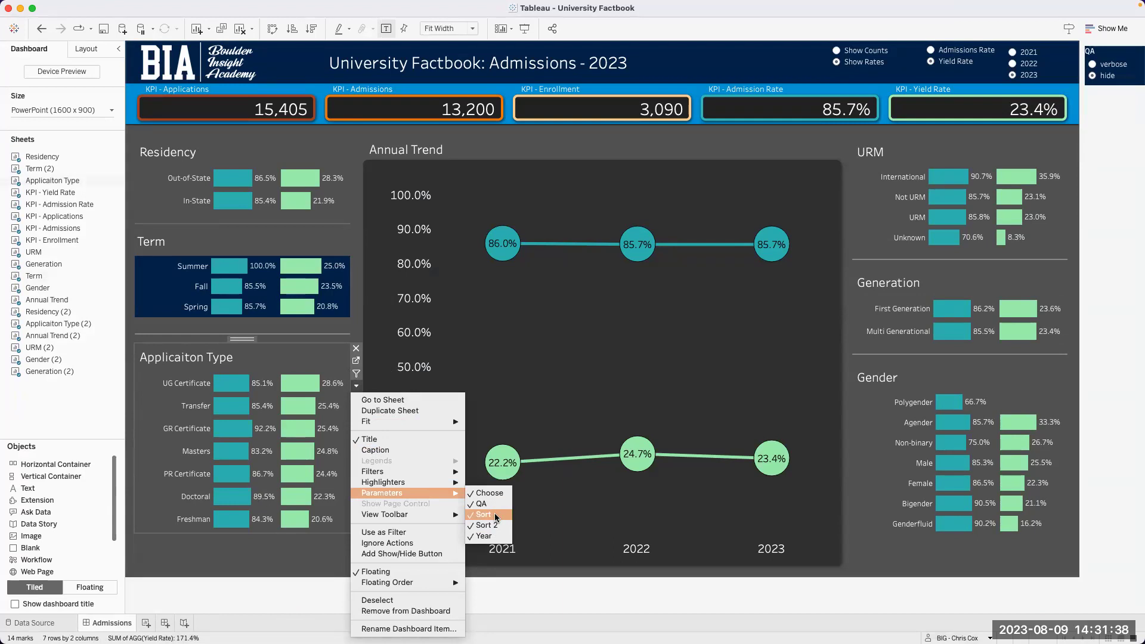
pyautogui.click(520, 586)
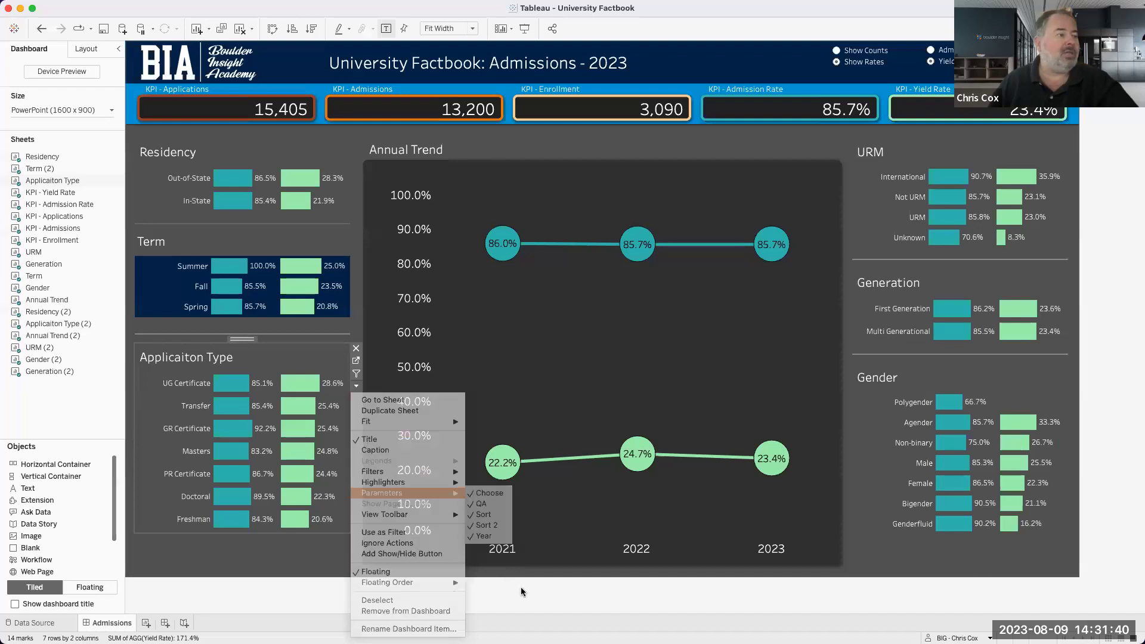
# Add a new worksheet and start a new parameter named "antyhing"
pyautogui.click(183, 624)
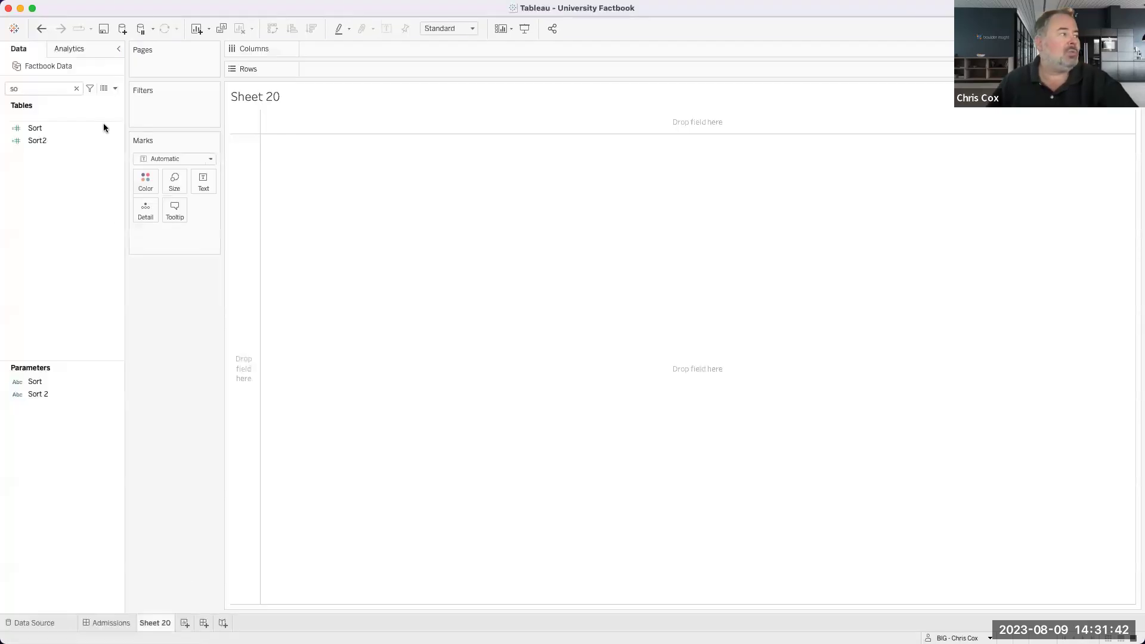
pyautogui.click(110, 88)
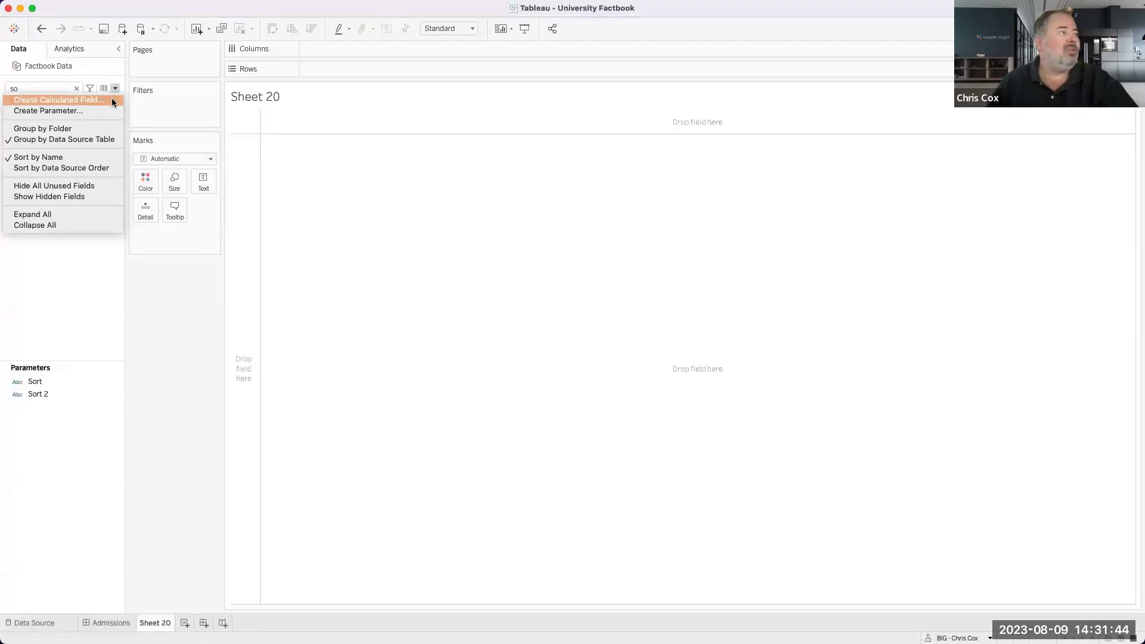
pyautogui.click(106, 109)
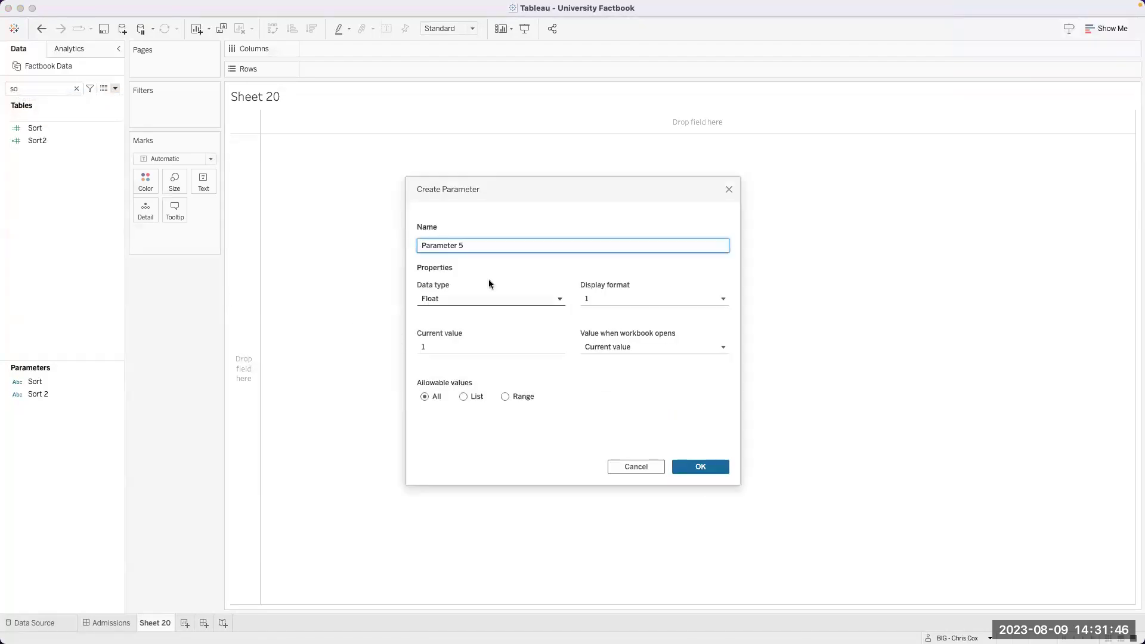
pyautogui.moveTo(482, 245); pyautogui.dragTo(383, 241)
pyautogui.write('antyhi')
pyautogui.press('Tab')
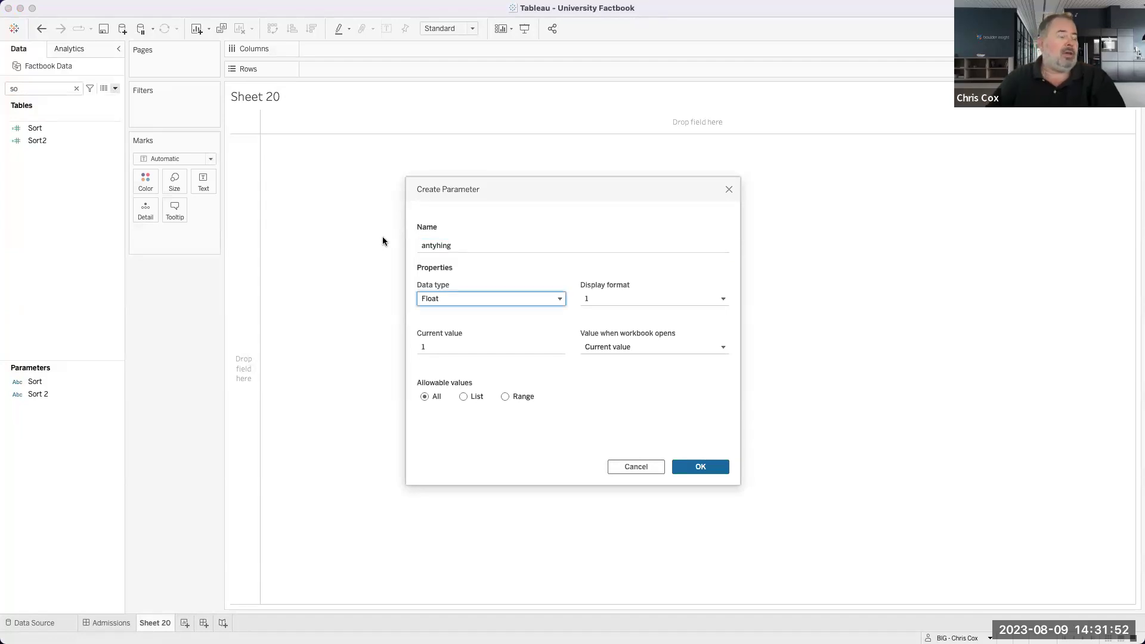
# Define the parameter as a String with a list of allowable values, Sort 1 and Sort 2, and create it
pyautogui.click(483, 299)
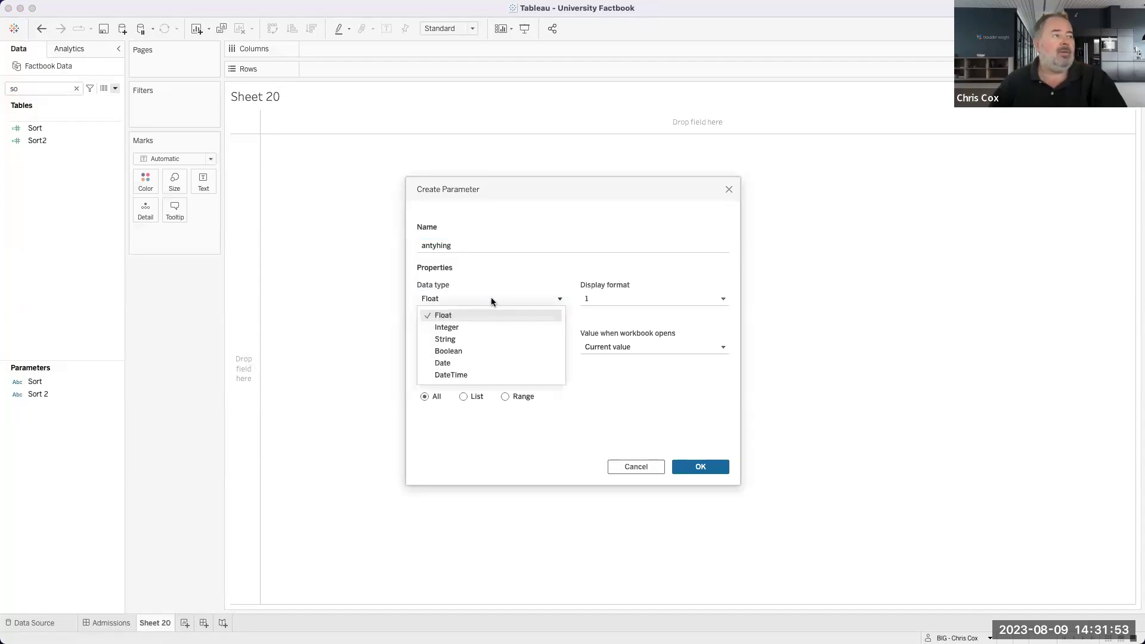
pyautogui.click(458, 340)
pyautogui.click(464, 396)
pyautogui.click(446, 433)
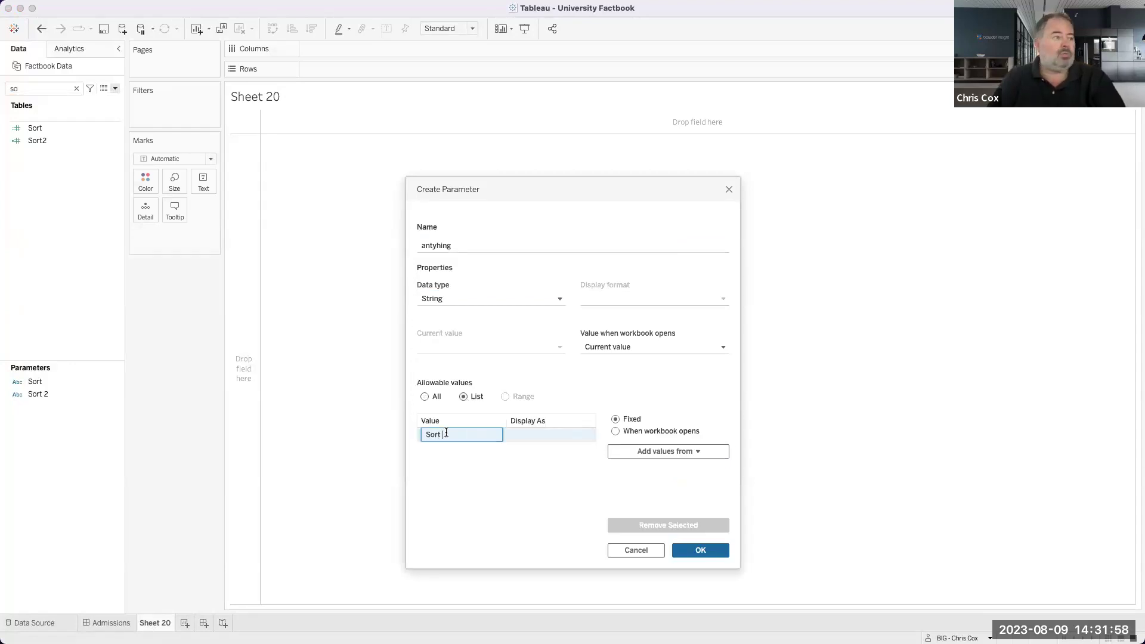
pyautogui.press('Return')
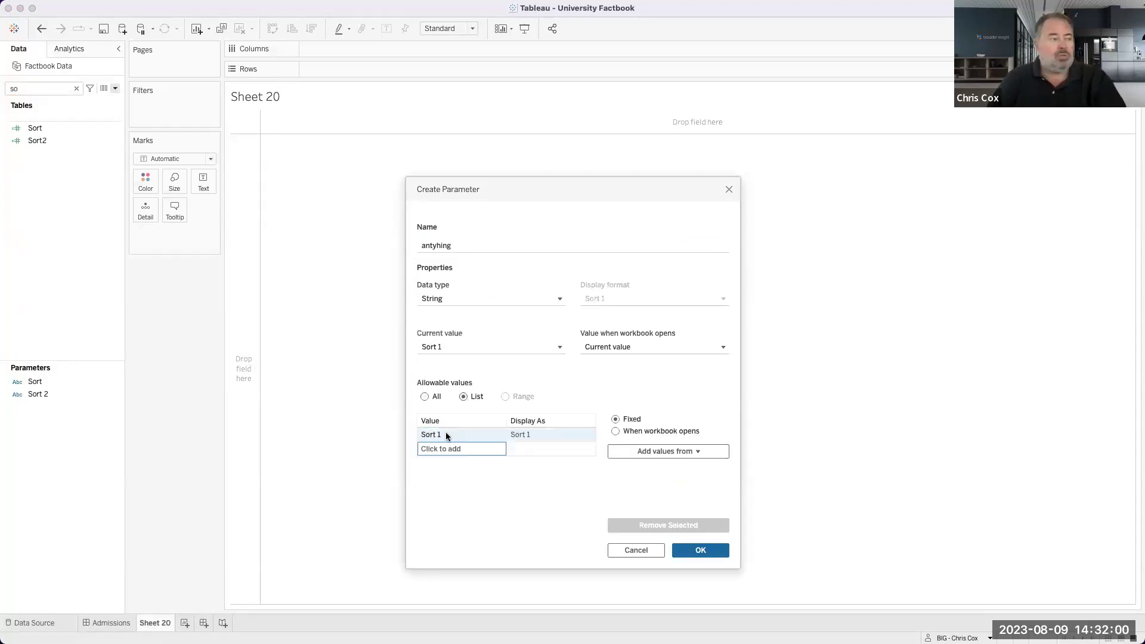
pyautogui.click(434, 446)
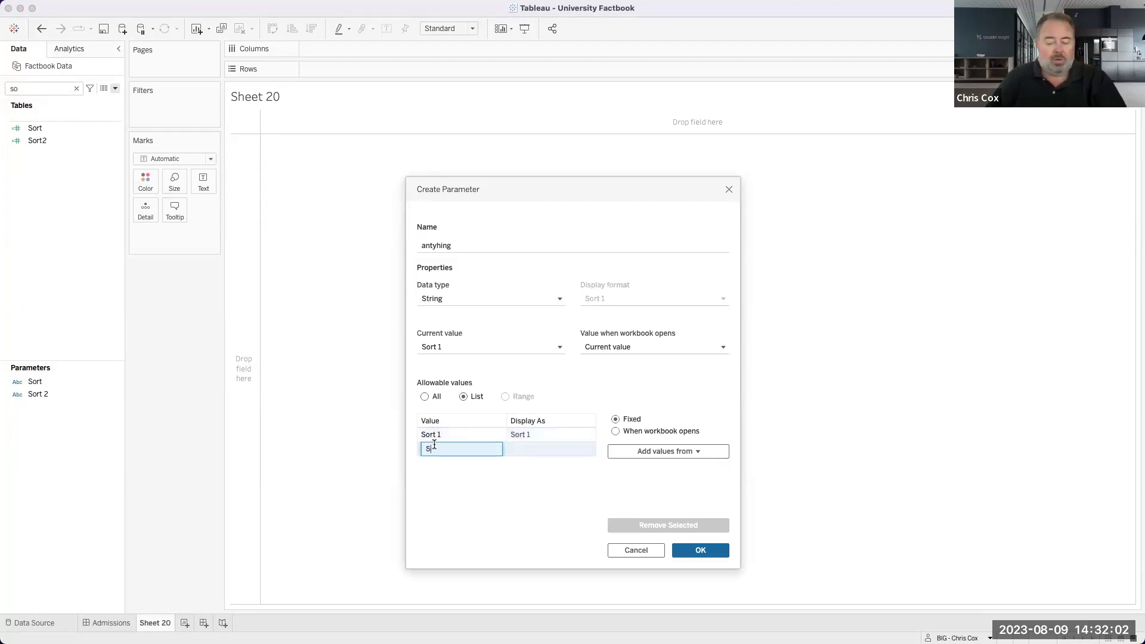
pyautogui.write('Sort 2')
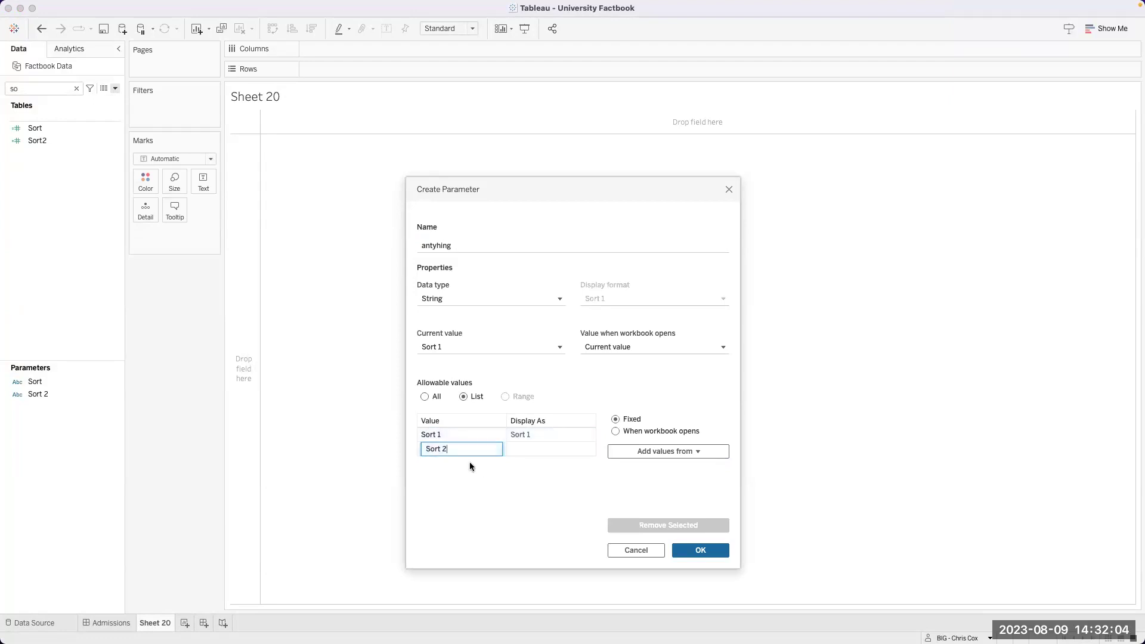
pyautogui.press('Return')
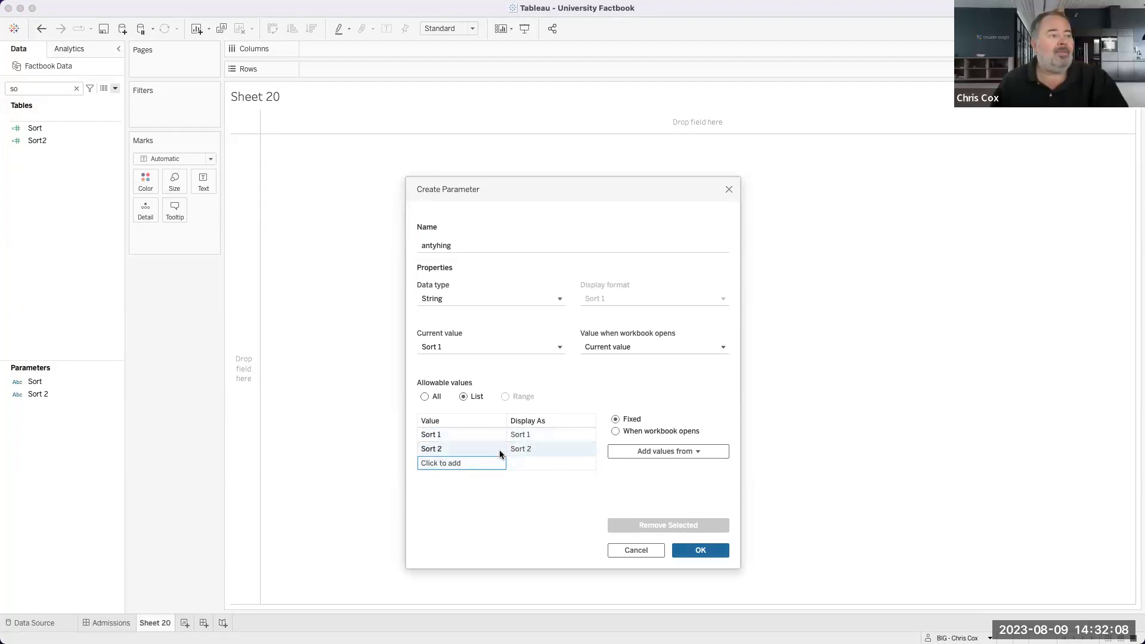
pyautogui.click(702, 549)
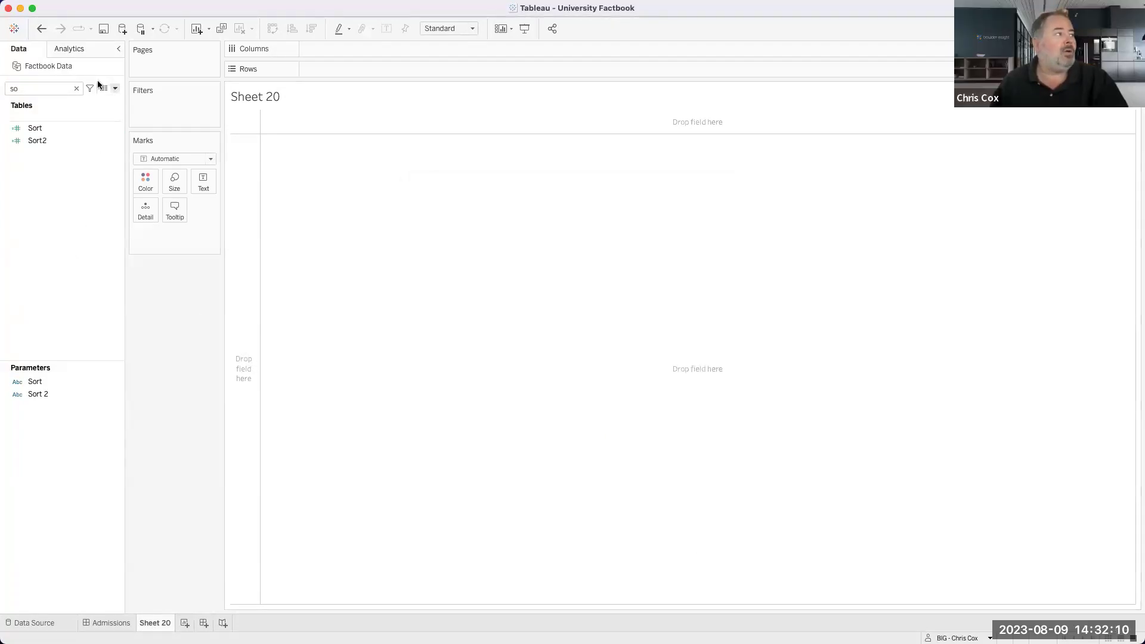
# Start a calculated field with the condition If [antyhing] = "Sort 1" then
pyautogui.click(116, 88)
pyautogui.click(106, 100)
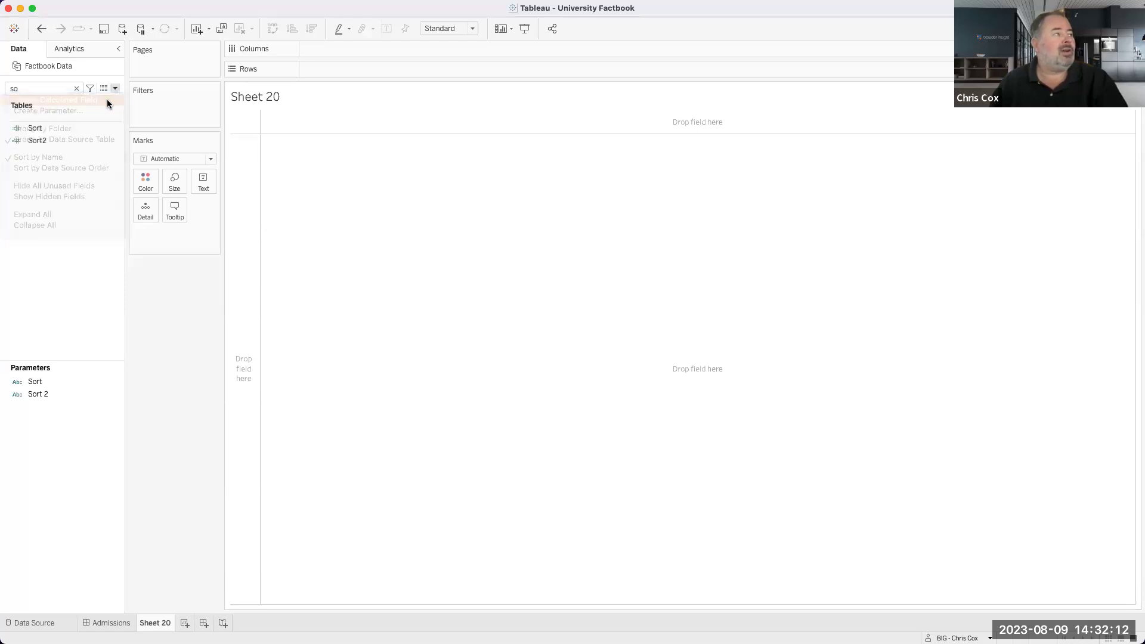
pyautogui.click(585, 290)
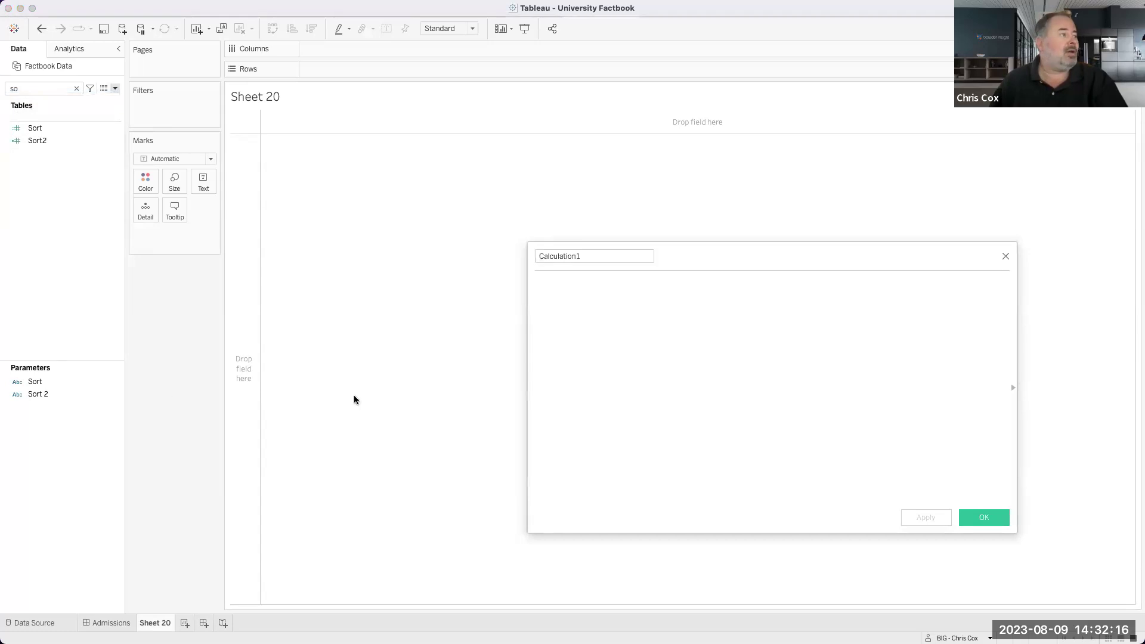
pyautogui.click(75, 89)
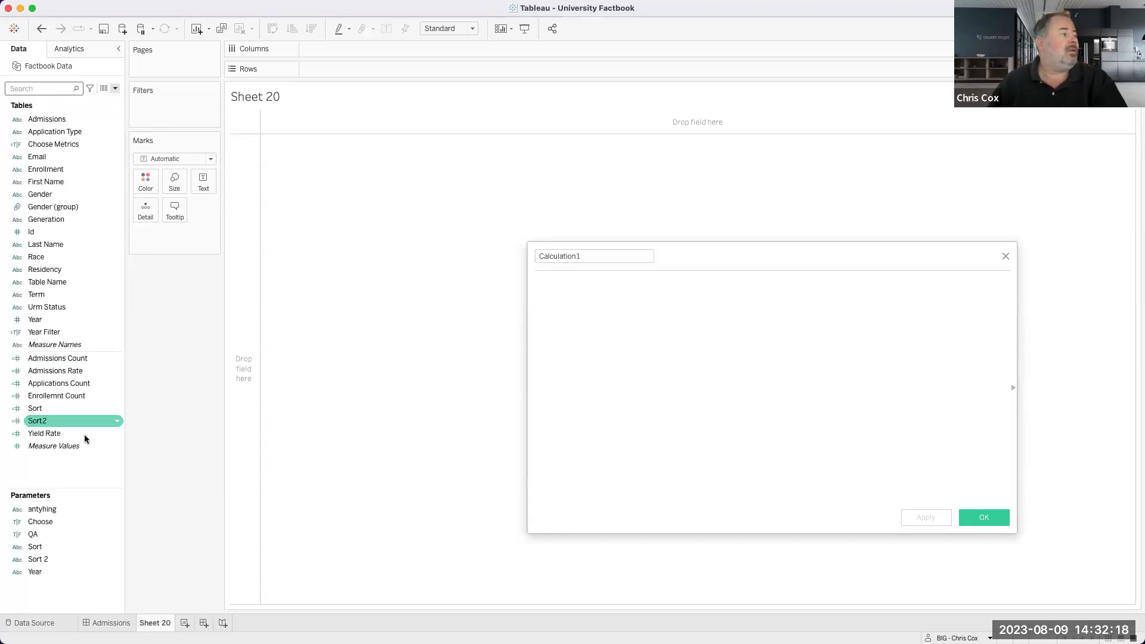
pyautogui.moveTo(63, 512); pyautogui.dragTo(713, 342)
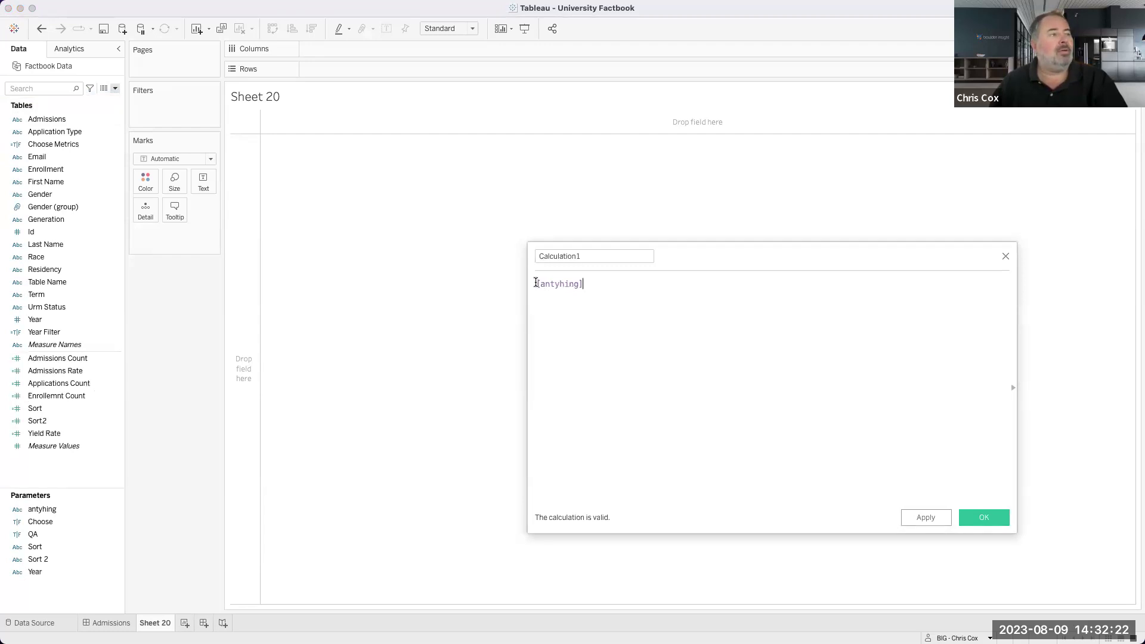
pyautogui.write('If ')
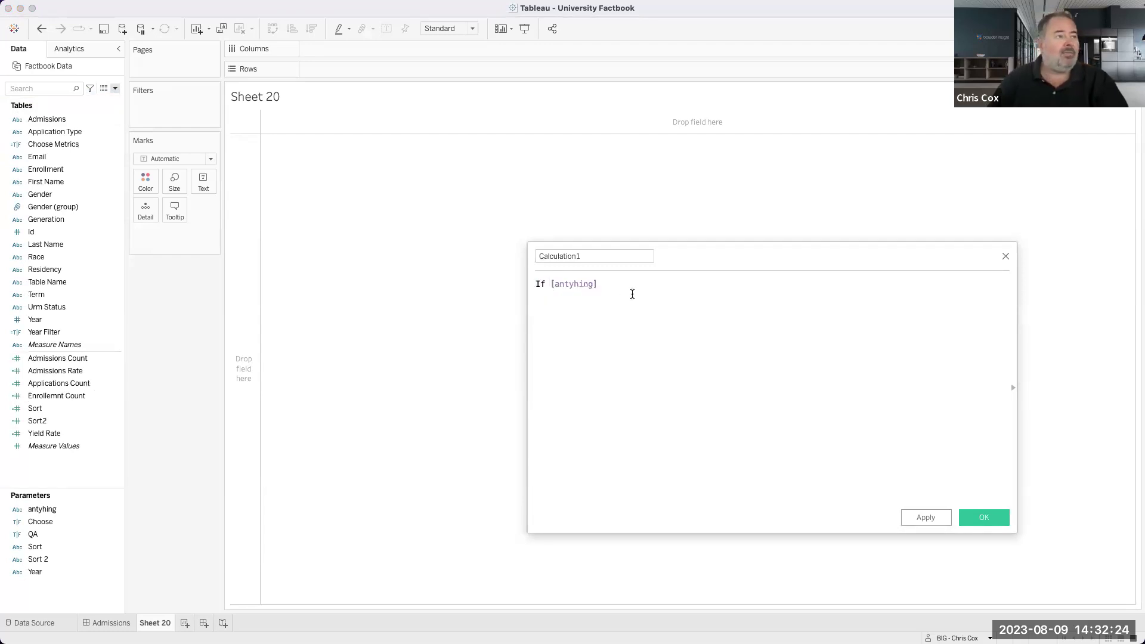
pyautogui.write(' = S')
pyautogui.press('BackSpace')
pyautogui.write('"Sort 1" then')
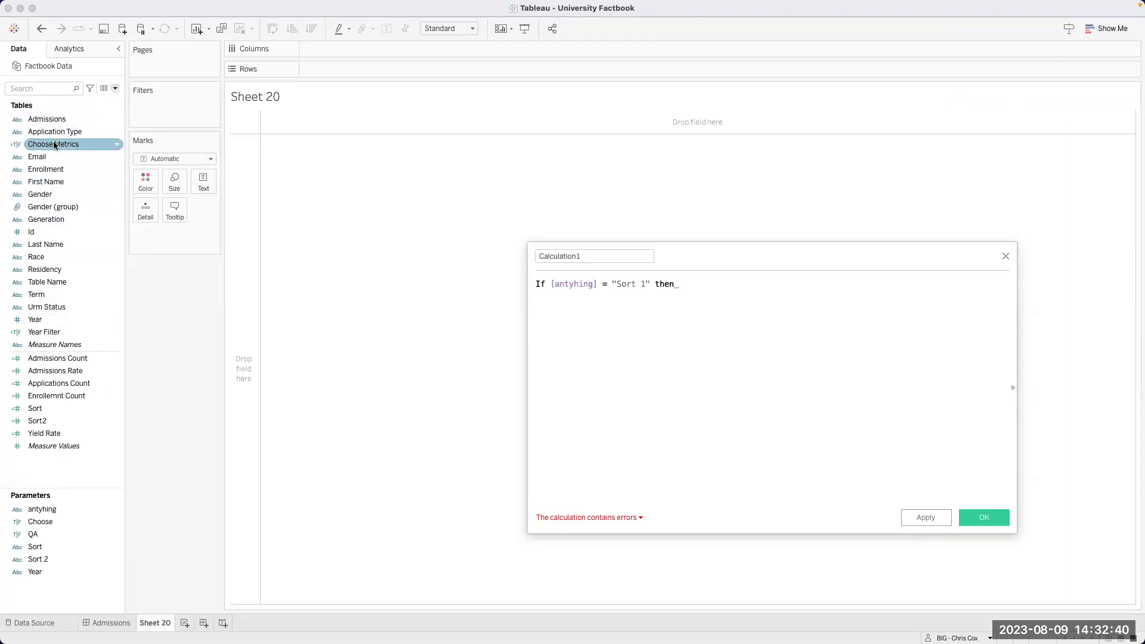
# Return [Yield Rate] for the first condition, start an elseif line, and close the calculation without saving it
pyautogui.doubleClick(77, 435)
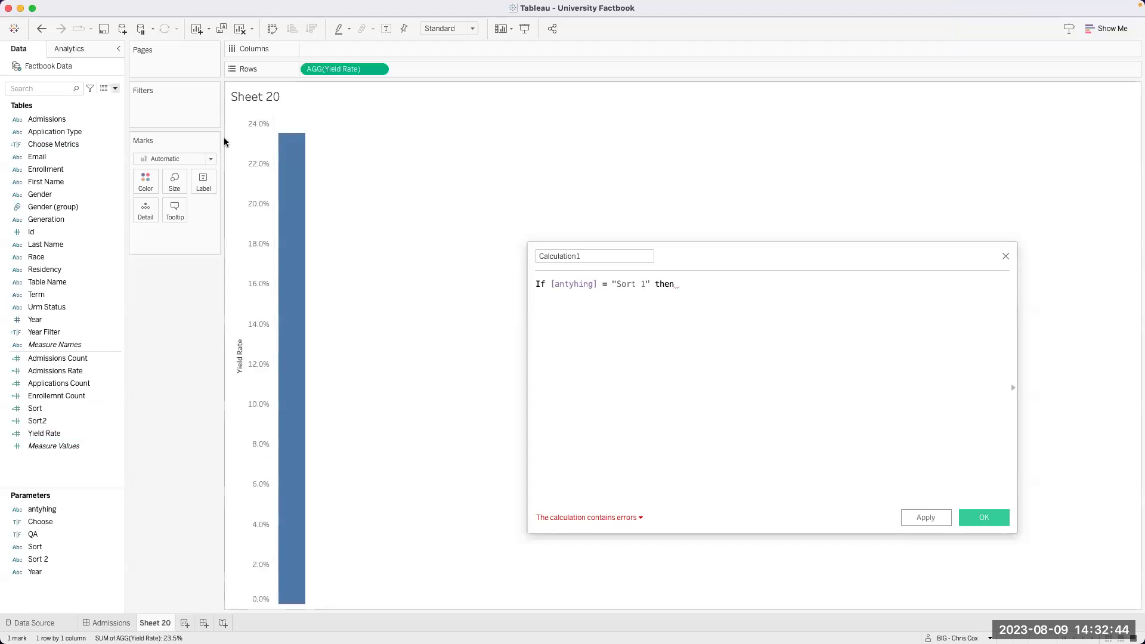
pyautogui.moveTo(325, 70); pyautogui.dragTo(779, 306)
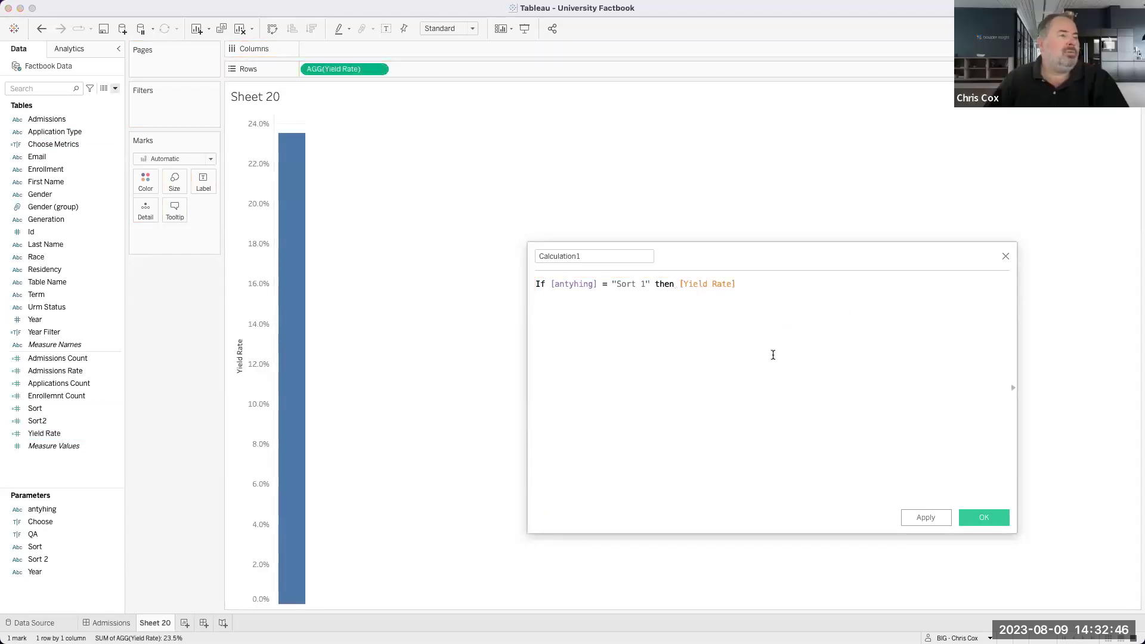
pyautogui.press('Return')
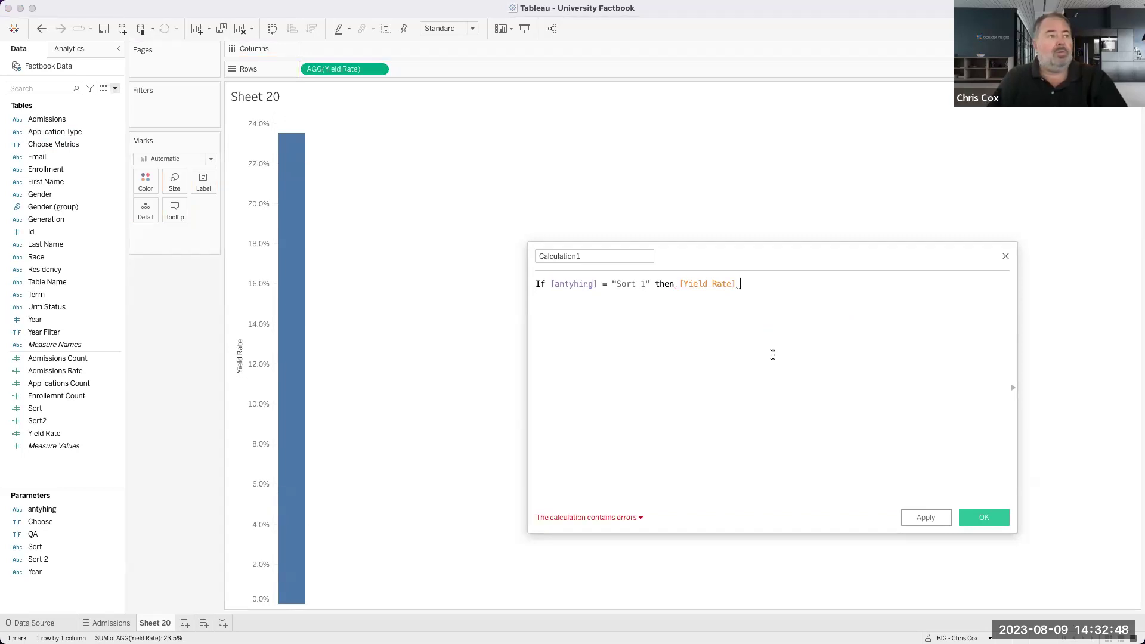
pyautogui.write('elseif')
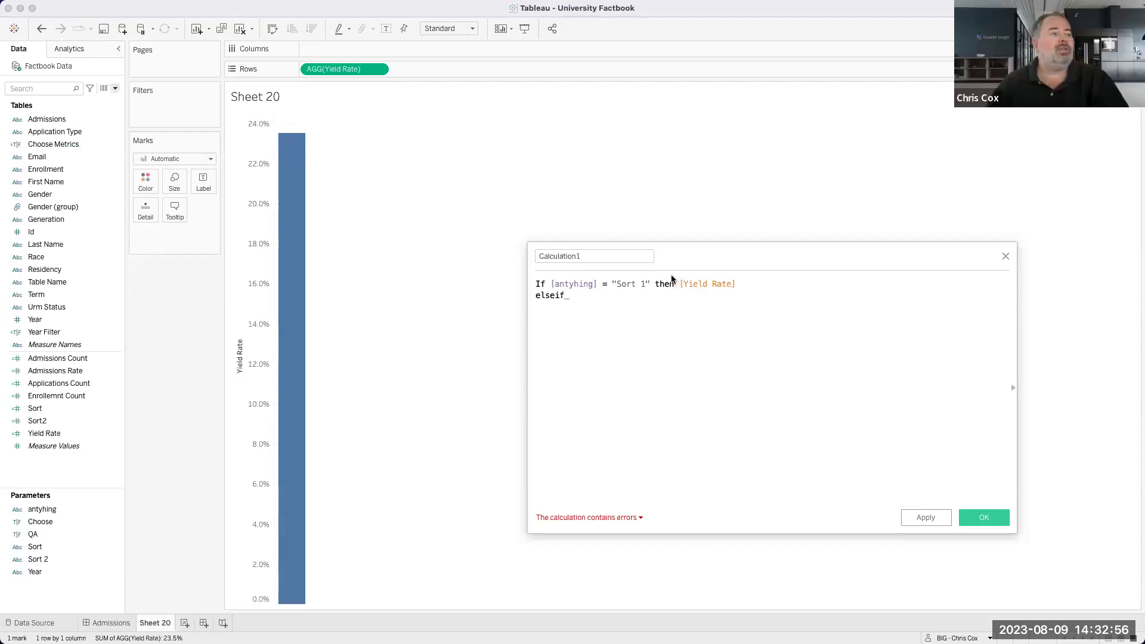
pyautogui.click(1005, 257)
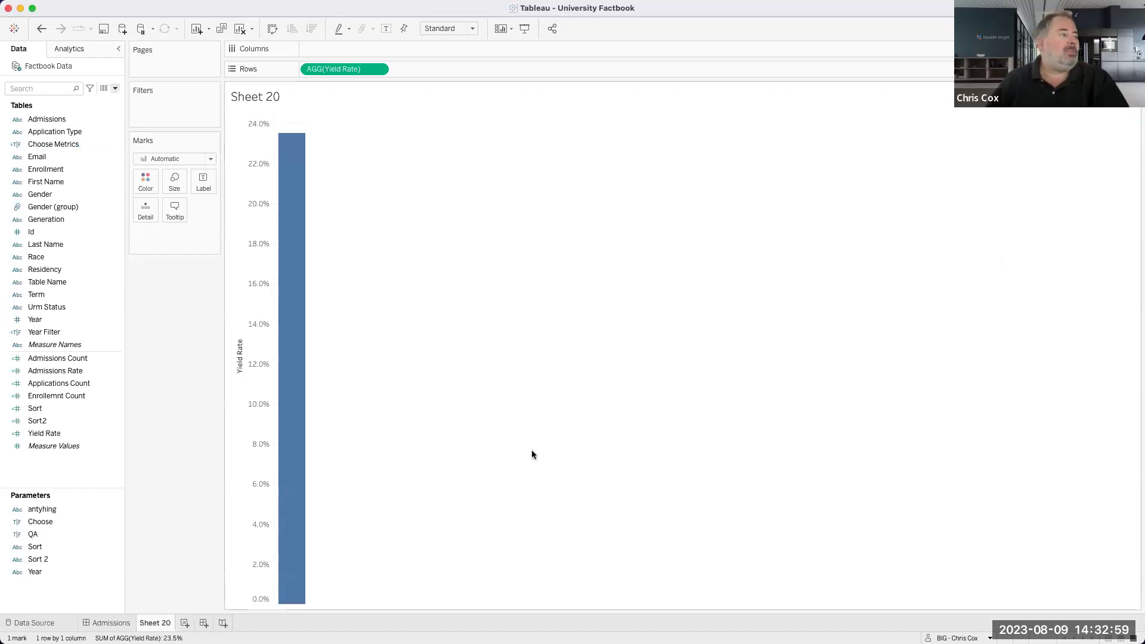
# Go to the Term worksheet from the Admissions dashboard and search its fields for "sort"
pyautogui.click(111, 622)
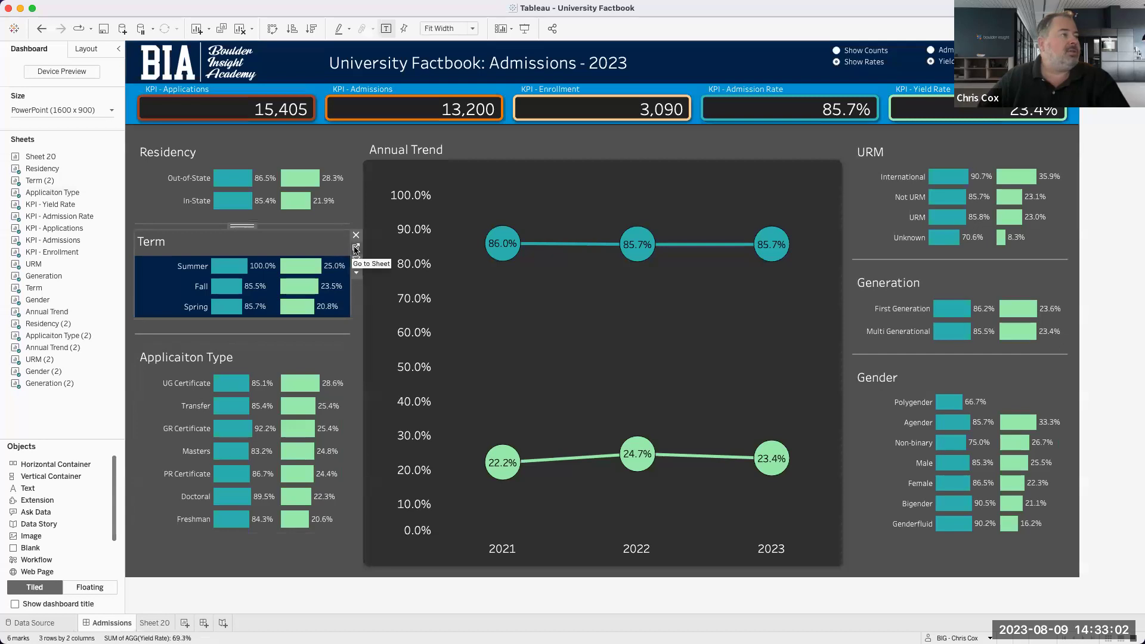
pyautogui.click(356, 248)
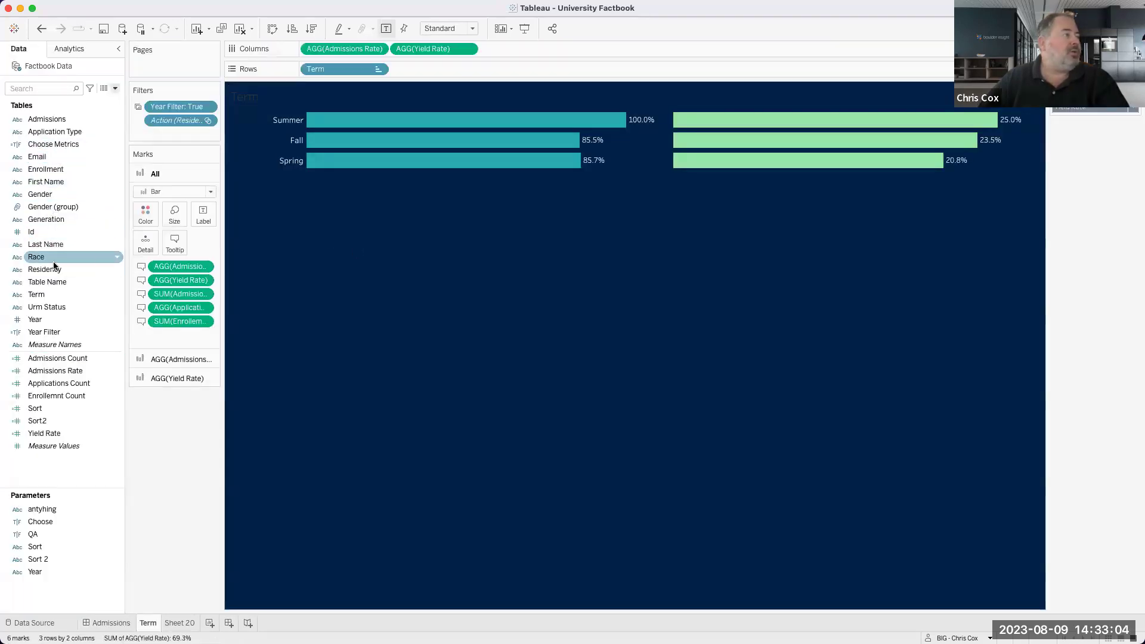
pyautogui.click(49, 87)
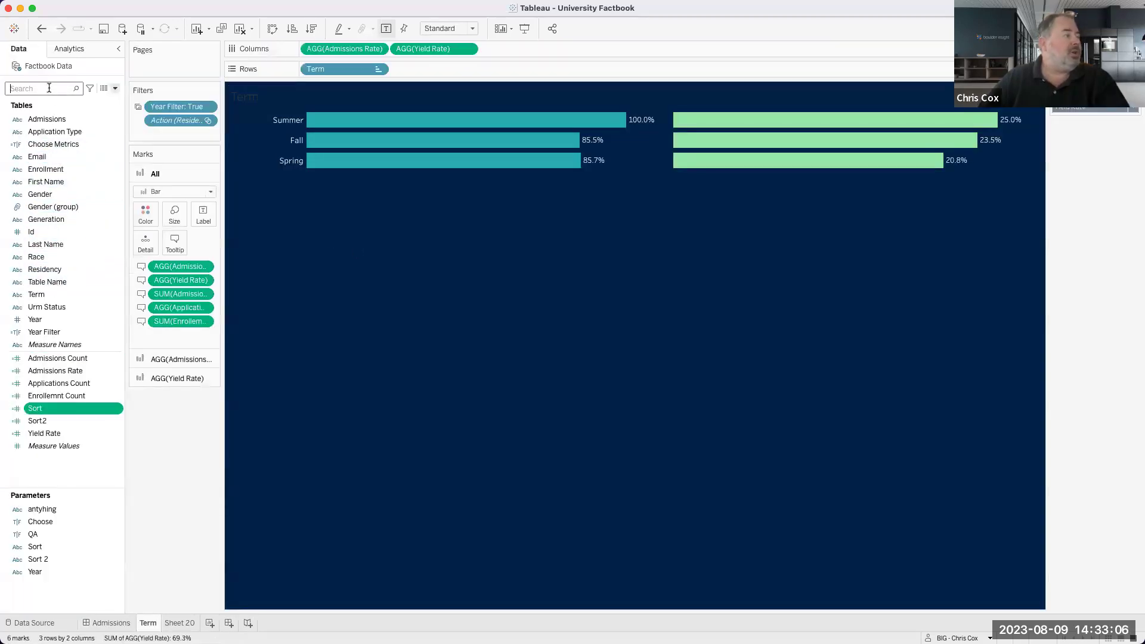
pyautogui.write('sort')
# Add the Sort2 field to Rows as a discrete field and place it ahead of Term
pyautogui.moveTo(42, 140); pyautogui.dragTo(299, 68)
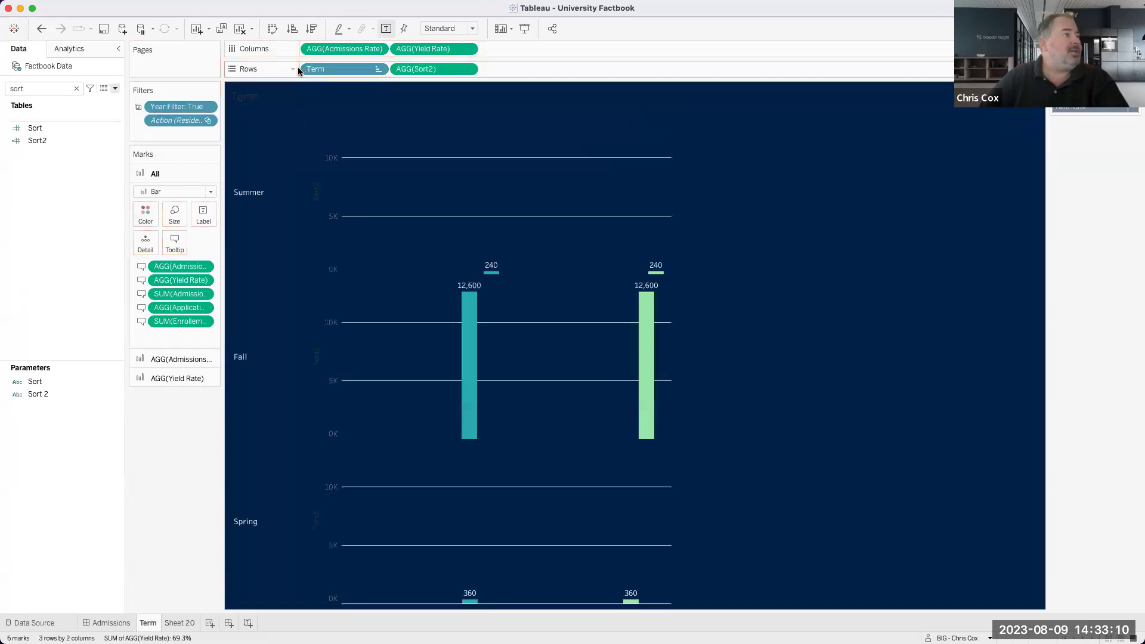
pyautogui.click(468, 69)
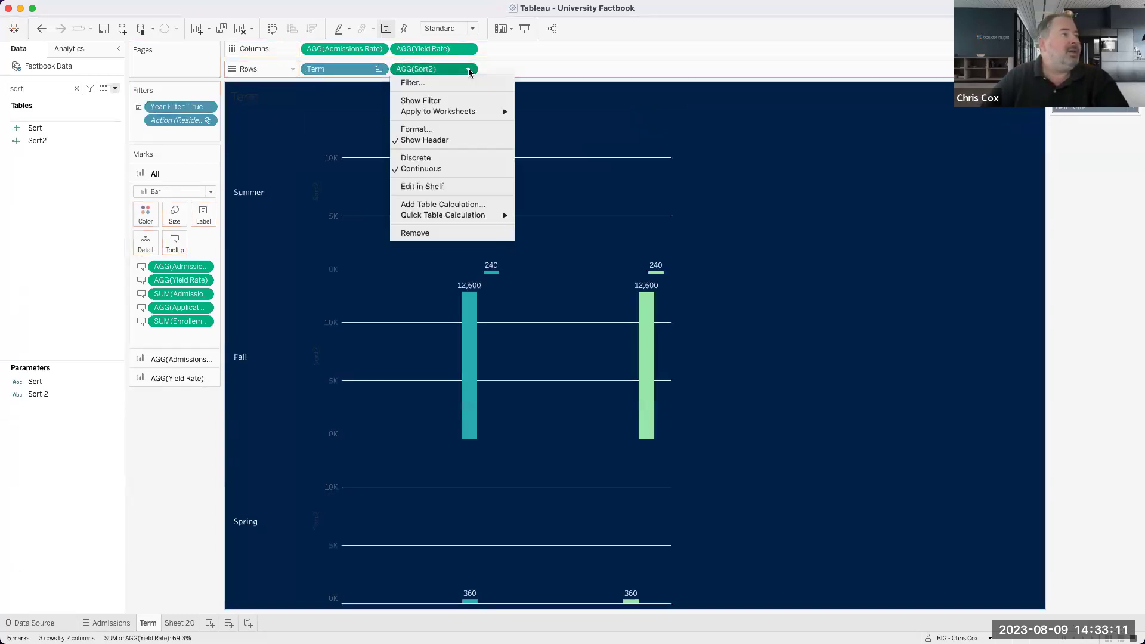
pyautogui.click(444, 158)
pyautogui.moveTo(411, 69); pyautogui.dragTo(310, 69)
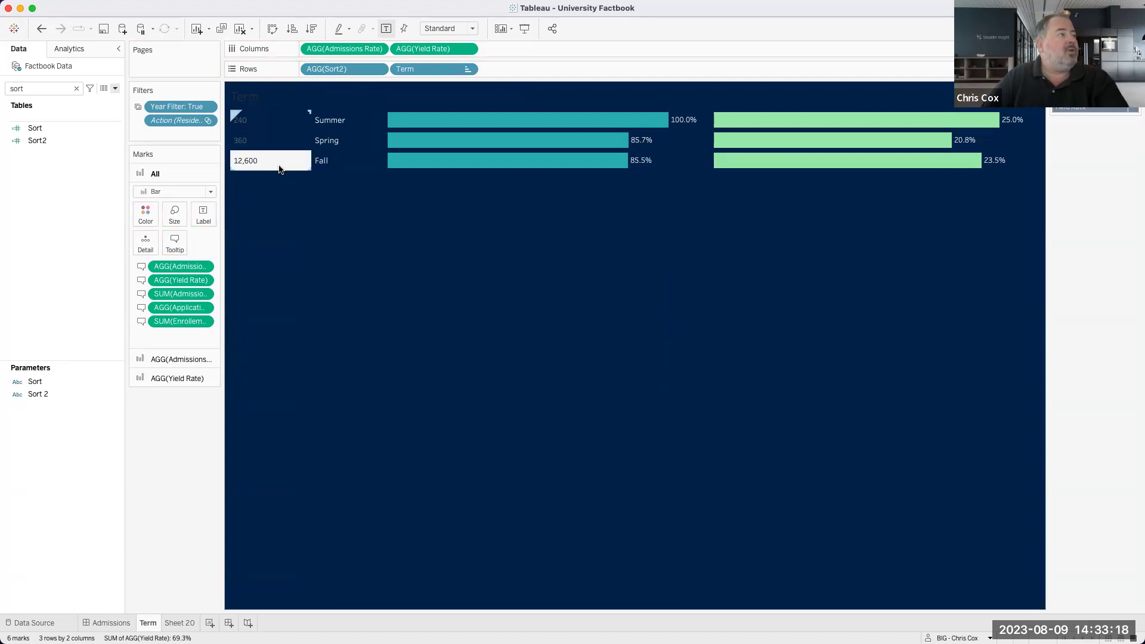
# Replace Sort2 on Rows with the Sort field, make it discrete, and place it ahead of Term
pyautogui.moveTo(357, 70); pyautogui.dragTo(411, 76)
pyautogui.click(465, 70)
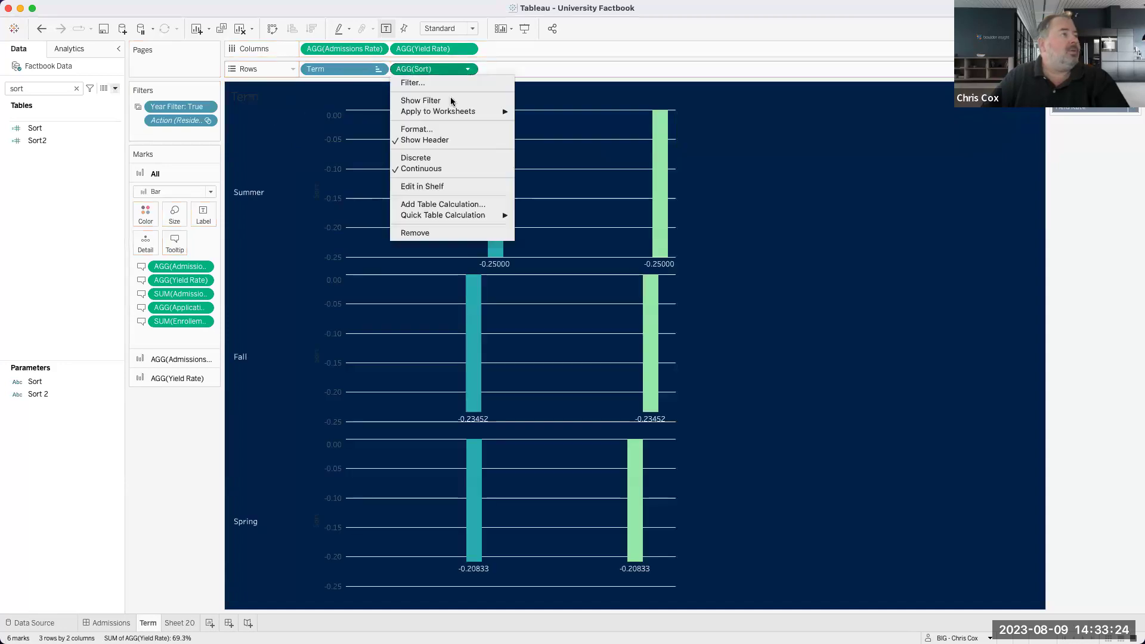
pyautogui.click(429, 156)
pyautogui.moveTo(427, 72); pyautogui.dragTo(307, 72)
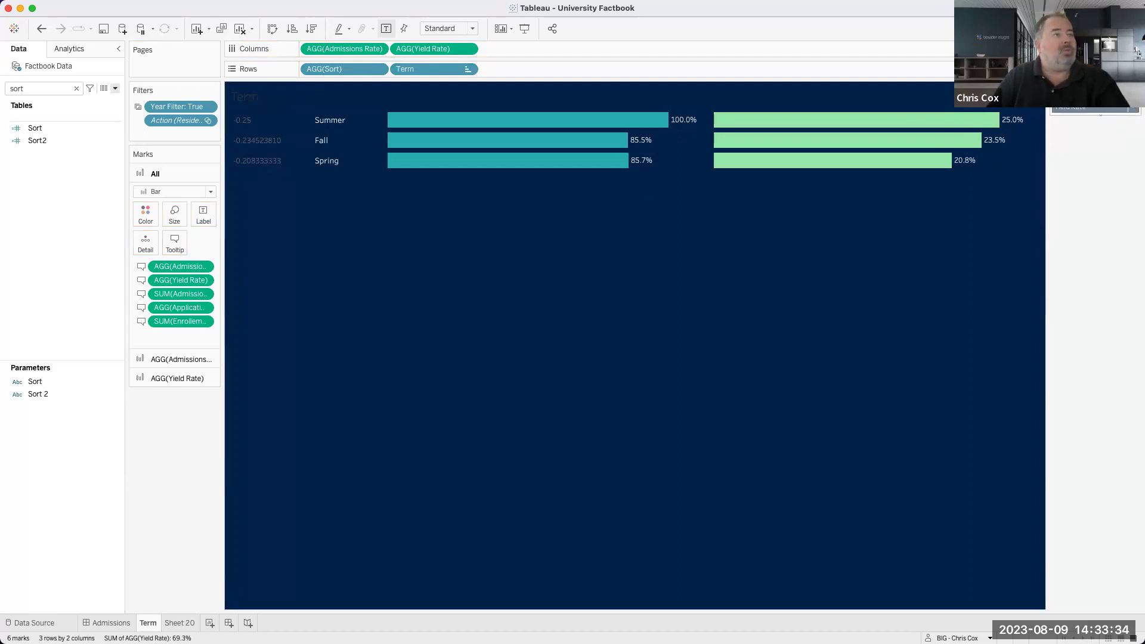
# Set the Sort parameter on the Term worksheet to Admissions Rate and inspect the order of the term bars
pyautogui.moveTo(950, 167)
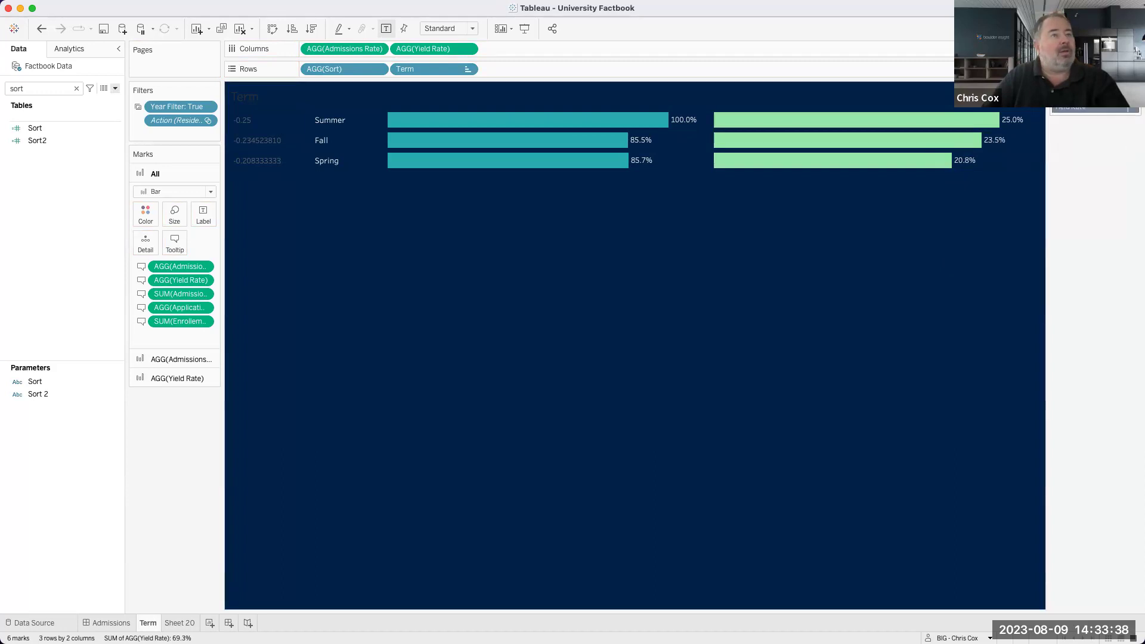
pyautogui.click(1110, 107)
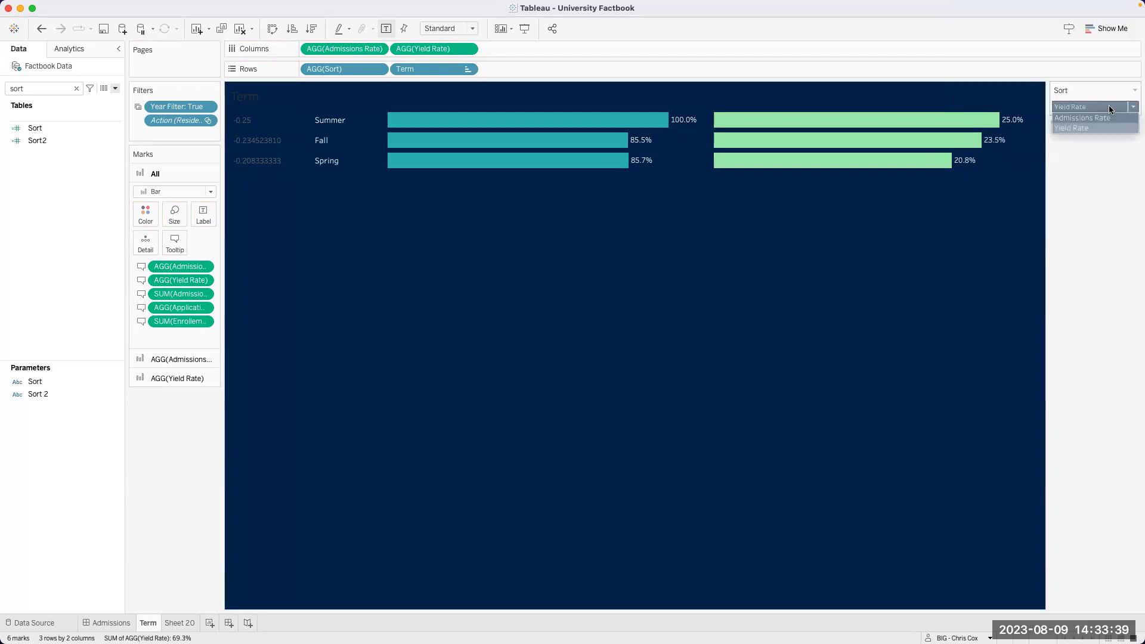
pyautogui.click(1082, 128)
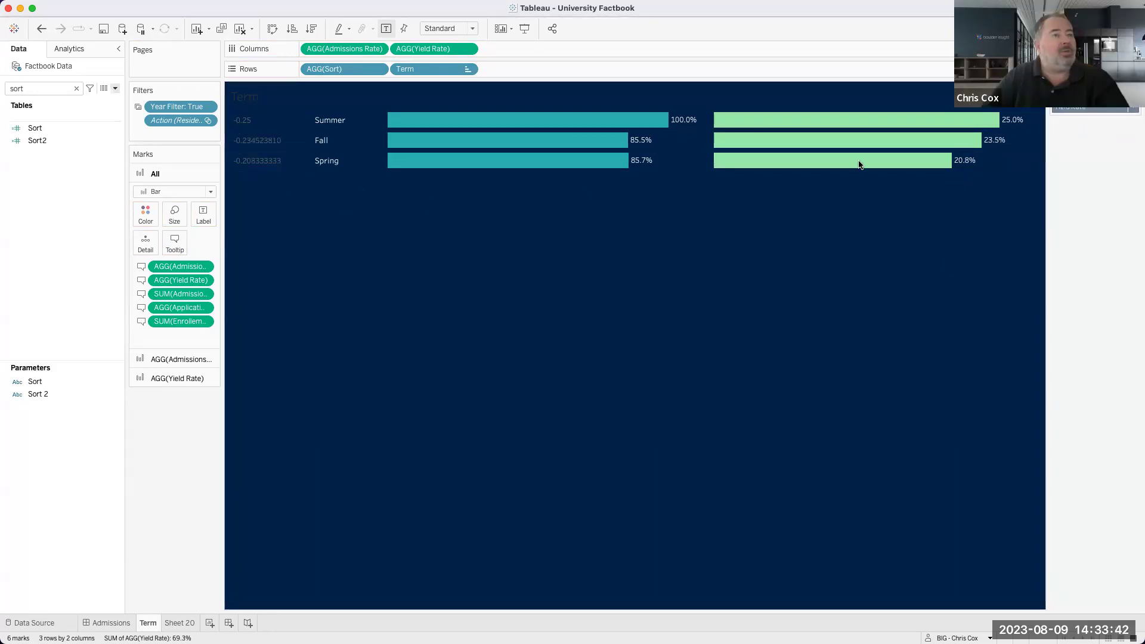
pyautogui.click(1065, 111)
pyautogui.click(1065, 118)
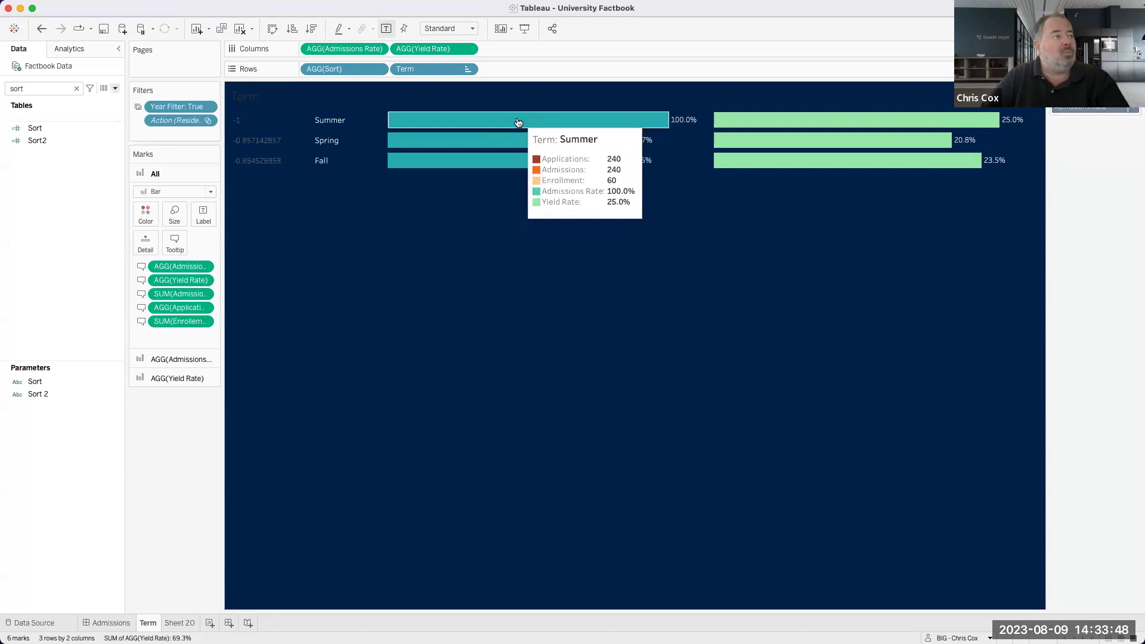
pyautogui.moveTo(511, 145)
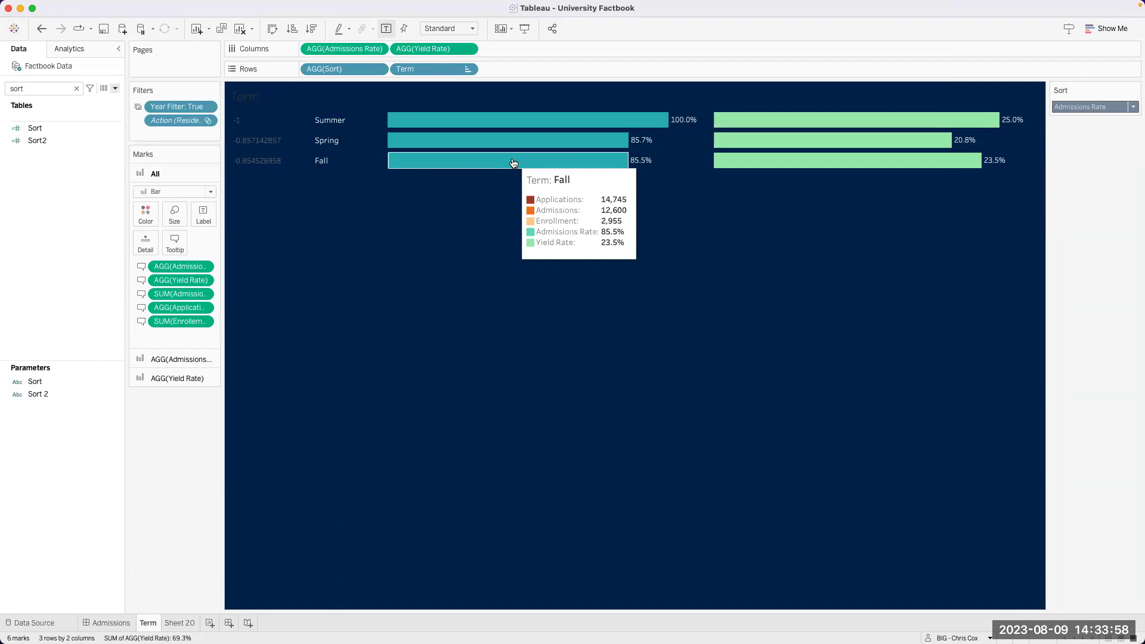
# Review the sort settings of the Term field on Rows and close them without changes
pyautogui.click(468, 69)
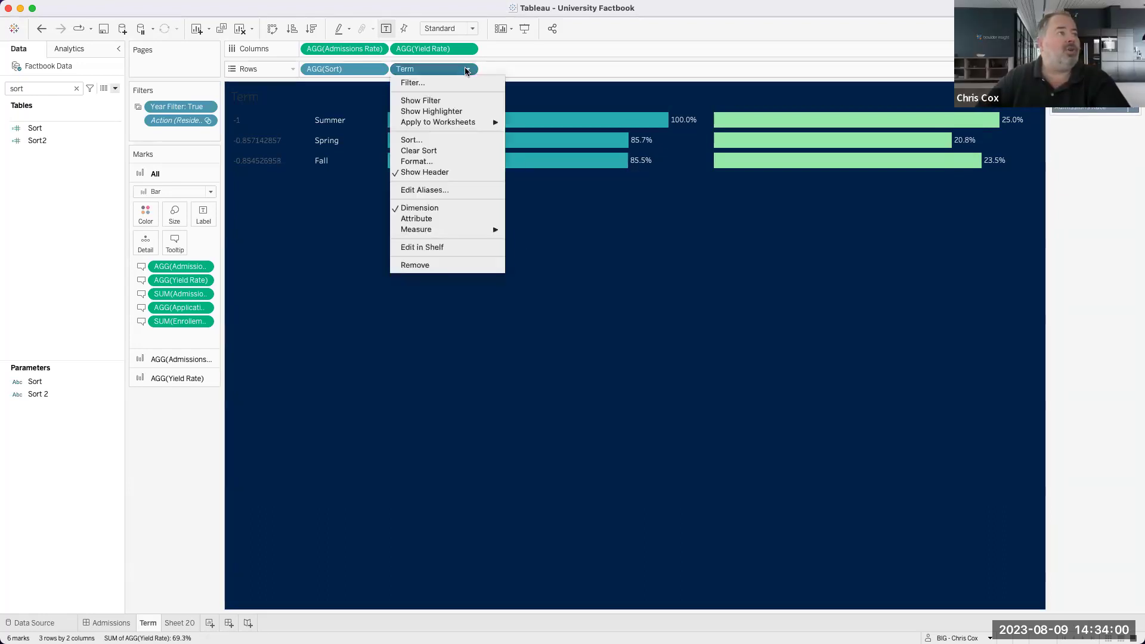
pyautogui.click(451, 141)
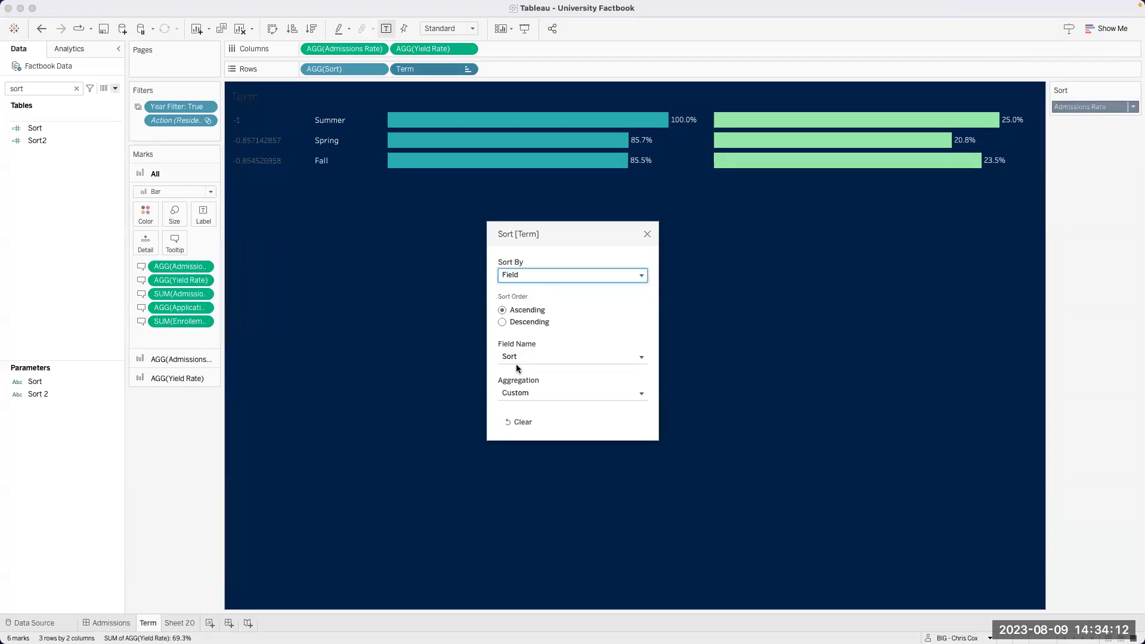
pyautogui.click(647, 234)
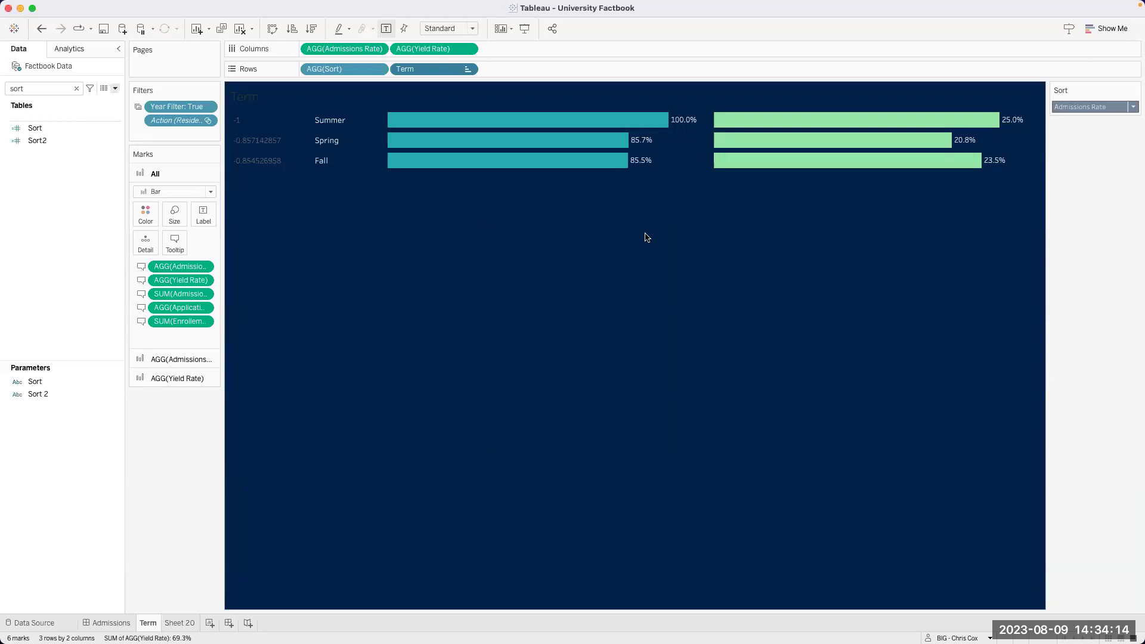
# Switch to the Tableau Live - 2023-08-09 workbook and look through its dashboards, ending on Pre Build Views
pyautogui.moveTo(586, 641)
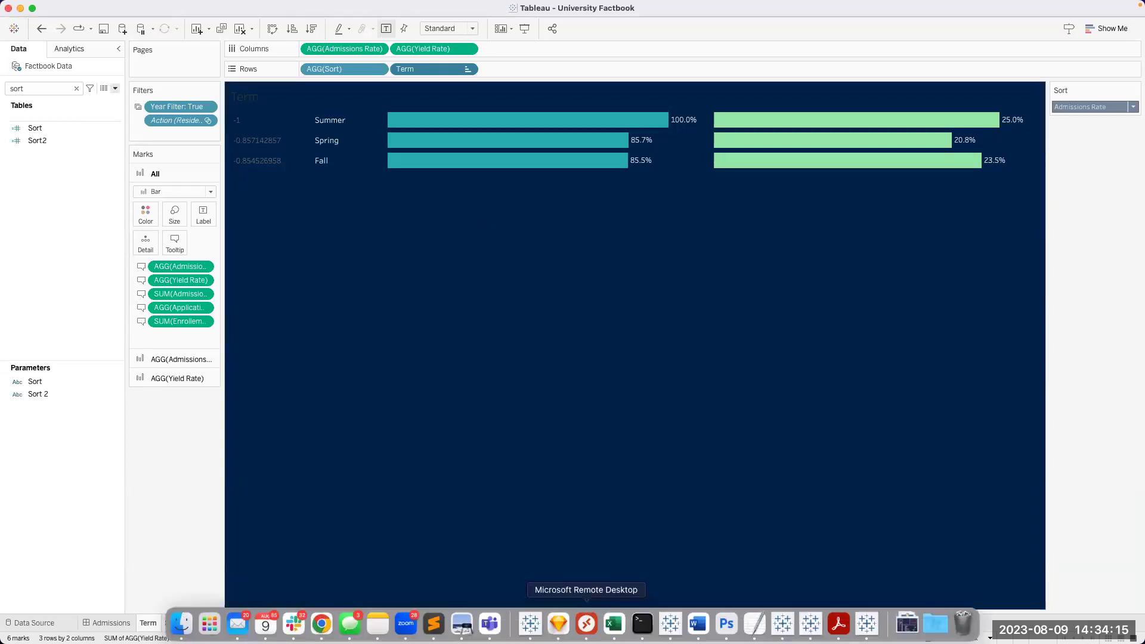
pyautogui.click(811, 624)
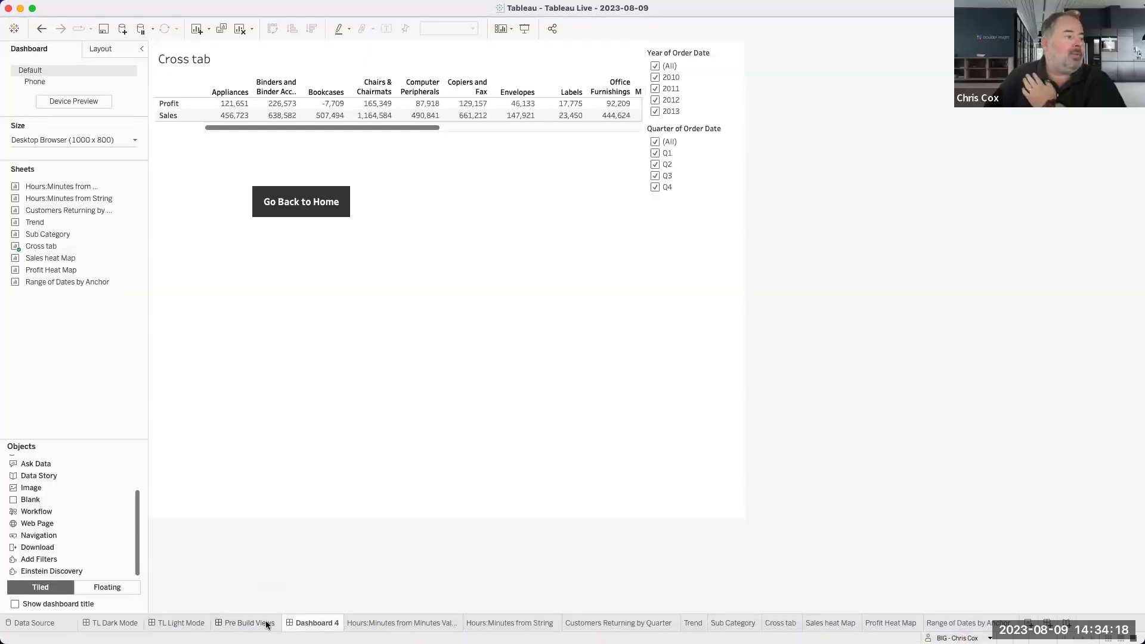
pyautogui.click(187, 624)
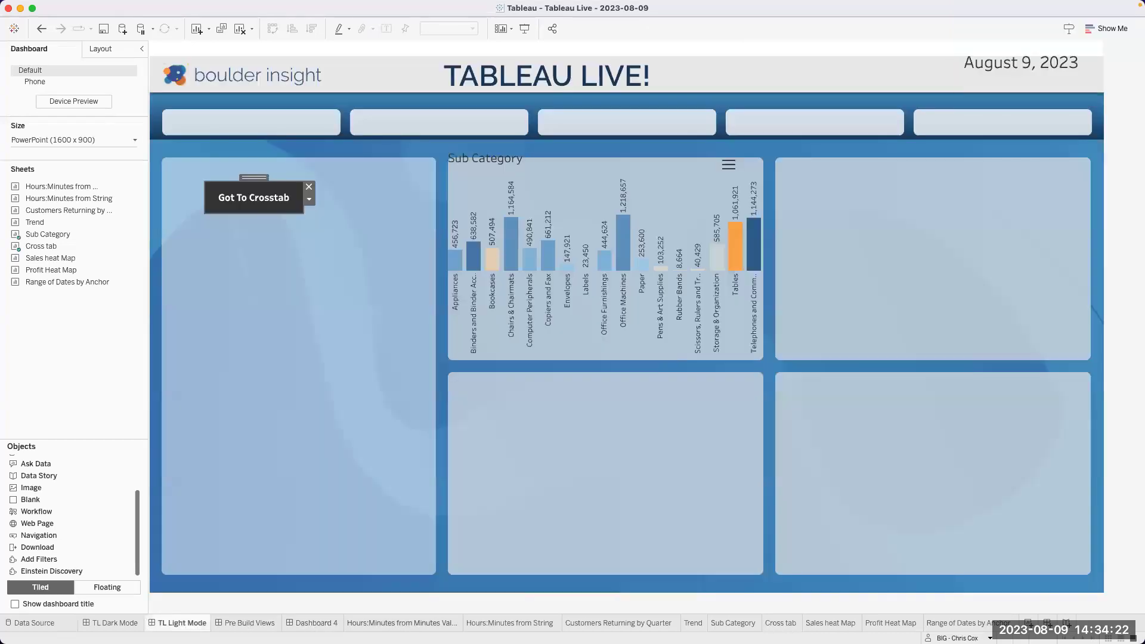
pyautogui.click(315, 623)
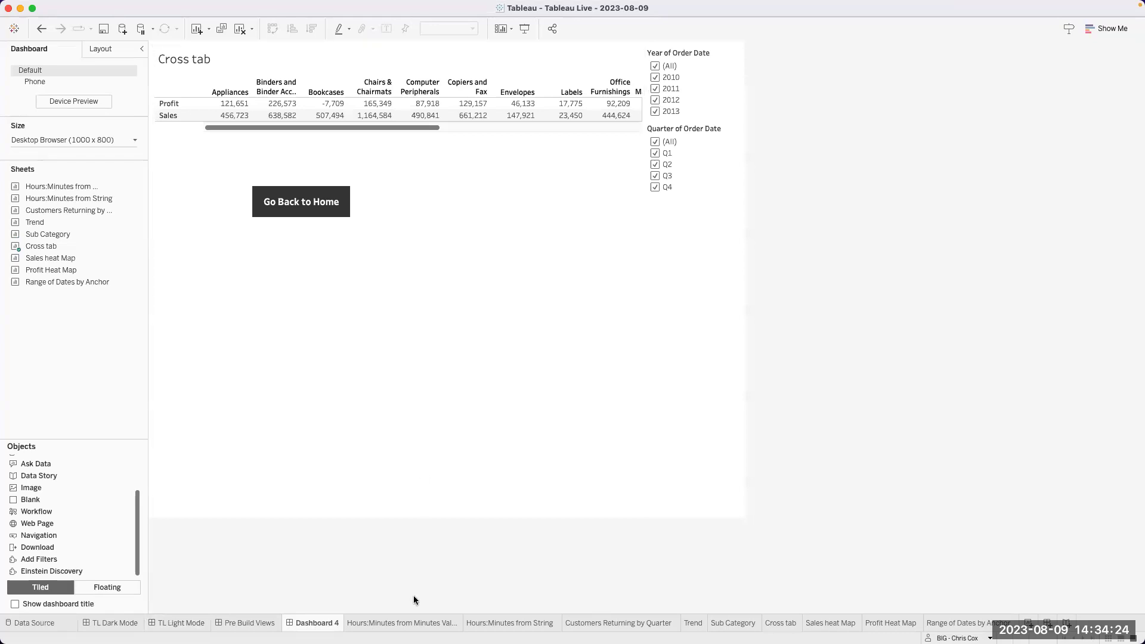
pyautogui.click(259, 623)
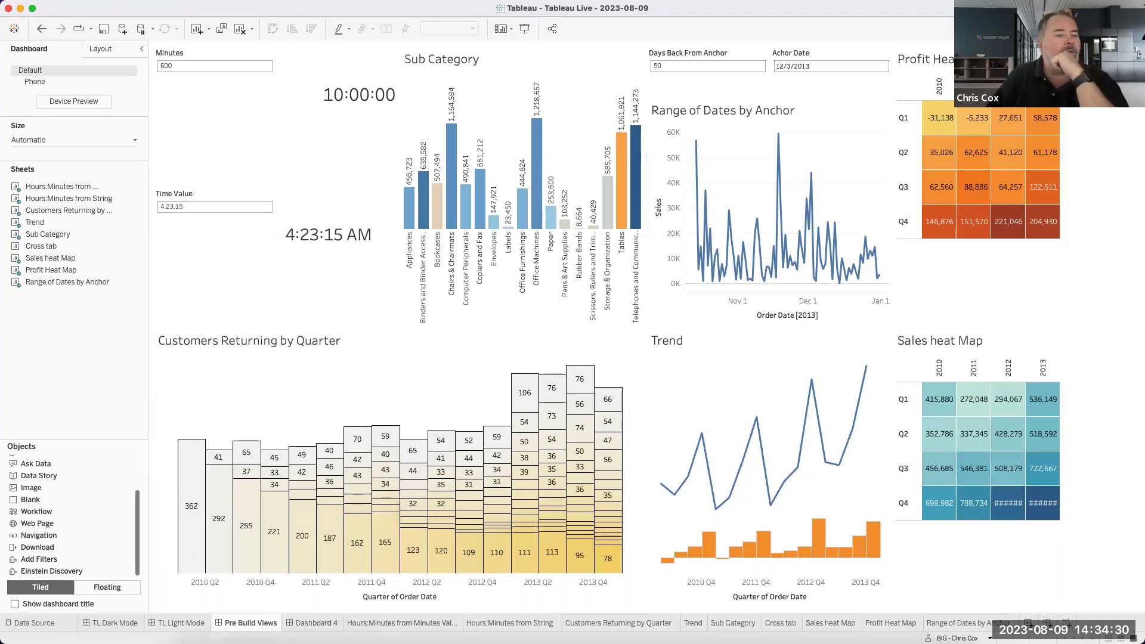
# Hide all sheets used in the Pre Build Views dashboard
pyautogui.rightClick(300, 624)
pyautogui.rightClick(261, 623)
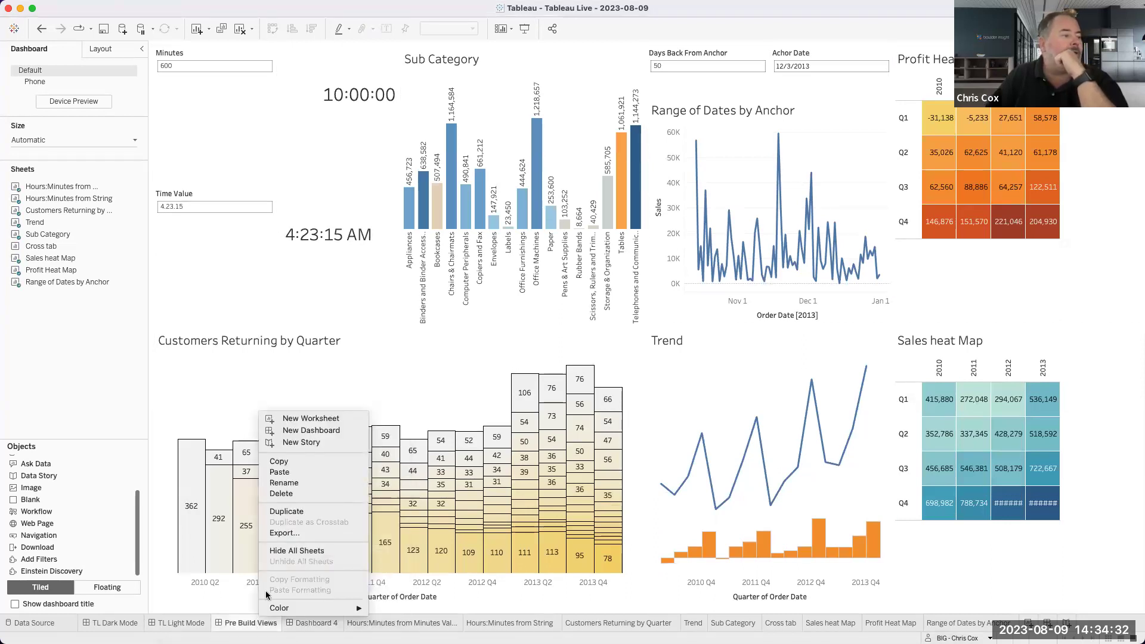
pyautogui.click(291, 549)
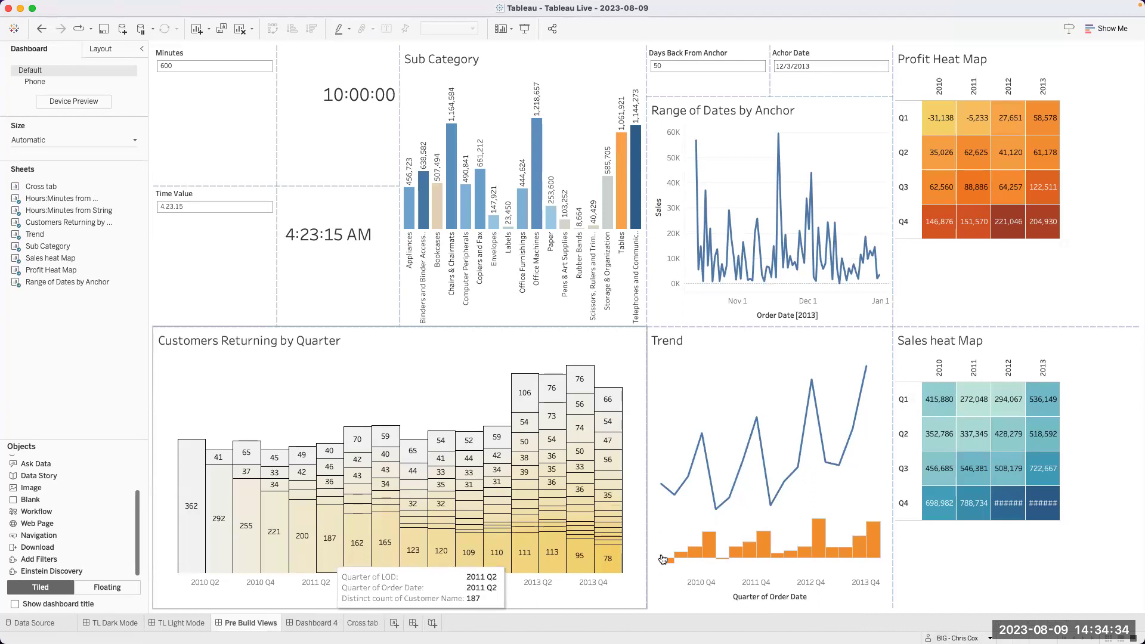
# Create a new worksheet and list all fields of the My Superstore data source
pyautogui.click(395, 623)
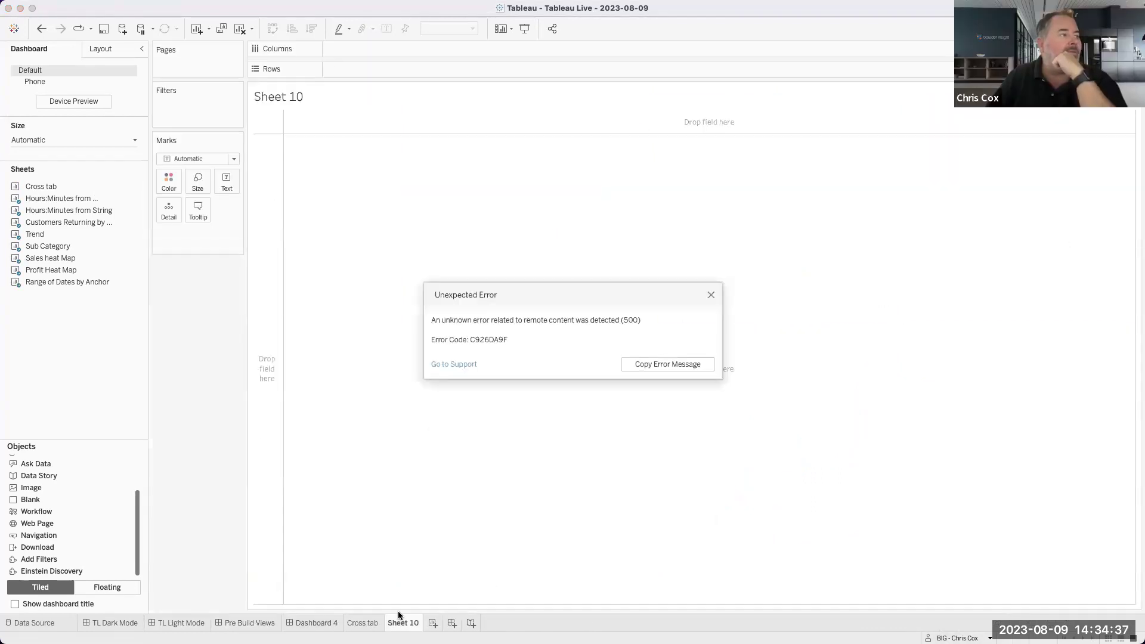
pyautogui.click(710, 294)
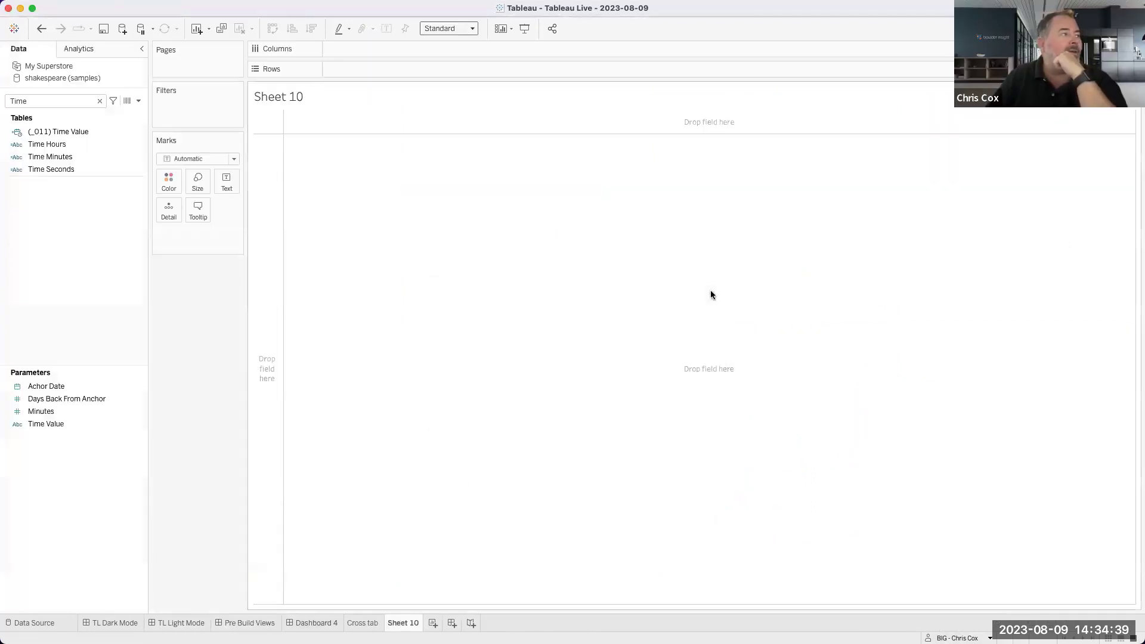
pyautogui.click(99, 102)
pyautogui.click(50, 65)
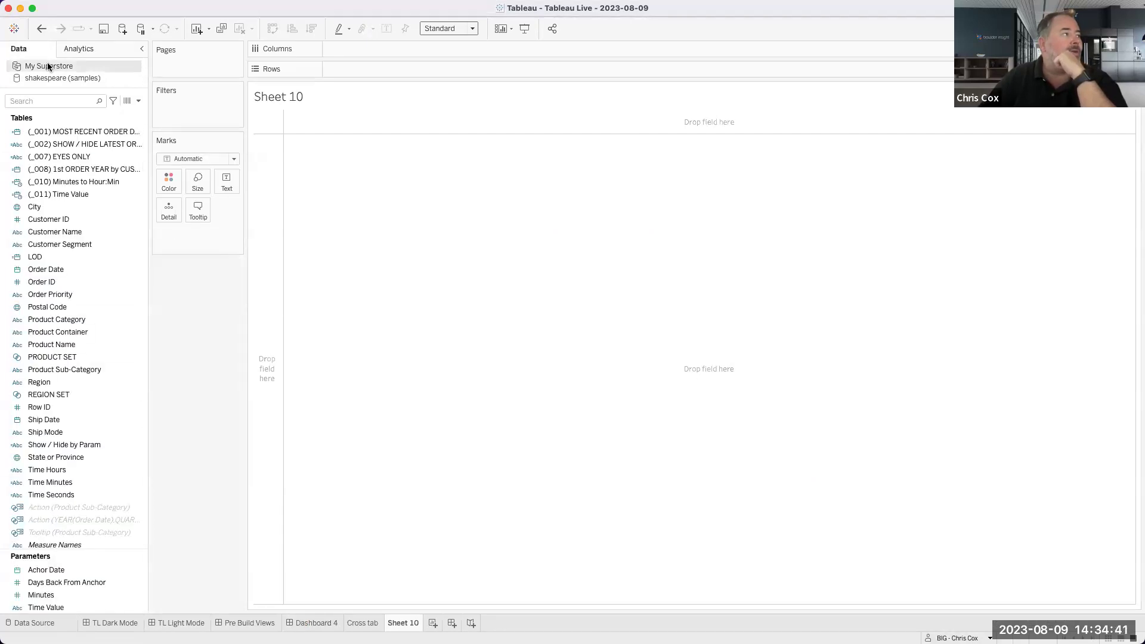
# Put Product Sub-Category on Rows in place of the mistakenly added Product Category
pyautogui.doubleClick(84, 317)
pyautogui.moveTo(359, 68); pyautogui.dragTo(107, 286)
pyautogui.doubleClick(78, 370)
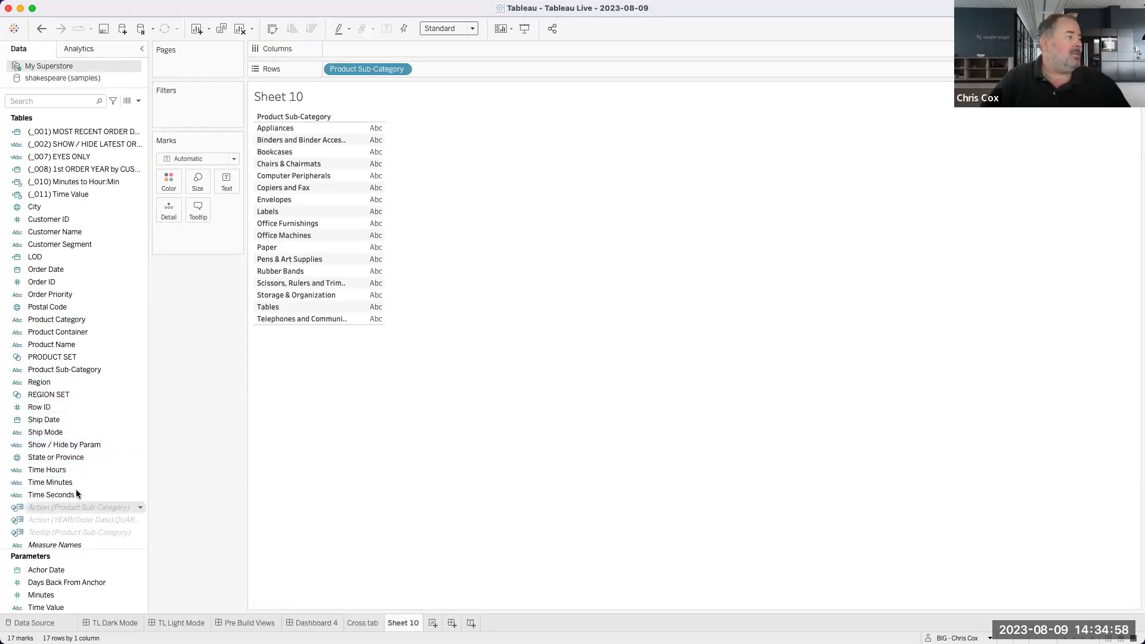
# Add Sales and Profit side by side to Columns as bar charts per product sub-category
pyautogui.scroll(-3, 76, 488)
pyautogui.scroll(-4, 76, 490)
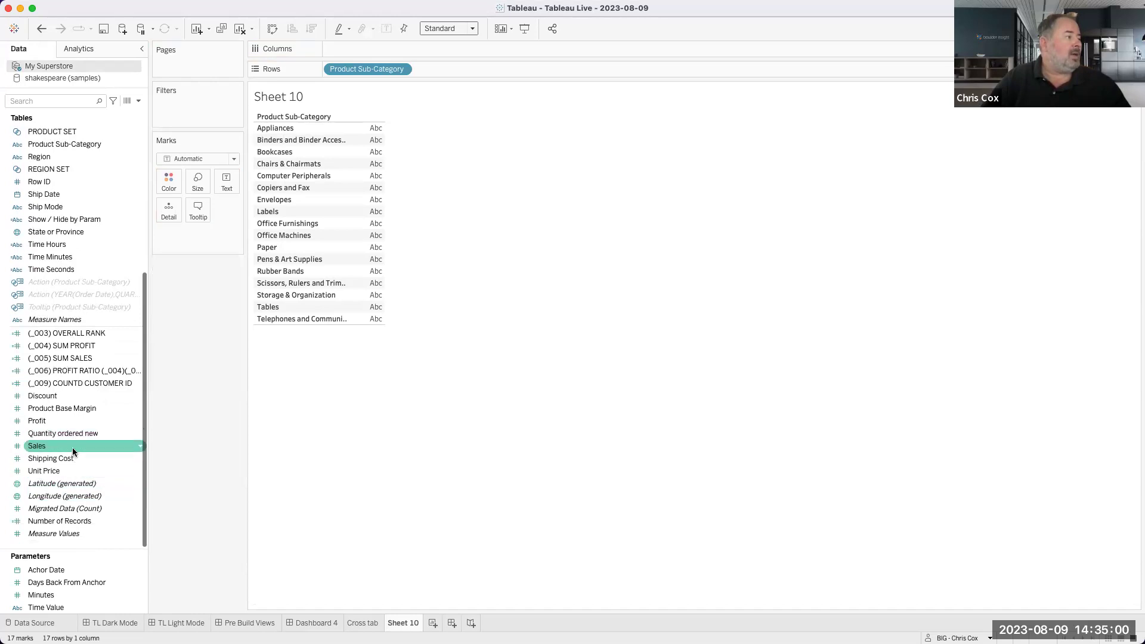
pyautogui.moveTo(70, 446); pyautogui.dragTo(370, 52)
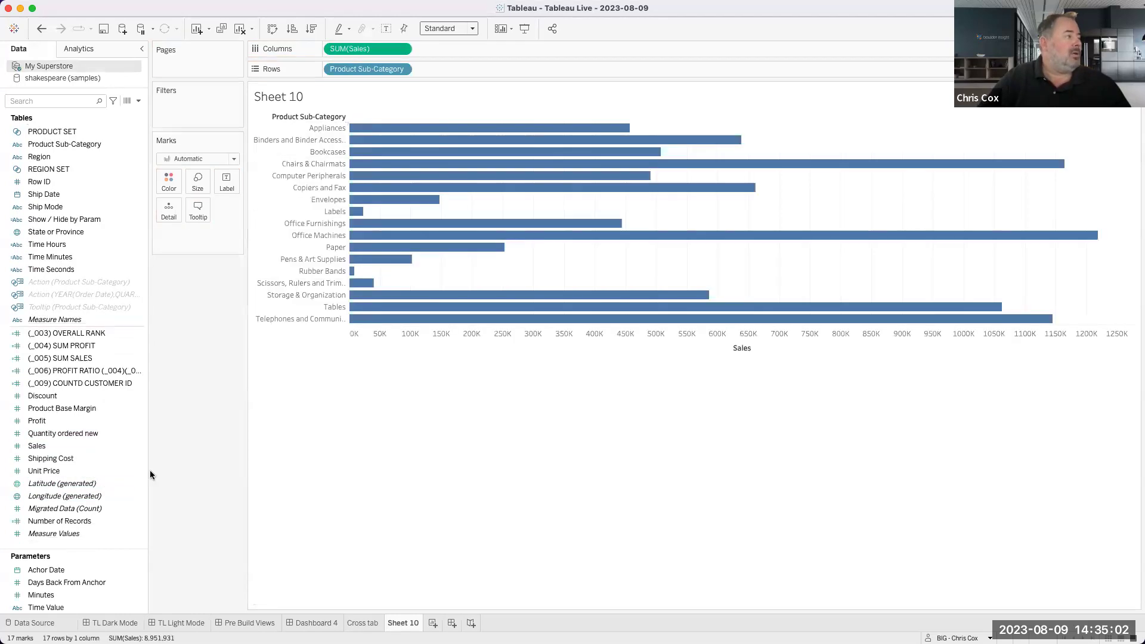
pyautogui.moveTo(60, 420); pyautogui.dragTo(459, 51)
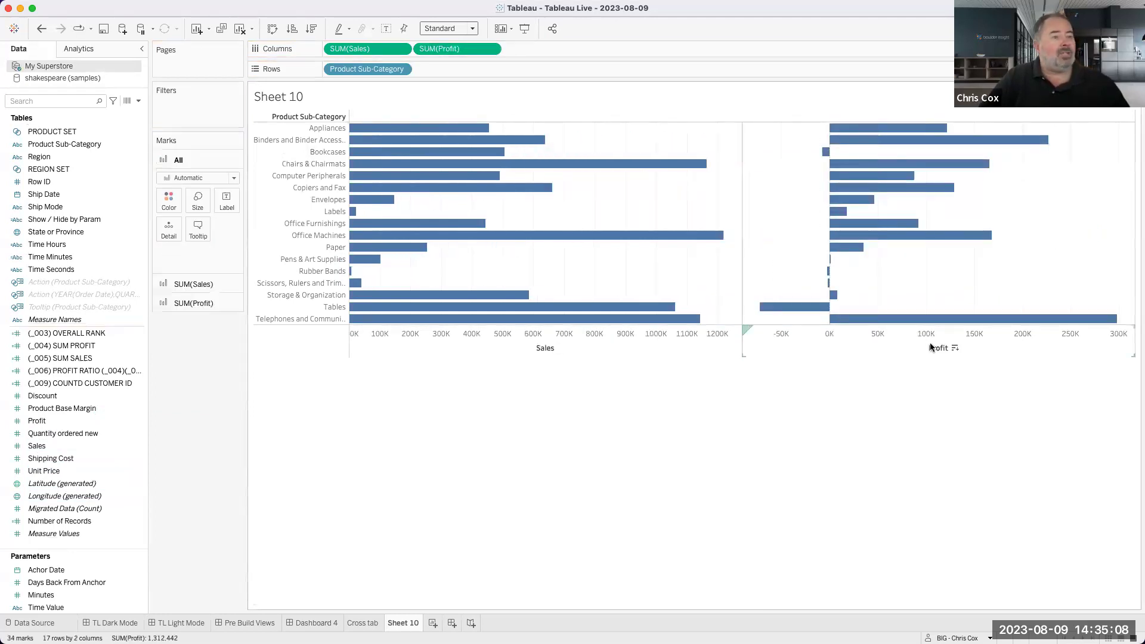
# Hide the axis headers below the bars and show mark labels on them
pyautogui.rightClick(613, 338)
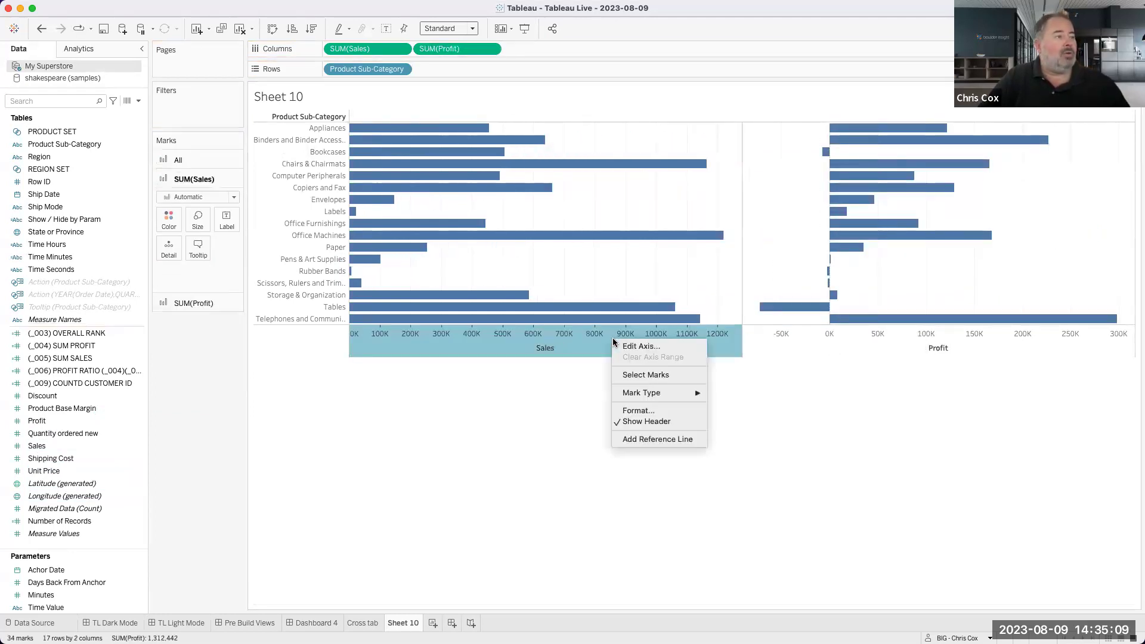
pyautogui.click(614, 419)
pyautogui.click(386, 29)
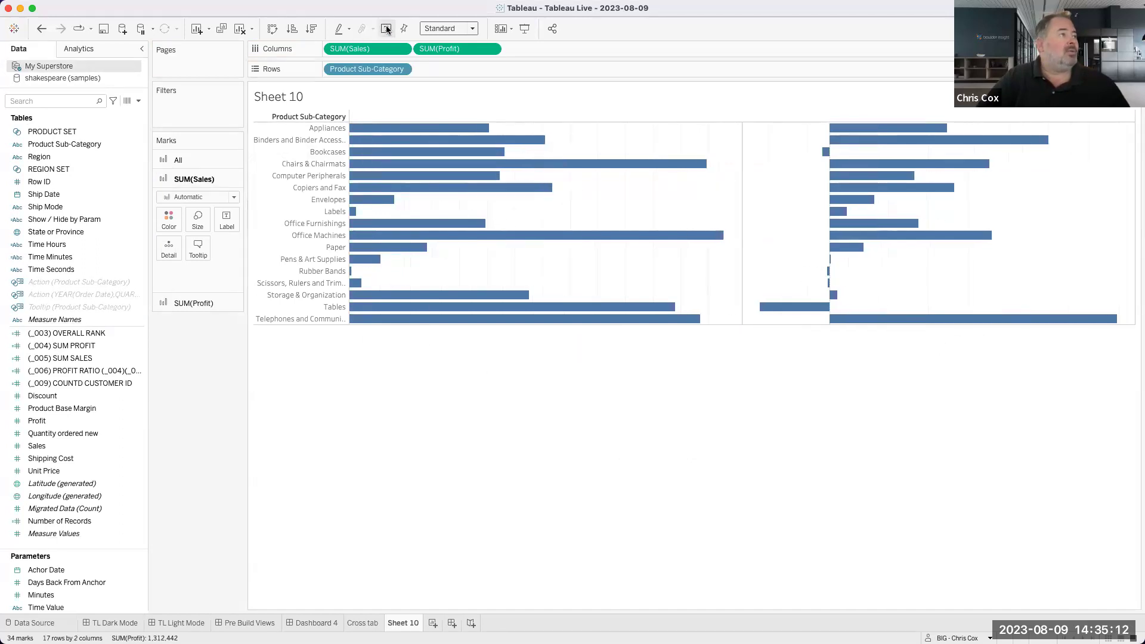
# Color the SUM(Profit) bars orange
pyautogui.click(188, 300)
pyautogui.click(170, 241)
pyautogui.click(199, 275)
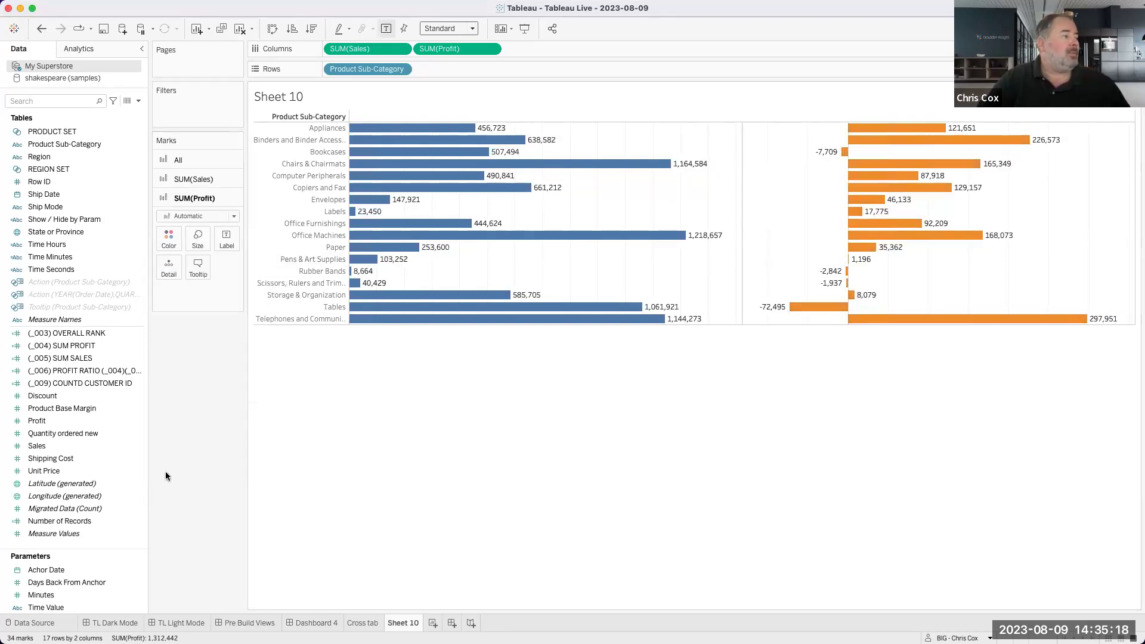
# Start a new parameter named "Sort Sales Profit" with the Integer data type
pyautogui.click(138, 101)
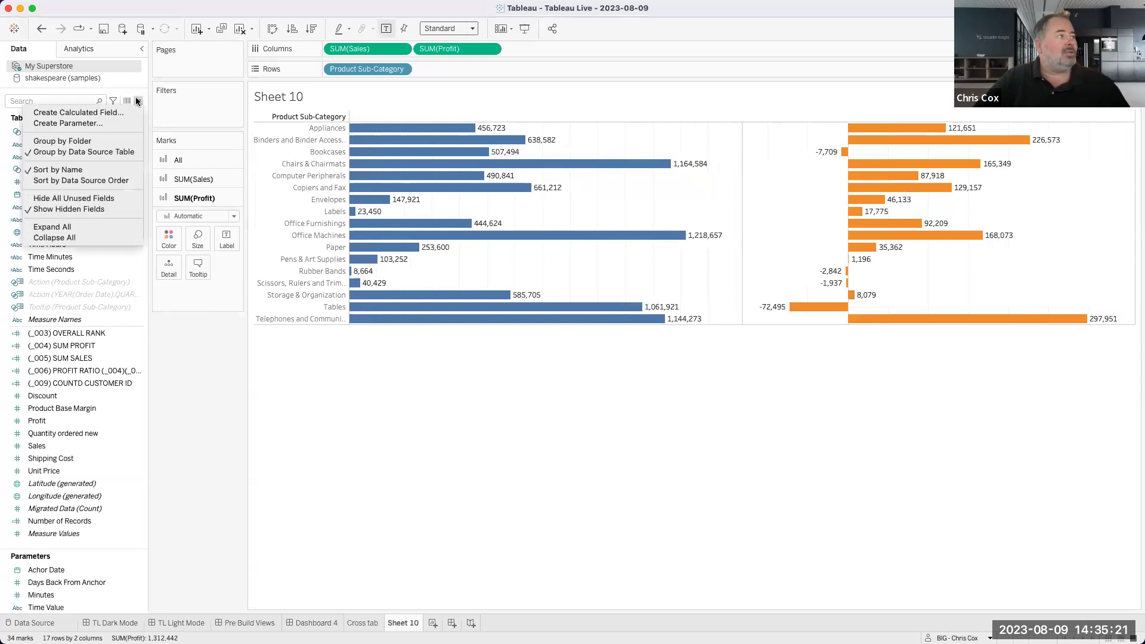
pyautogui.click(113, 119)
pyautogui.moveTo(489, 245); pyautogui.dragTo(352, 241)
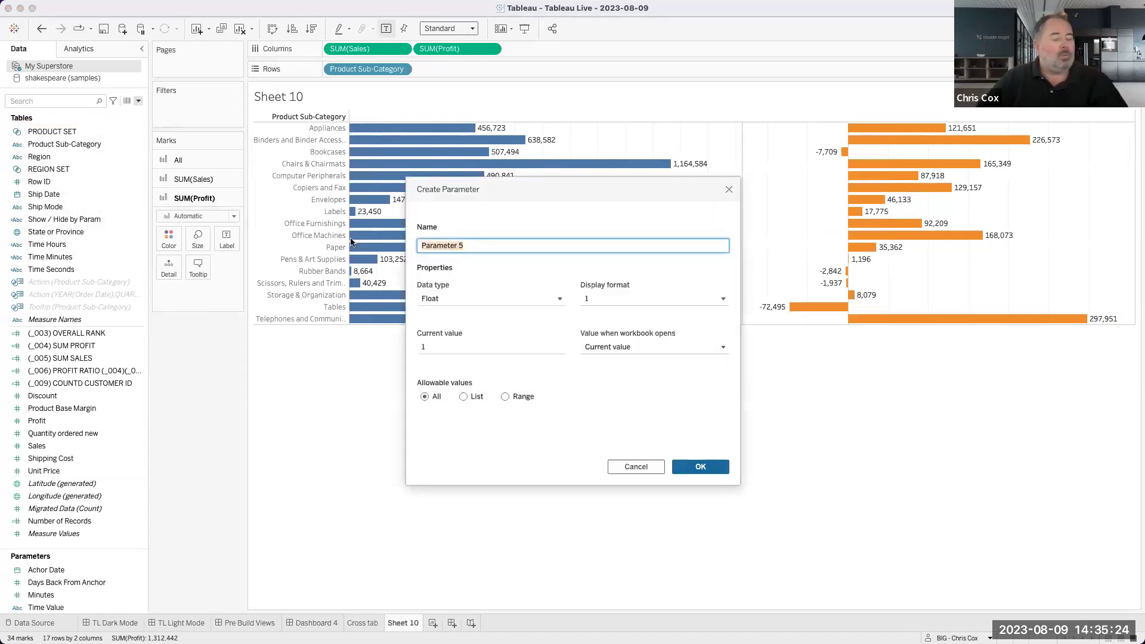
pyautogui.write('Sort')
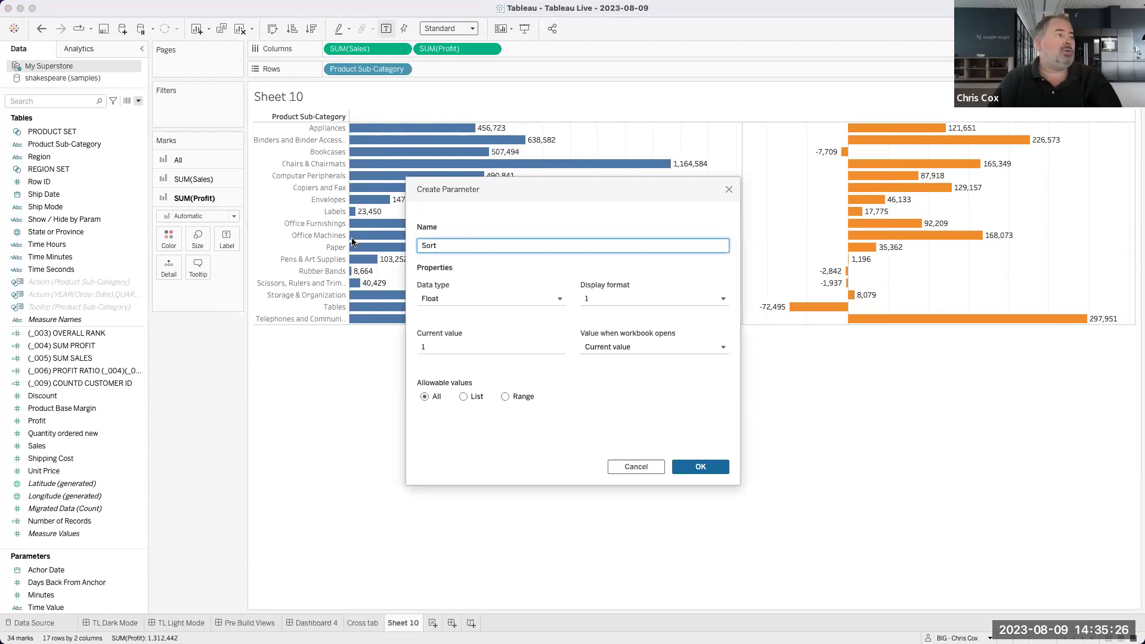
pyautogui.write(' Sales Profit')
pyautogui.press('Tab')
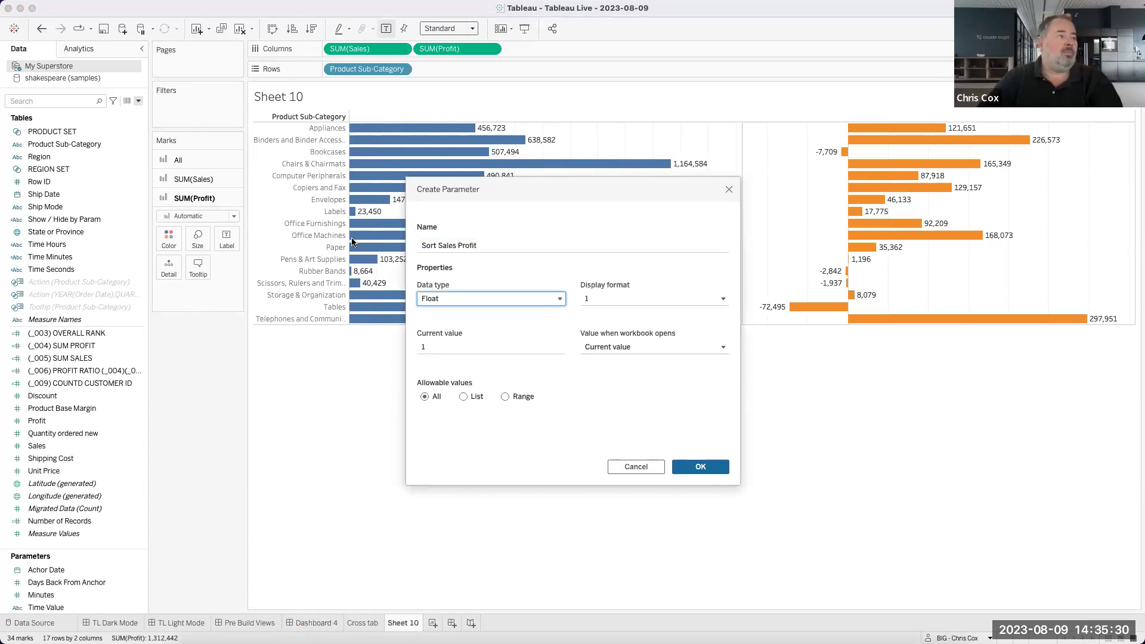
pyautogui.click(456, 298)
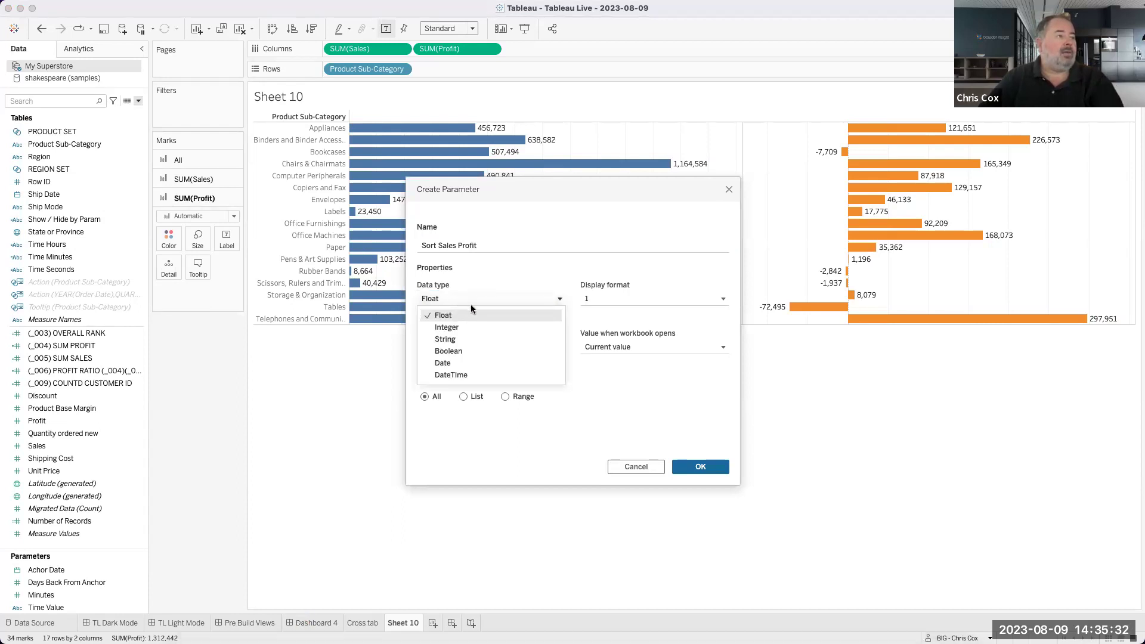
pyautogui.click(459, 327)
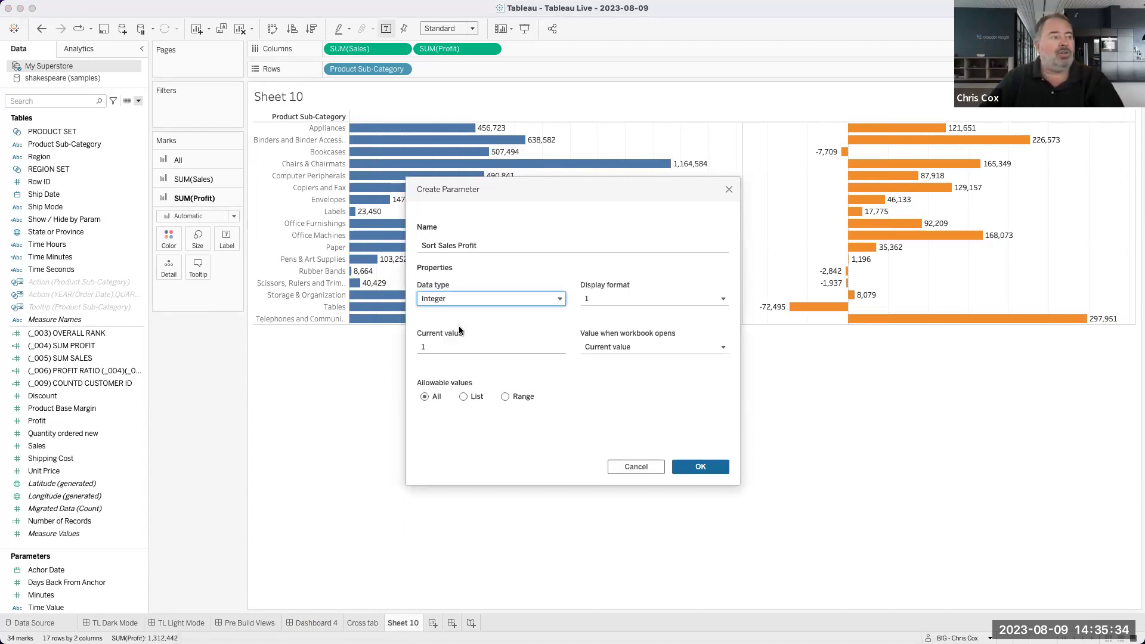
# Restrict the parameter's allowable values to a list and add value 1 displayed as Sales
pyautogui.click(463, 397)
pyautogui.click(458, 434)
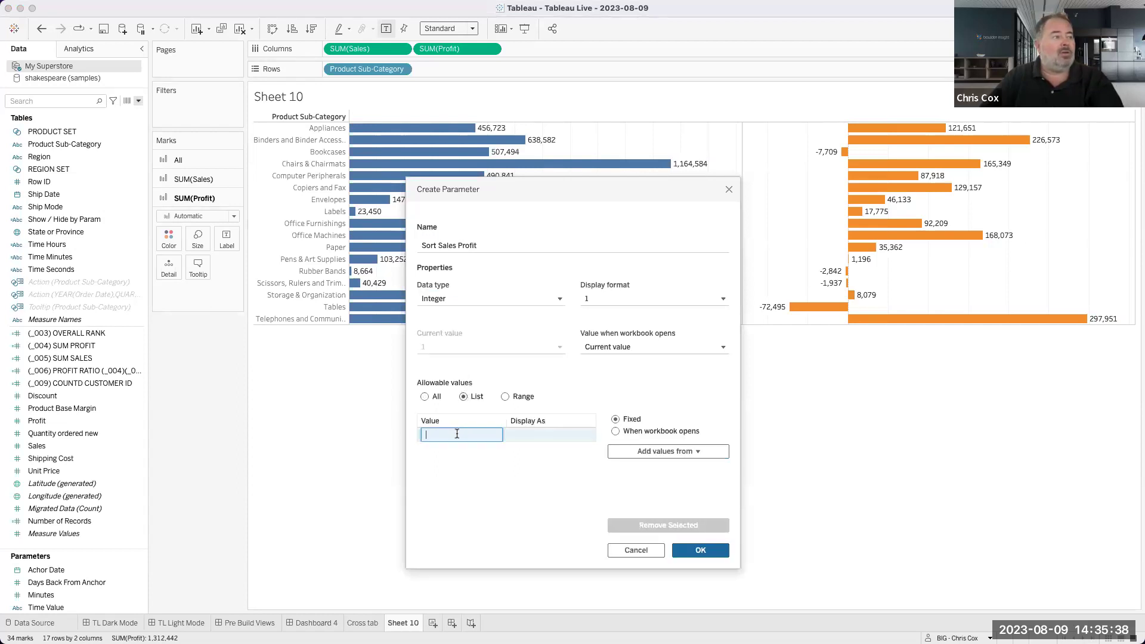
pyautogui.write('1')
pyautogui.press('Return')
pyautogui.click(520, 436)
pyautogui.click(520, 434)
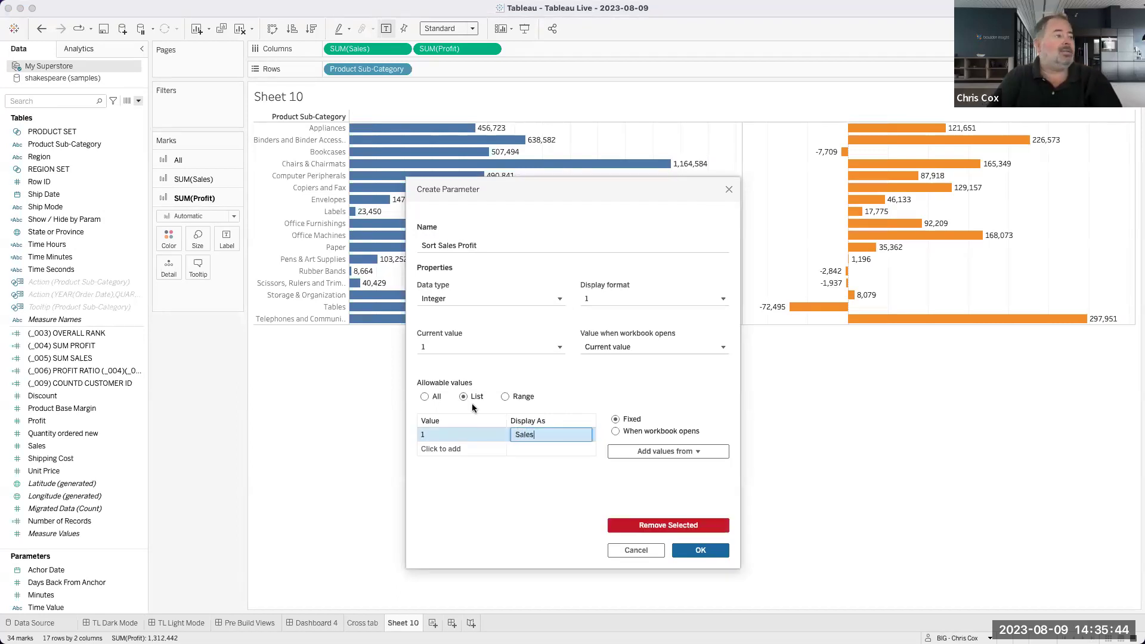
pyautogui.write('Sales')
# Add value 2 displayed as Profit to the parameter's list and save the parameter
pyautogui.click(452, 447)
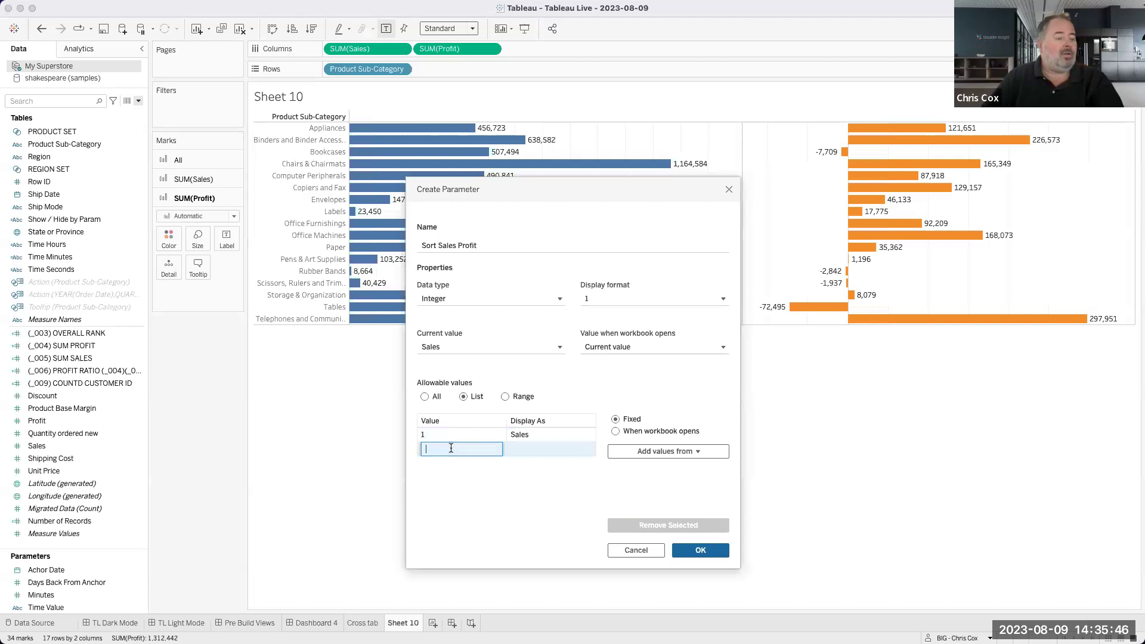
pyautogui.write('2')
pyautogui.press('Return')
pyautogui.click(519, 447)
pyautogui.click(519, 448)
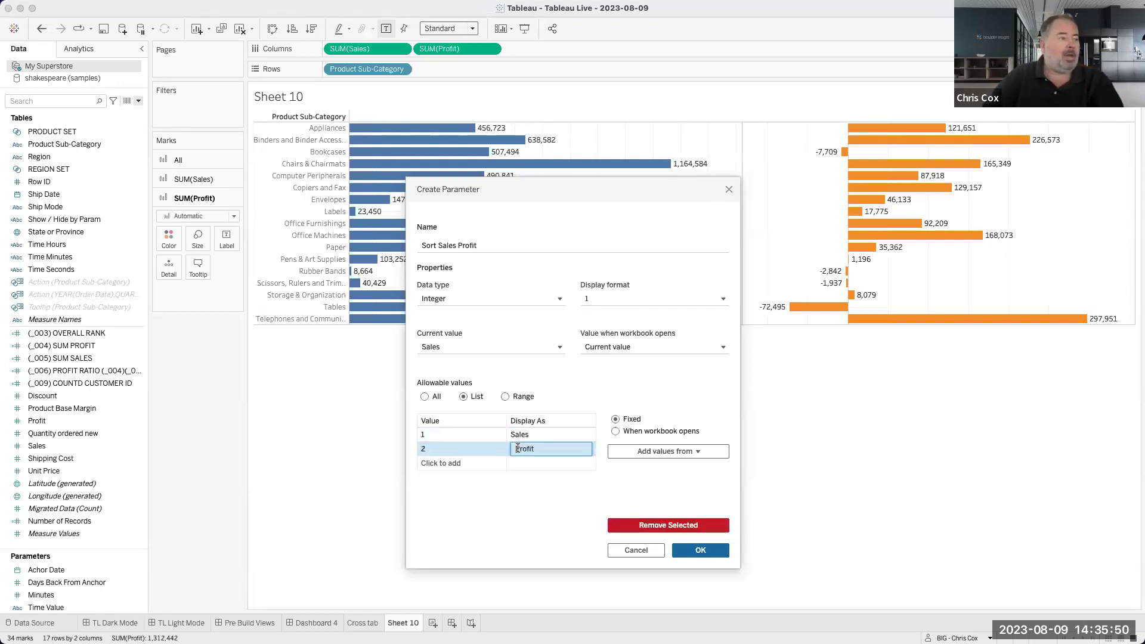
pyautogui.press('Return')
pyautogui.click(701, 550)
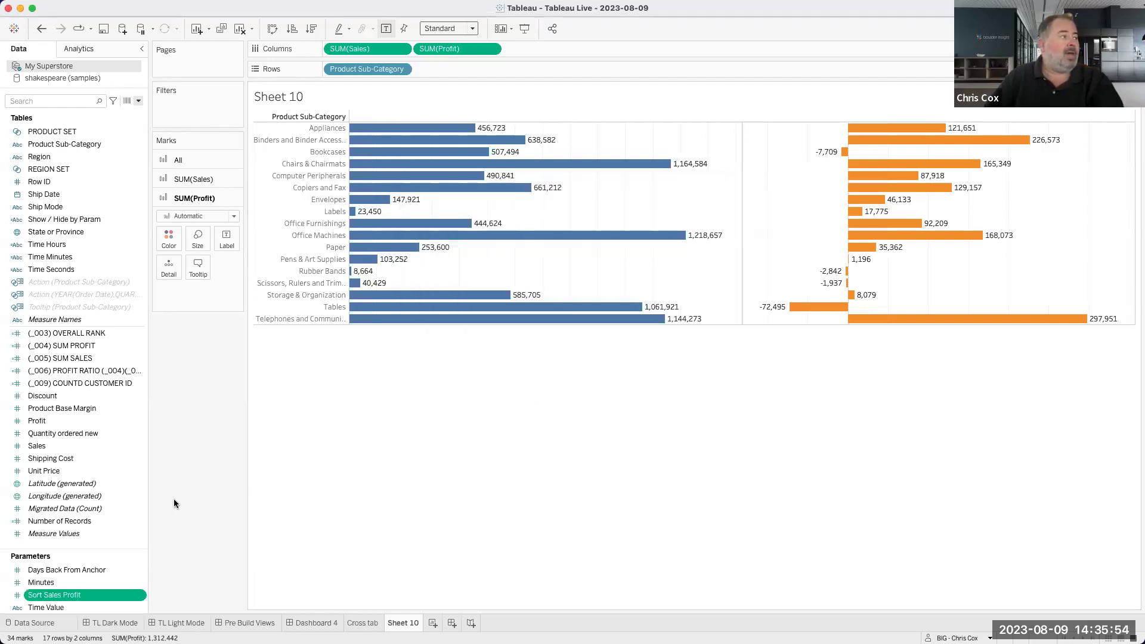
# Start a new calculated field named "Sort Sales Profit"
pyautogui.click(139, 102)
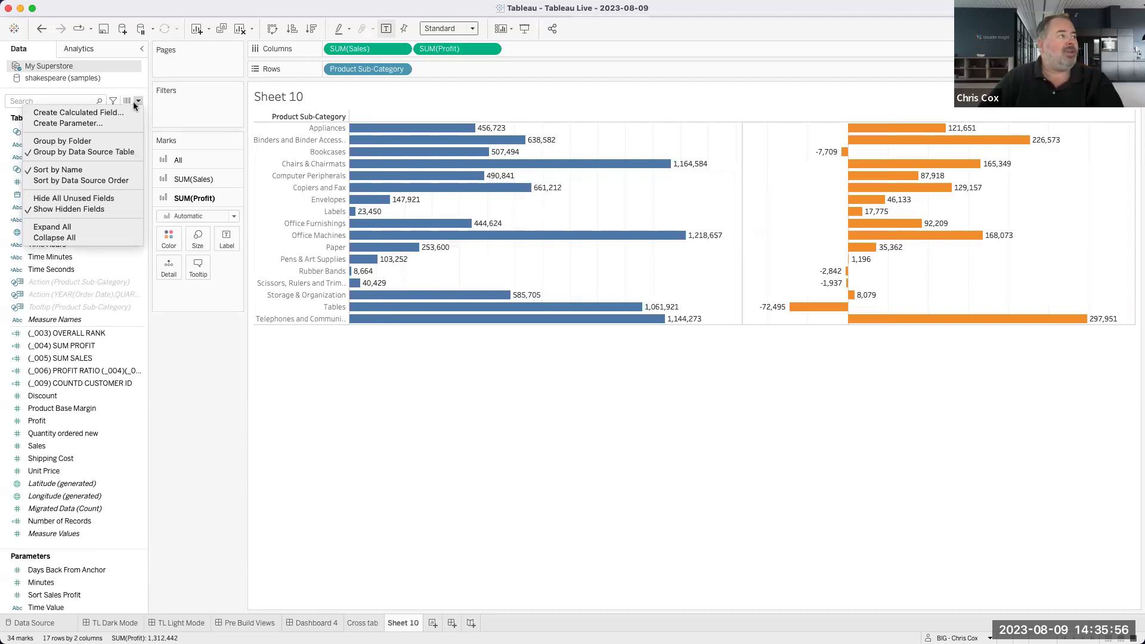
pyautogui.click(123, 111)
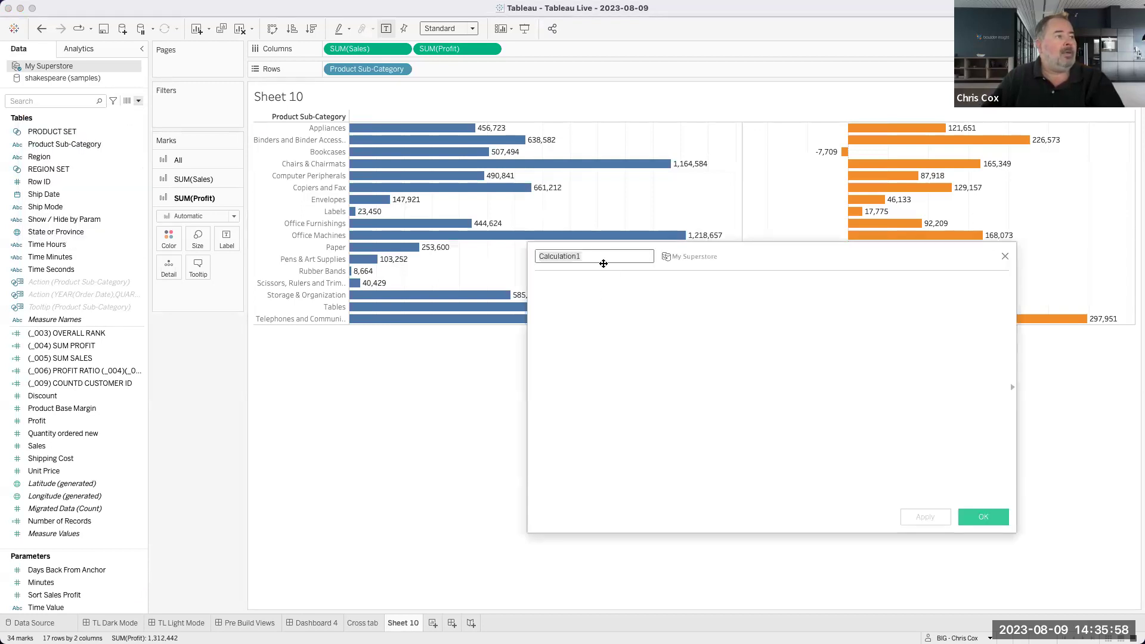
pyautogui.write('Sort')
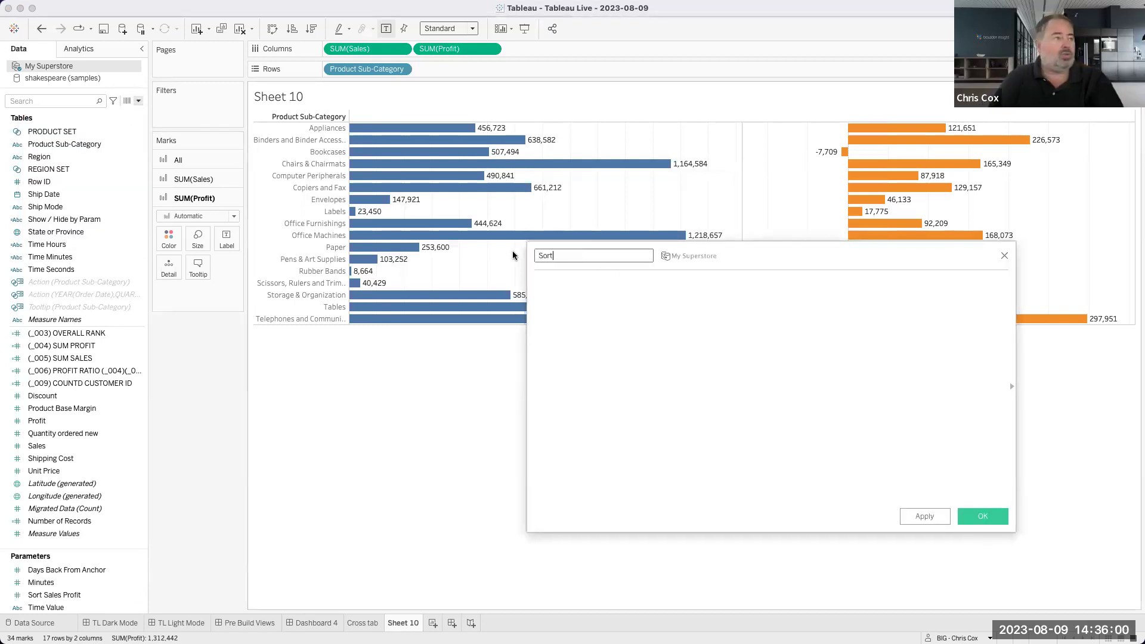
pyautogui.write(' Sales Profit')
pyautogui.press('Tab')
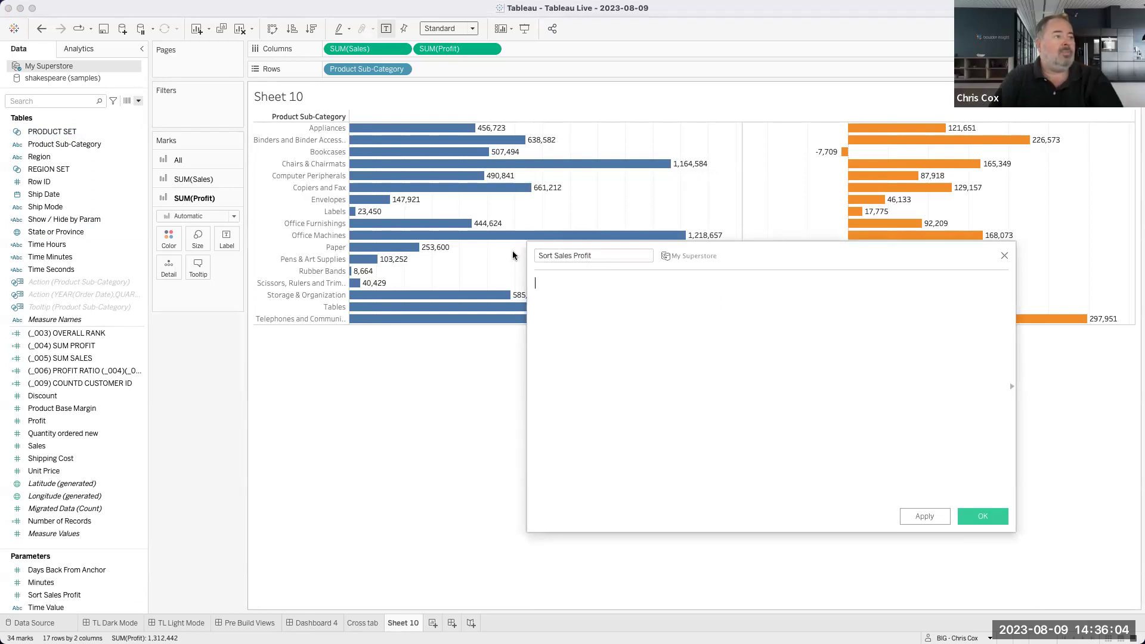
# Write the formula's first branch as If [Sort Sales Profit] = 1 then [Sales], testing the parameter
pyautogui.write('If ')
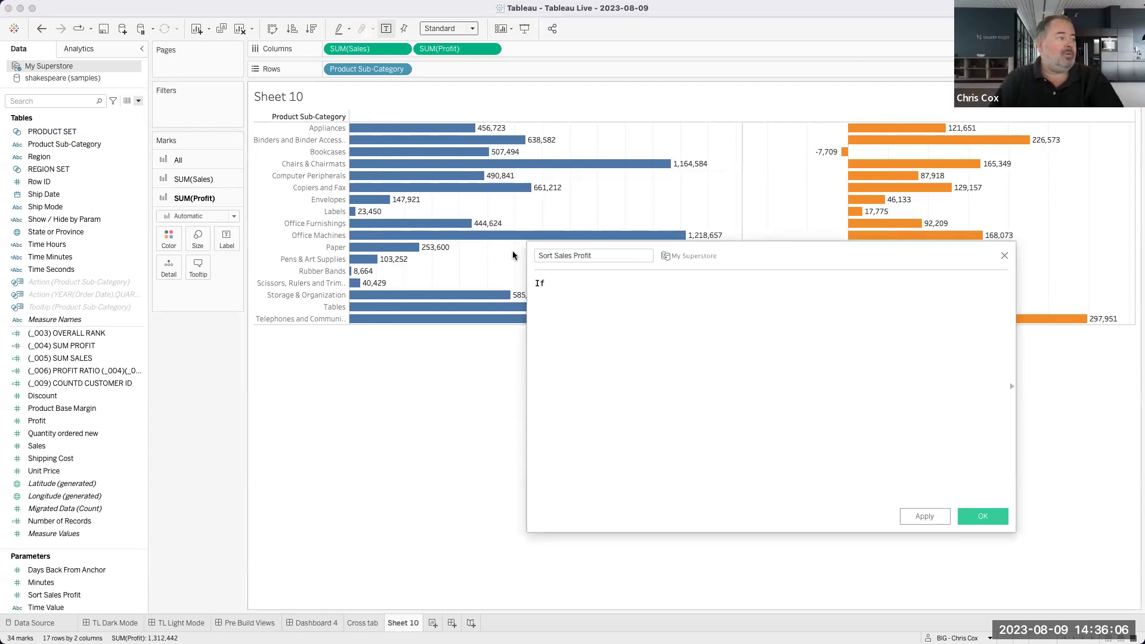
pyautogui.write('[Sort')
pyautogui.press('Return')
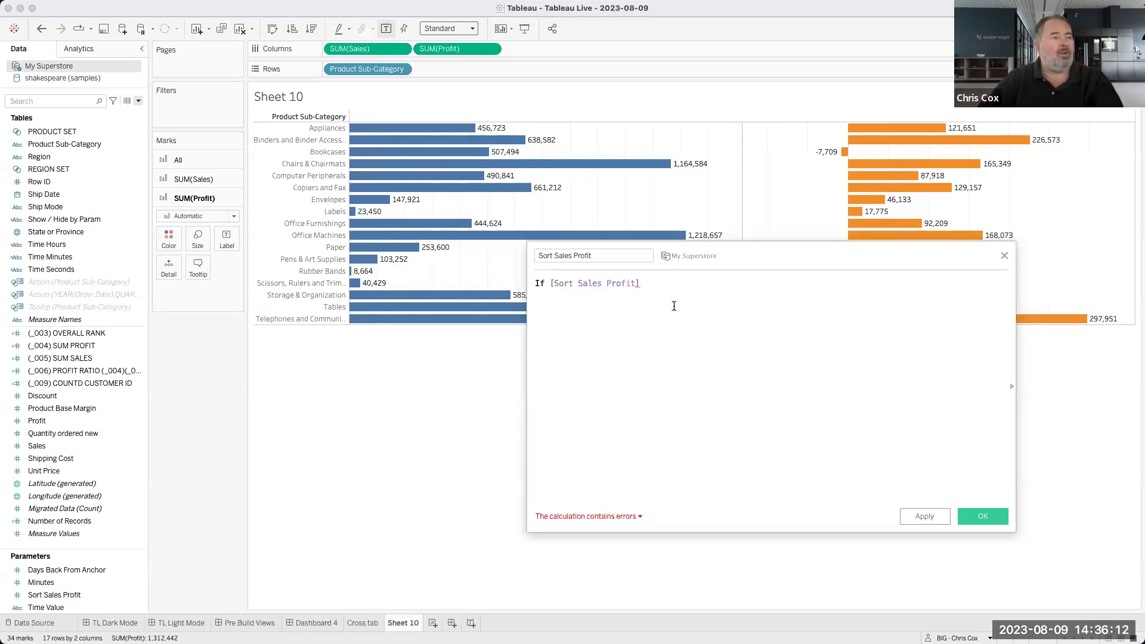
pyautogui.write('= 1 then Ssa')
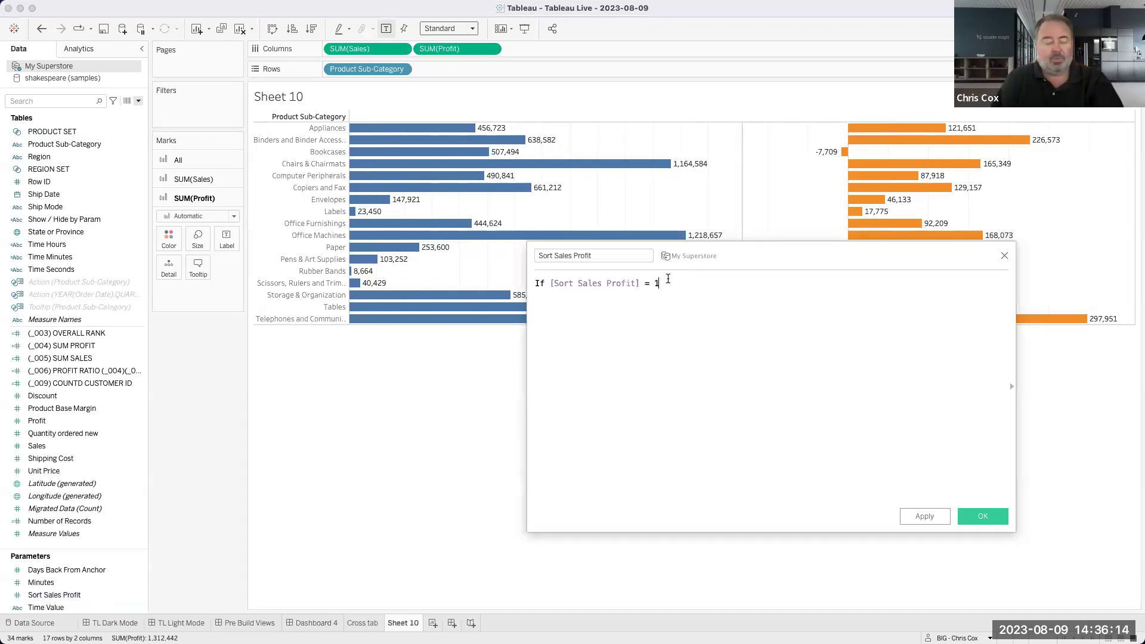
pyautogui.press('BackSpace')
pyautogui.press('BackSpace')
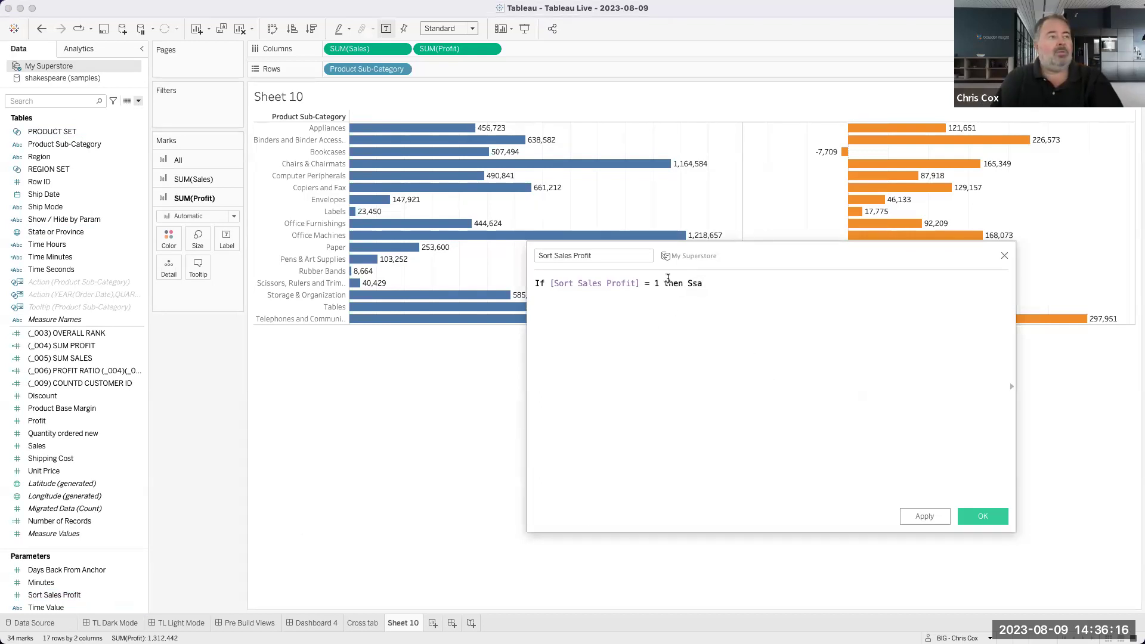
pyautogui.write('a')
pyautogui.press('Return')
pyautogui.write('else')
pyautogui.press('BackSpace')
pyautogui.press('BackSpace')
pyautogui.press('BackSpace')
pyautogui.press('BackSpace')
pyautogui.press('Return')
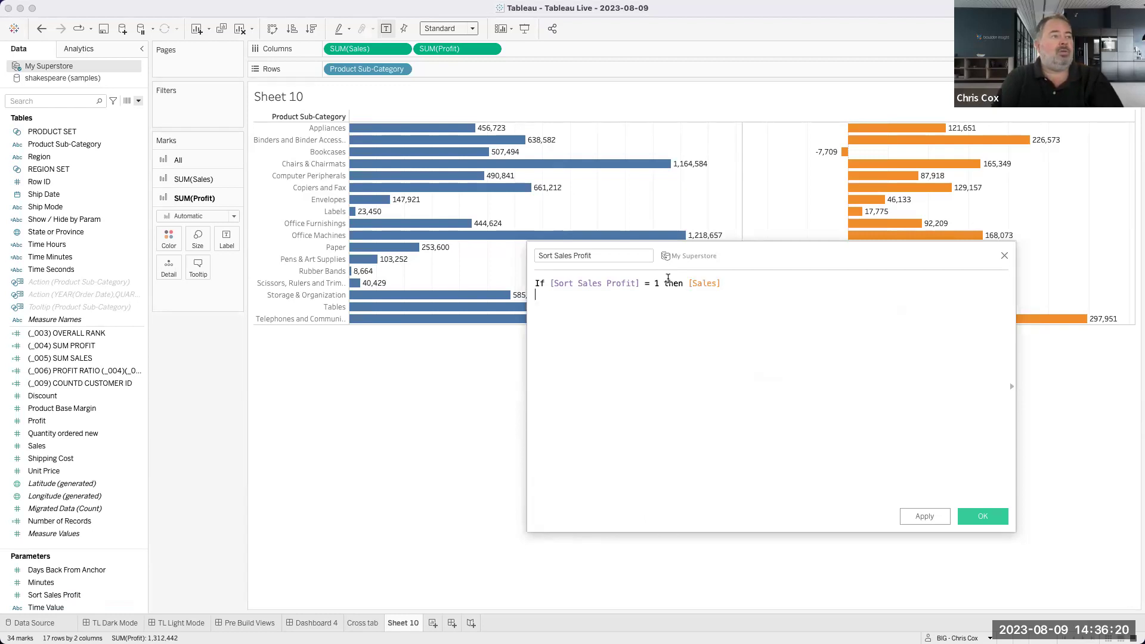
# Add a second formula branch: elseif [Sort Sales Profit] = 2 then [Profit]
pyautogui.write('elseif So')
pyautogui.press('Return')
pyautogui.write('= 2 then')
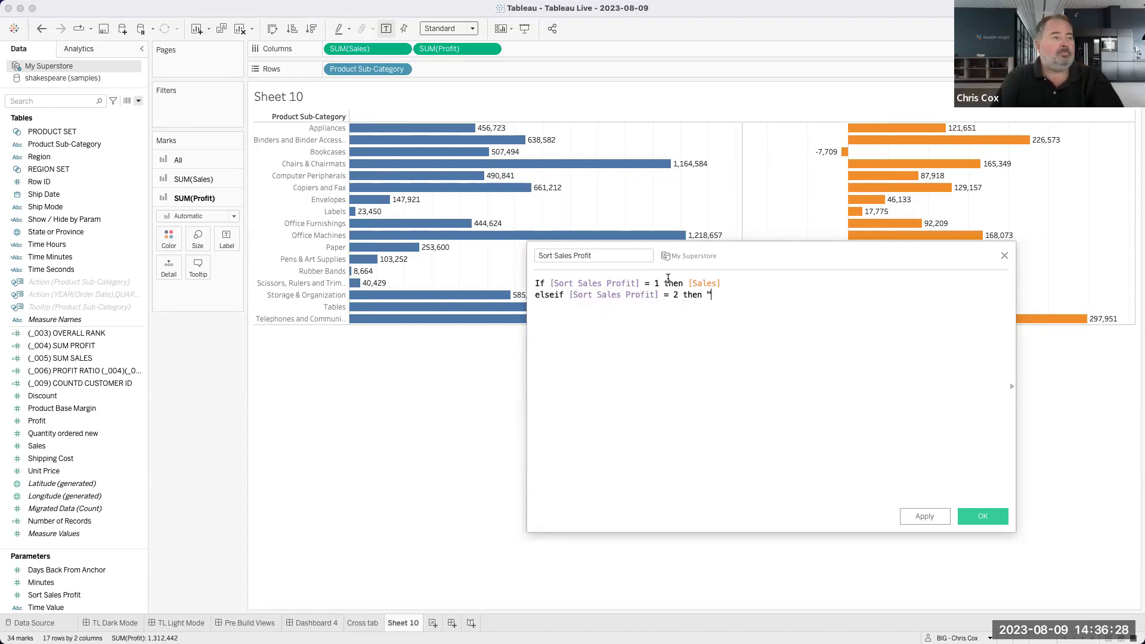
pyautogui.write(' "Profit')
pyautogui.press('BackSpace')
pyautogui.press('BackSpace')
pyautogui.press('BackSpace')
pyautogui.press('BackSpace')
pyautogui.press('BackSpace')
pyautogui.press('BackSpace')
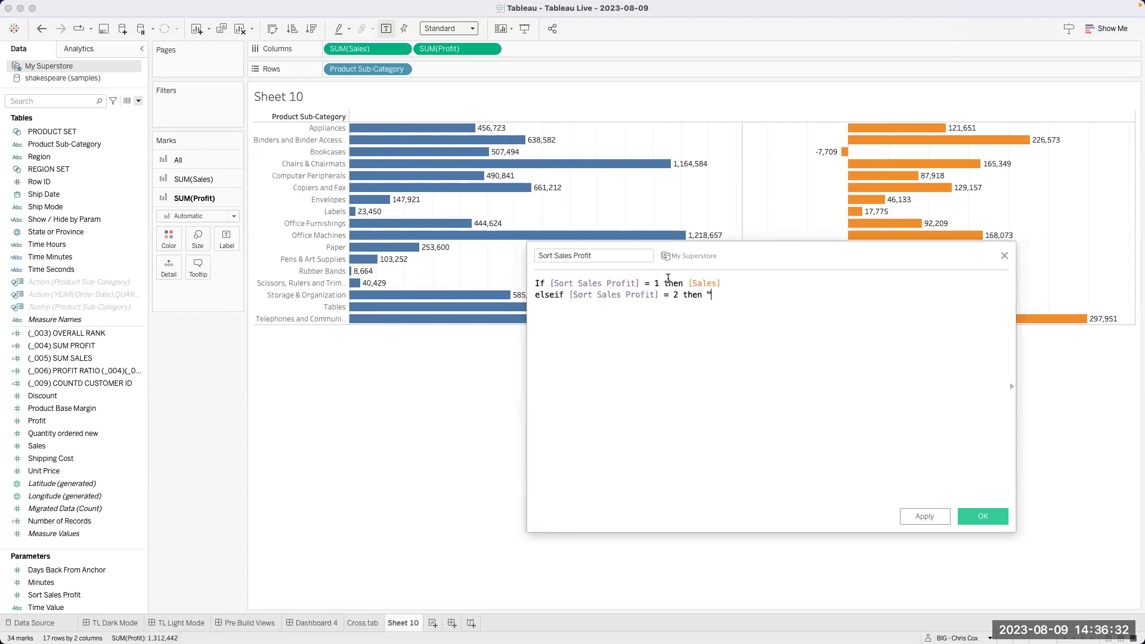
pyautogui.press('BackSpace')
pyautogui.write('Prof')
pyautogui.press('Return')
# Close the formula with END on its own line and save the calculated field
pyautogui.press('Return')
pyautogui.write('End')
pyautogui.press('Return')
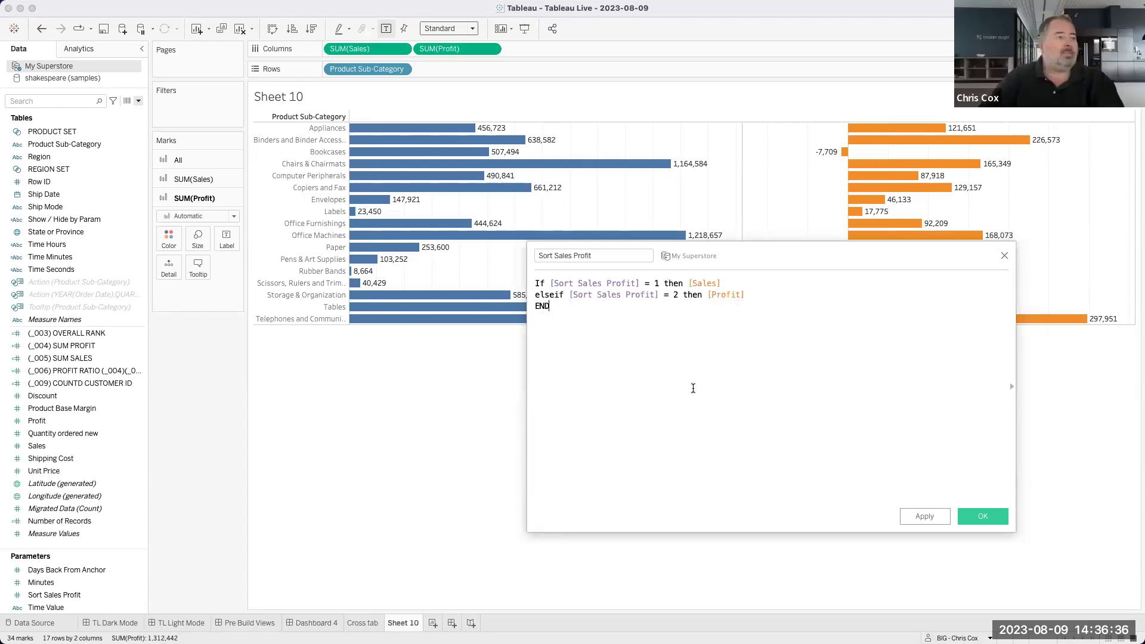
pyautogui.click(983, 516)
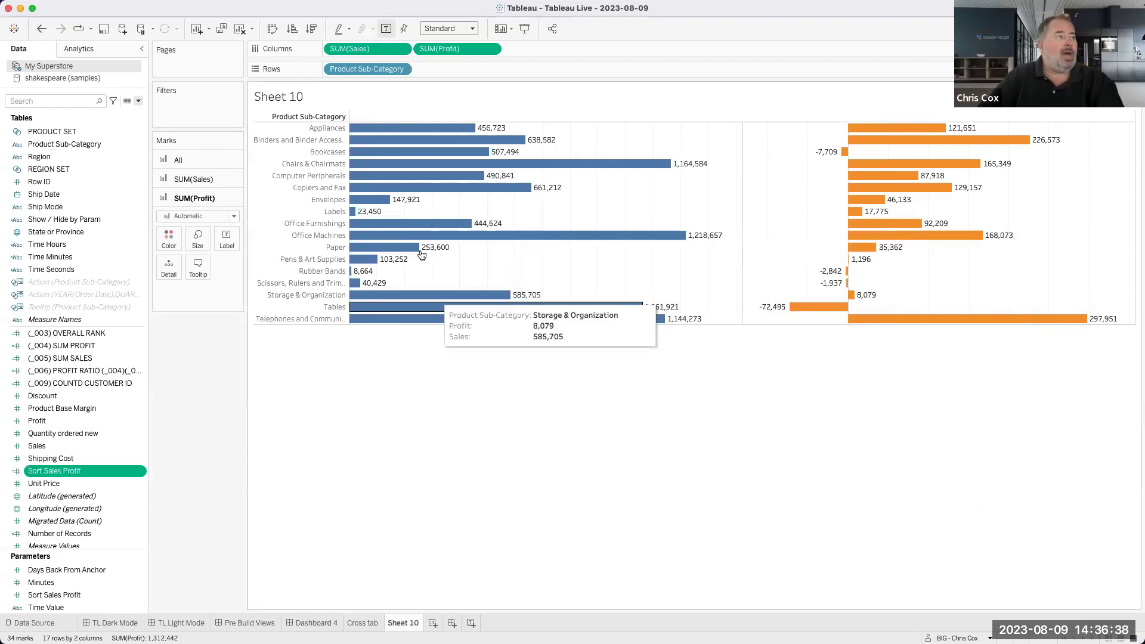
# Show the Sort Sales Profit parameter control on the worksheet as a single value list
pyautogui.rightClick(103, 595)
pyautogui.click(163, 410)
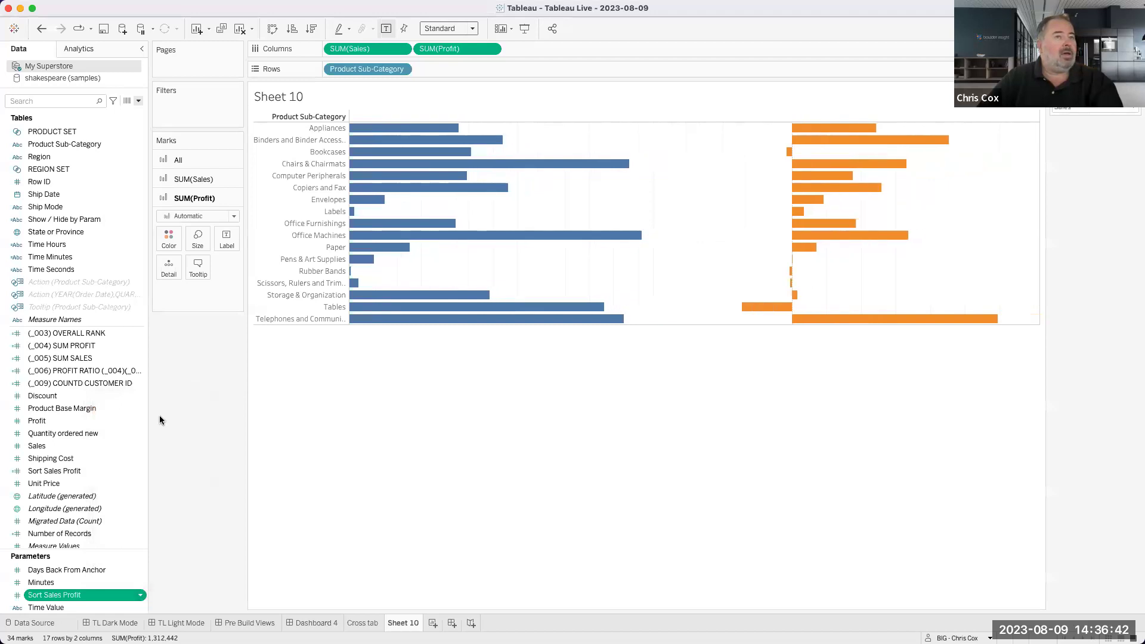
pyautogui.click(1132, 101)
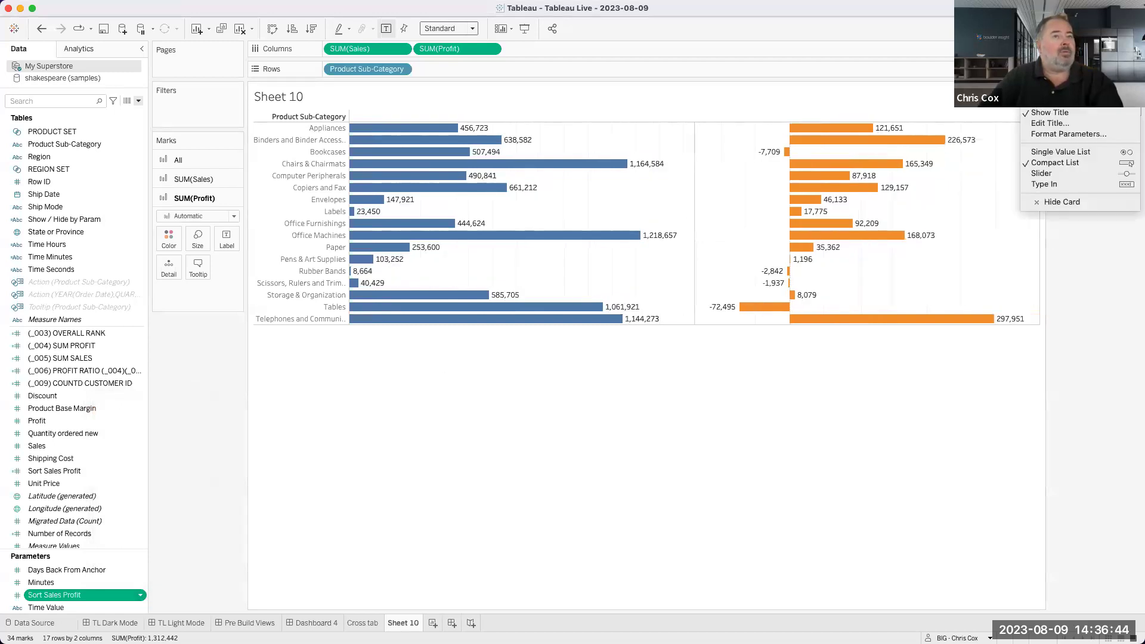
pyautogui.click(1064, 152)
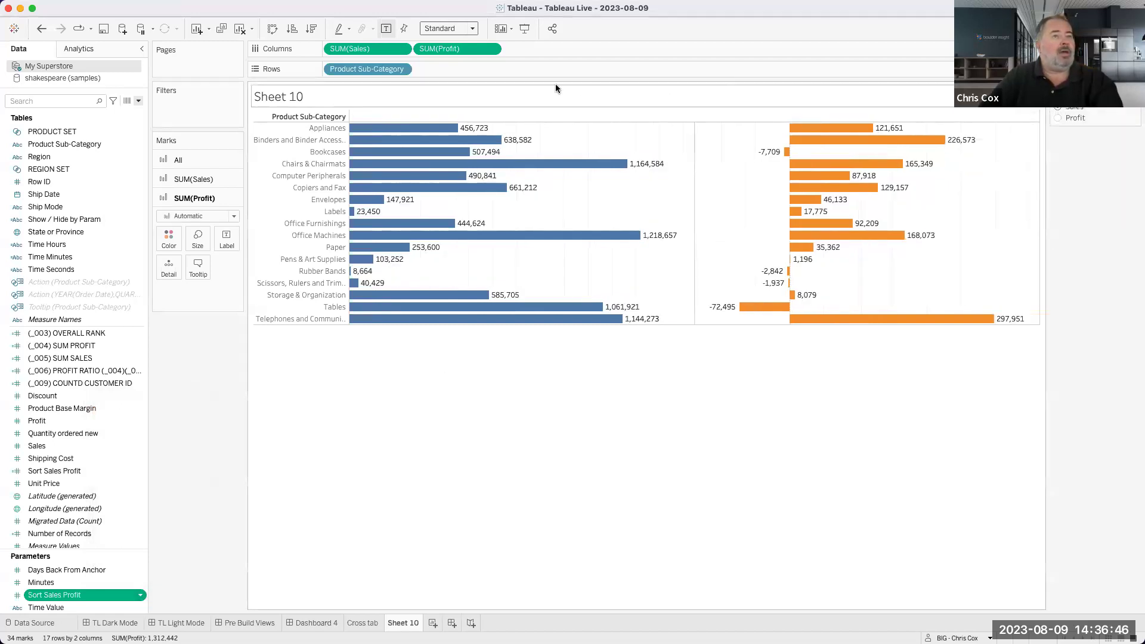
# Set the Product Sub-Category sort on Rows to sort by a field in descending order
pyautogui.click(405, 70)
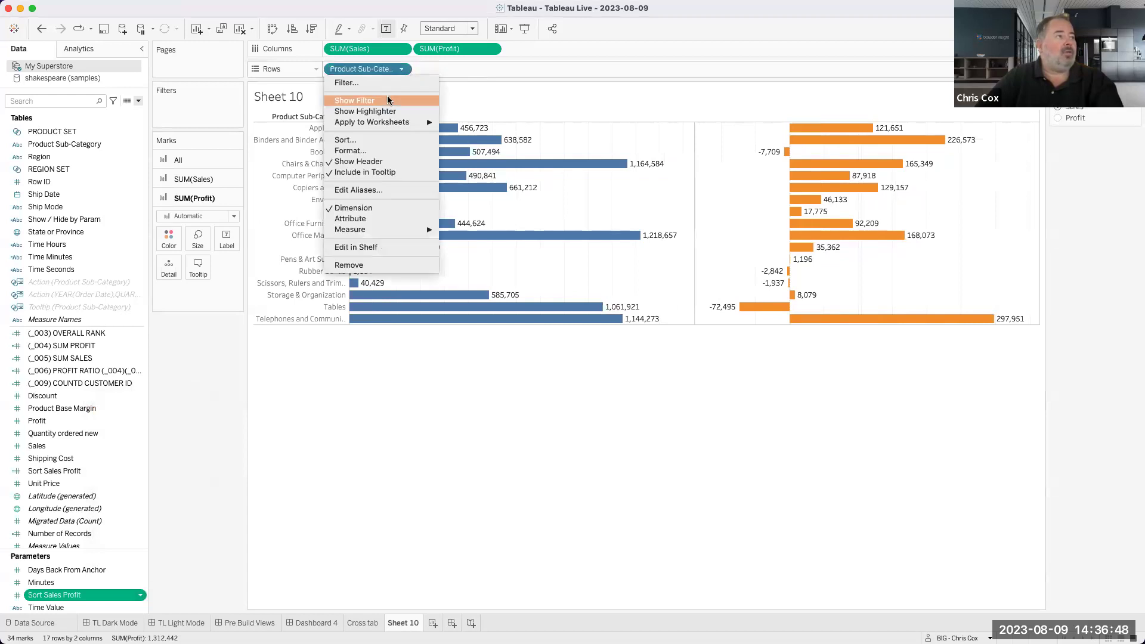
pyautogui.click(377, 140)
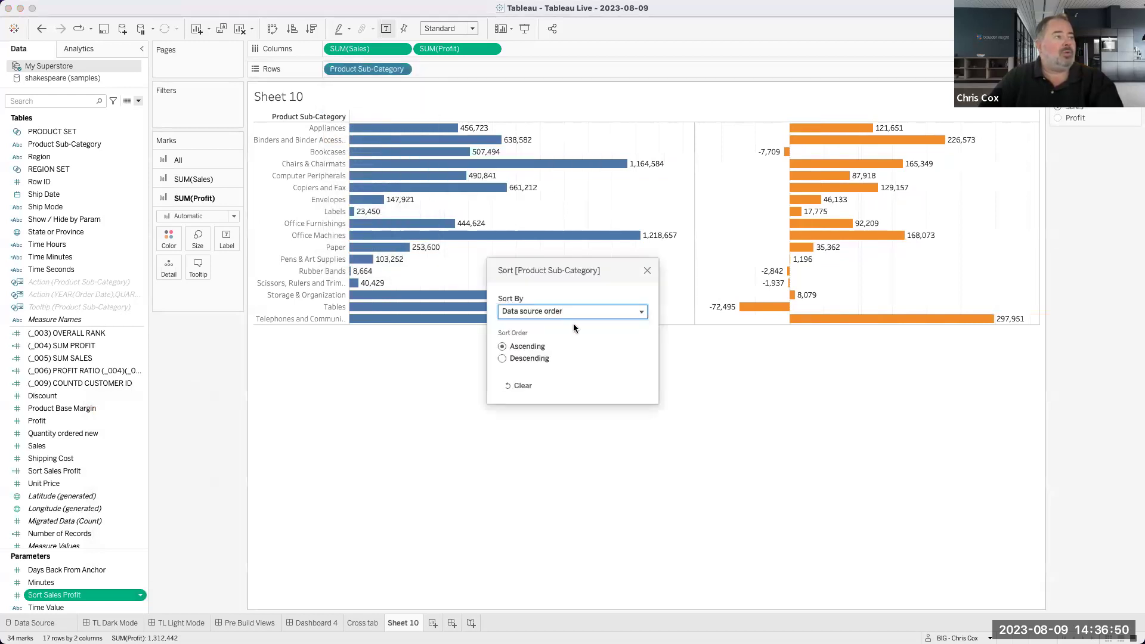
pyautogui.click(570, 312)
pyautogui.click(526, 344)
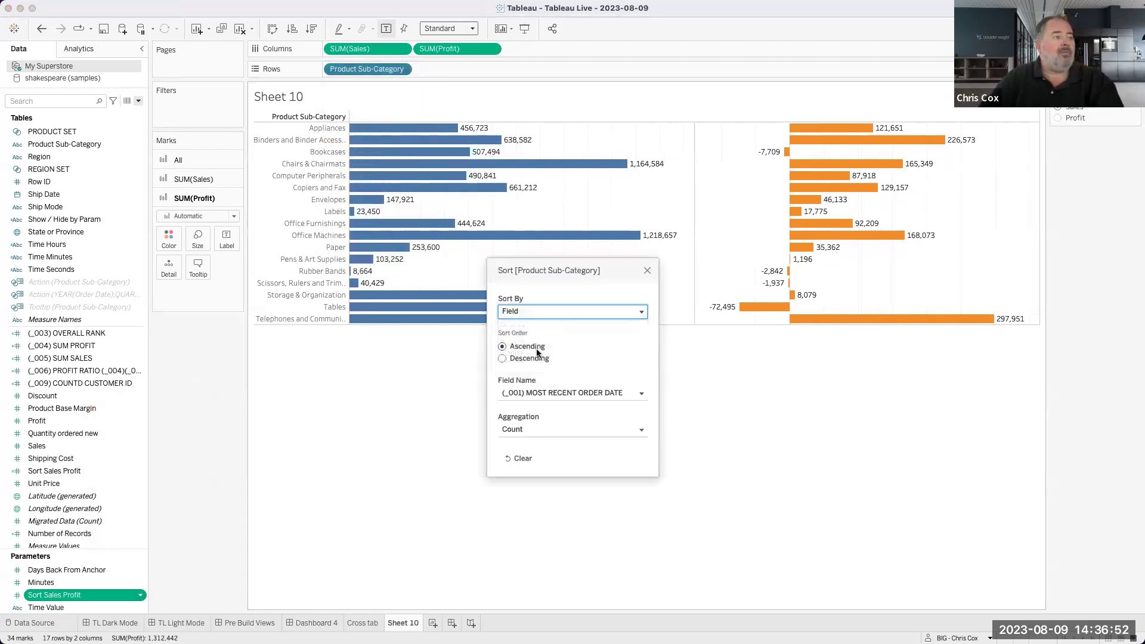
pyautogui.click(503, 357)
# Choose Sort Sales Profit as the field that drives the sort and close the sort settings
pyautogui.click(558, 393)
pyautogui.write('Sr')
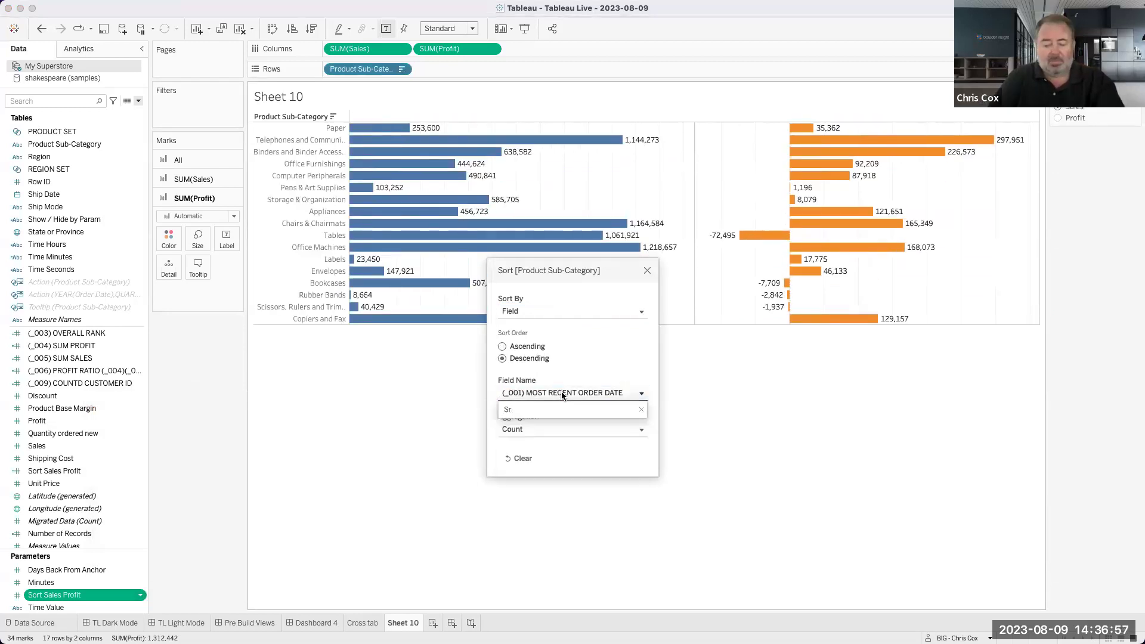
pyautogui.press('BackSpace')
pyautogui.write('or')
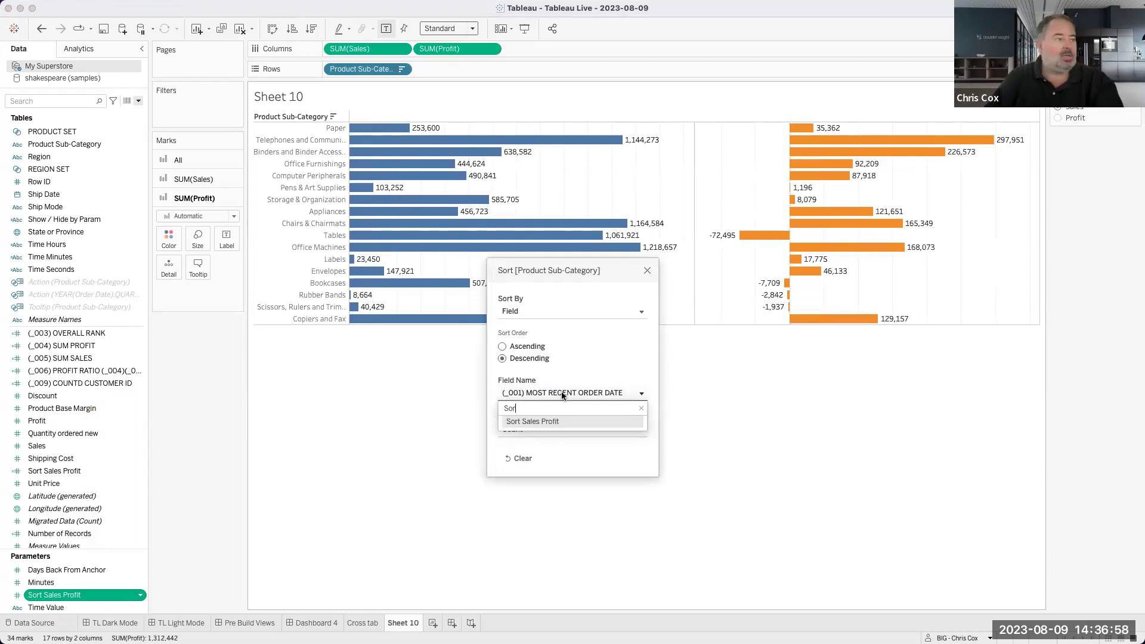
pyautogui.click(548, 421)
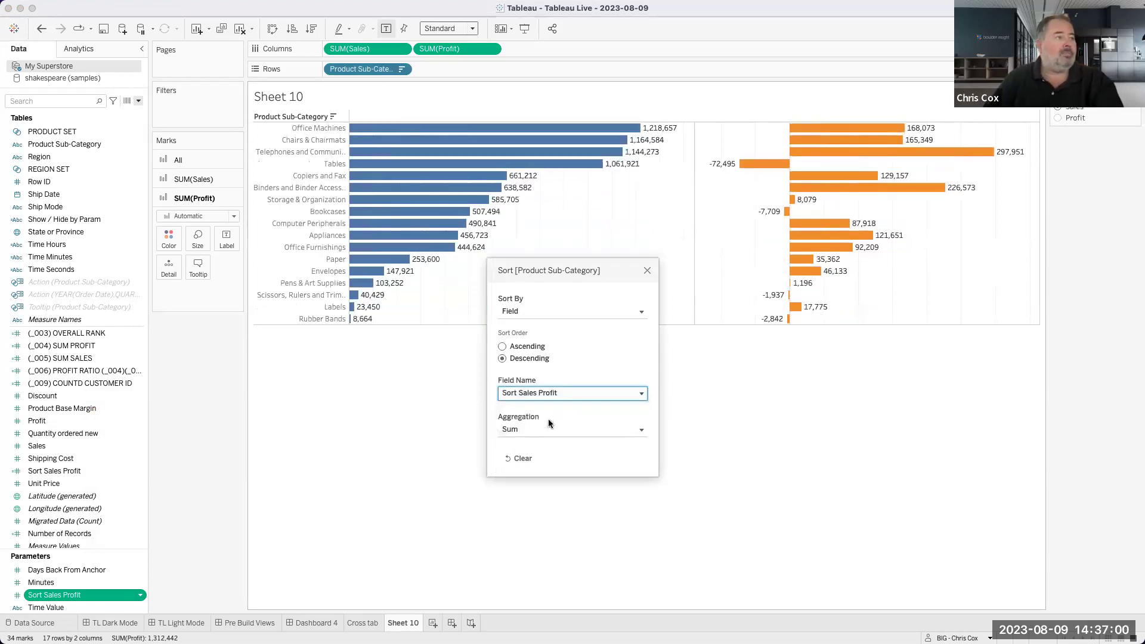
pyautogui.click(682, 302)
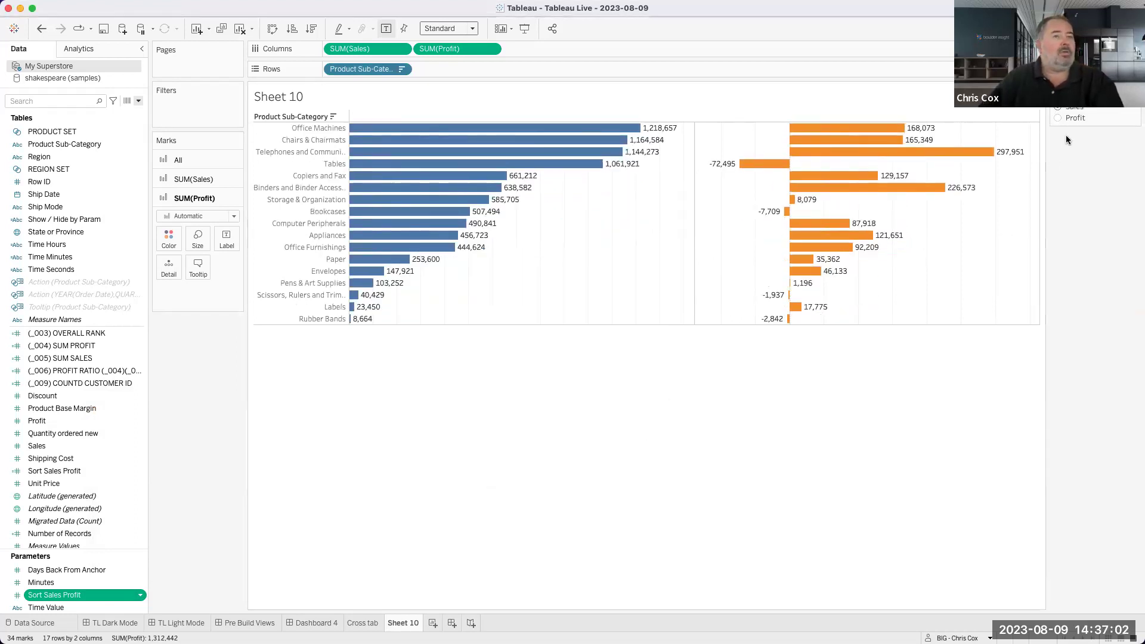
# Test the bar chart's sorting by switching the parameter to Profit, back to Sales, and to Profit again
pyautogui.click(1056, 118)
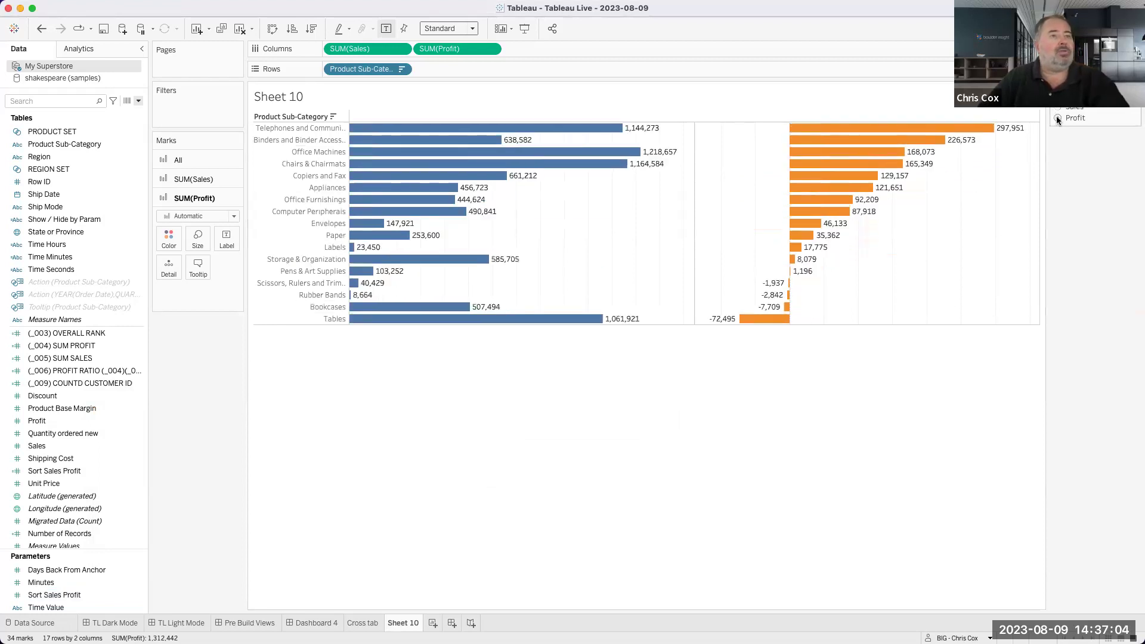
pyautogui.click(1058, 107)
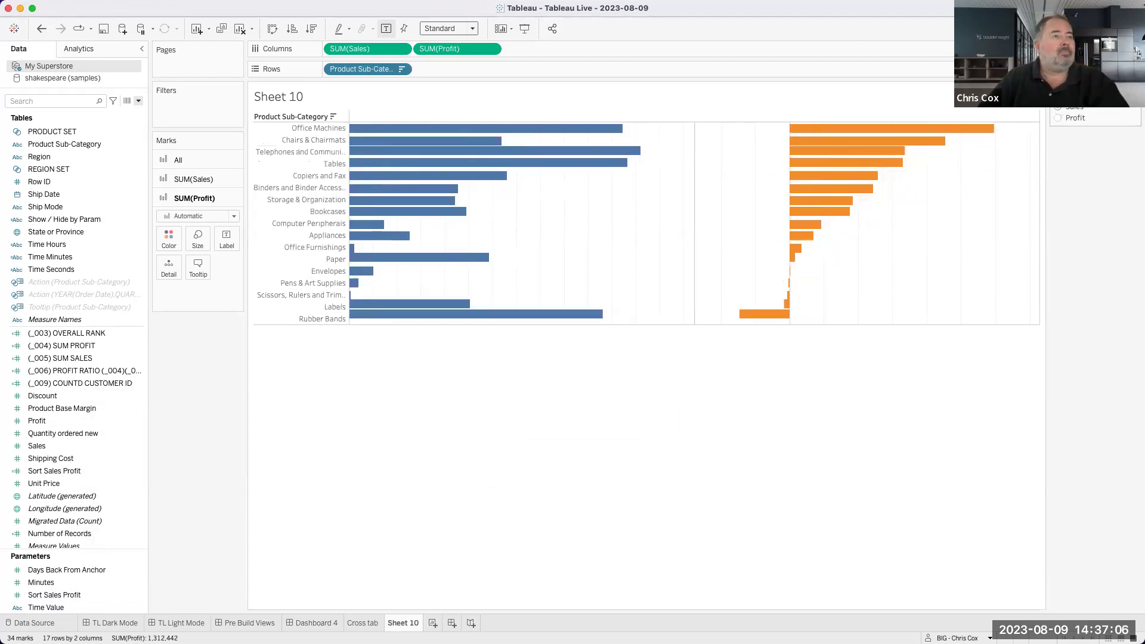
pyautogui.click(1056, 118)
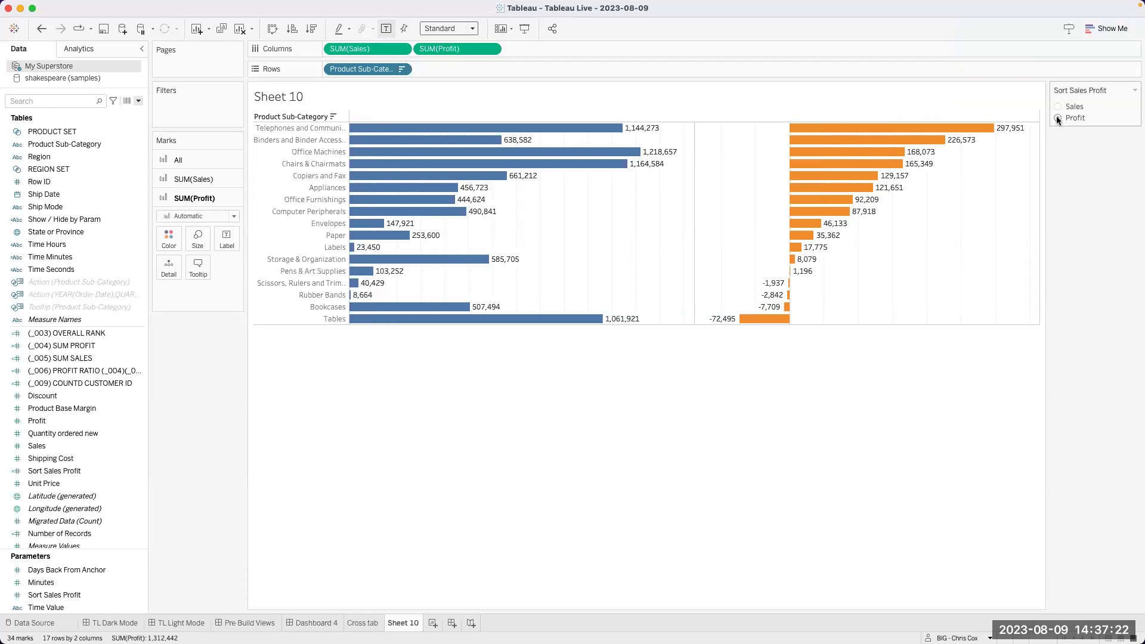
# Convert SUM(Sales) and SUM(Profit) to discrete and move both to Rows after Product Sub-Category
pyautogui.click(400, 50)
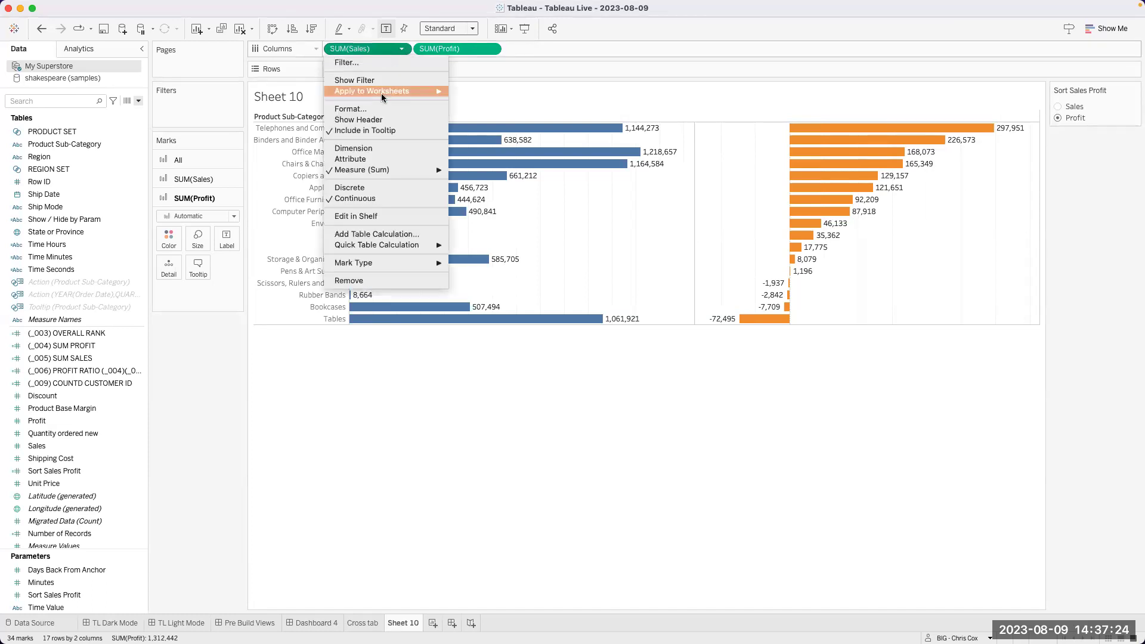
pyautogui.click(378, 189)
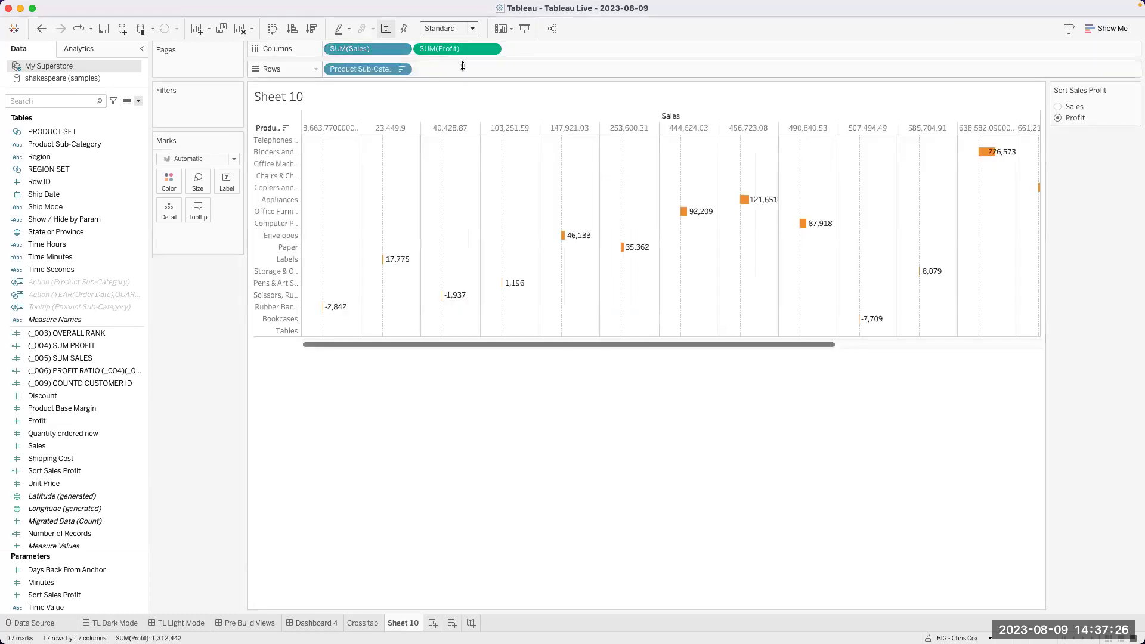
pyautogui.click(490, 48)
pyautogui.click(468, 188)
pyautogui.moveTo(363, 49); pyautogui.dragTo(463, 66)
pyautogui.moveTo(387, 50); pyautogui.dragTo(607, 70)
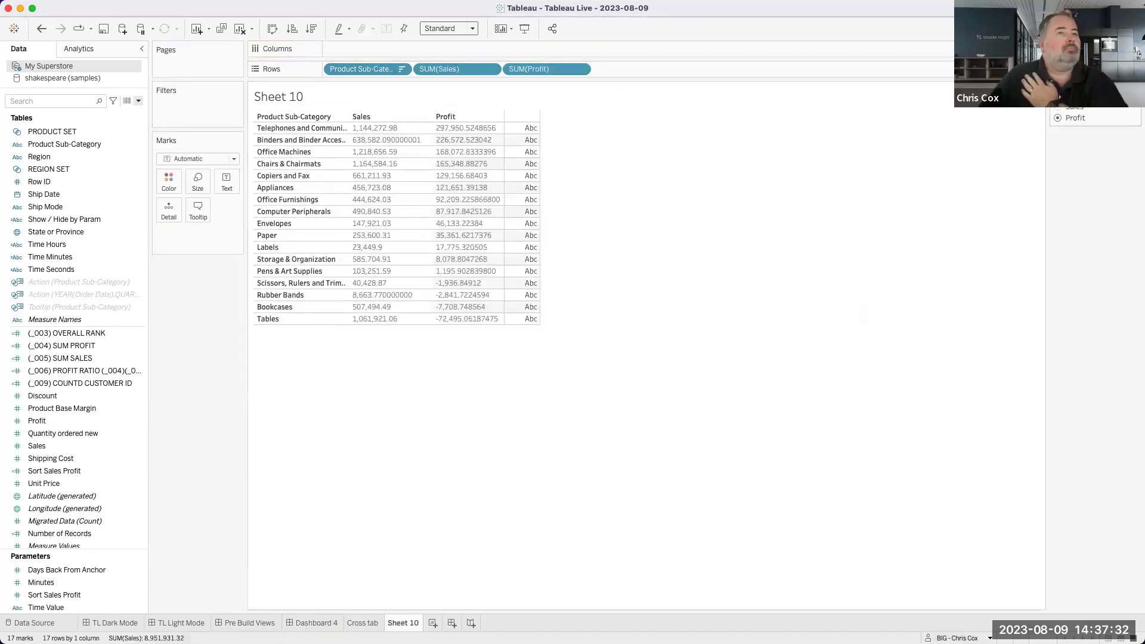
# Test the text table's sorting by switching the parameter to Sales, to Profit, and back to Sales
pyautogui.click(1056, 107)
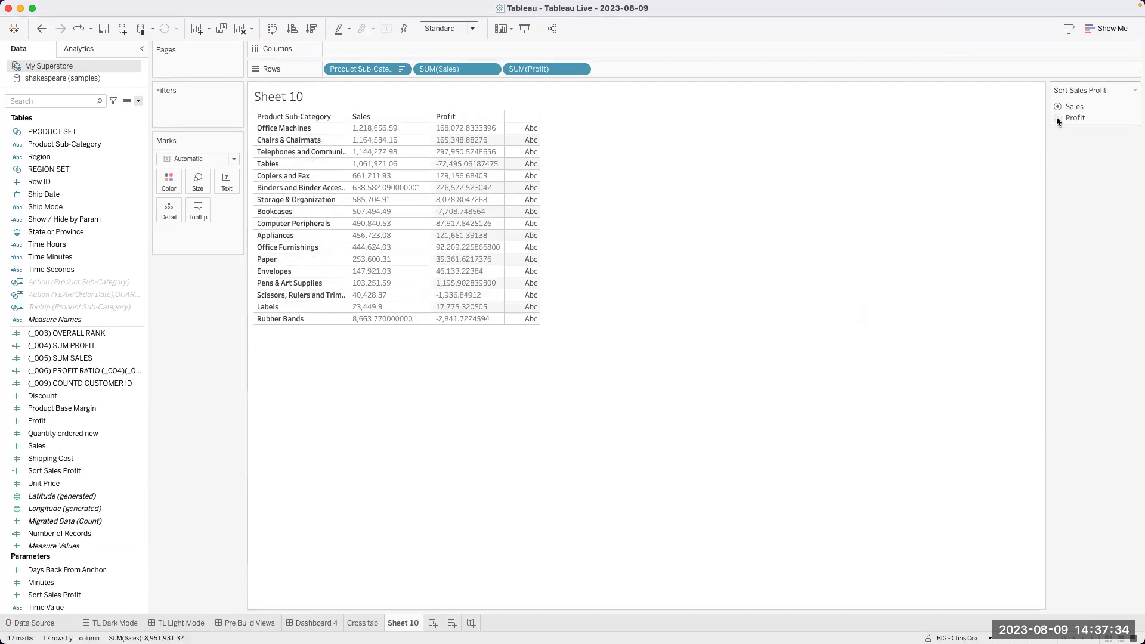
pyautogui.click(1057, 118)
pyautogui.click(1057, 106)
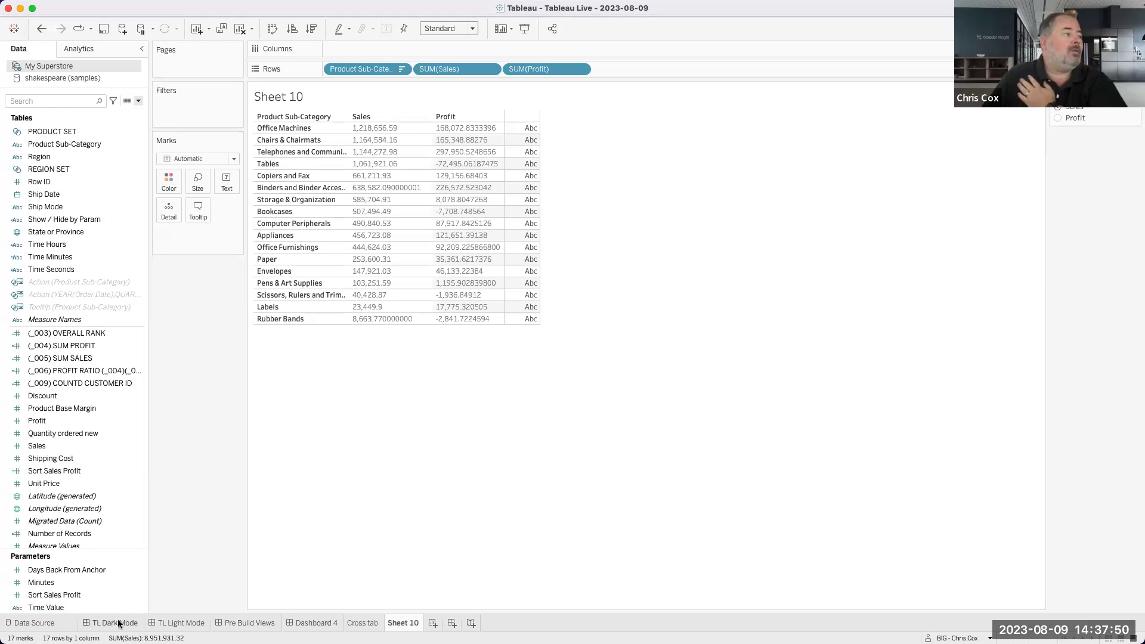
# Add a third list value, 3 displayed as Alphabetical, to the Sort Sales Profit parameter
pyautogui.click(84, 595)
pyautogui.rightClick(84, 594)
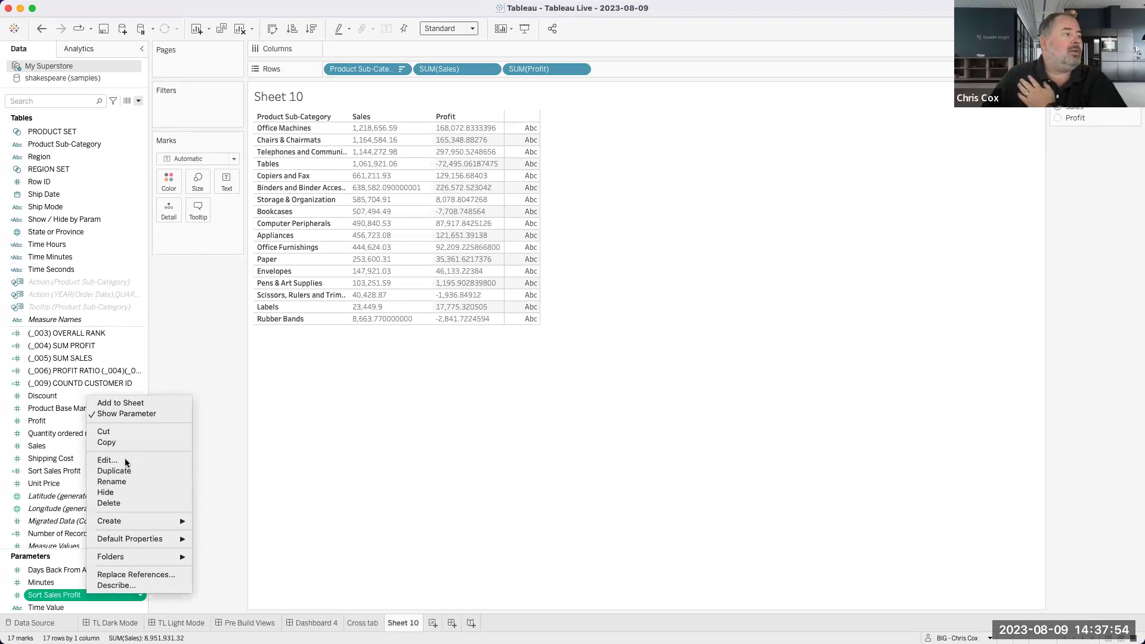
pyautogui.click(422, 352)
pyautogui.click(435, 421)
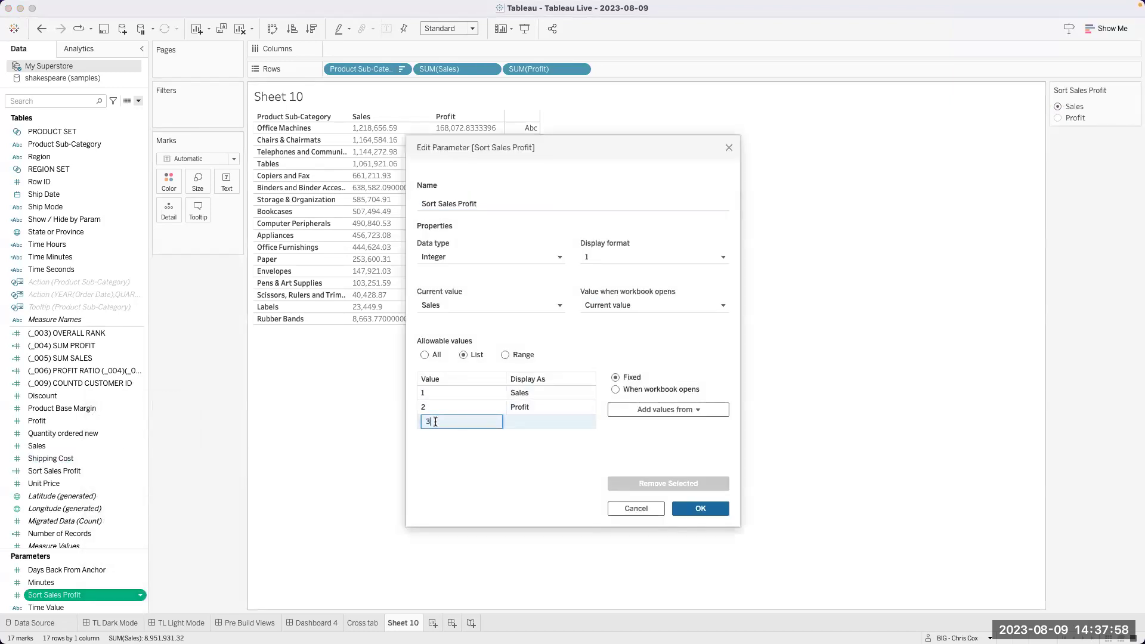
pyautogui.press('Return')
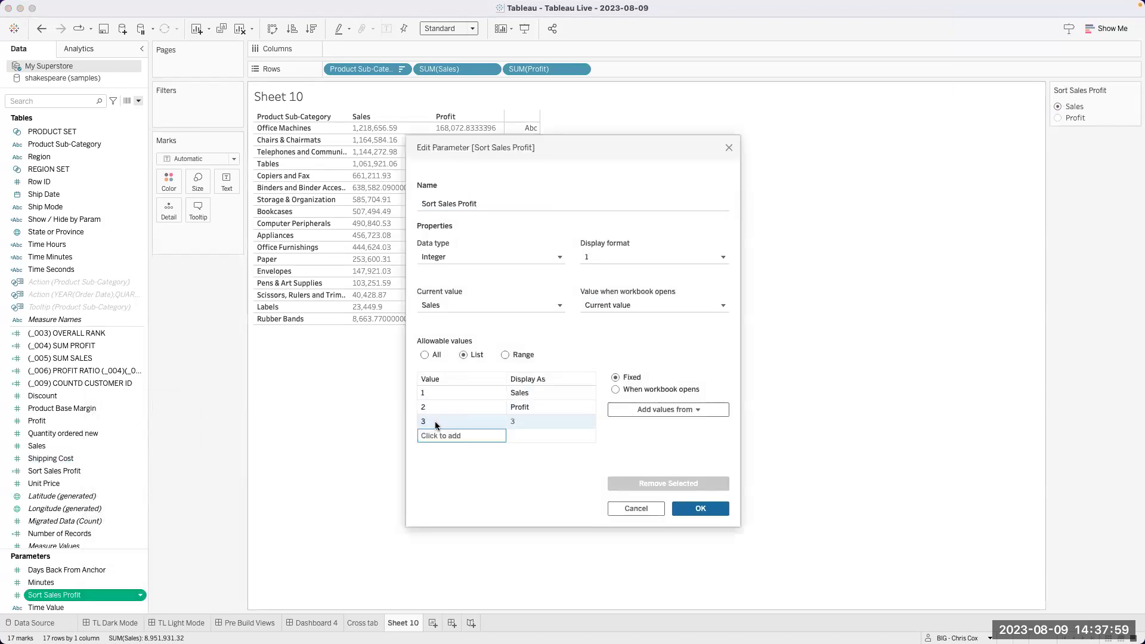
pyautogui.click(521, 421)
pyautogui.click(518, 420)
pyautogui.write('Alphabt')
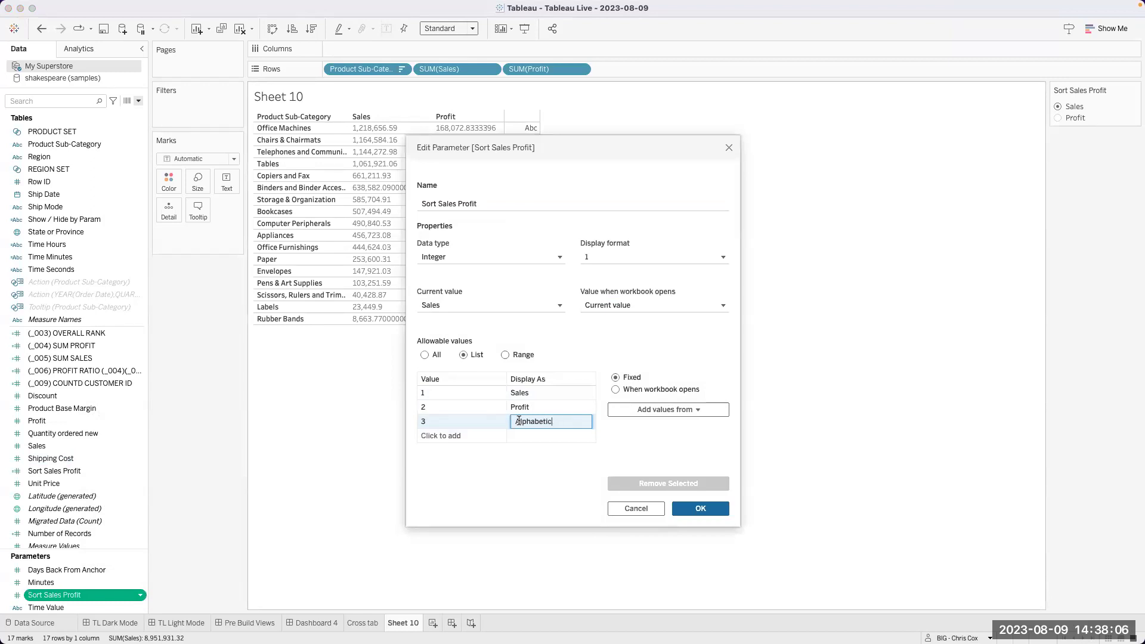
pyautogui.press('Return')
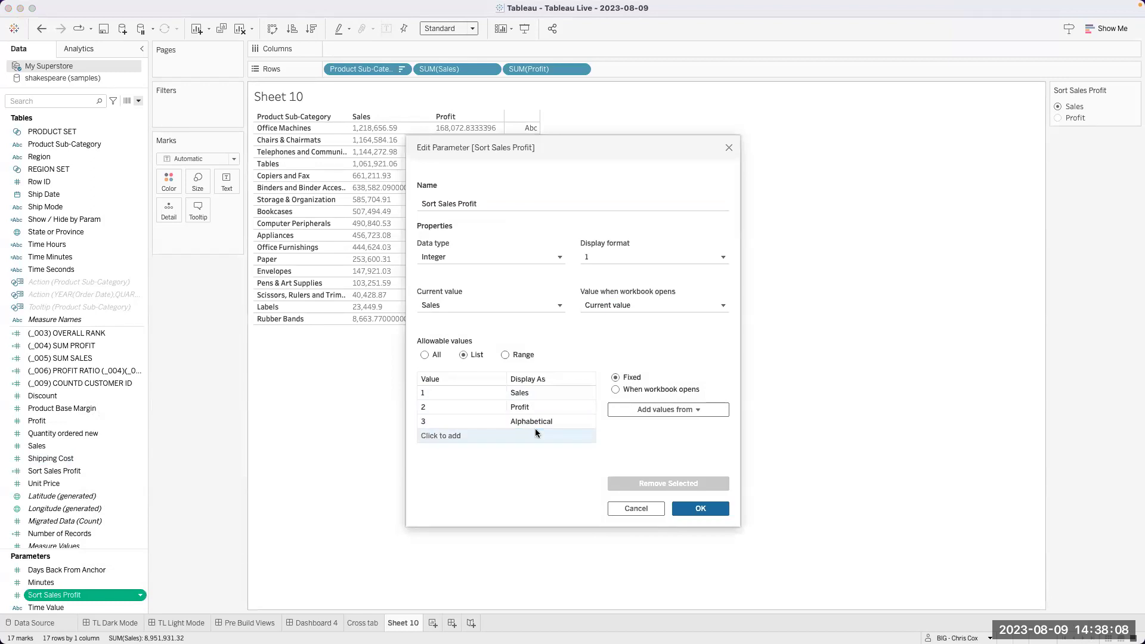
pyautogui.click(699, 508)
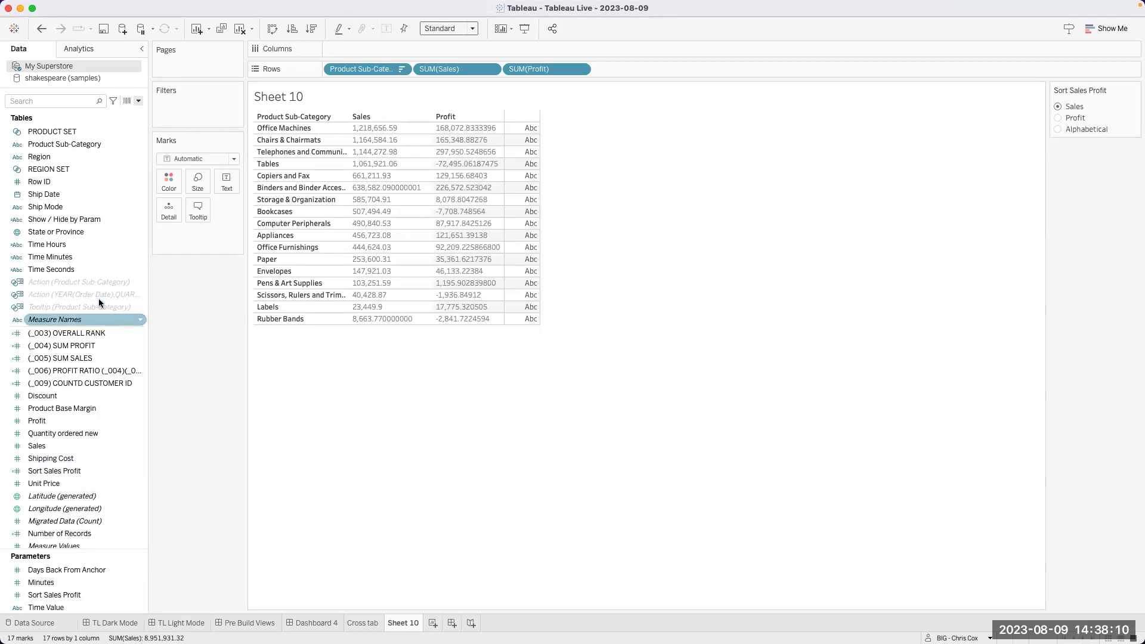
# Find the Sort Sales Profit calculated field and add an else branch returning [Product Sub-Category] before END in its formula
pyautogui.write('Sort')
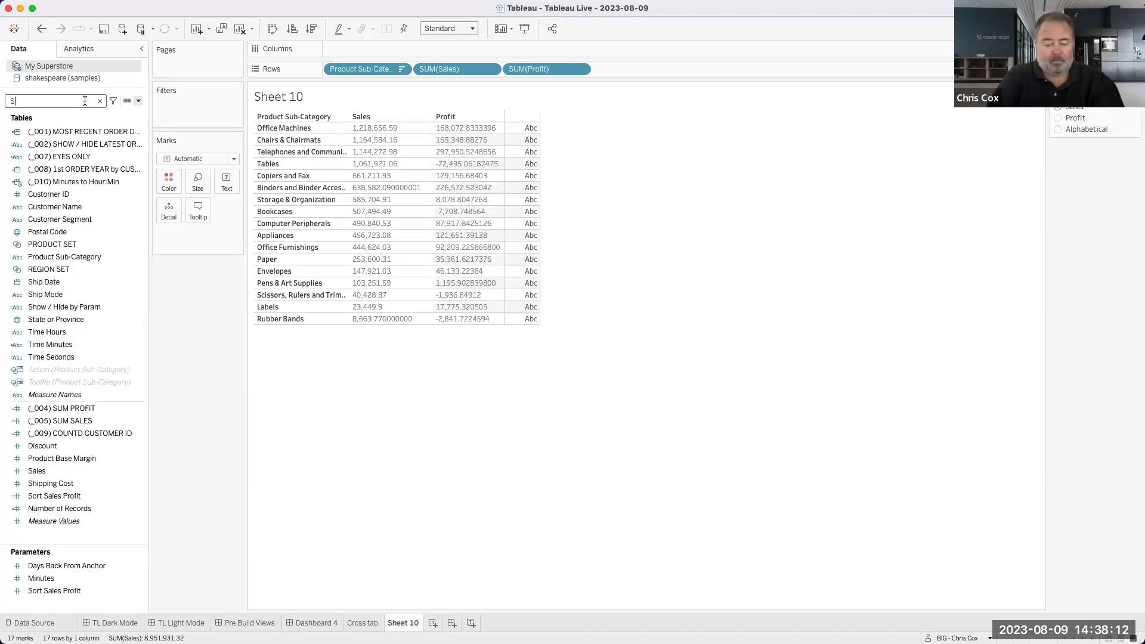
pyautogui.rightClick(86, 140)
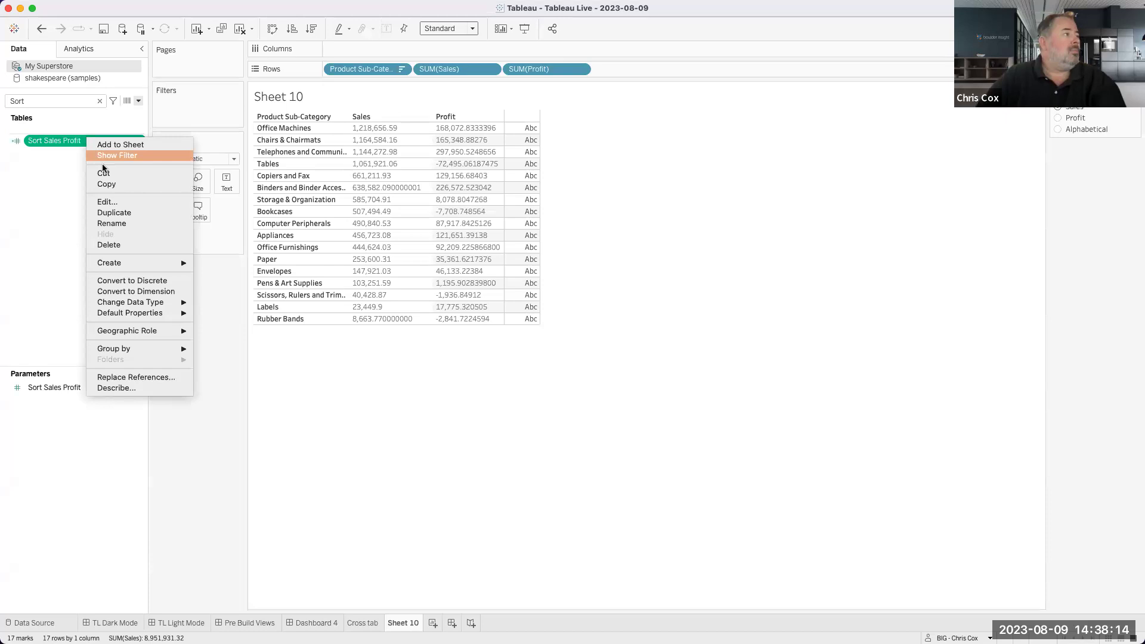
pyautogui.click(114, 201)
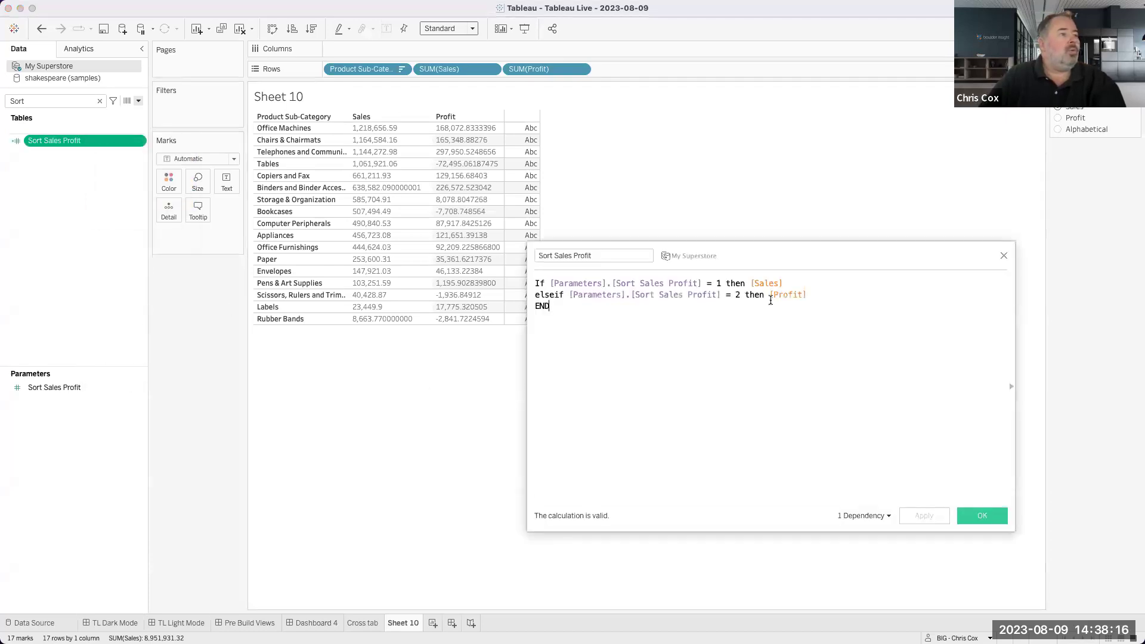
pyautogui.press('BackSpace')
pyautogui.press('BackSpace')
pyautogui.press('BackSpace')
pyautogui.write('else')
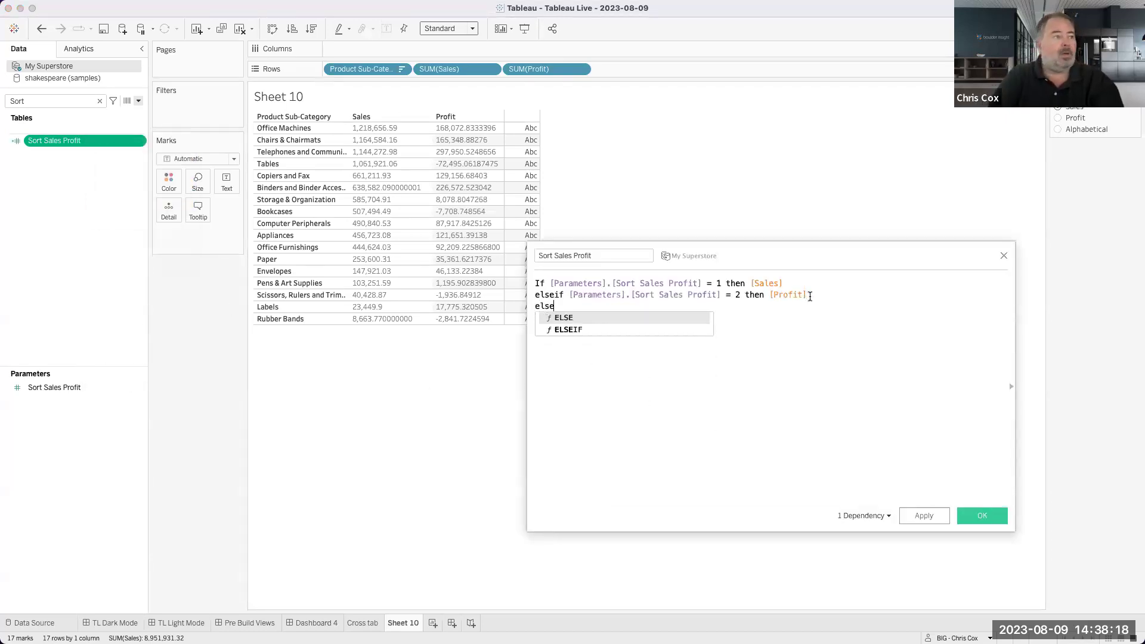
pyautogui.press('Return')
pyautogui.write('END')
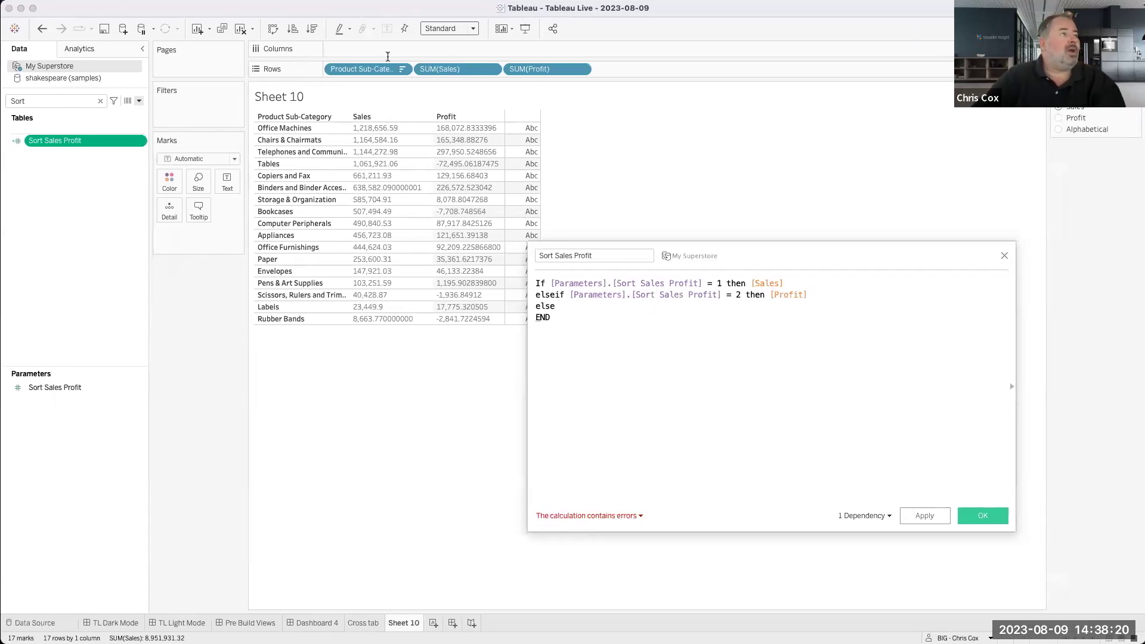
pyautogui.moveTo(360, 70); pyautogui.dragTo(641, 317)
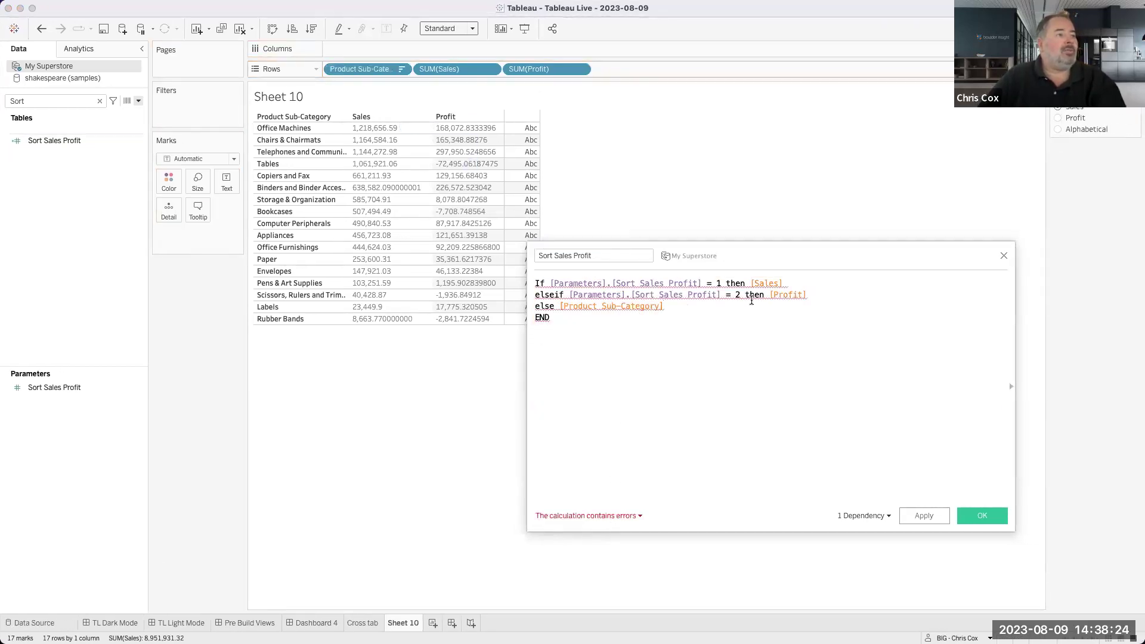
# Wrap [Profit] and [Sales] in STR() in the Sort Sales Profit formula and save the calculation
pyautogui.moveTo(773, 296)
pyautogui.write('str(')
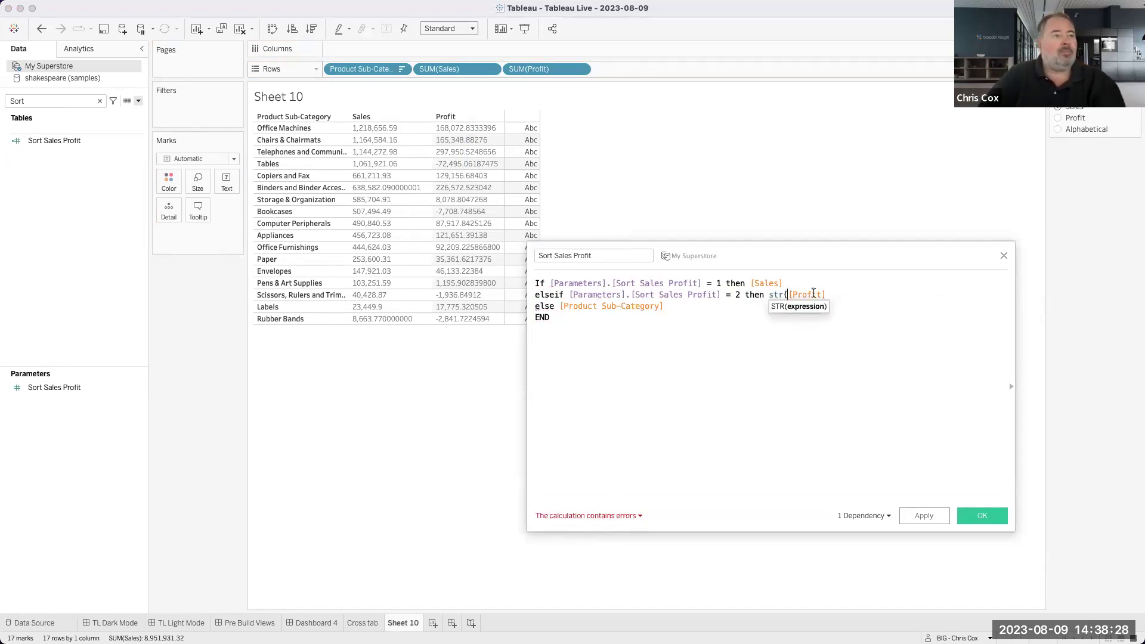
pyautogui.write(')')
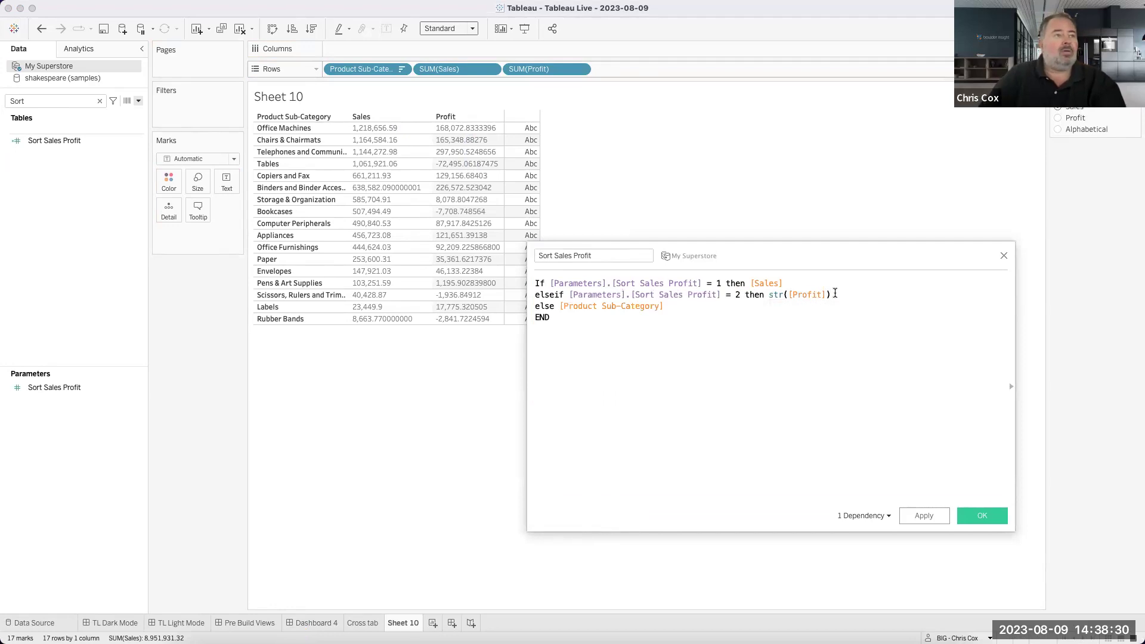
pyautogui.click(751, 284)
pyautogui.write('str')
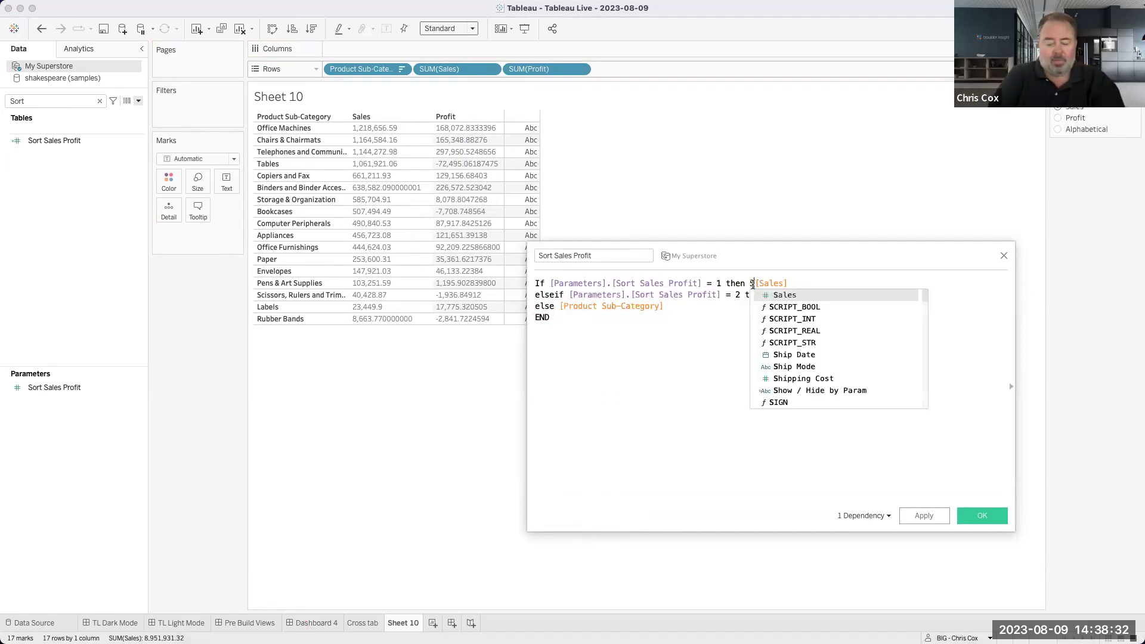
pyautogui.write('(')
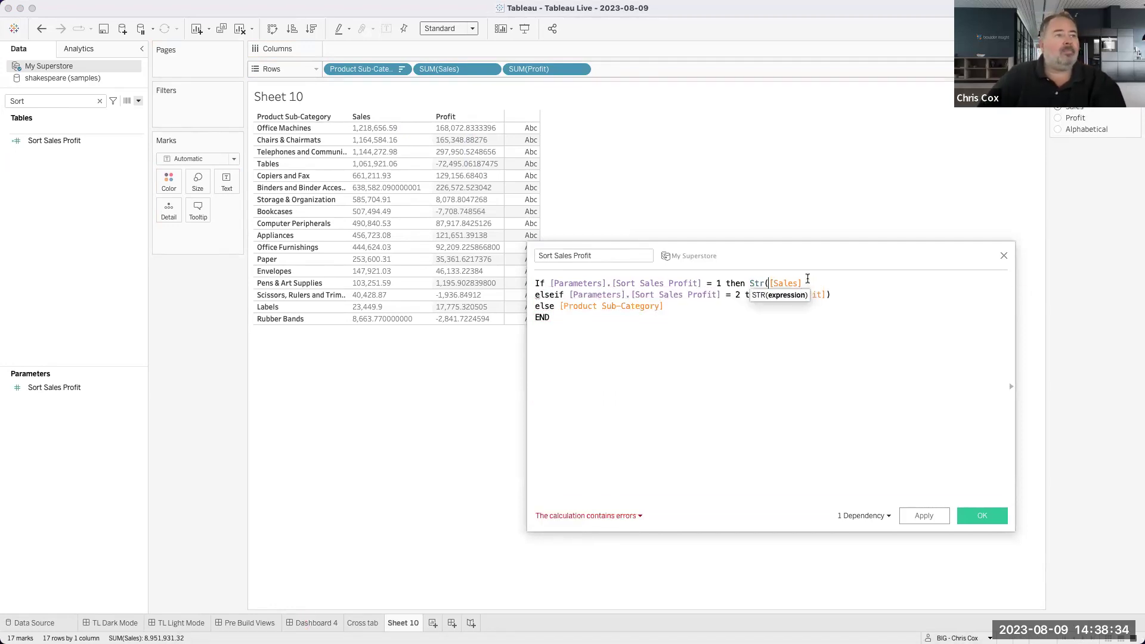
pyautogui.click(808, 280)
pyautogui.write(')')
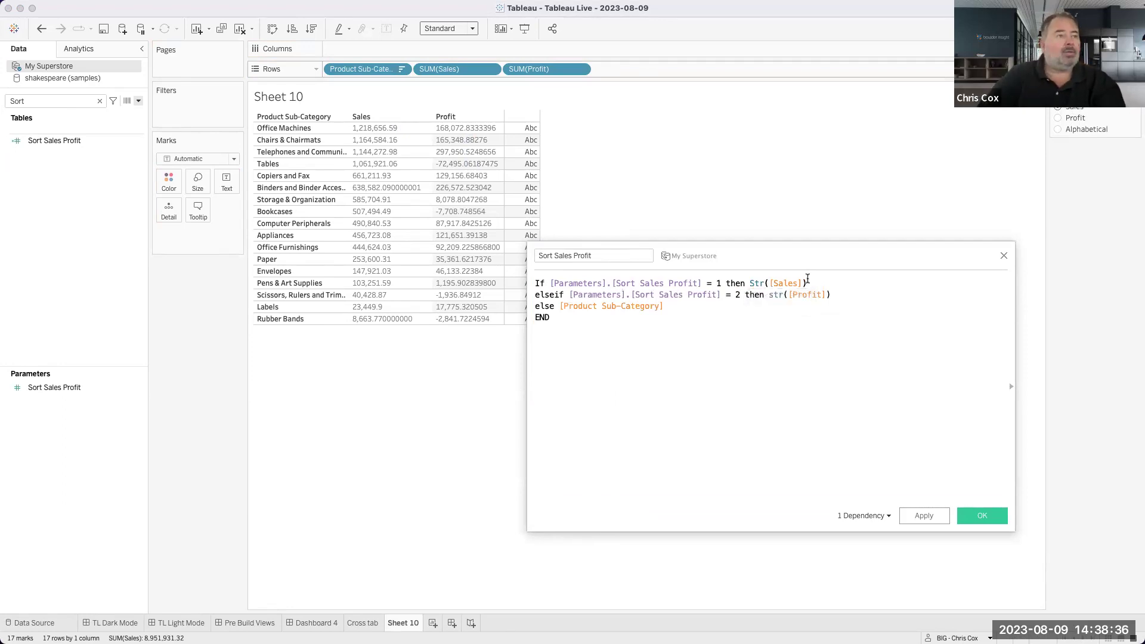
pyautogui.click(978, 515)
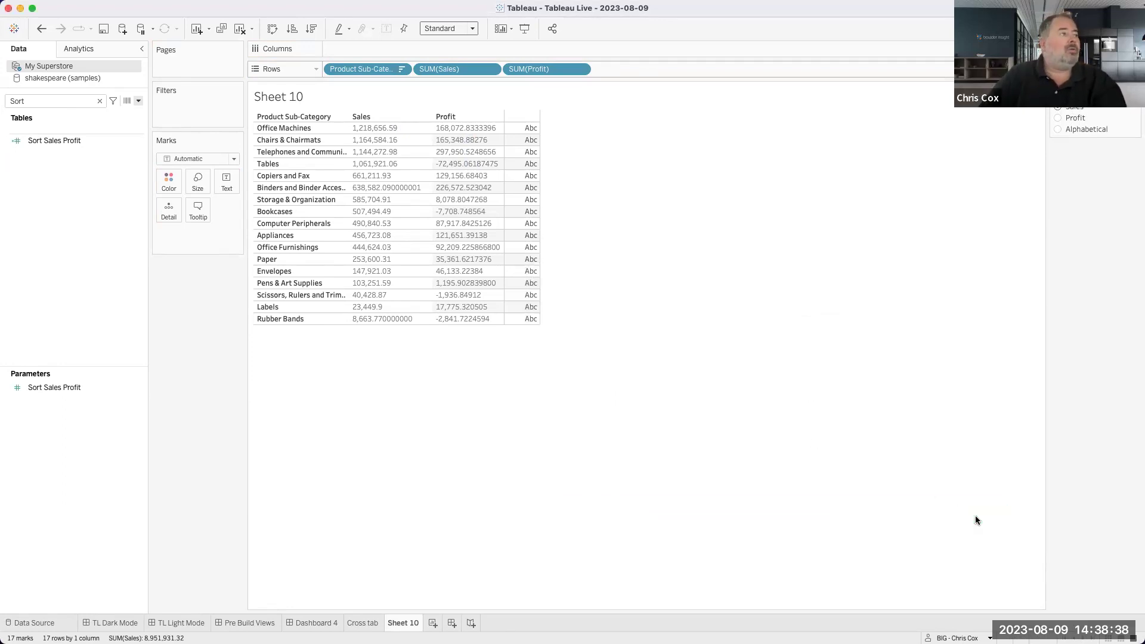
# Set the aggregation of the Product Sub-Category sort on Rows to Minimum and close the sort settings
pyautogui.click(400, 69)
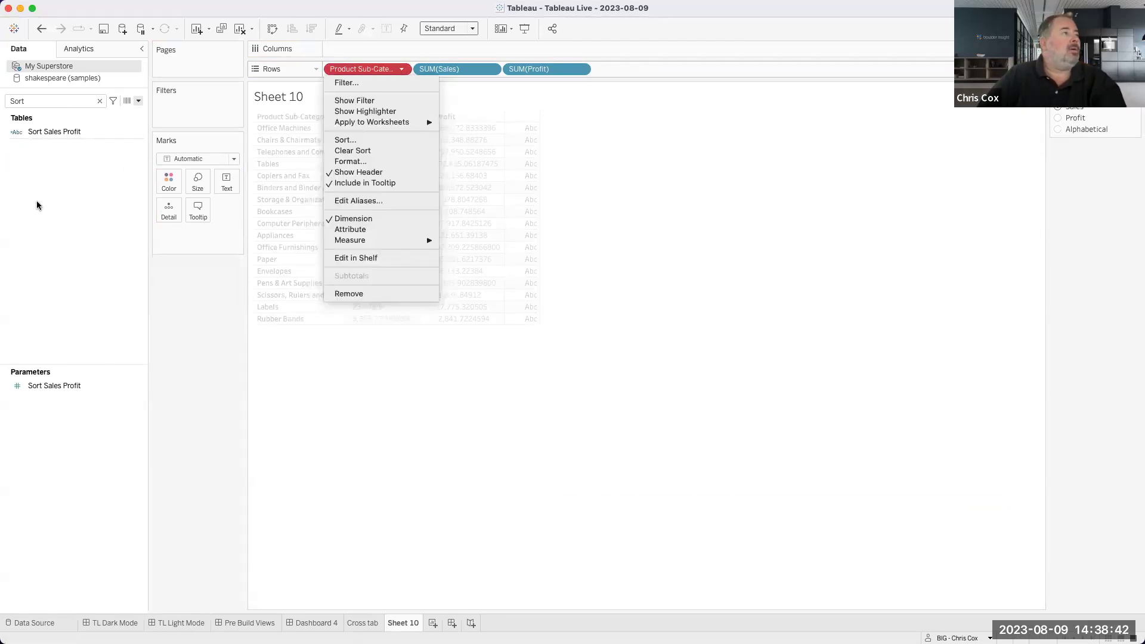
pyautogui.click(401, 69)
pyautogui.click(379, 142)
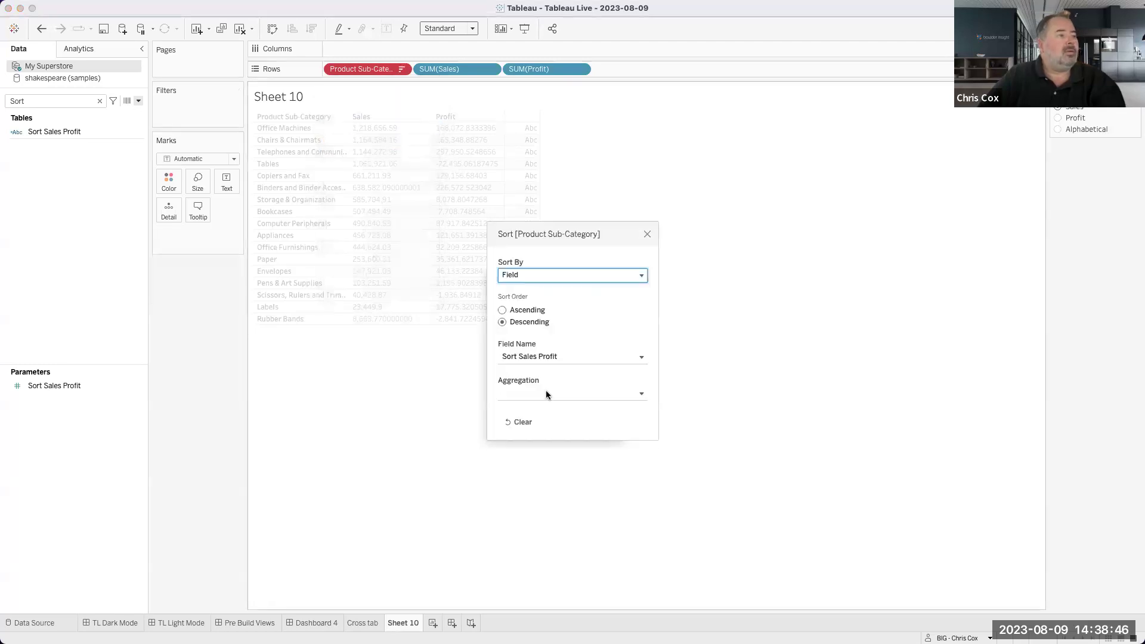
pyautogui.click(570, 393)
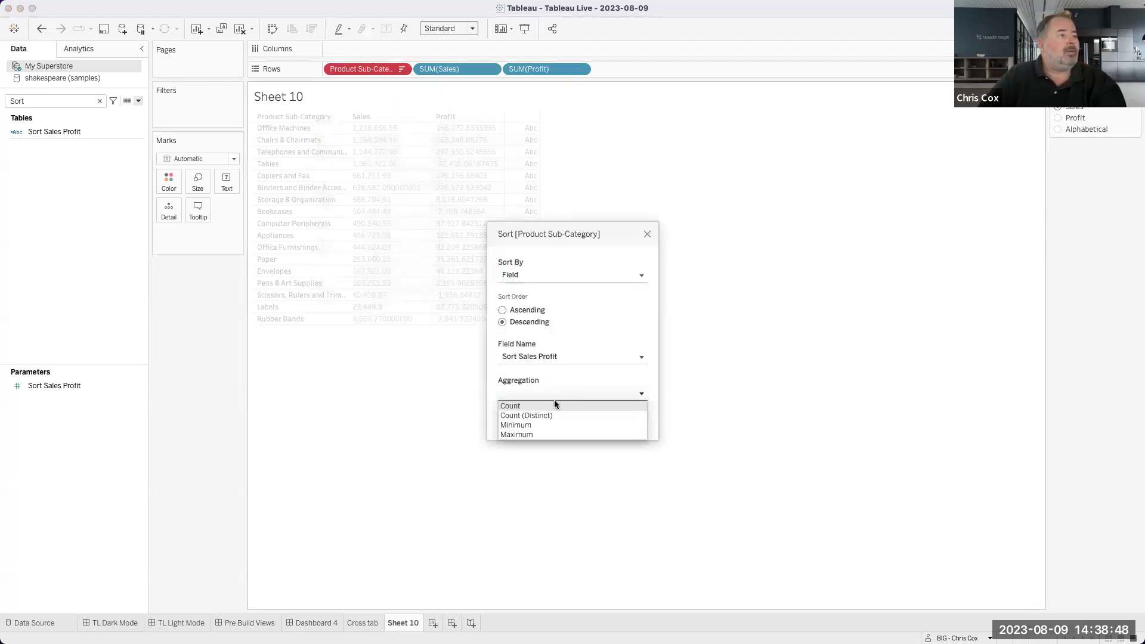
pyautogui.click(530, 425)
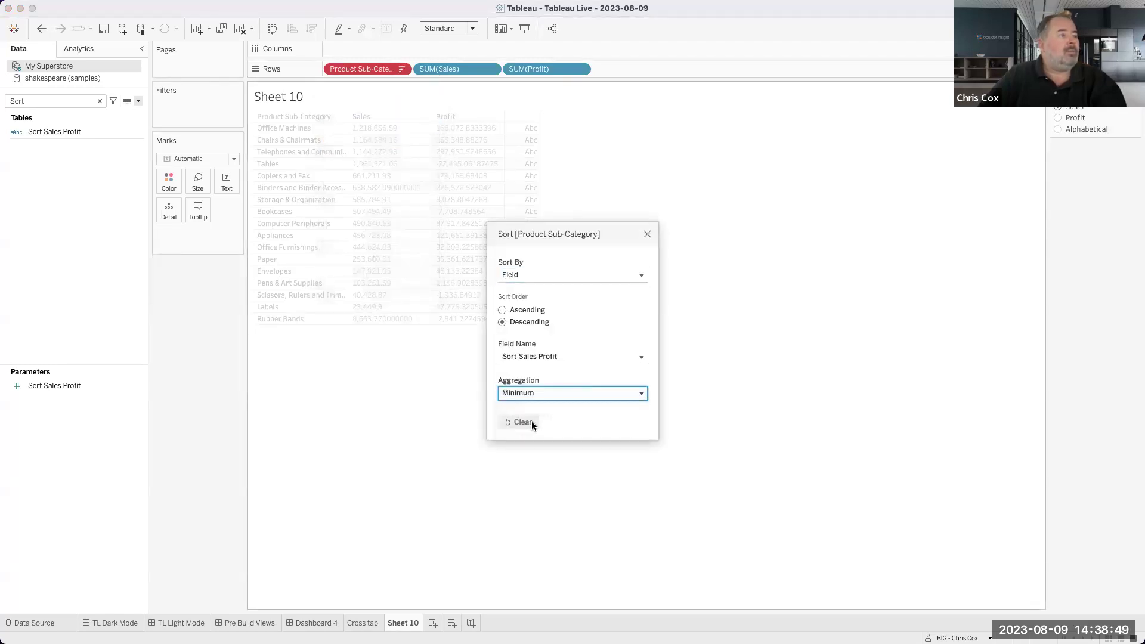
pyautogui.click(646, 236)
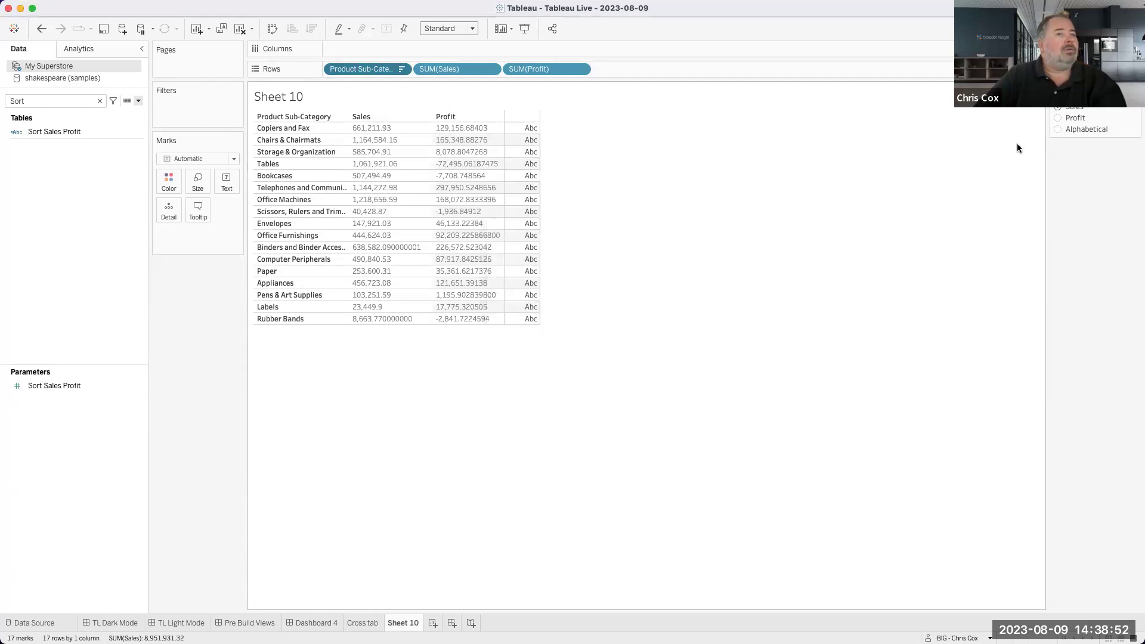
# Test the table's sorting by switching the parameter to Profit and to Alphabetical
pyautogui.click(1057, 119)
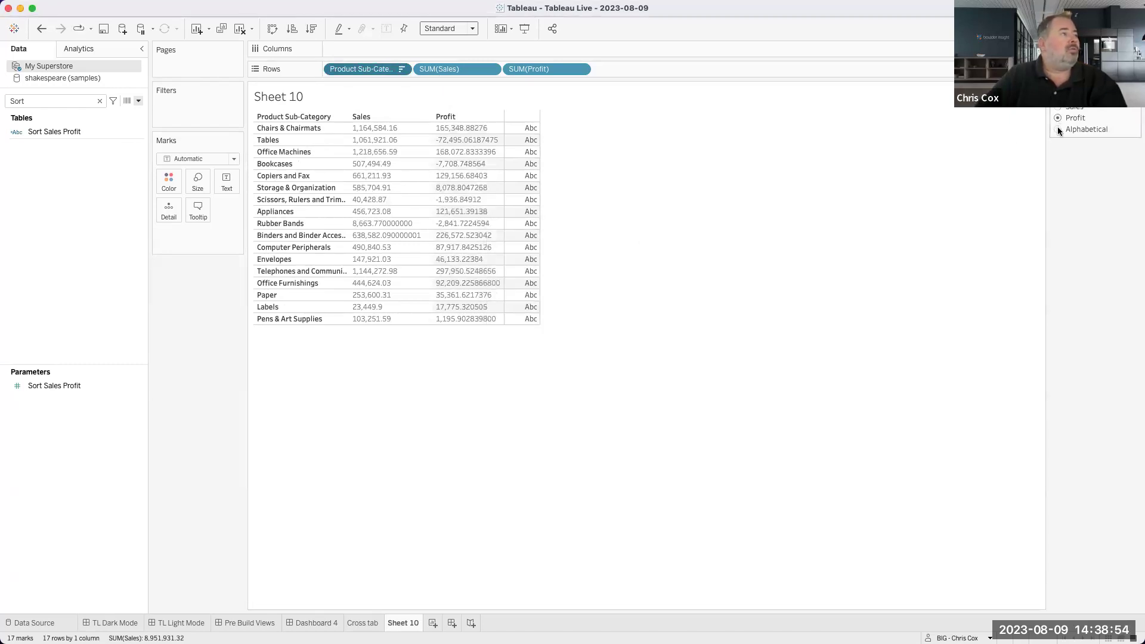
pyautogui.click(1057, 129)
pyautogui.click(96, 136)
# Change the Product Sub-Category sort order to Ascending and test it with the parameter set to Profit
pyautogui.click(401, 69)
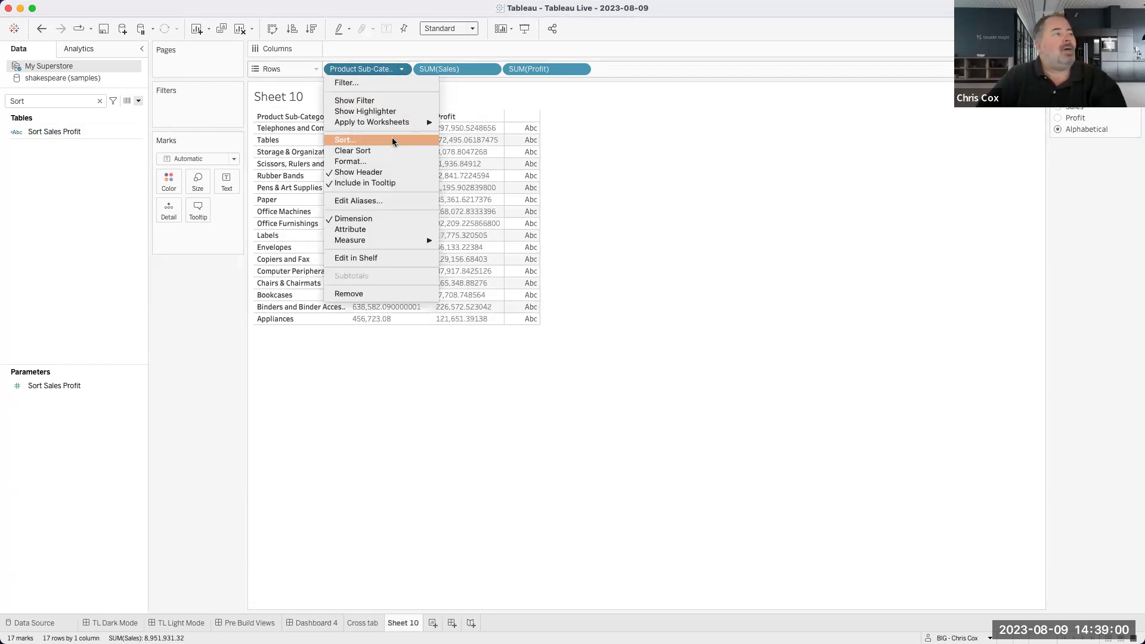
pyautogui.click(657, 167)
pyautogui.click(400, 70)
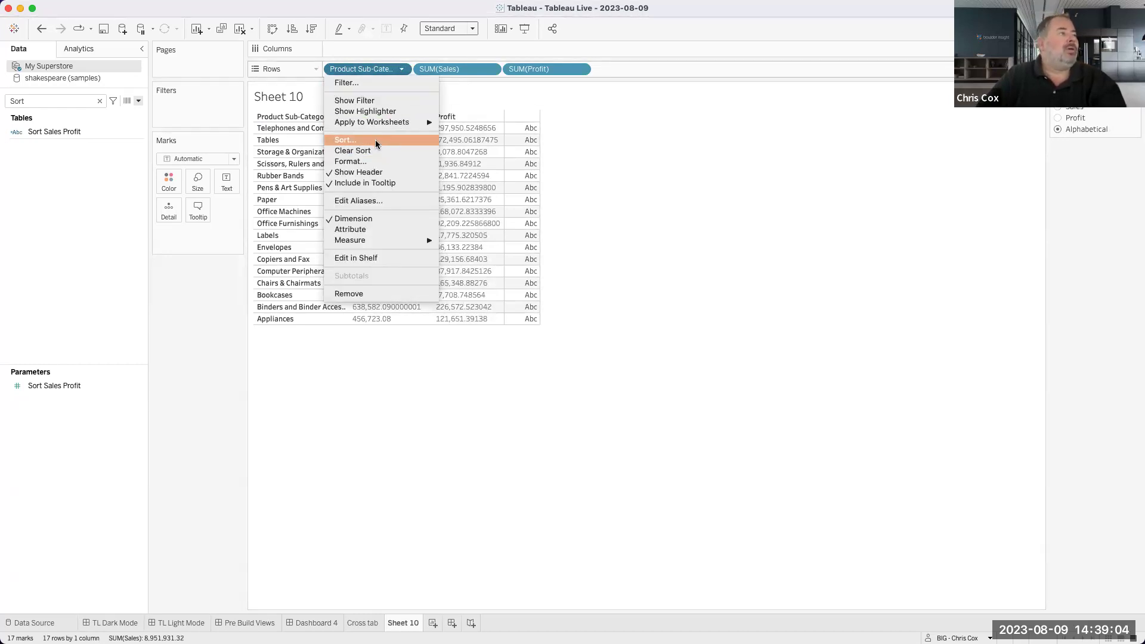
pyautogui.click(375, 141)
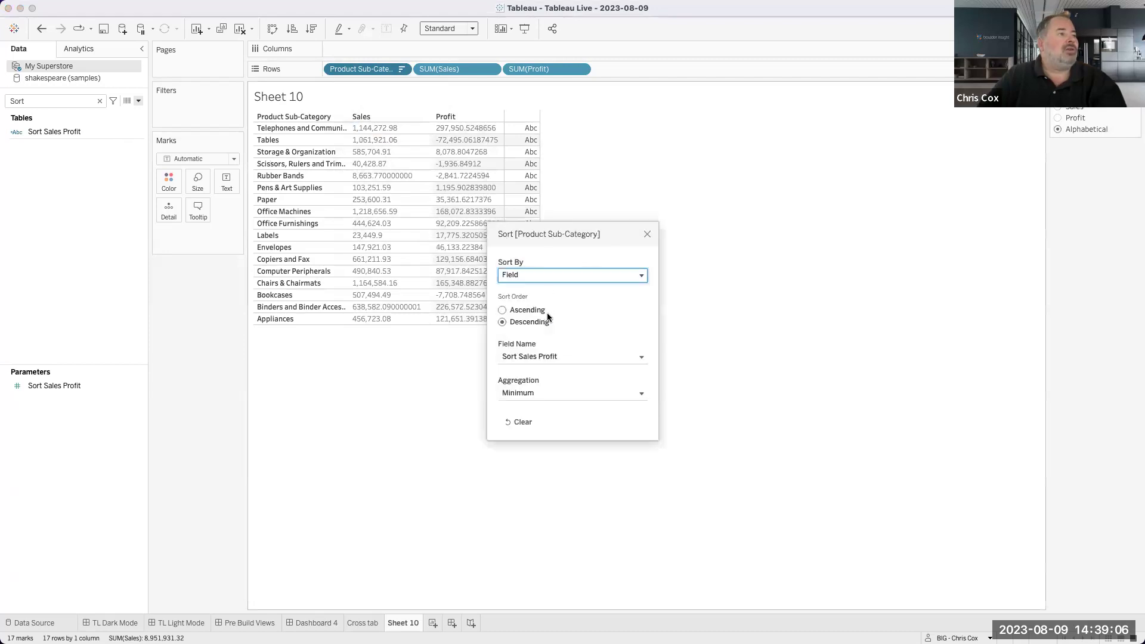
pyautogui.click(502, 309)
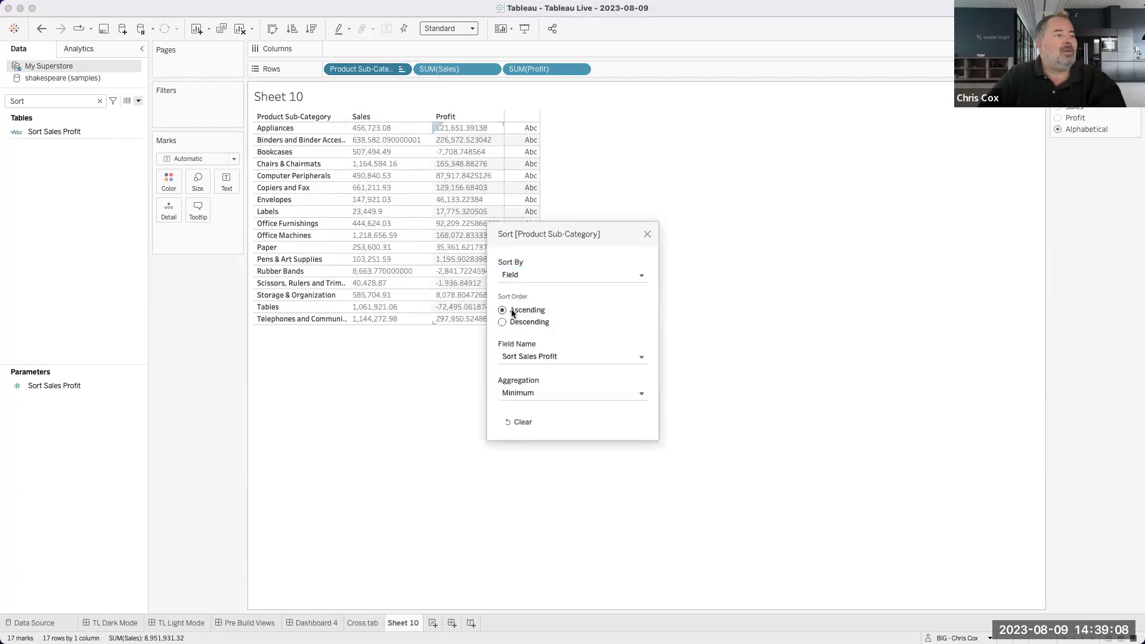
pyautogui.click(646, 236)
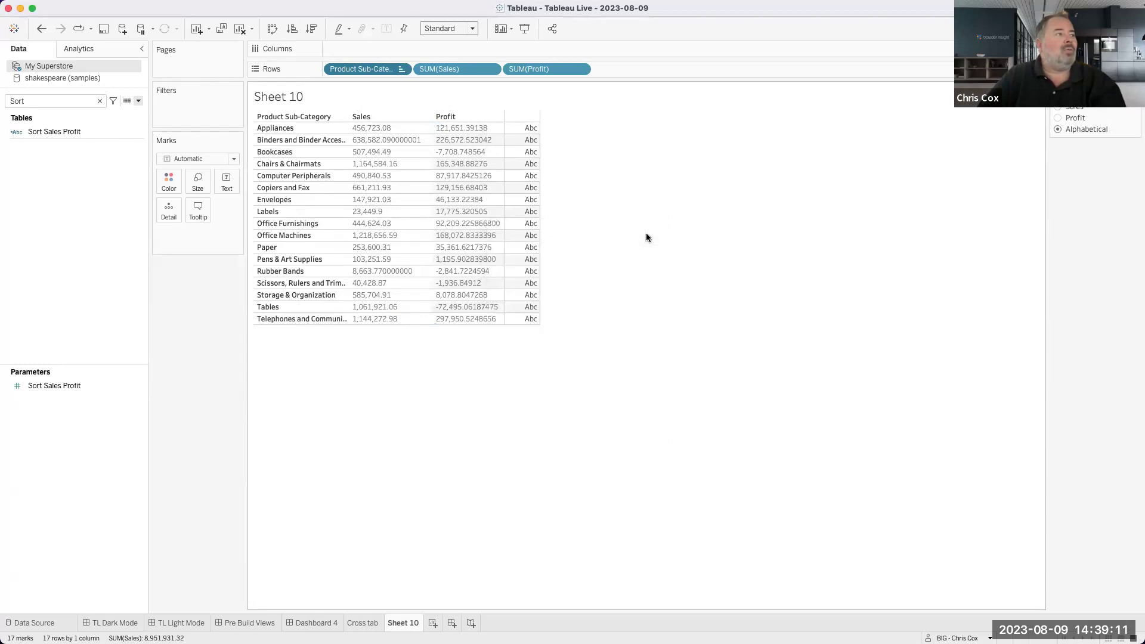
pyautogui.click(1057, 118)
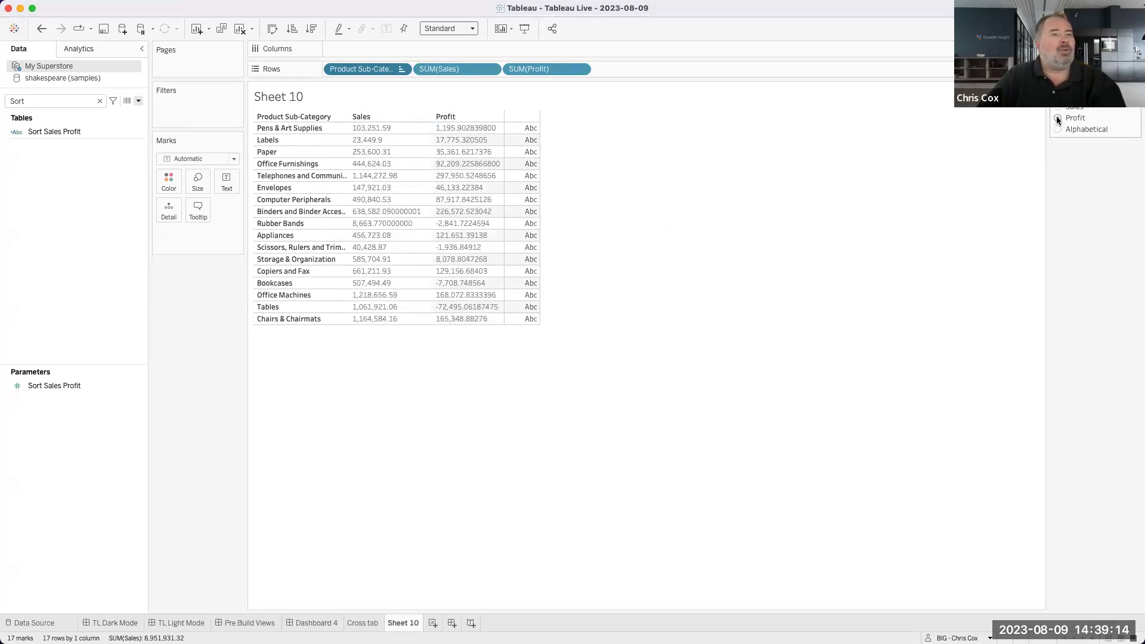
# Multiply [Sales] and [Profit] by -1 inside the STR() functions of the Sort Sales Profit calculation and save it
pyautogui.rightClick(66, 131)
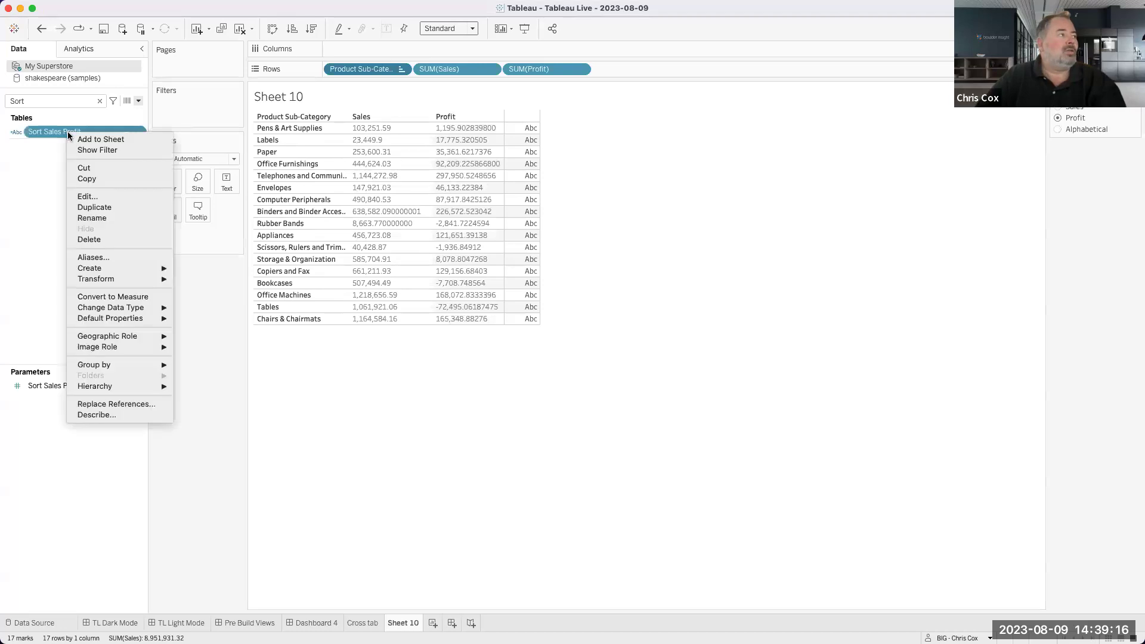
pyautogui.click(99, 196)
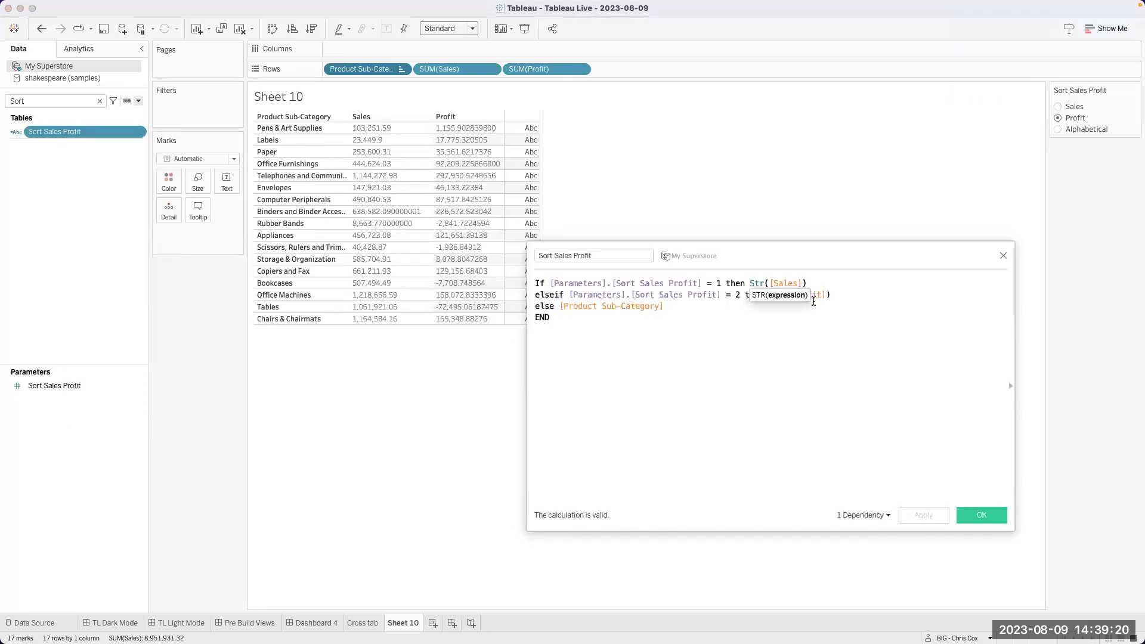
pyautogui.write('*')
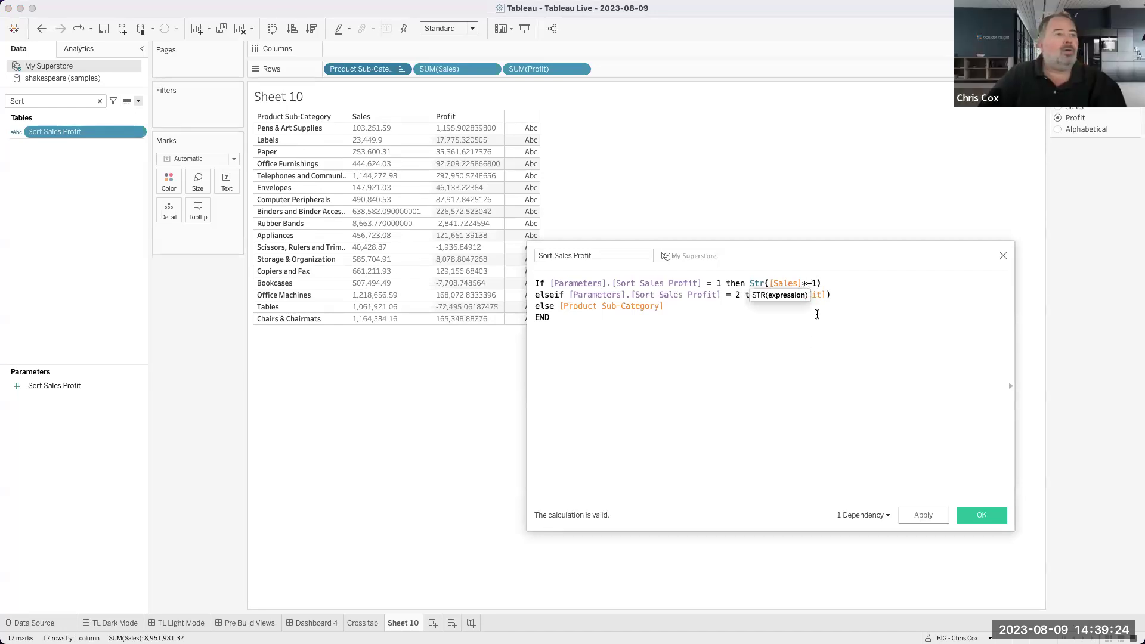
pyautogui.click(824, 294)
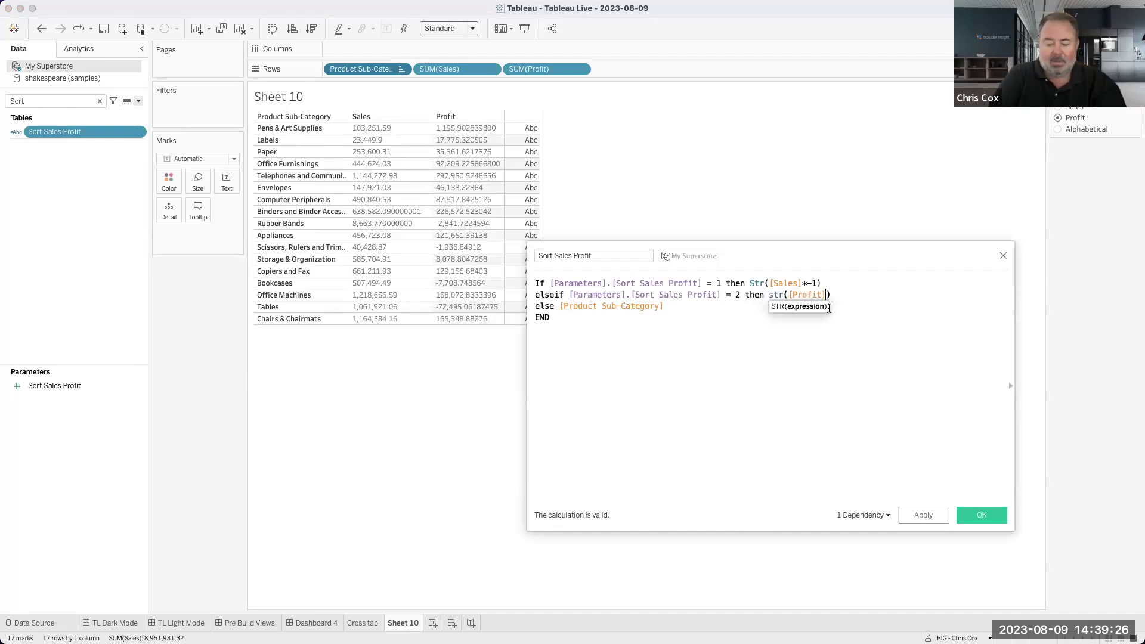
pyautogui.write('*-1')
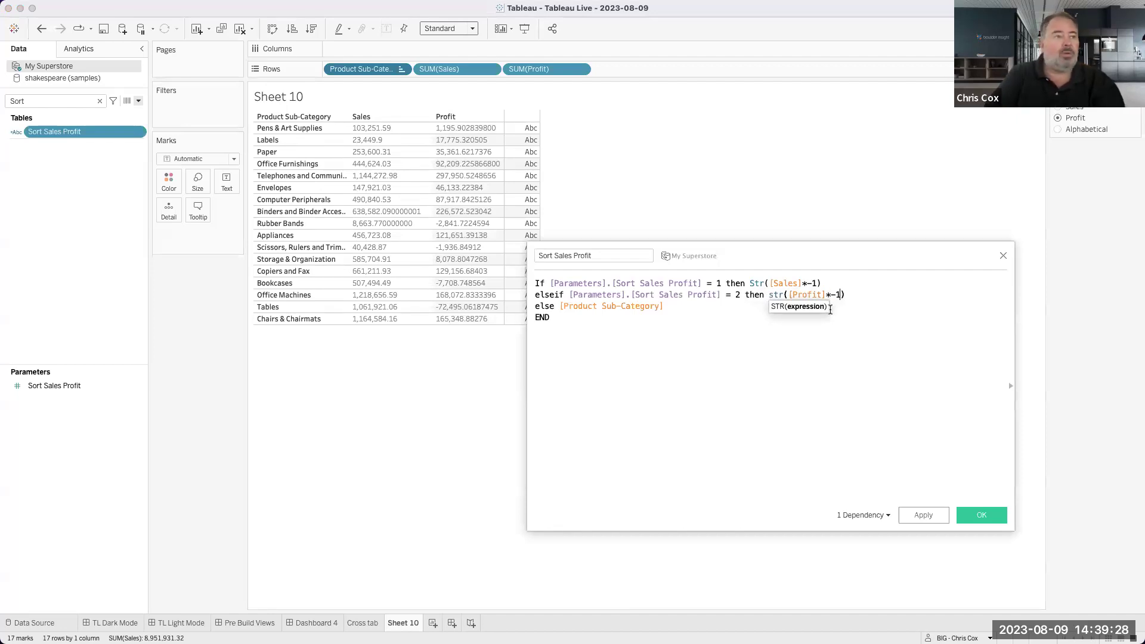
pyautogui.click(981, 515)
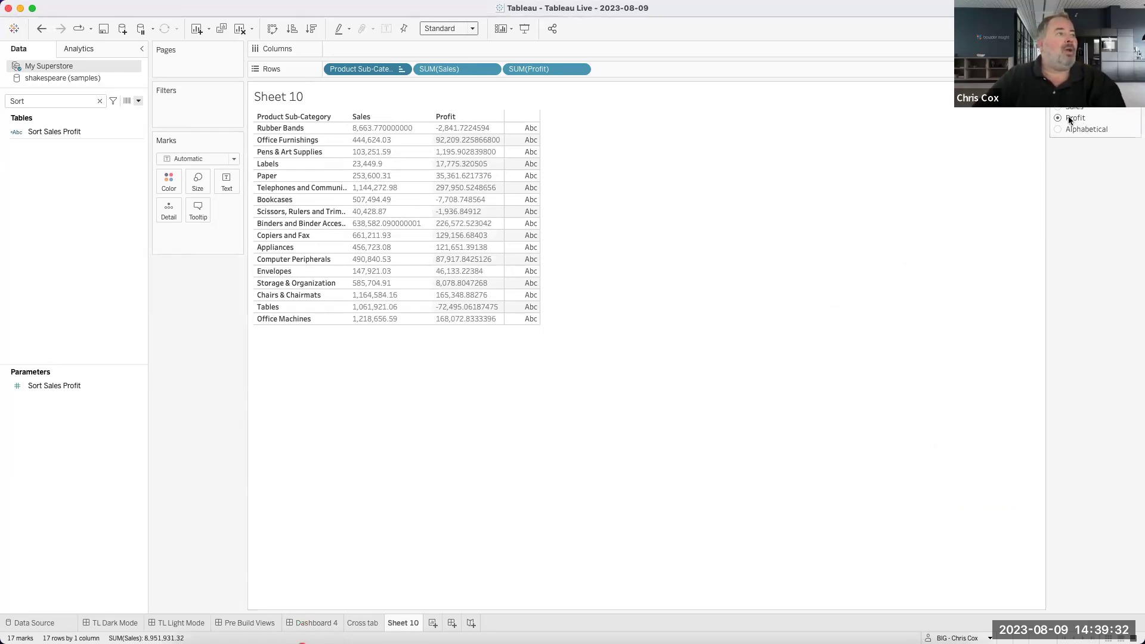
# Move SUM(Sales) and SUM(Profit) from Rows to Columns and convert both to continuous measures
pyautogui.moveTo(460, 69); pyautogui.dragTo(413, 50)
pyautogui.click(402, 50)
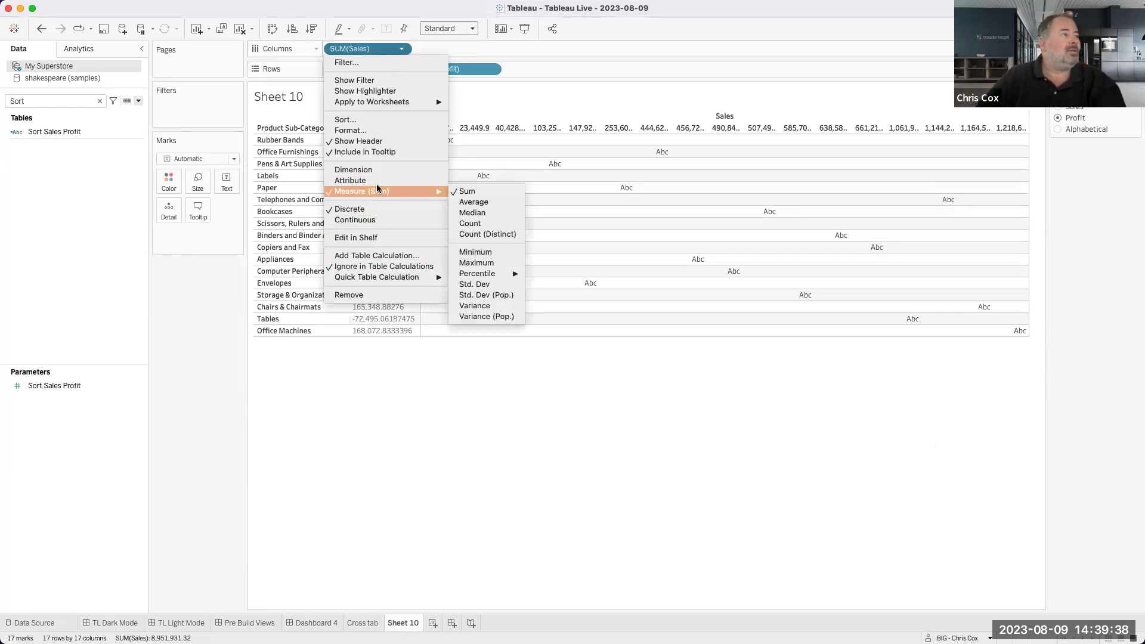
pyautogui.click(358, 220)
pyautogui.moveTo(461, 69); pyautogui.dragTo(474, 45)
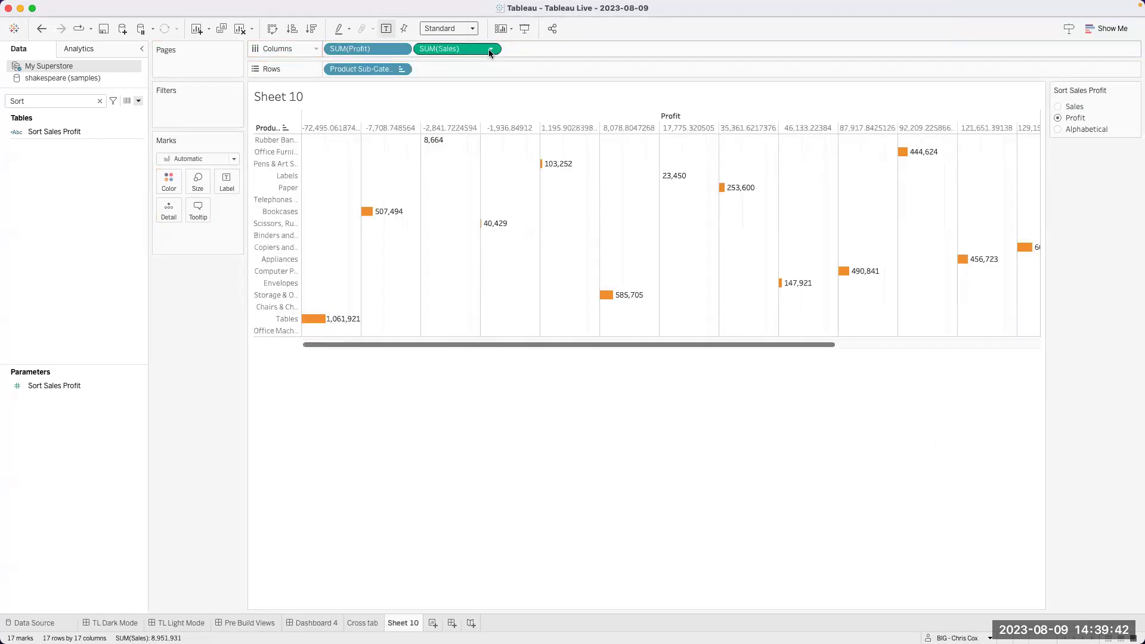
pyautogui.click(401, 49)
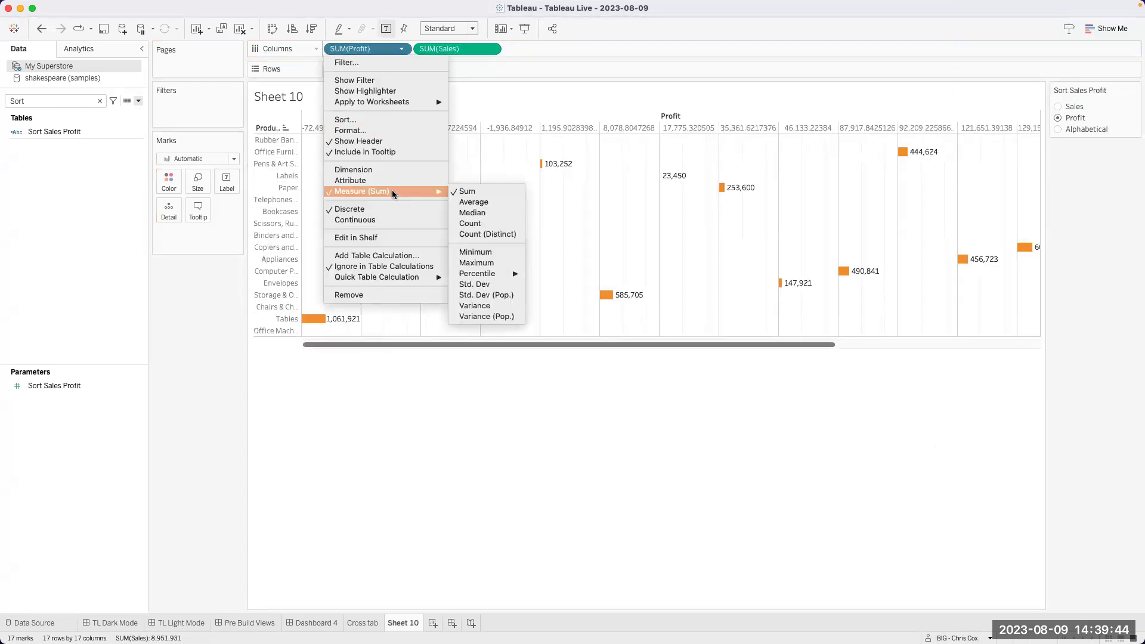
pyautogui.click(355, 219)
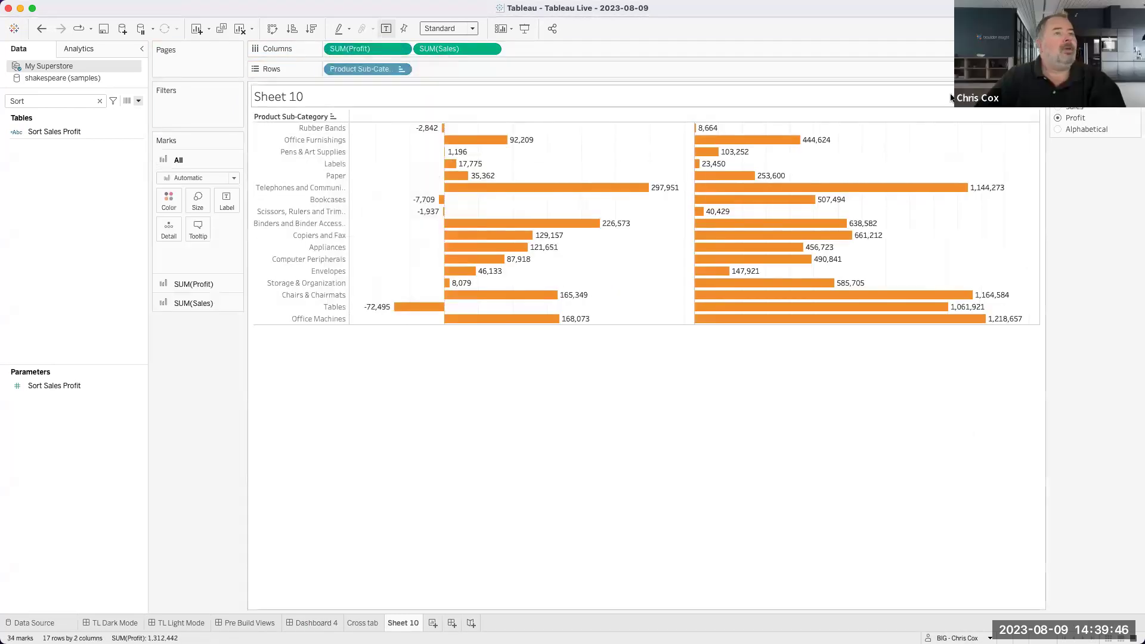
# Test the chart's sorting with Sales and Alphabetical, and inspect the Sort Sales Profit field's values on Rows with the parameter set to Profit
pyautogui.click(1058, 106)
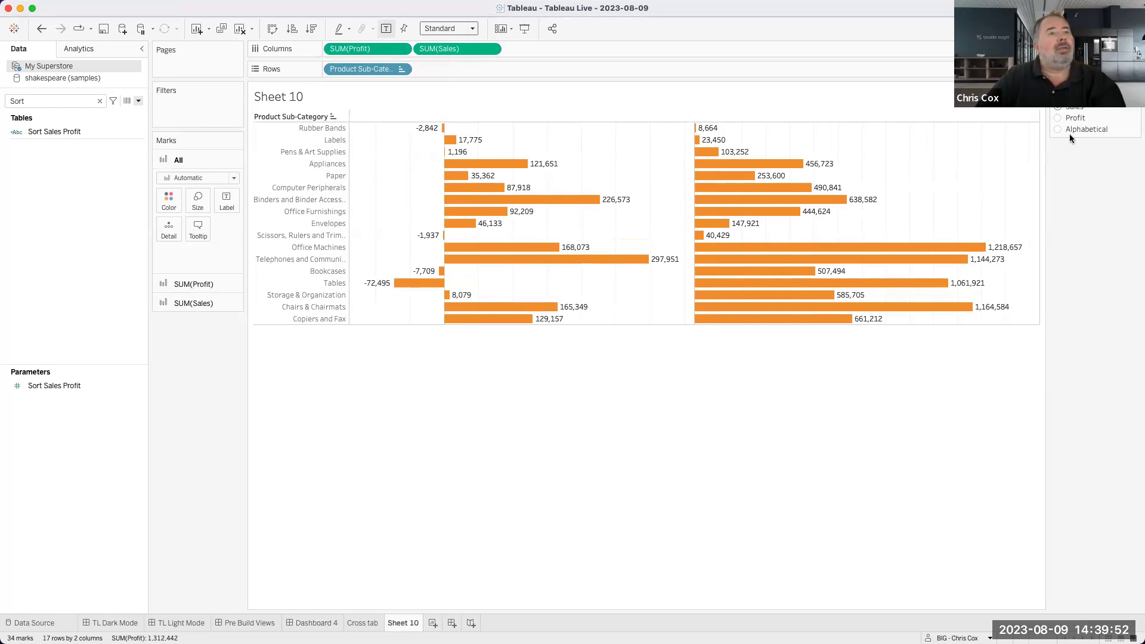
pyautogui.click(1057, 127)
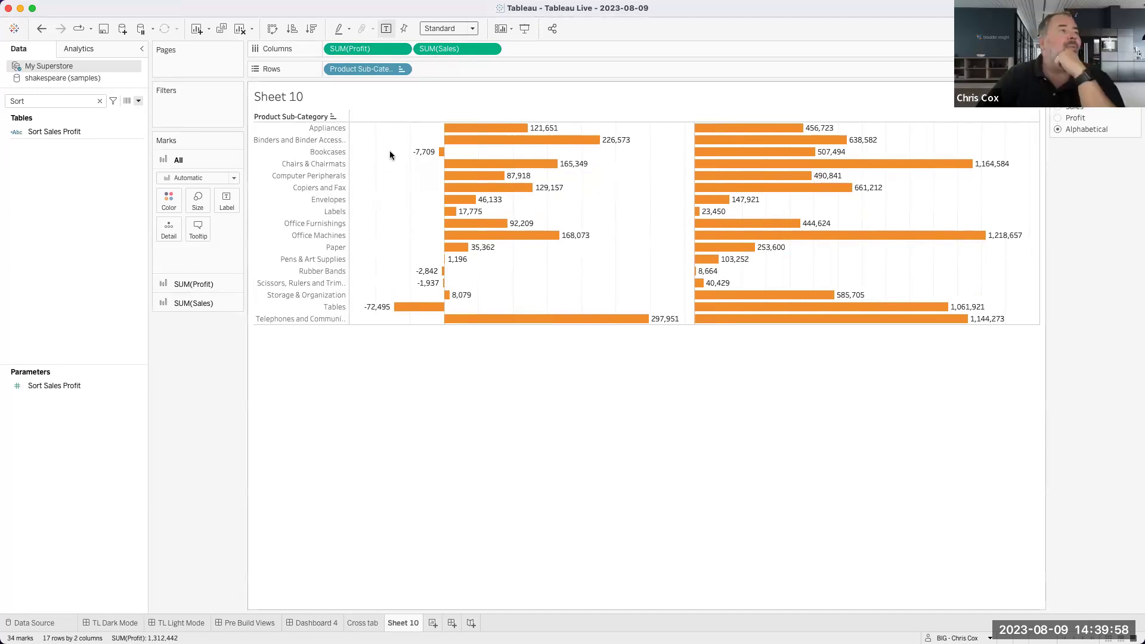
pyautogui.moveTo(54, 131); pyautogui.dragTo(452, 66)
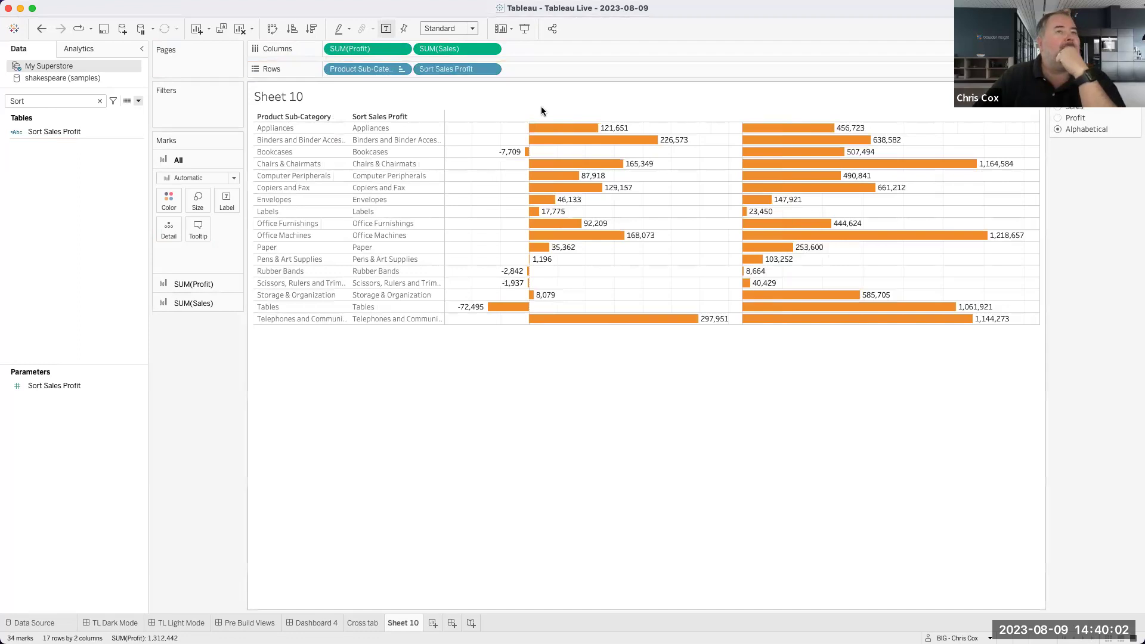
pyautogui.click(1059, 119)
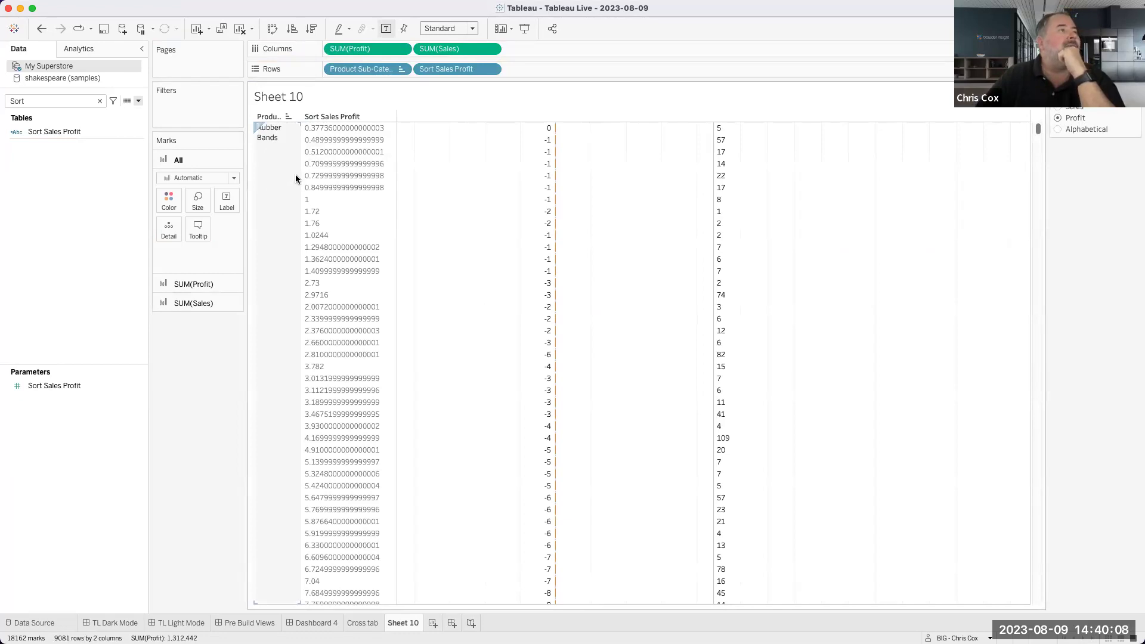
# Open the Sort Sales Profit calculation for editing
pyautogui.rightClick(62, 132)
pyautogui.click(81, 198)
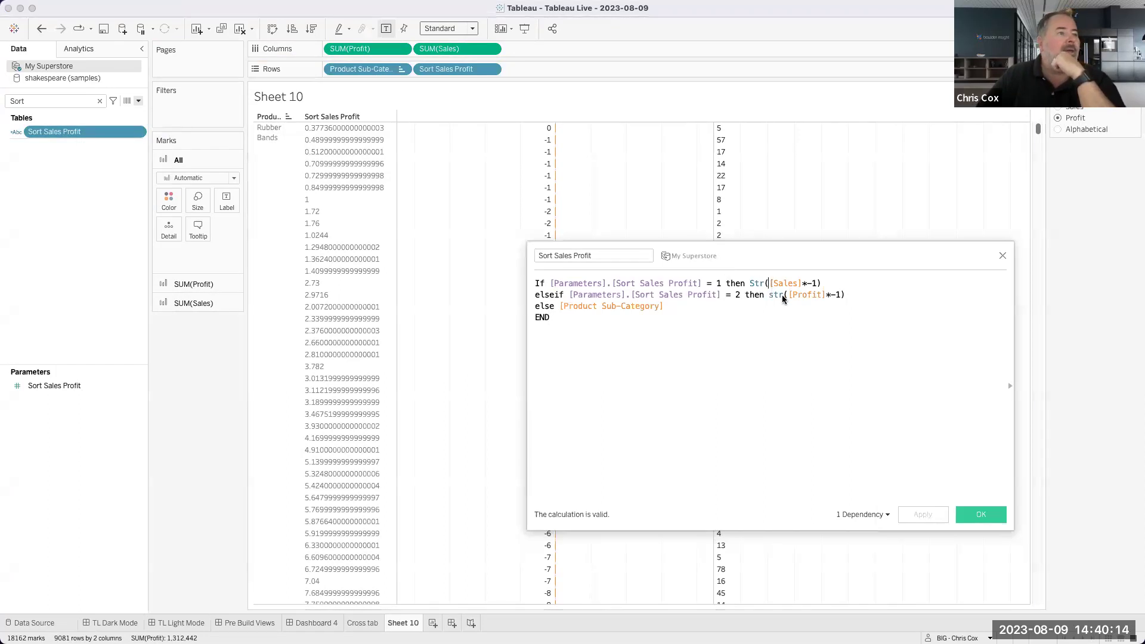
pyautogui.write('sum')
pyautogui.press('BackSpace')
pyautogui.press('BackSpace')
pyautogui.press('BackSpace')
pyautogui.write('sum')
pyautogui.press('BackSpace')
pyautogui.press('BackSpace')
pyautogui.press('BackSpace')
pyautogui.write('fixed')
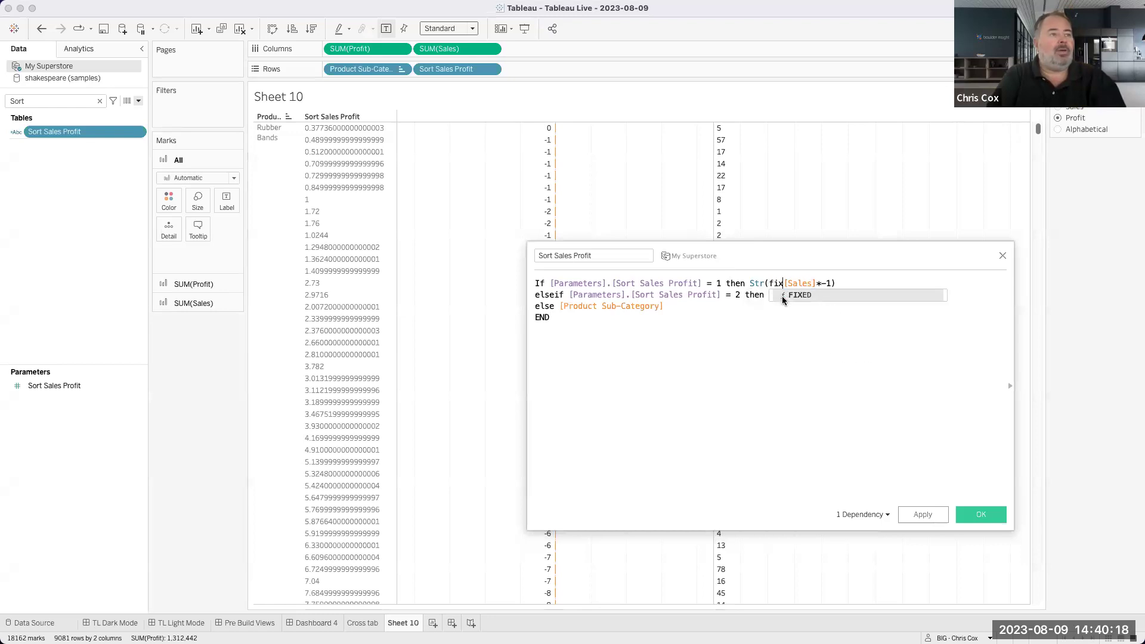
pyautogui.press('BackSpace')
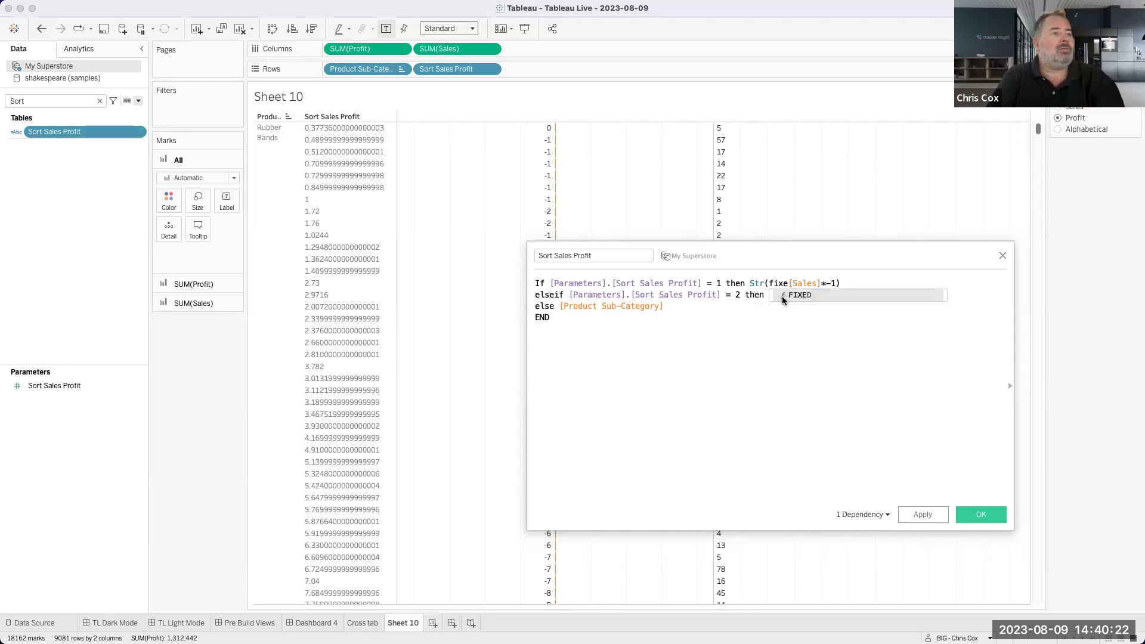
pyautogui.press('BackSpace')
pyautogui.press('BackSpace')
pyautogui.press('BackSpace')
pyautogui.press('BackSpace')
# Wrap [Sales] and [Profit] in SUM() inside the STR() functions, keeping the *-1 outside each SUM
pyautogui.write('sum')
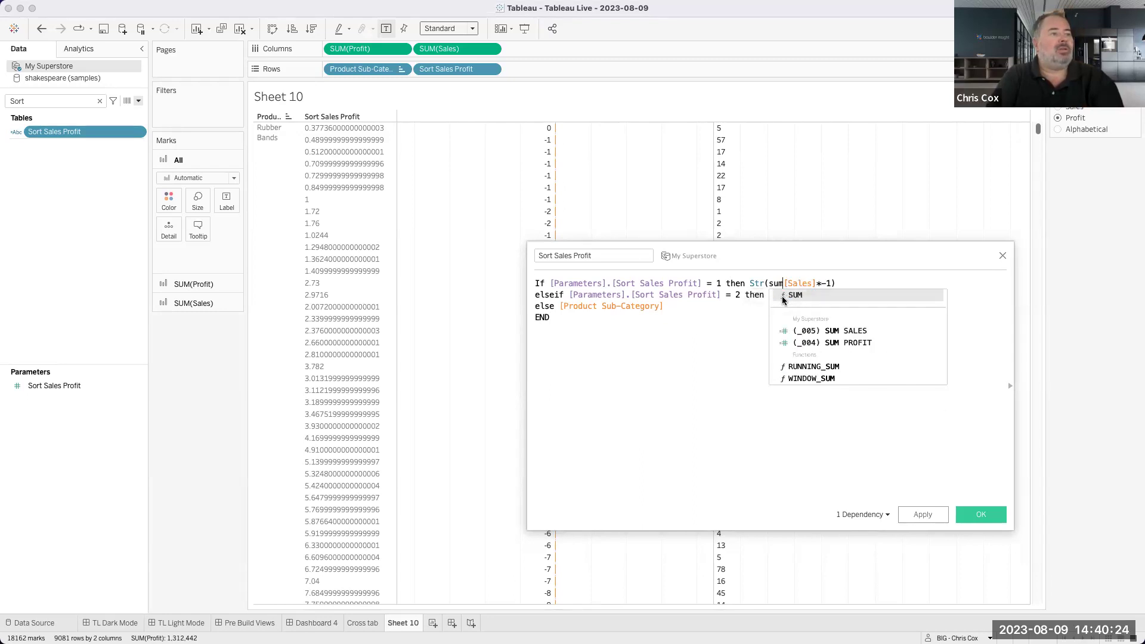
pyautogui.write('(')
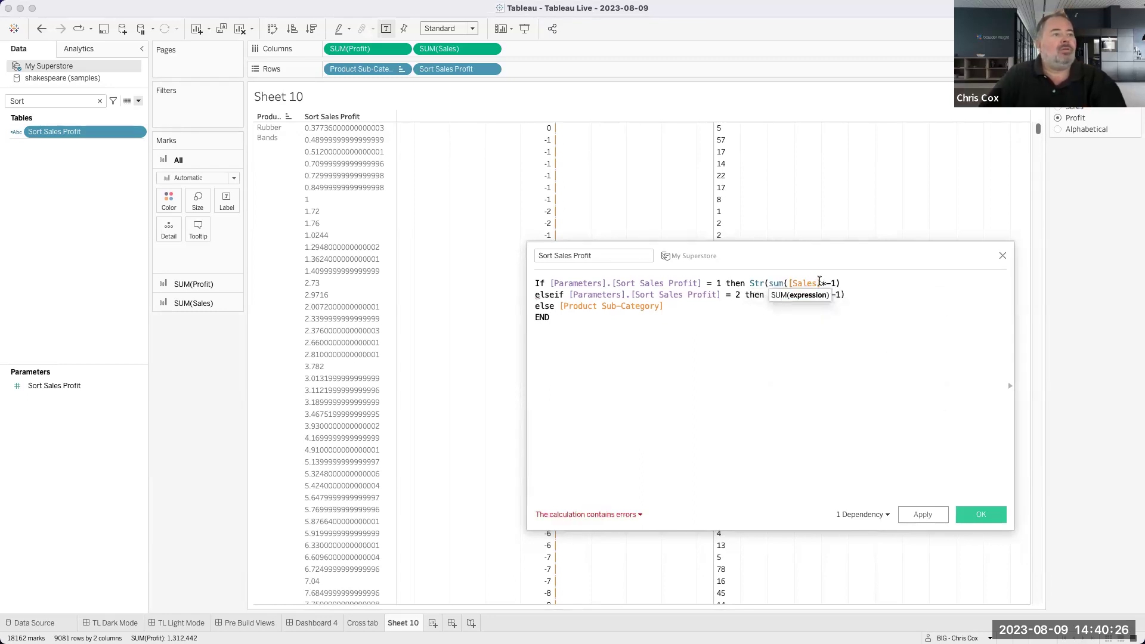
pyautogui.click(823, 284)
pyautogui.write(')')
pyautogui.click(788, 295)
pyautogui.write('sum(')
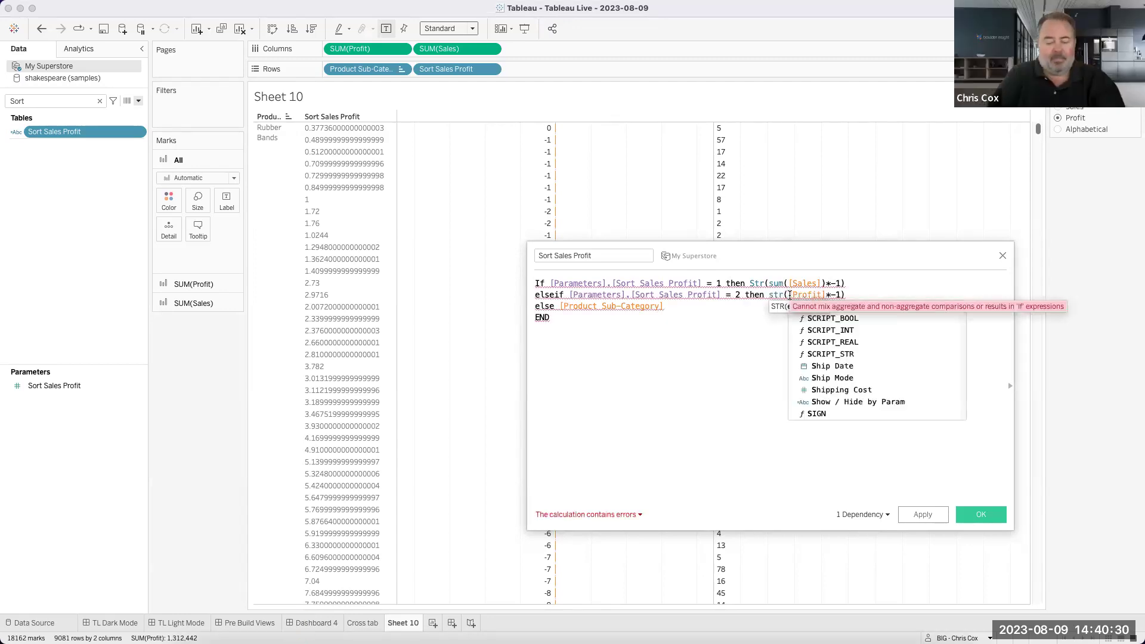
pyautogui.click(846, 294)
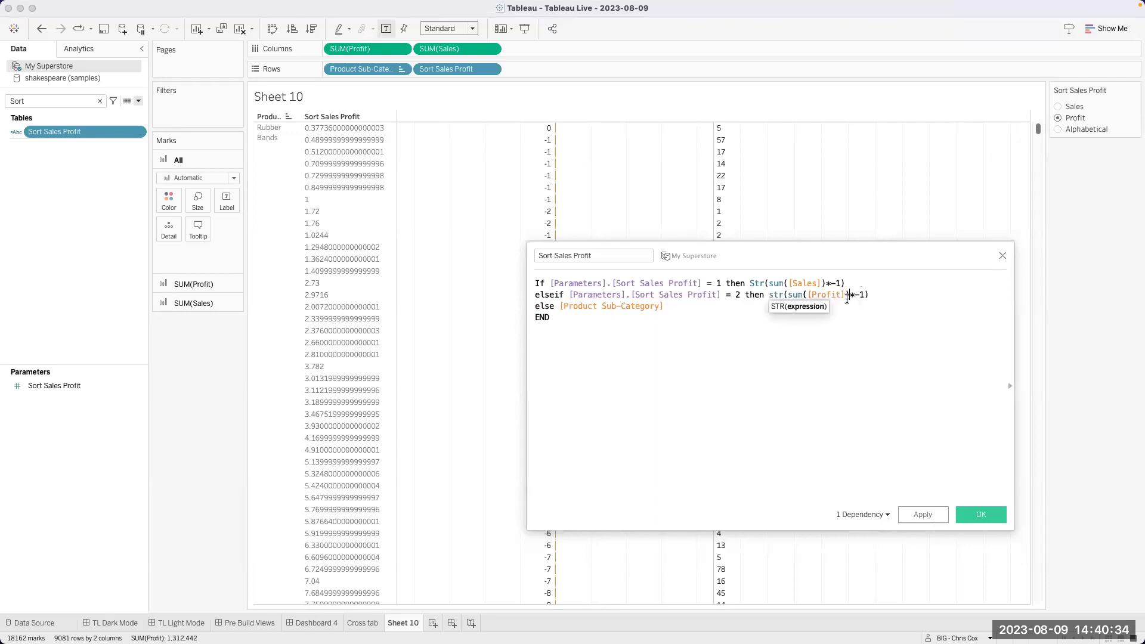
pyautogui.write(')')
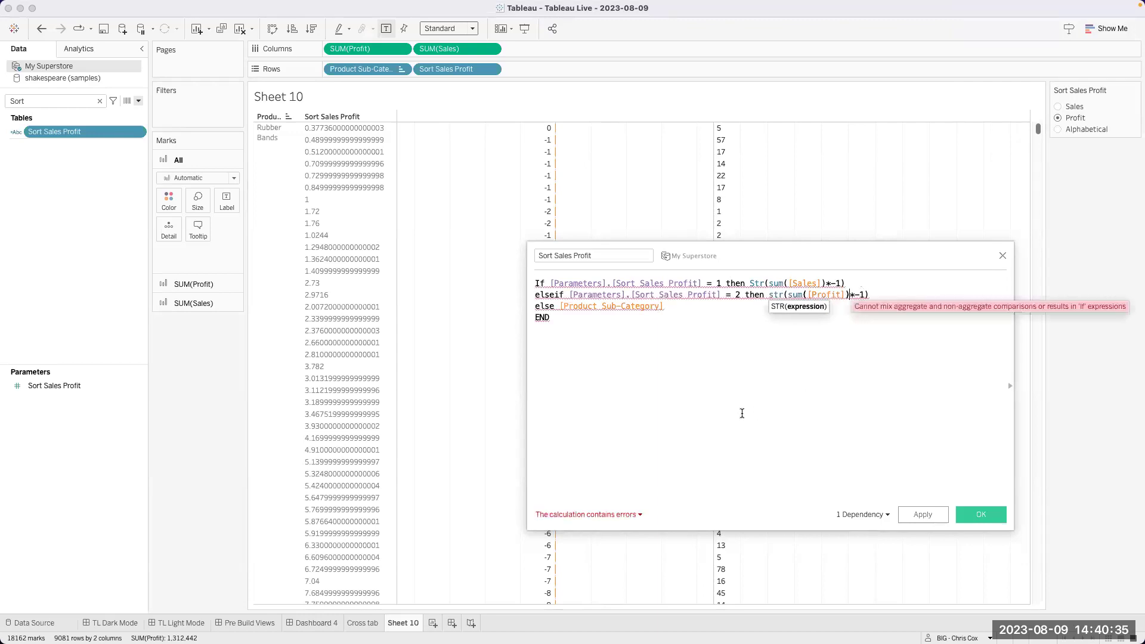
# Wrap [Product Sub-Category] in MIN() in the ELSE branch and save the calculation
pyautogui.click(558, 306)
pyautogui.write('min(')
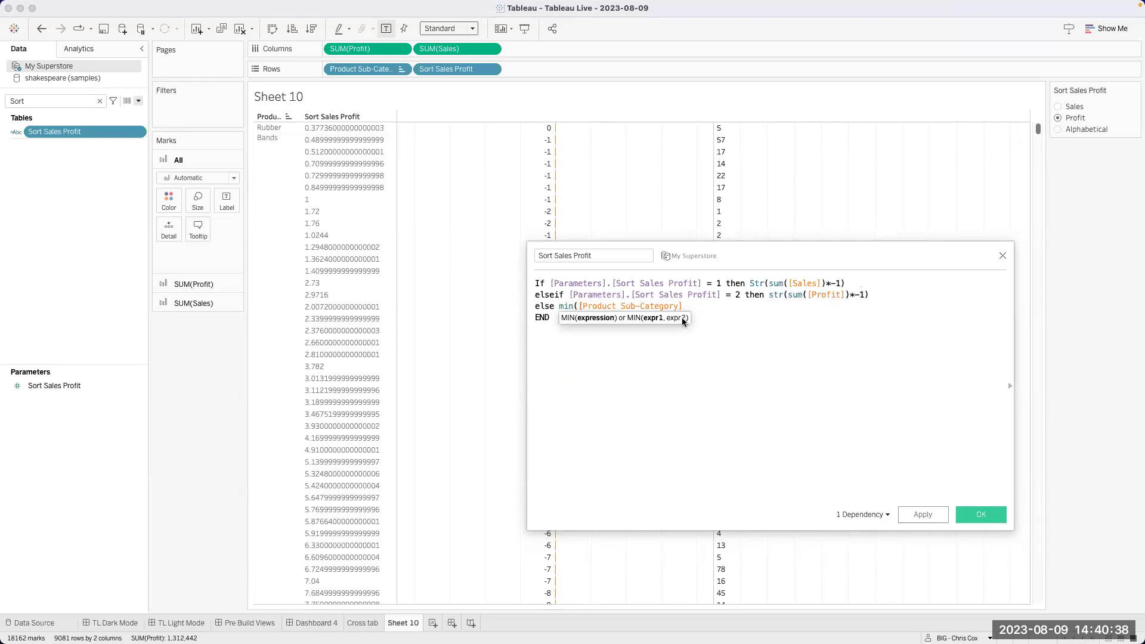
pyautogui.click(693, 306)
pyautogui.write(')')
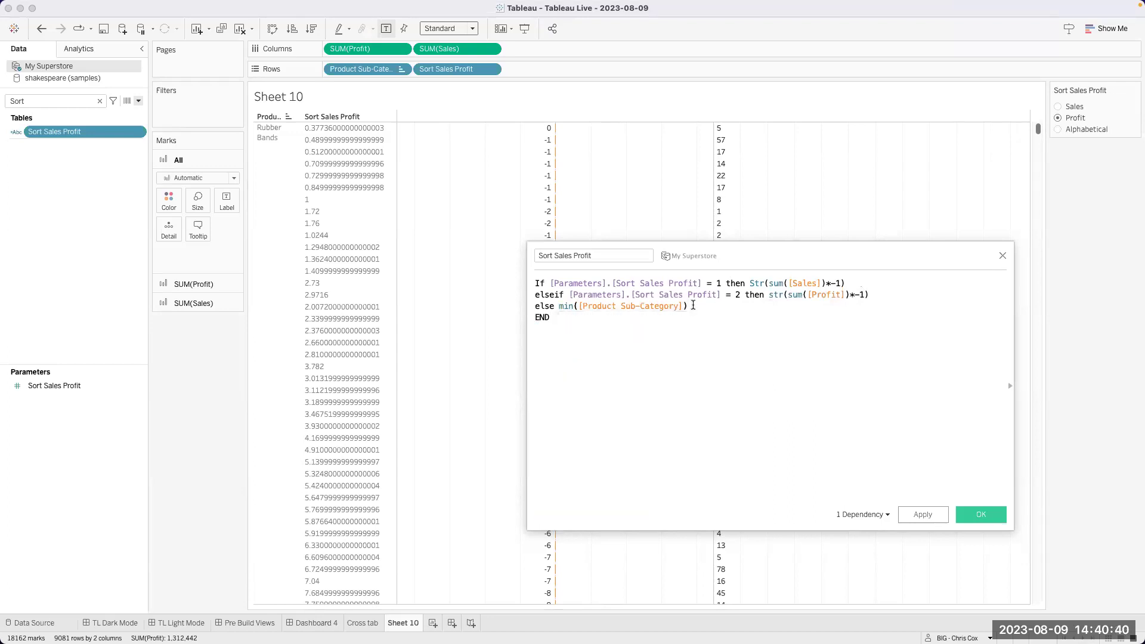
pyautogui.click(979, 515)
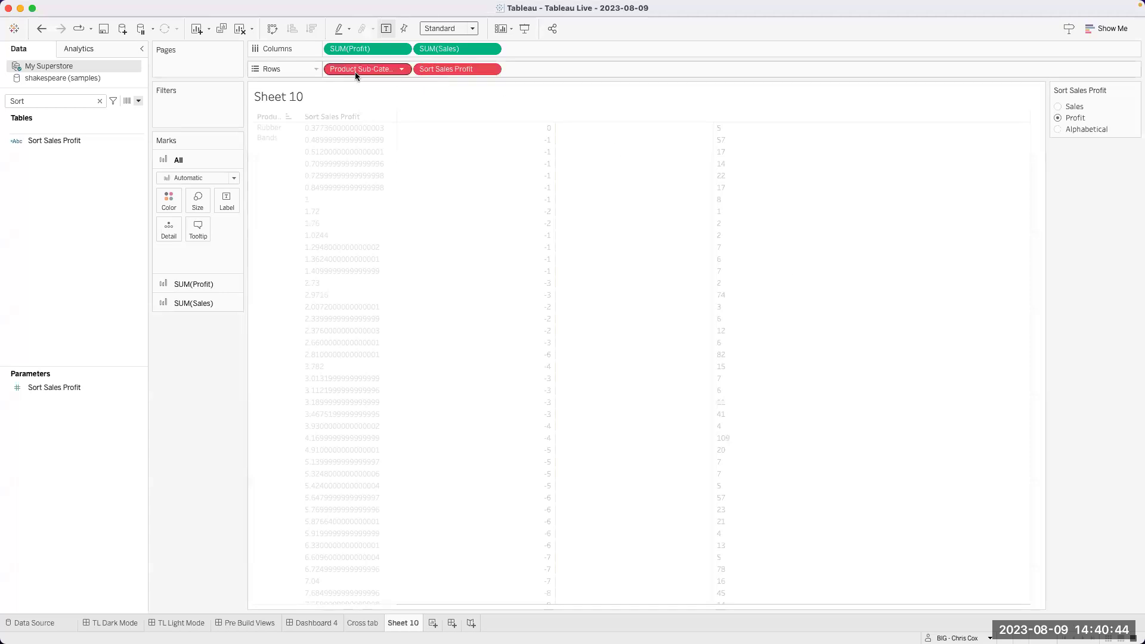
# Remove Sort Sales Profit from Rows and set the aggregation of the Product Sub-Category sort to Custom
pyautogui.moveTo(452, 72); pyautogui.dragTo(74, 290)
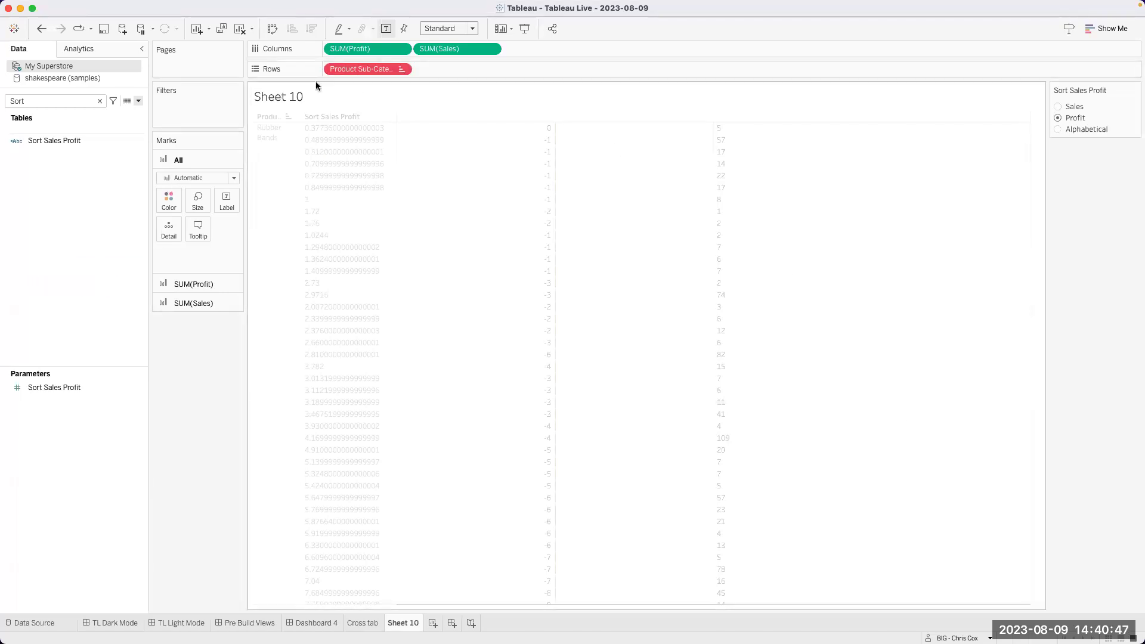
pyautogui.click(401, 69)
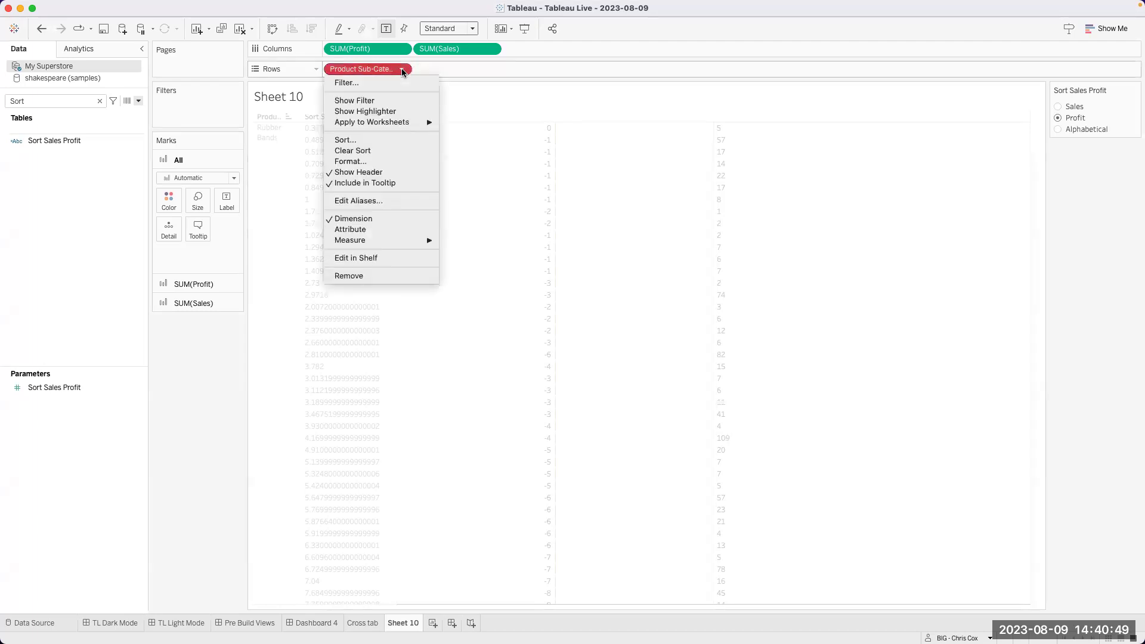
pyautogui.click(378, 140)
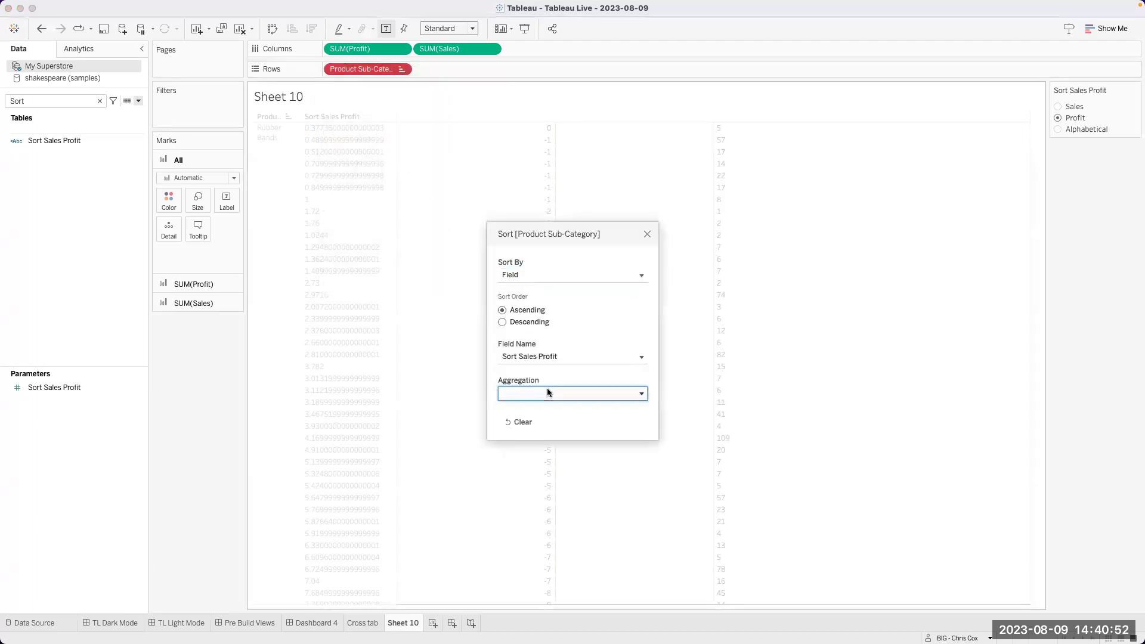
pyautogui.click(547, 393)
pyautogui.click(535, 402)
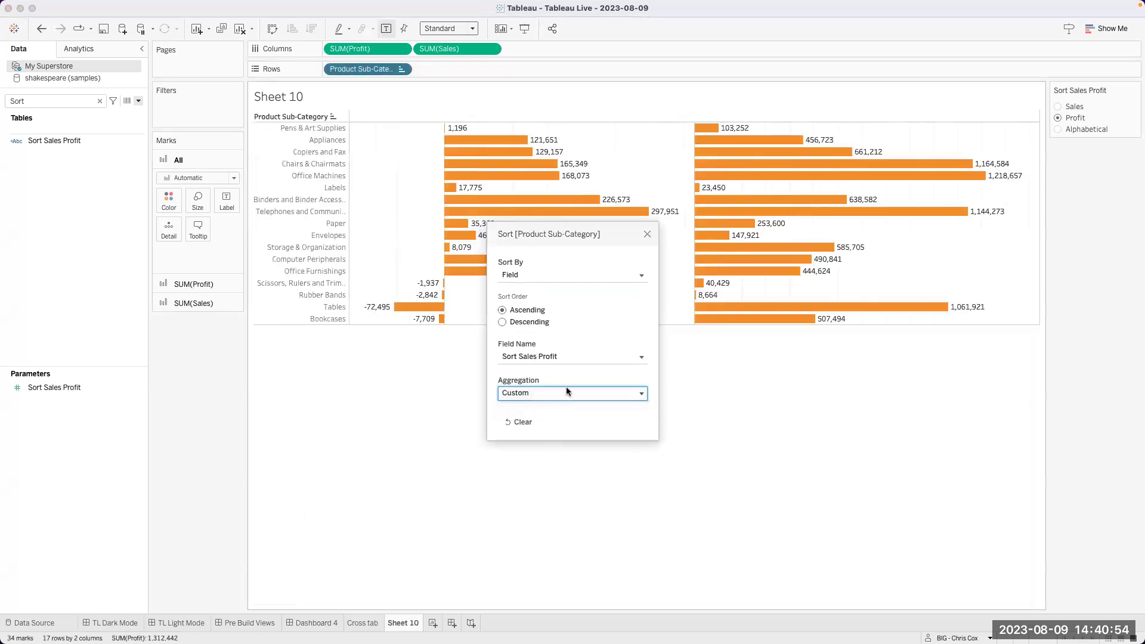
pyautogui.click(647, 234)
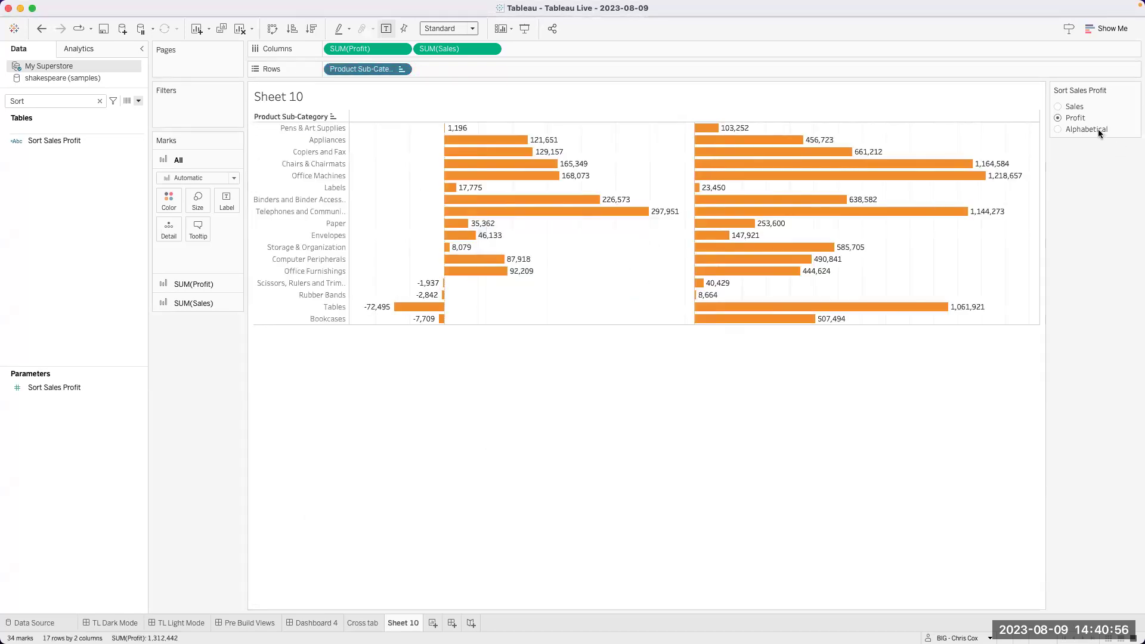
# Set the sort parameter to Sales and add the Sort Sales Profit field to Rows after Product Sub-Category
pyautogui.click(1057, 106)
pyautogui.moveTo(54, 140); pyautogui.dragTo(478, 67)
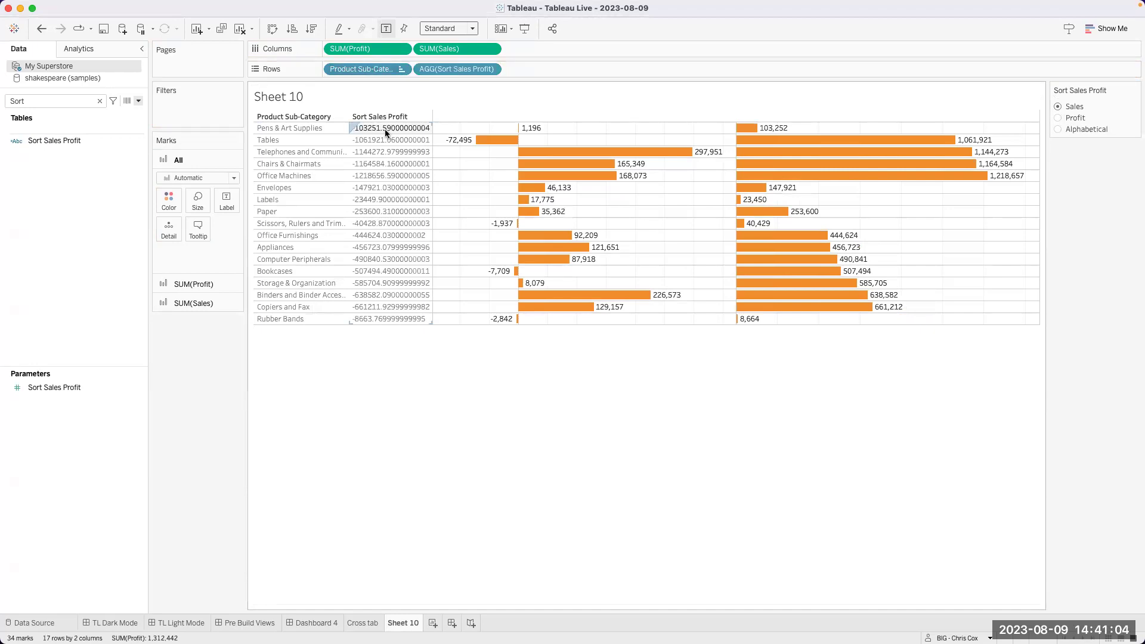
# In the Sort Sales Profit calculation, wrap the Sales sum in a { FIXED [Product Sub-Category]: } expression inside the STR function
pyautogui.rightClick(91, 141)
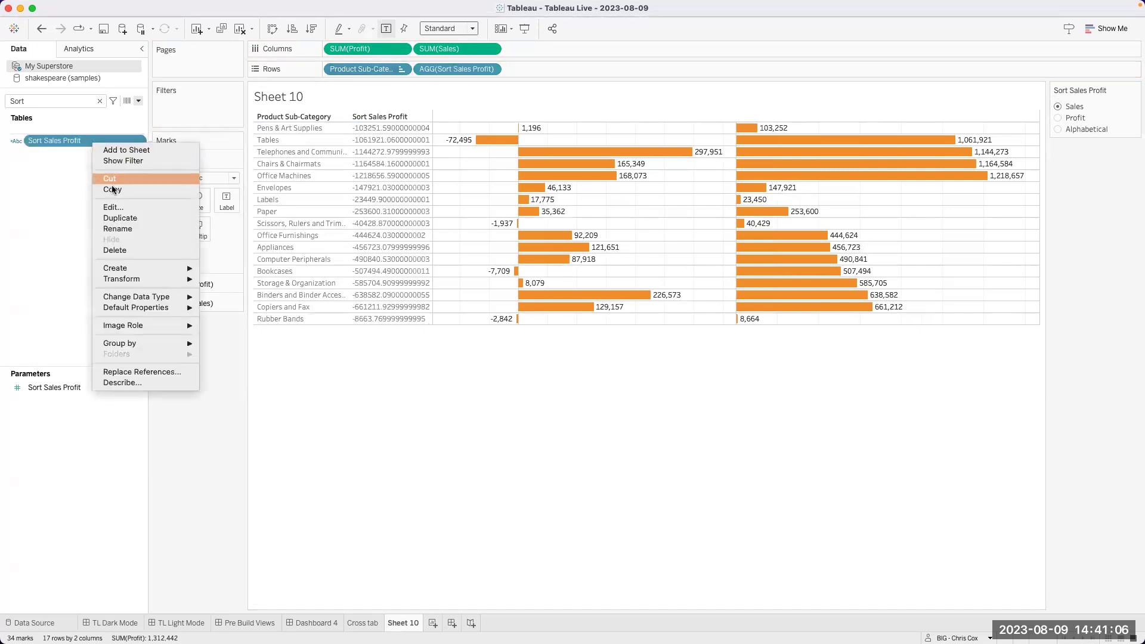
pyautogui.click(118, 212)
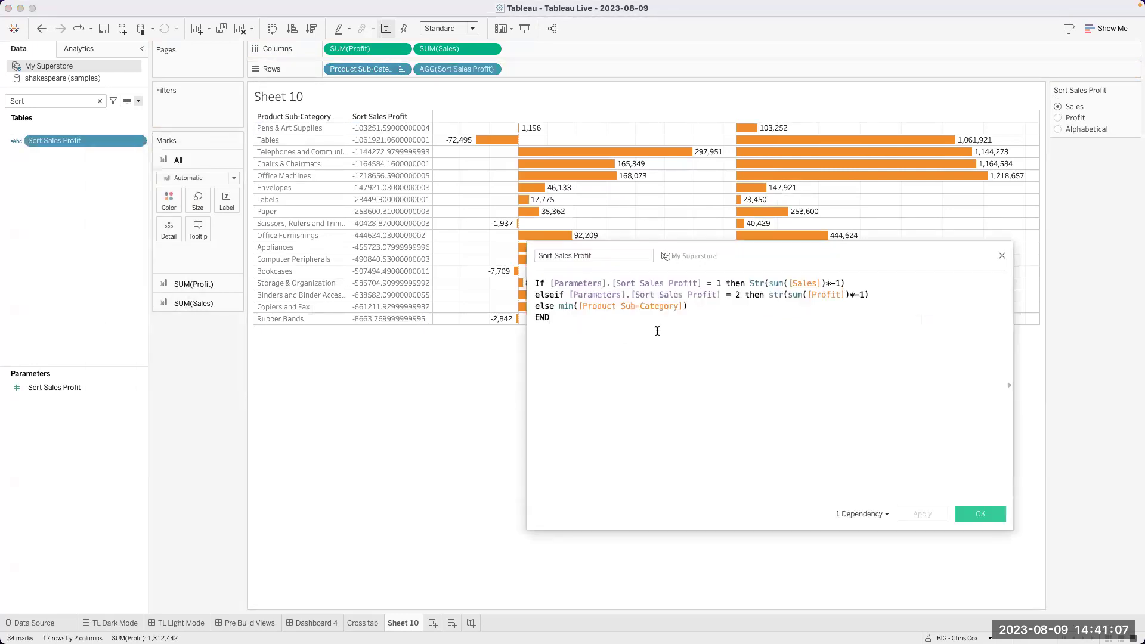
pyautogui.click(768, 284)
pyautogui.write('Fixe')
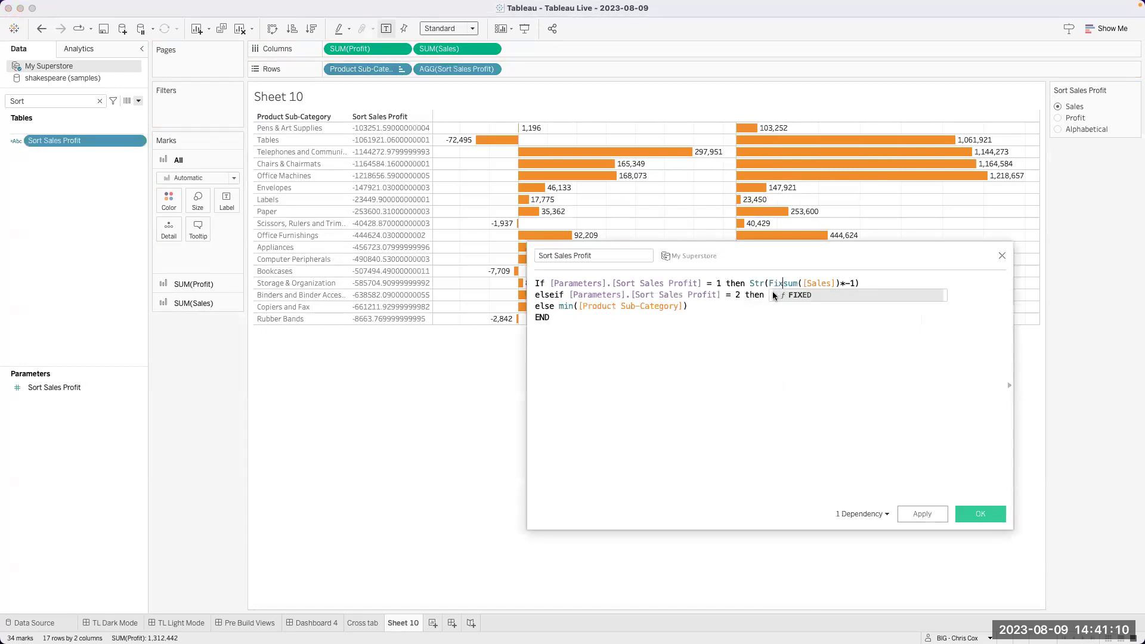
pyautogui.write('d')
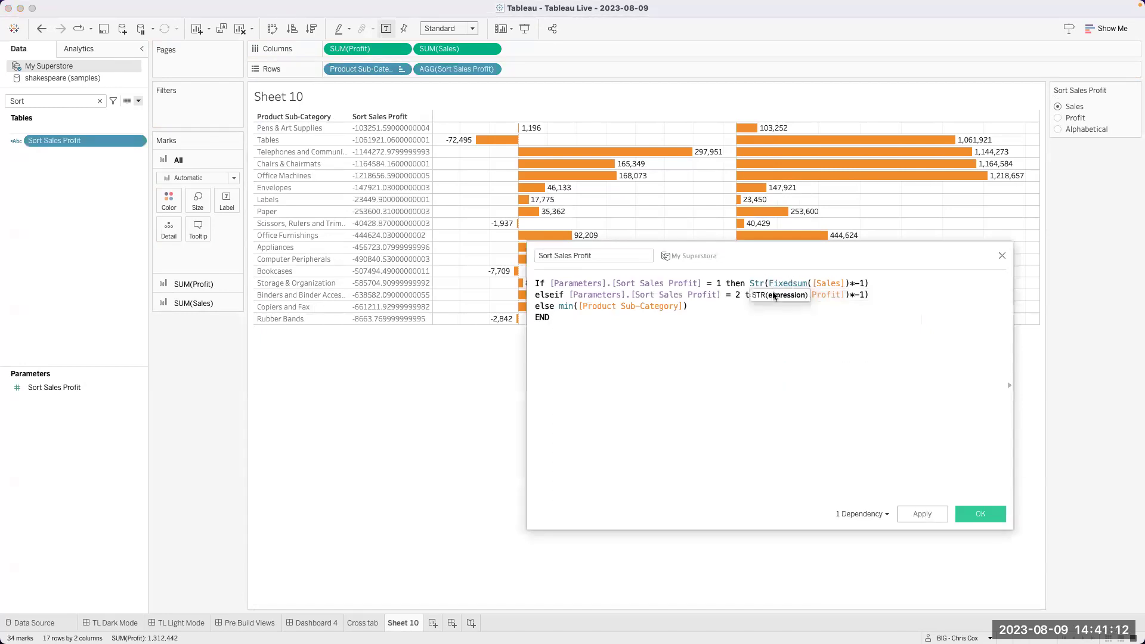
pyautogui.press('Return')
pyautogui.moveTo(363, 68); pyautogui.dragTo(803, 286)
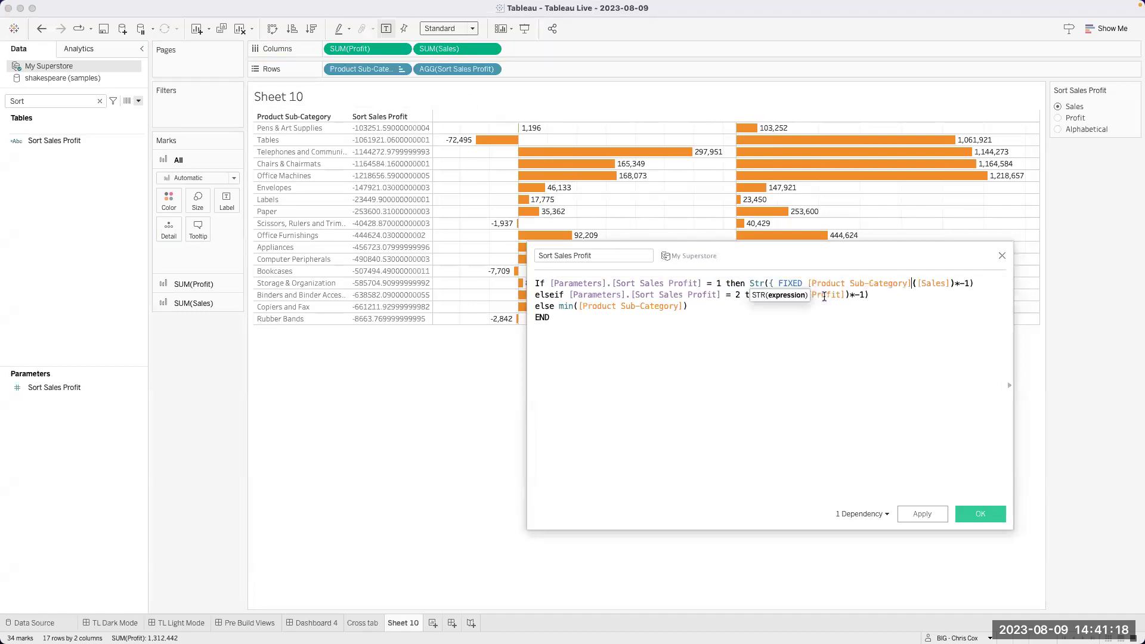
pyautogui.write(': sum')
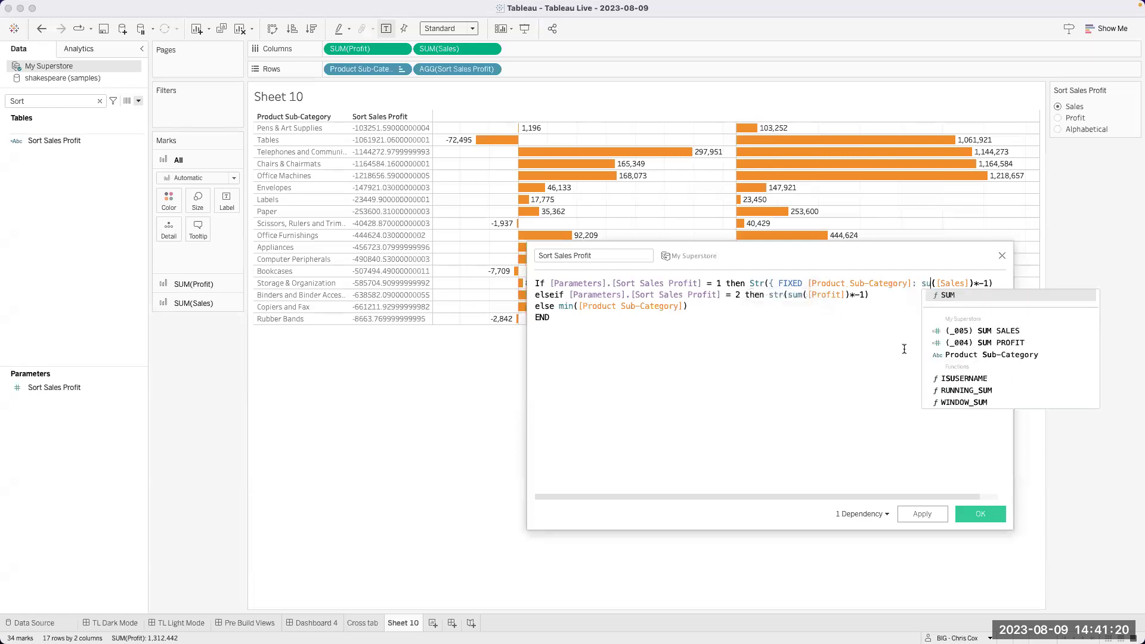
pyautogui.click(980, 284)
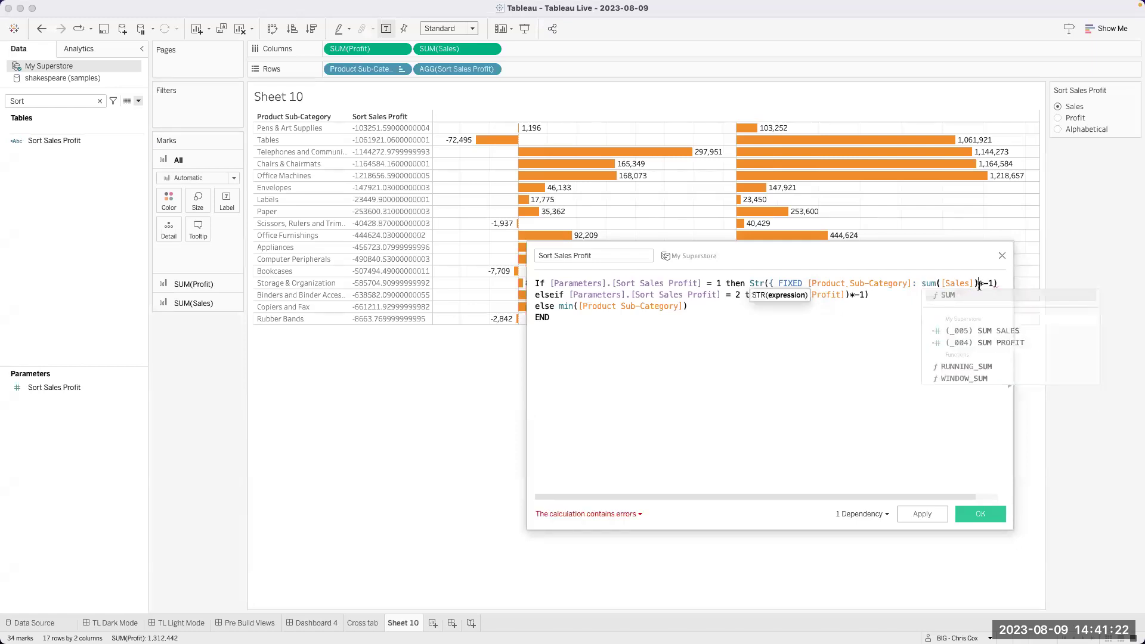
pyautogui.write('}')
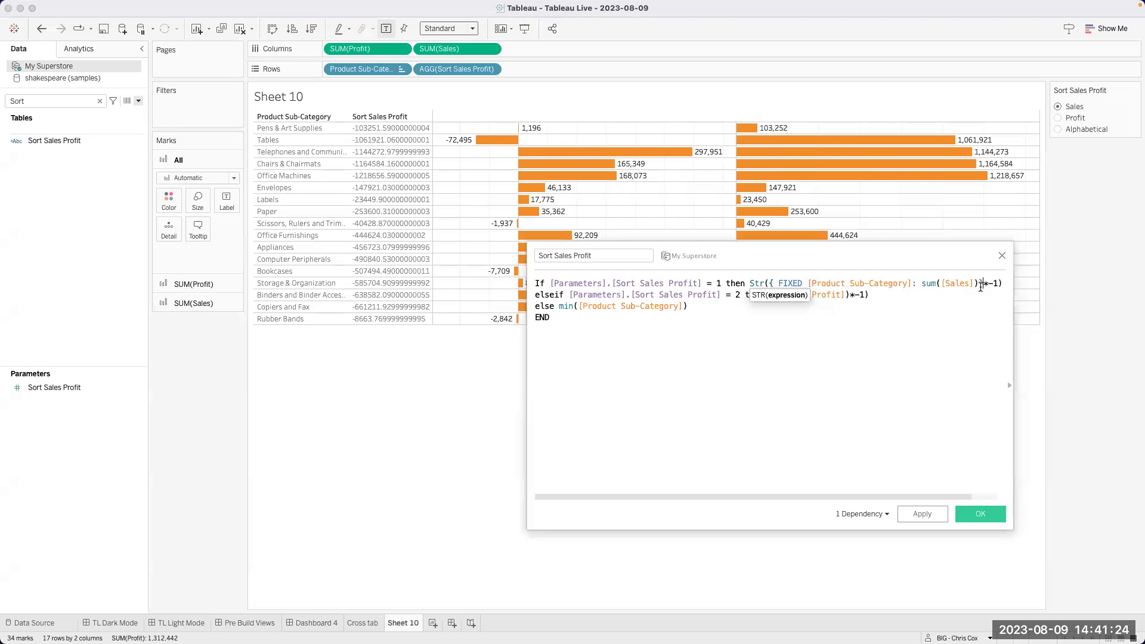
# Copy the { FIXED [Product Sub-Category]: prefix to the Profit branch before sum([Profit]) and close the expression with a brace
pyautogui.click(839, 310)
pyautogui.click(776, 284)
pyautogui.moveTo(769, 285); pyautogui.dragTo(916, 285)
pyautogui.press('super+c')
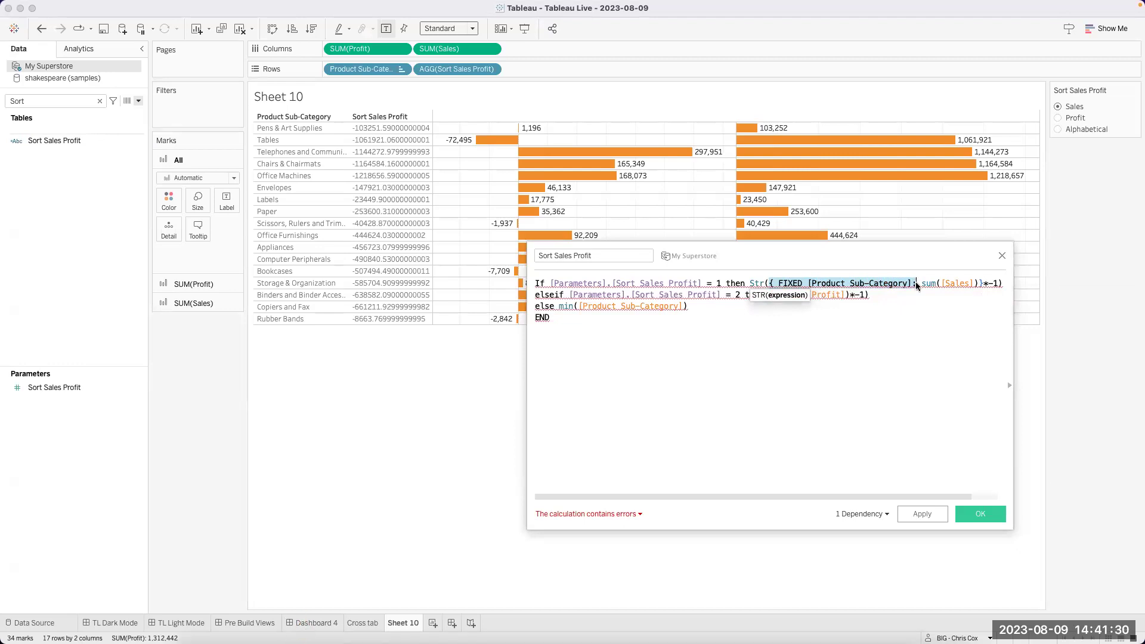
pyautogui.click(800, 311)
pyautogui.click(788, 294)
pyautogui.press('super+v')
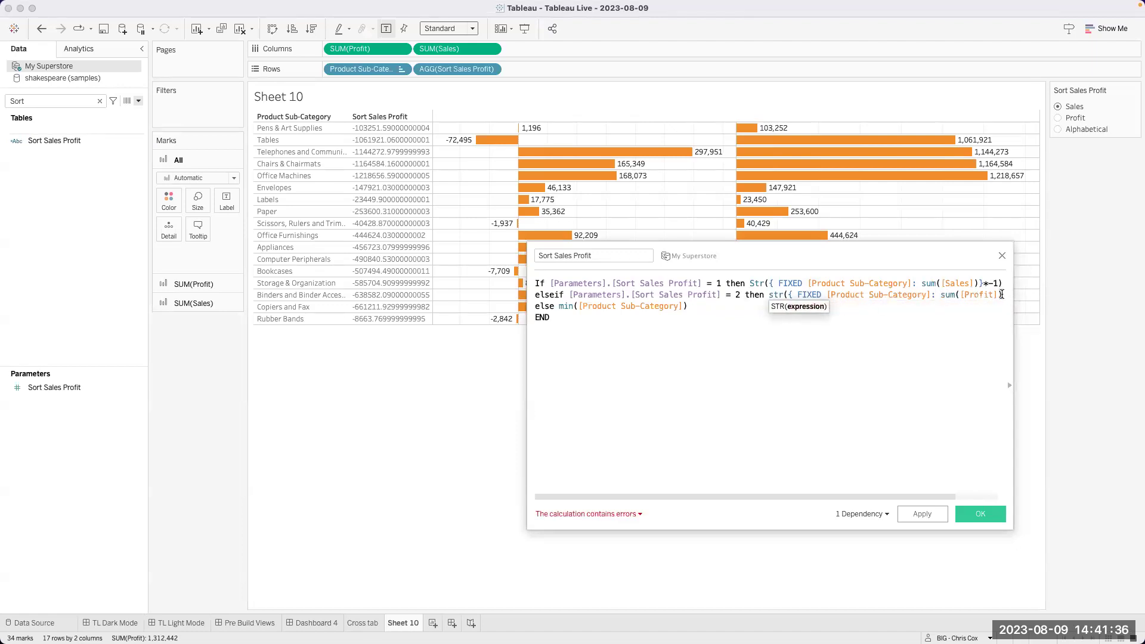
pyautogui.write('*')
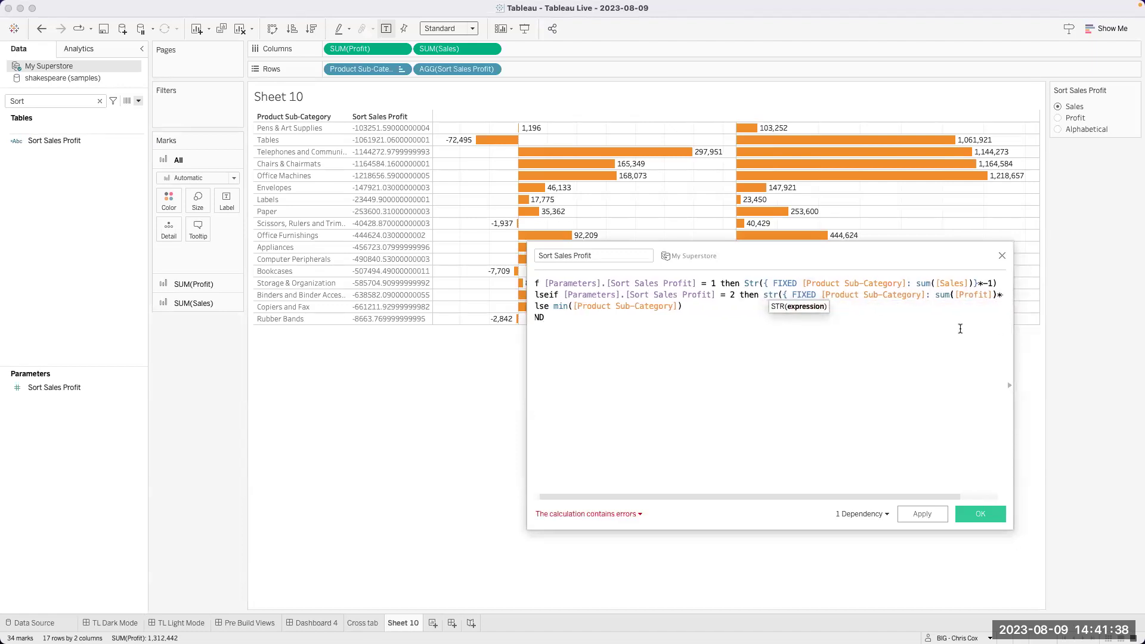
pyautogui.write(')')
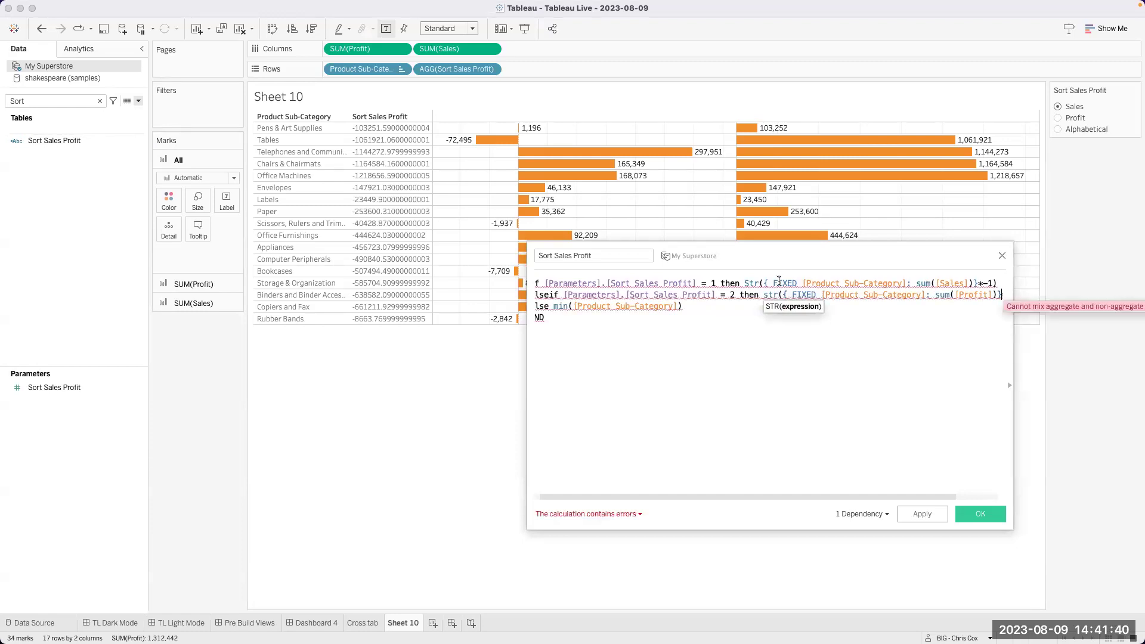
# Wrap both the Sales and Profit FIXED expressions in an outer SUM(), keeping *-1 outside, and save the calculation
pyautogui.click(762, 282)
pyautogui.write('Sum(')
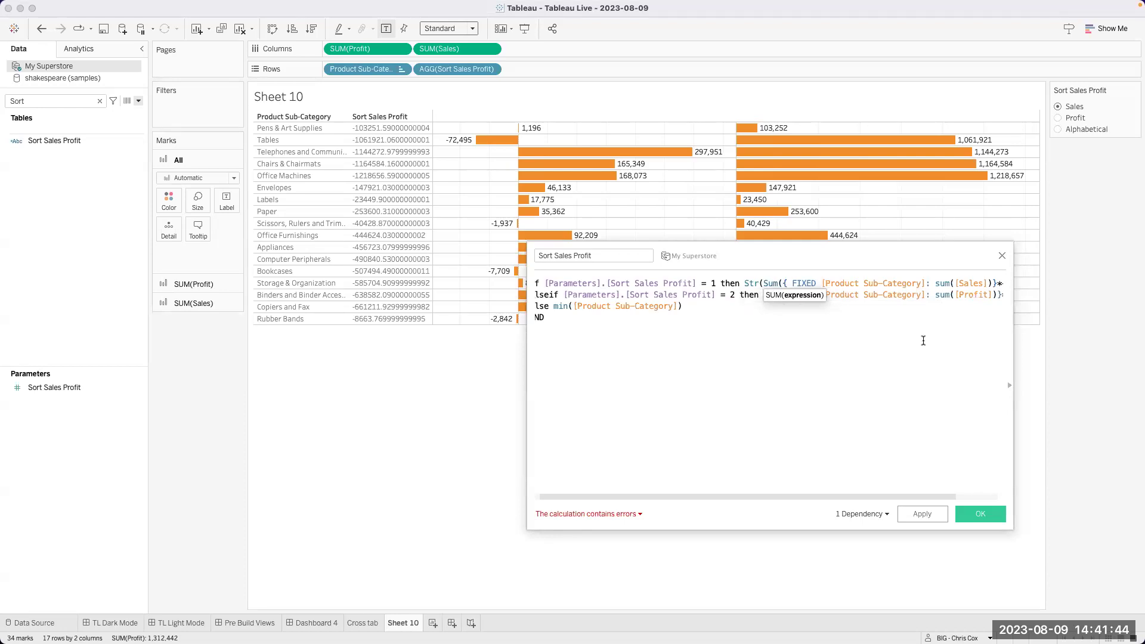
pyautogui.click(1003, 297)
pyautogui.write(')')
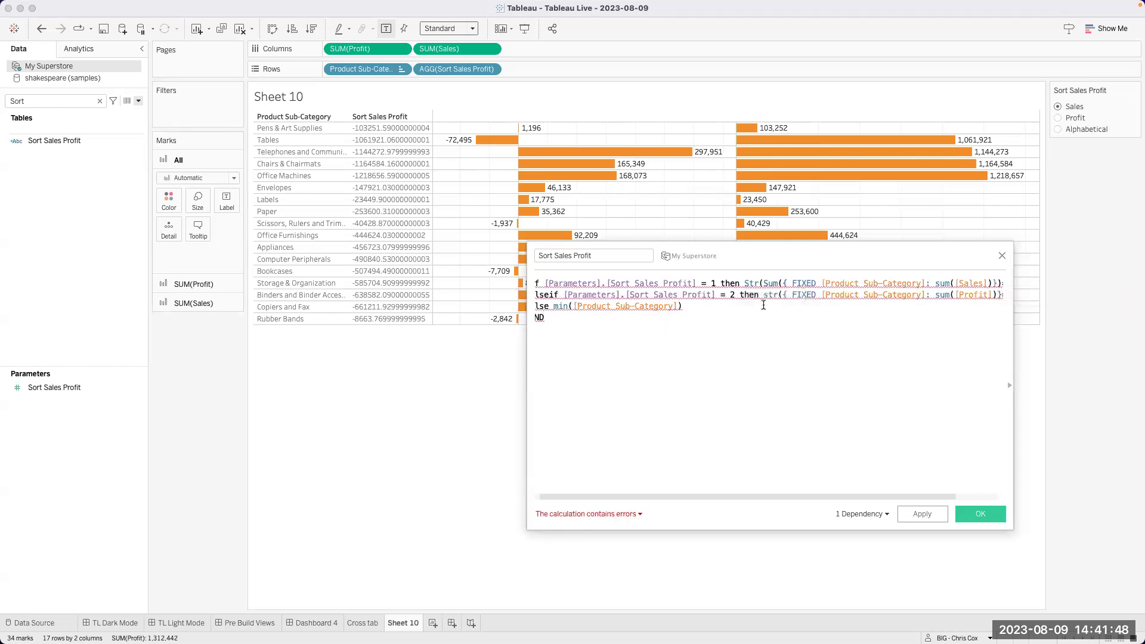
pyautogui.click(780, 295)
pyautogui.write('sum(')
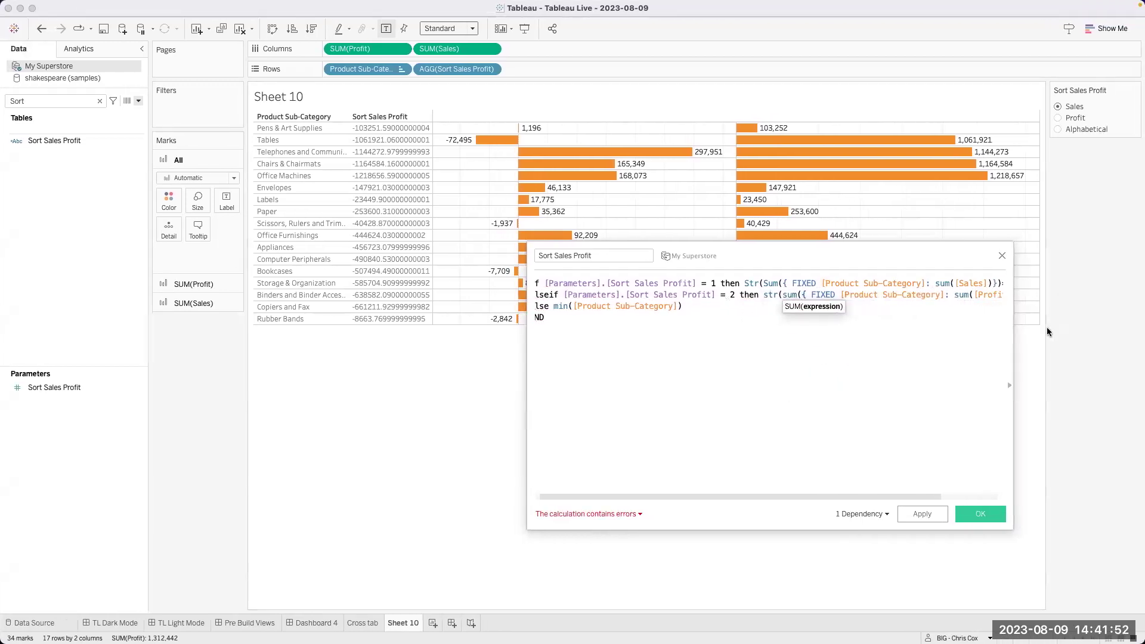
pyautogui.moveTo(1014, 330); pyautogui.dragTo(1124, 330)
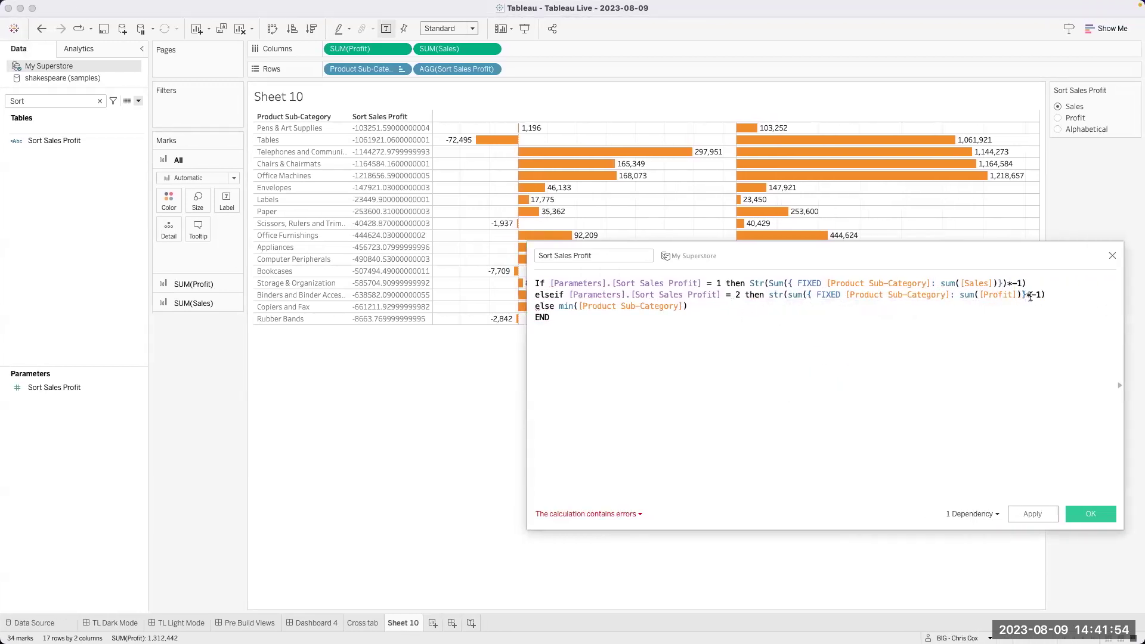
pyautogui.click(1026, 295)
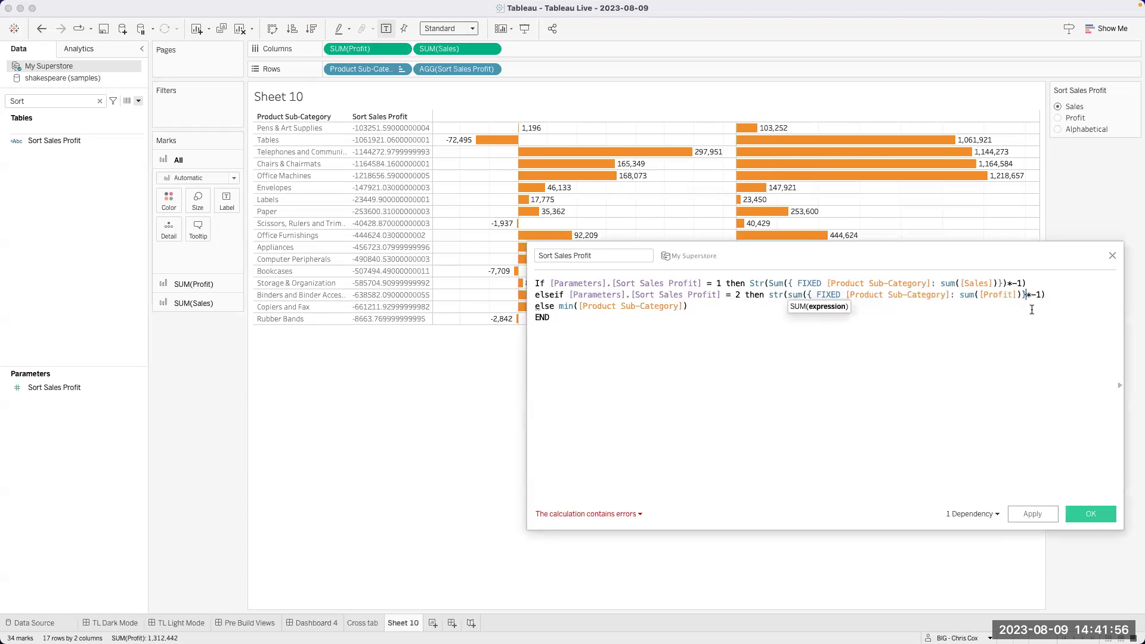
pyautogui.write(')')
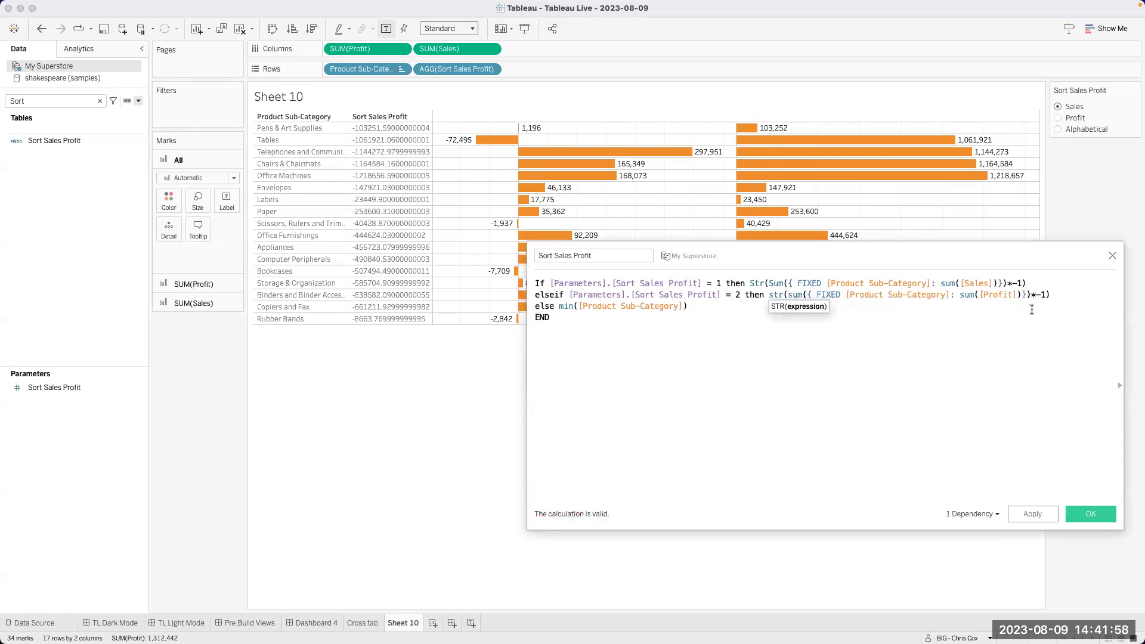
pyautogui.click(1083, 508)
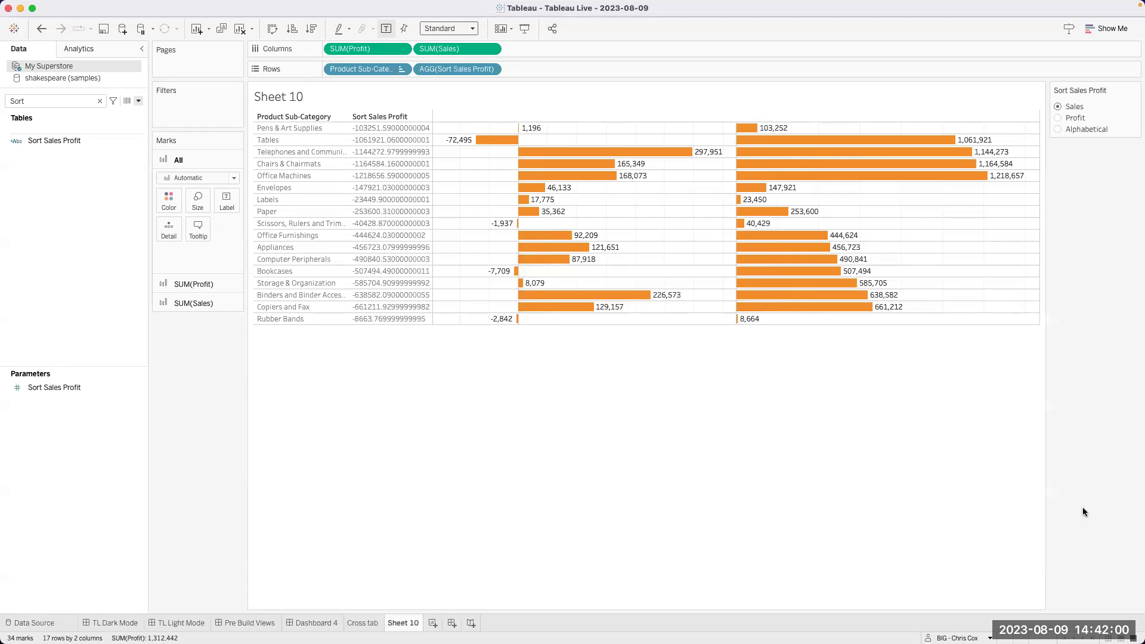
# Set the sort parameter to Profit and remove the Sort Sales Profit field from Rows
pyautogui.click(1057, 118)
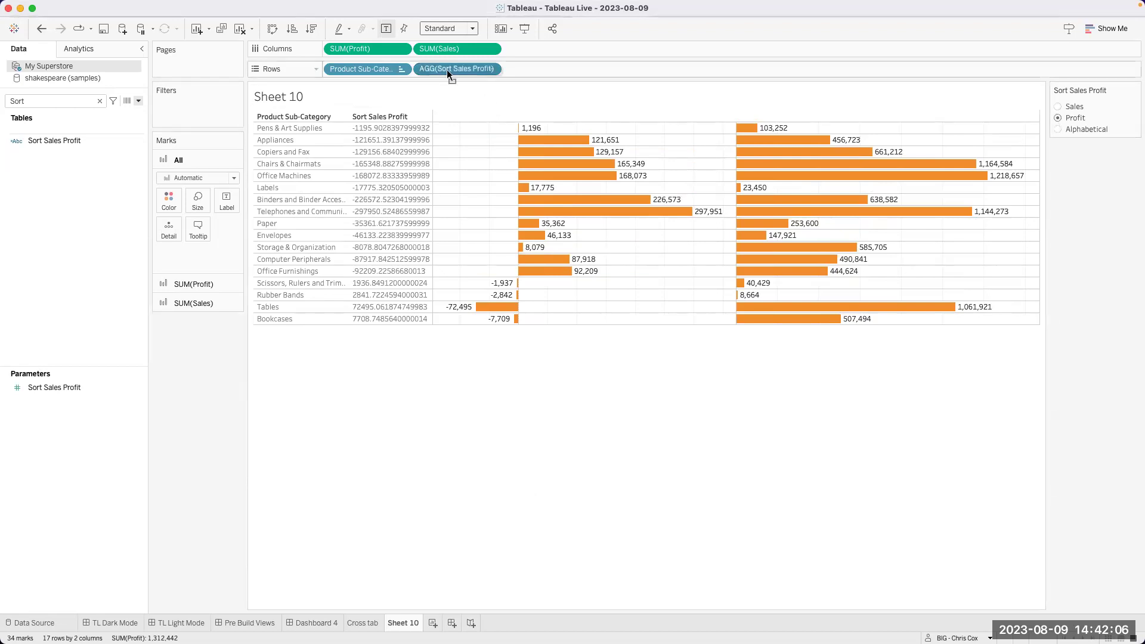
pyautogui.moveTo(446, 69); pyautogui.dragTo(296, 8)
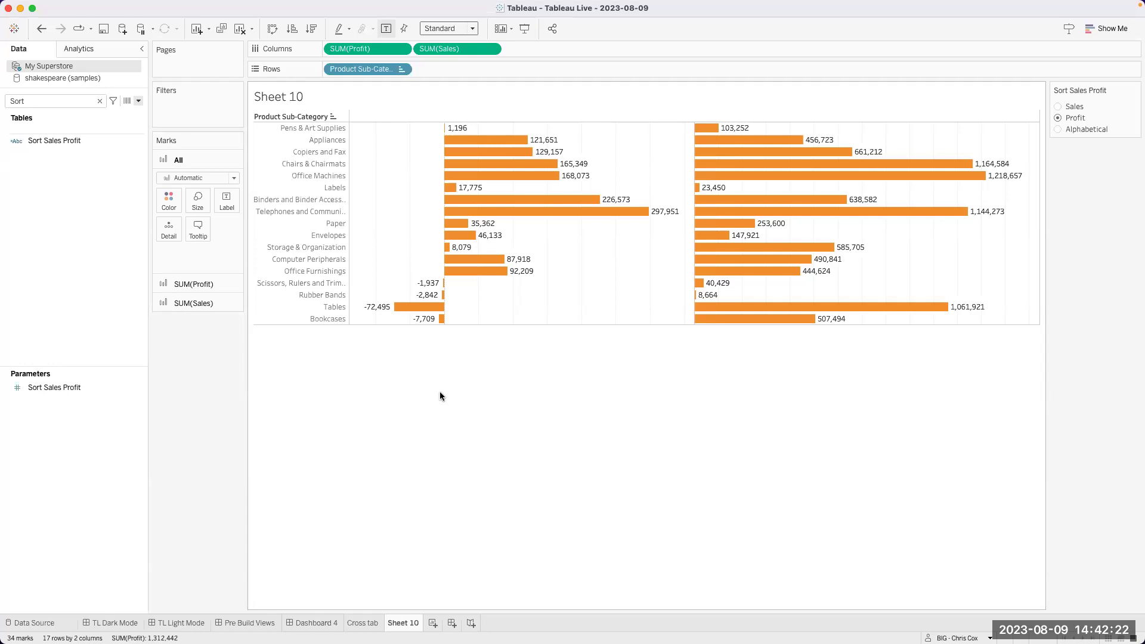
# Reopen the Sort Sales Profit calculation and put the Sales STR expression on a new line after the first THEN
pyautogui.click(66, 140)
pyautogui.rightClick(66, 140)
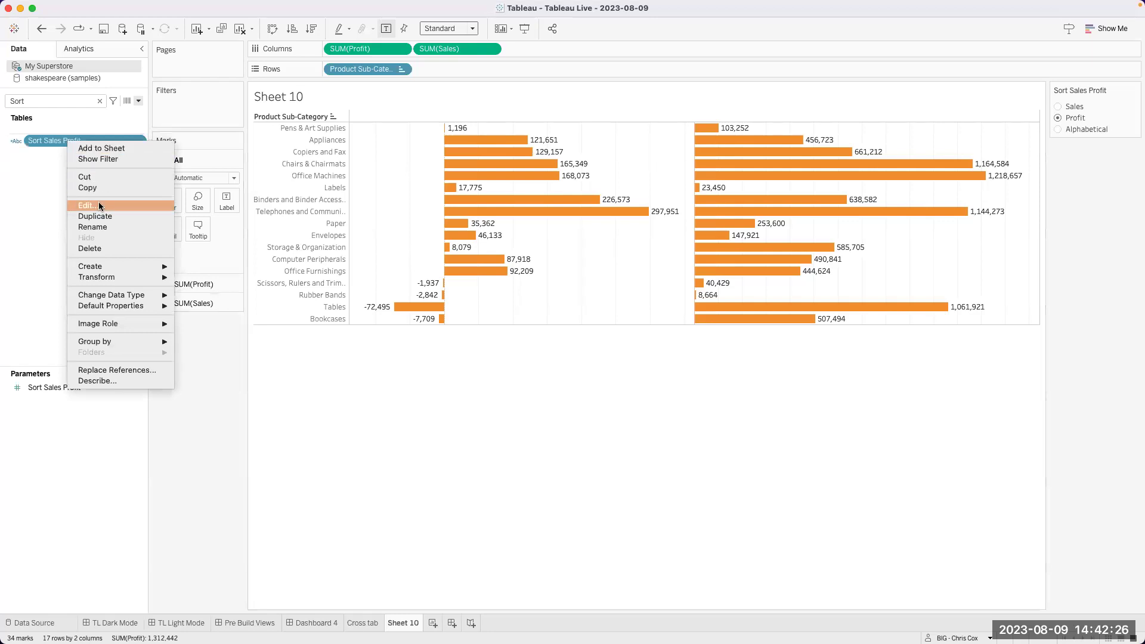
pyautogui.click(38, 191)
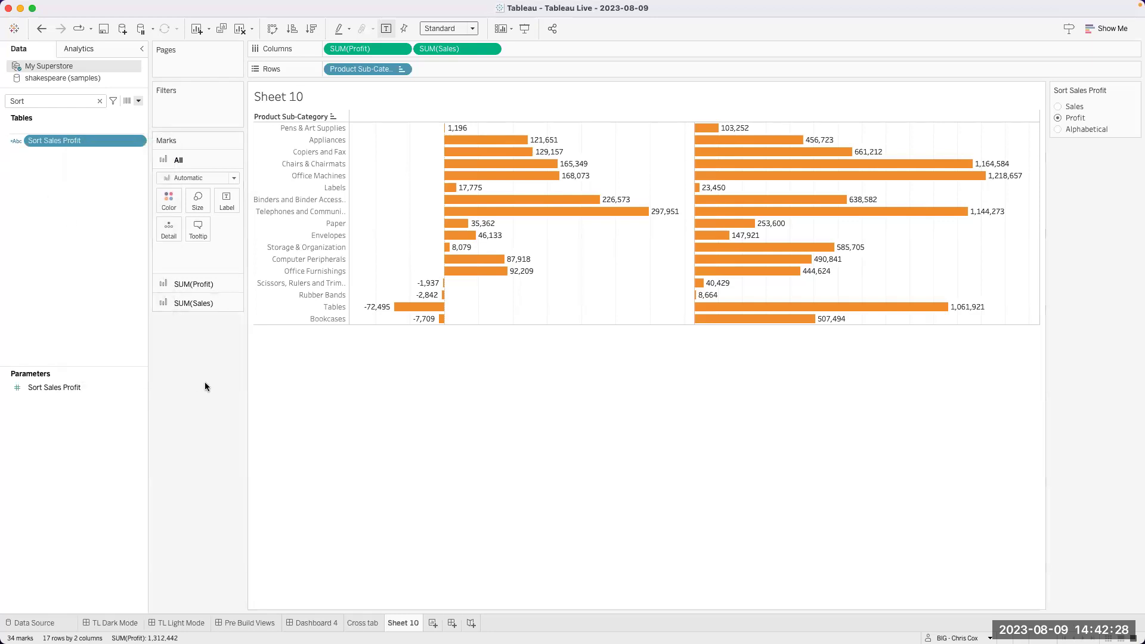
pyautogui.rightClick(94, 142)
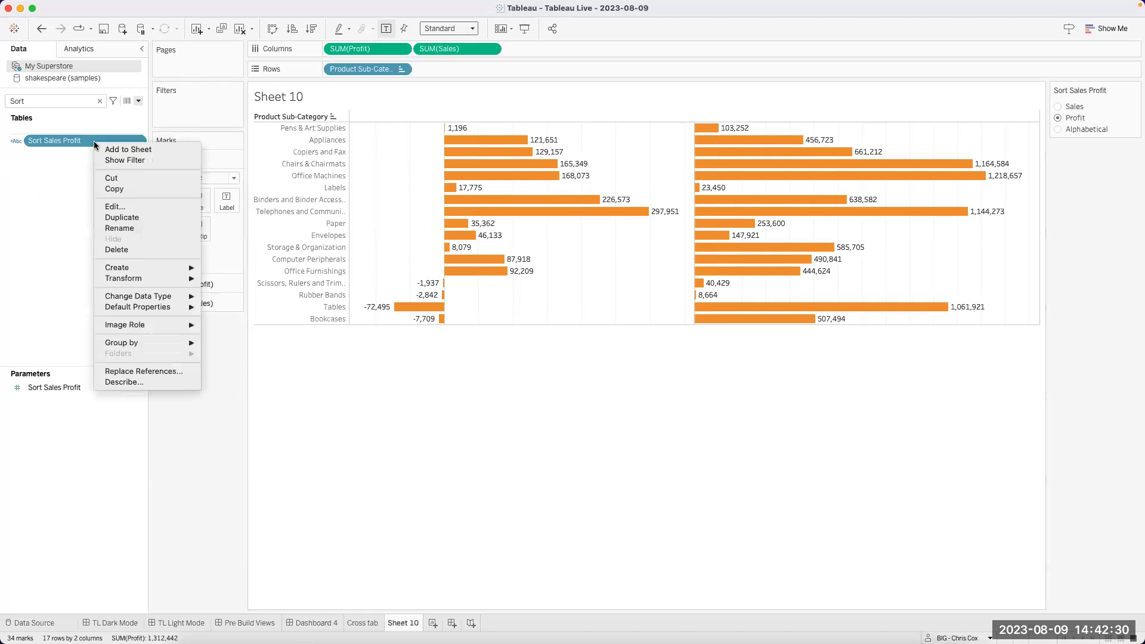
pyautogui.click(114, 205)
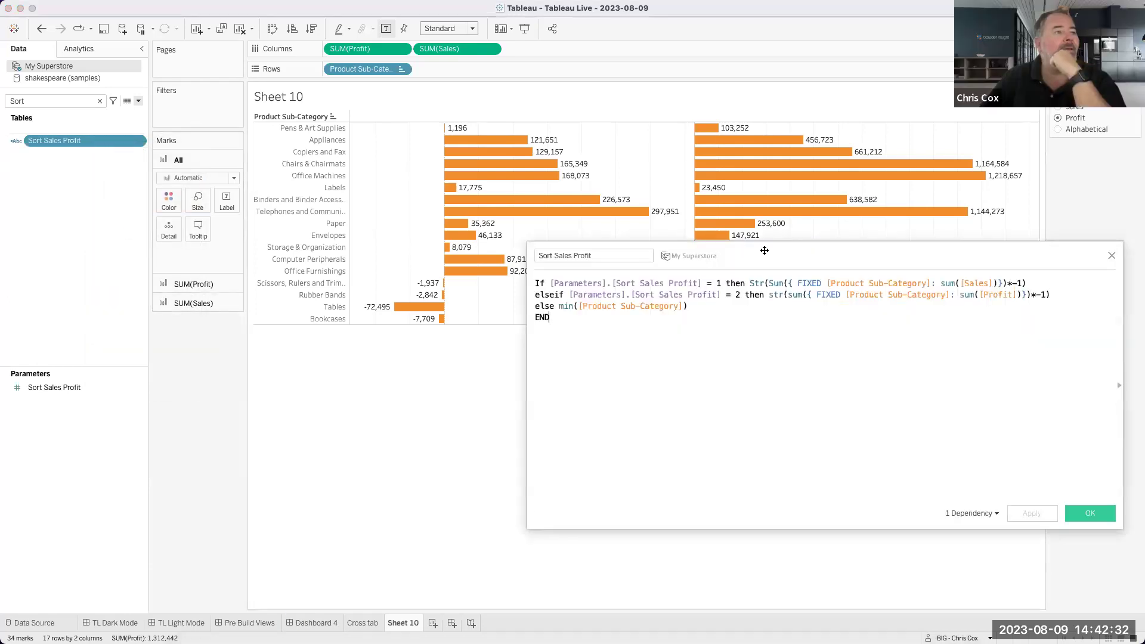
pyautogui.click(750, 283)
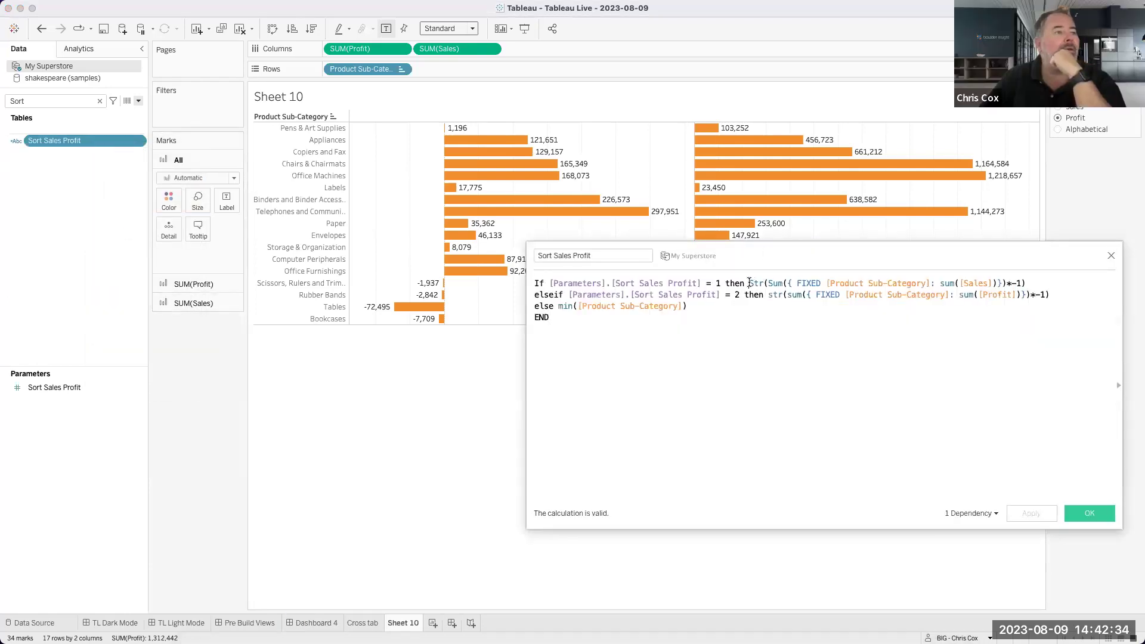
pyautogui.press('Return')
pyautogui.press('Return')
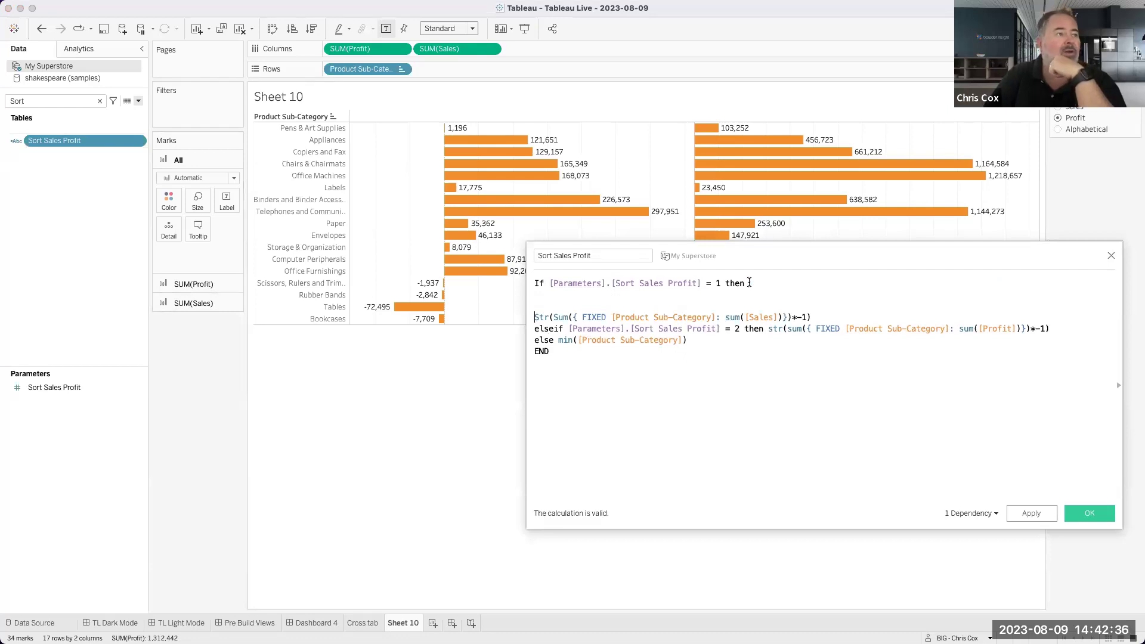
pyautogui.press('BackSpace')
pyautogui.press('Down')
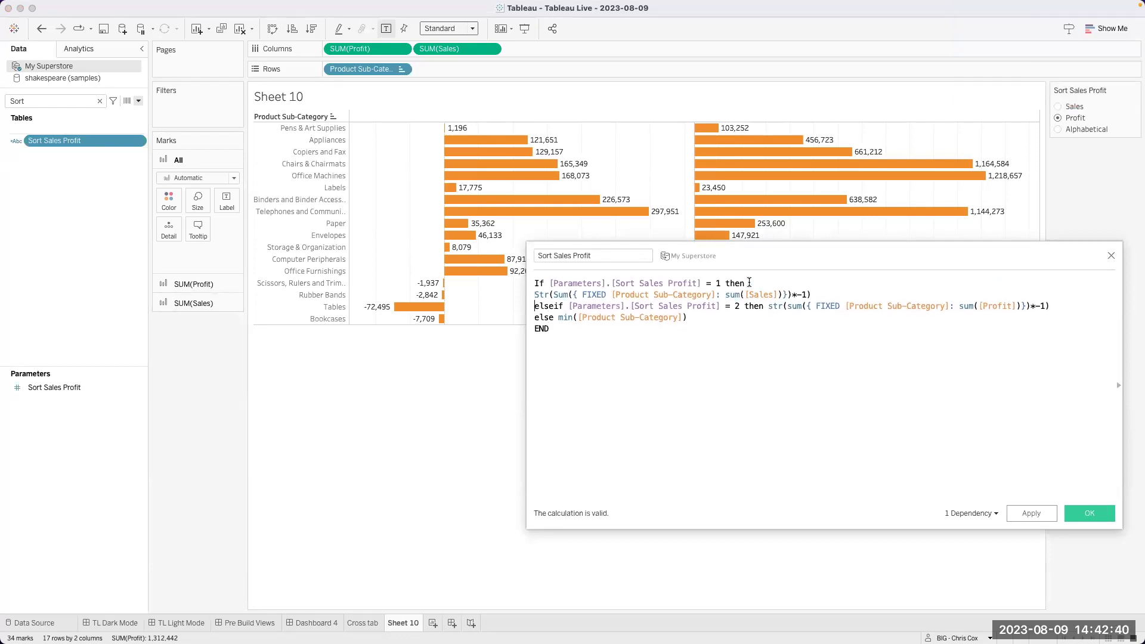
# Put the Sales Sum({ FIXED }) expression on its own line after Str( and insert a blank line before ELSEIF
pyautogui.click(554, 294)
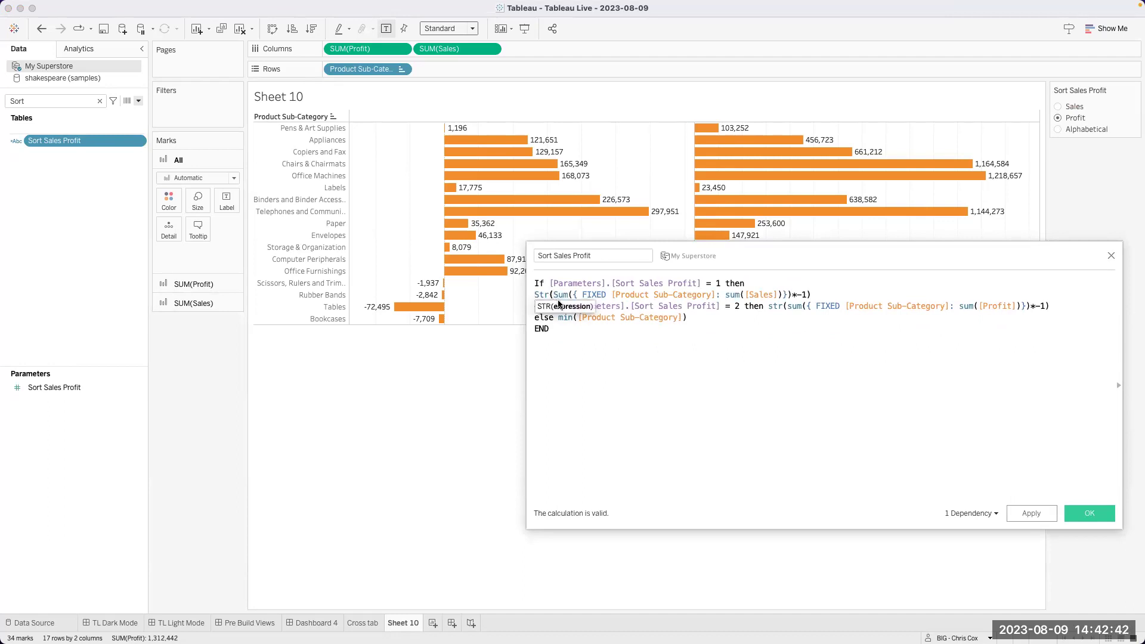
pyautogui.press('Return')
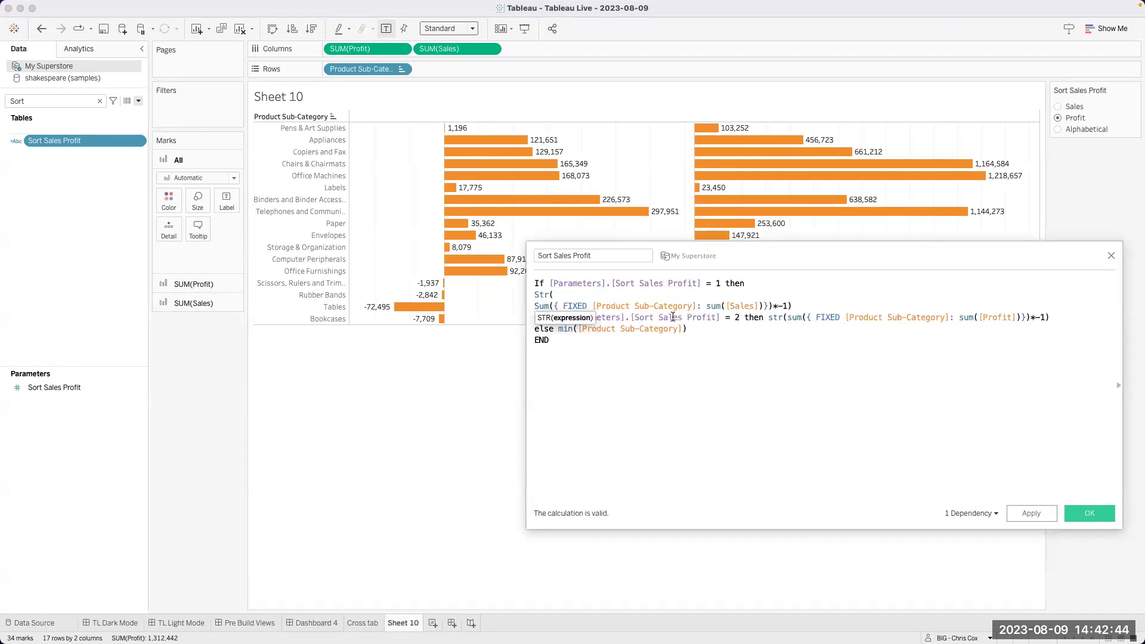
pyautogui.click(791, 306)
pyautogui.press('Return')
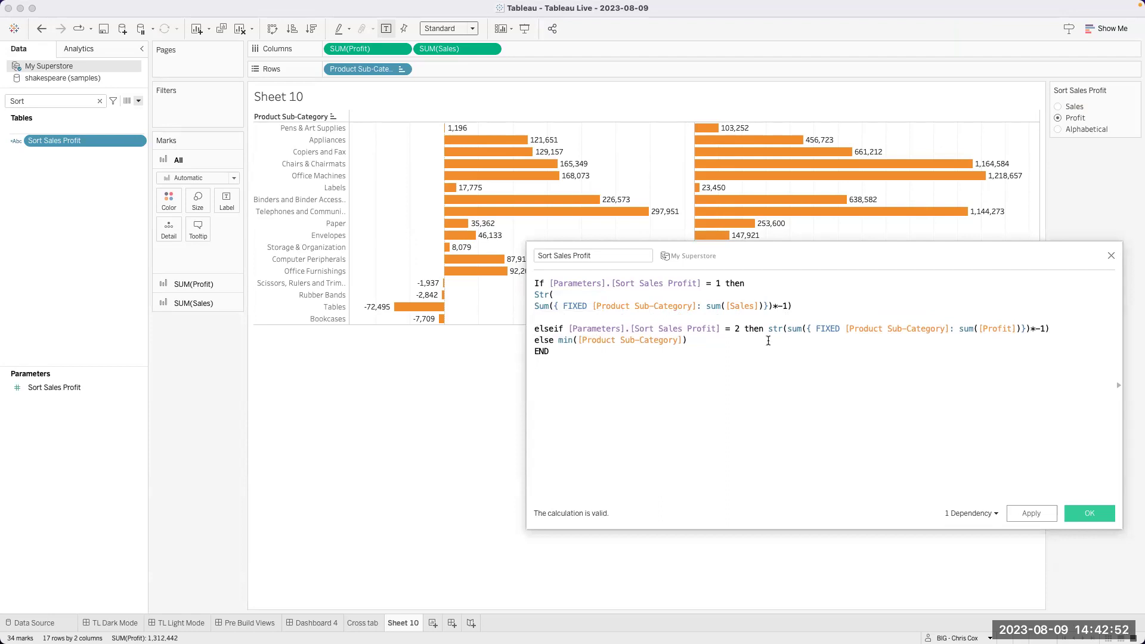
# Put the Profit sum({ FIXED }) expression on its own line after str( and insert a blank line before ELSE
pyautogui.click(786, 329)
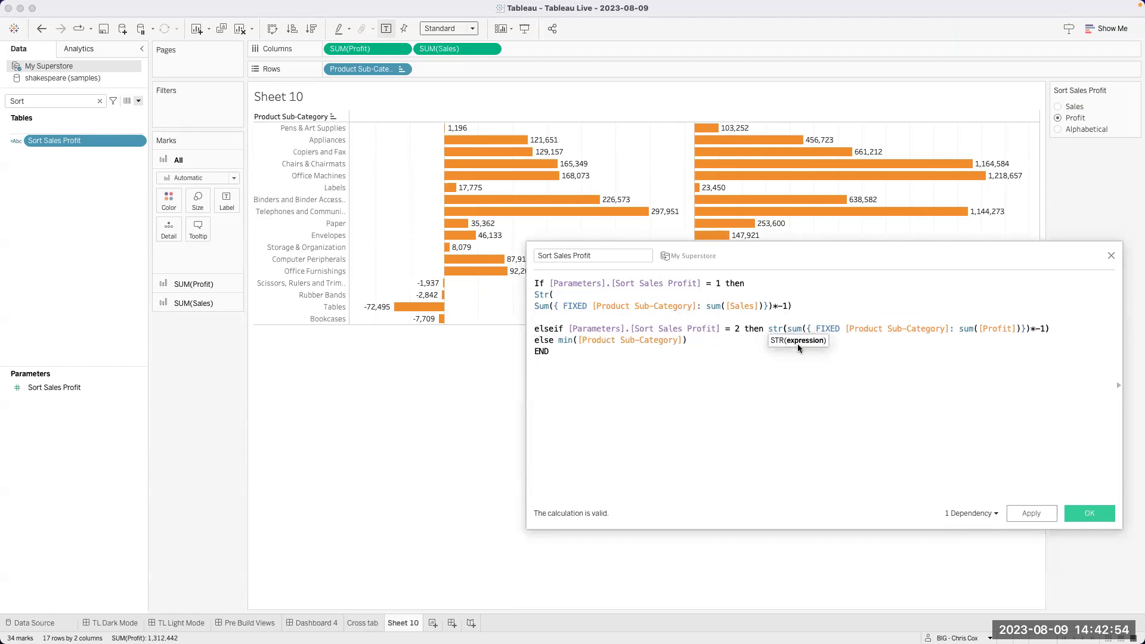
pyautogui.press('Return')
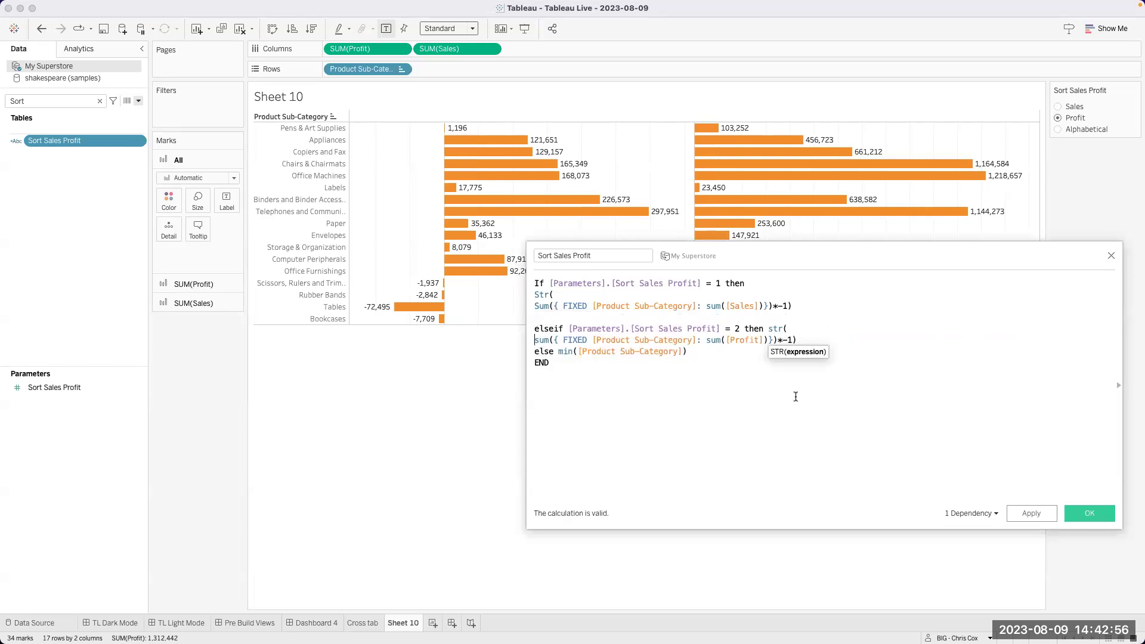
pyautogui.click(777, 396)
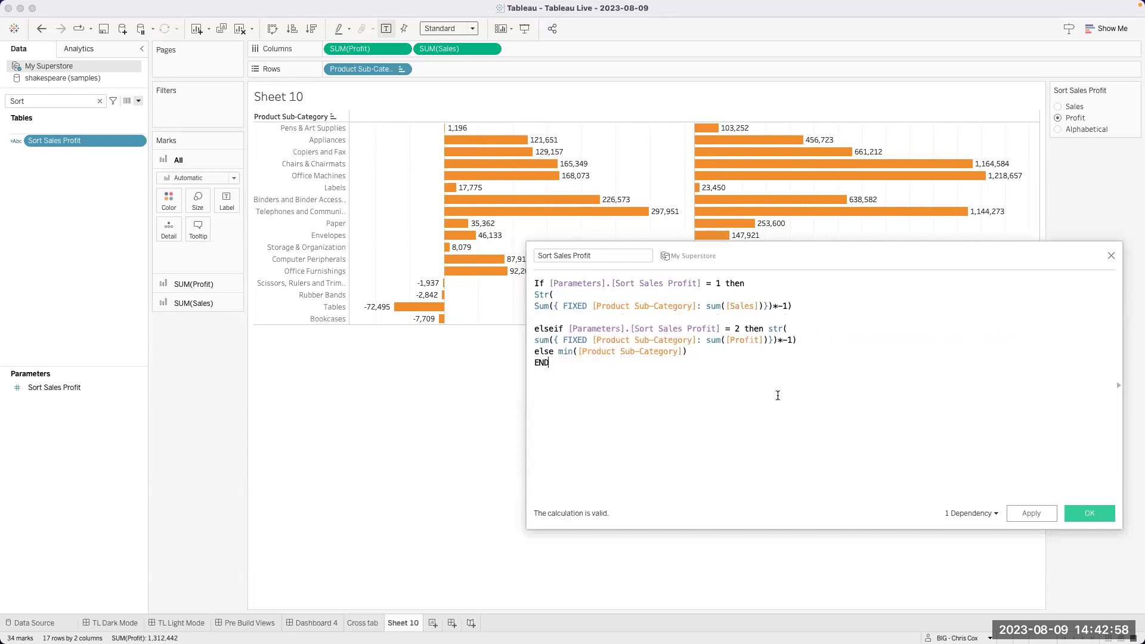
pyautogui.click(803, 339)
pyautogui.press('Return')
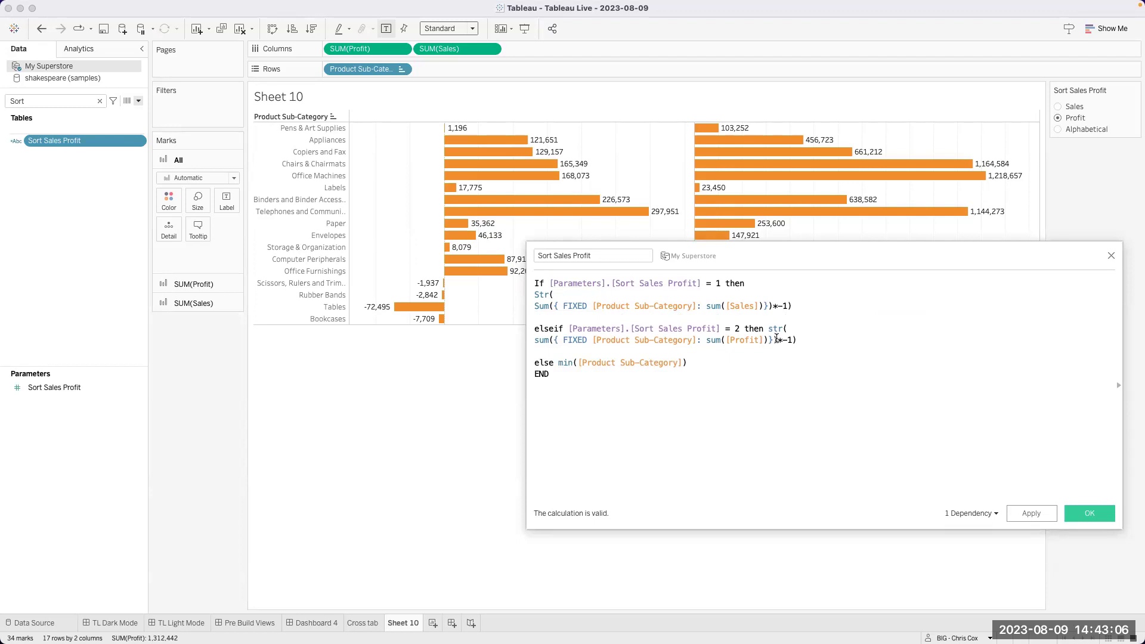
# Put the Profit str( expression on its own line after THEN and add Sort Sales Profit to Rows after Product Sub-Category
pyautogui.press('Return')
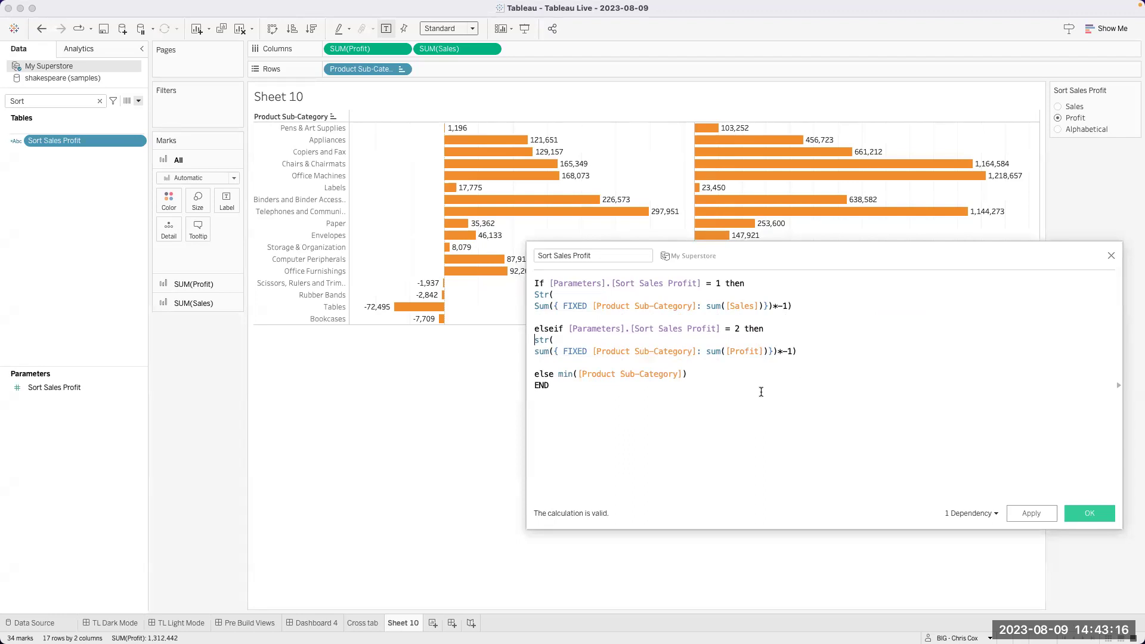
pyautogui.moveTo(89, 140); pyautogui.dragTo(479, 65)
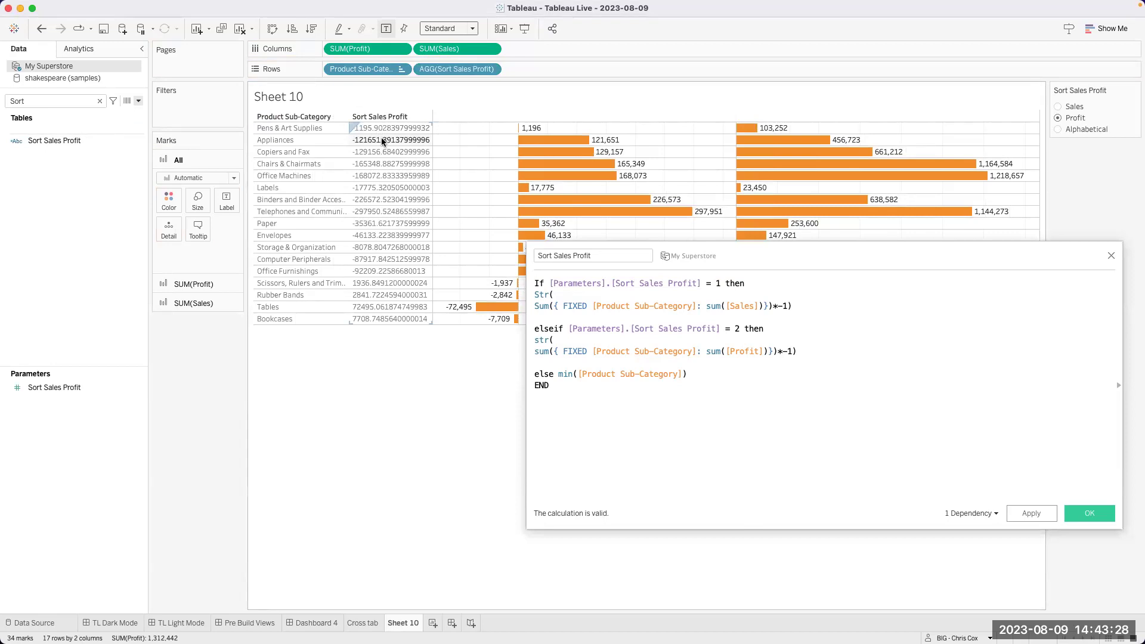
# Move Sort Sales Profit ahead of Product Sub-Category on Rows and accept the calculation
pyautogui.moveTo(864, 332); pyautogui.dragTo(834, 269)
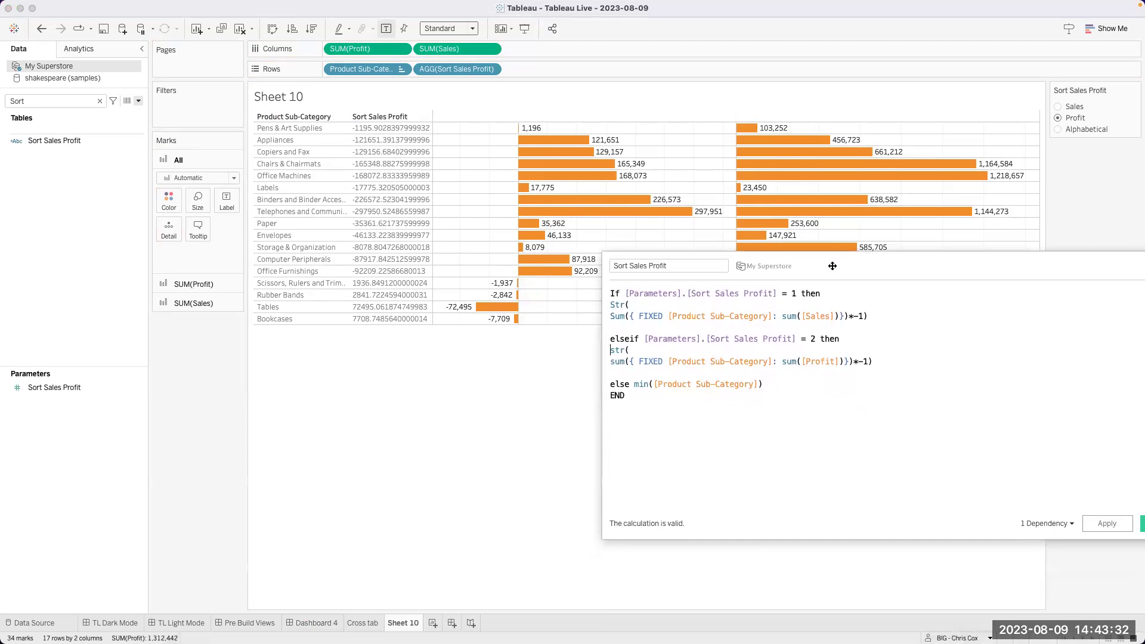
pyautogui.moveTo(363, 149); pyautogui.dragTo(324, 66)
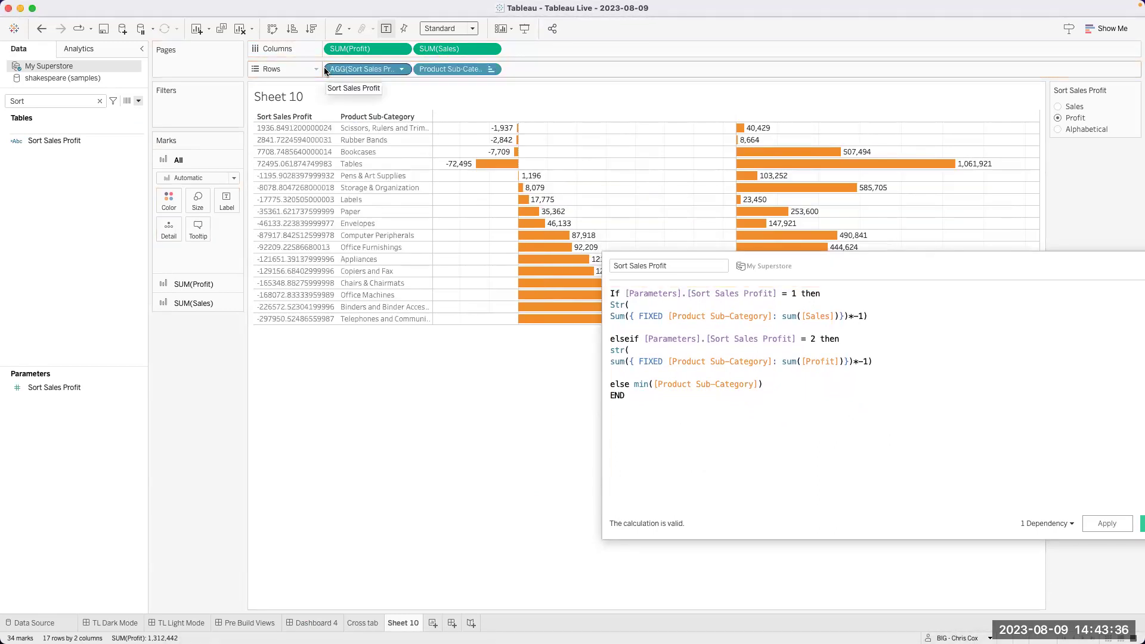
pyautogui.moveTo(920, 266); pyautogui.dragTo(693, 256)
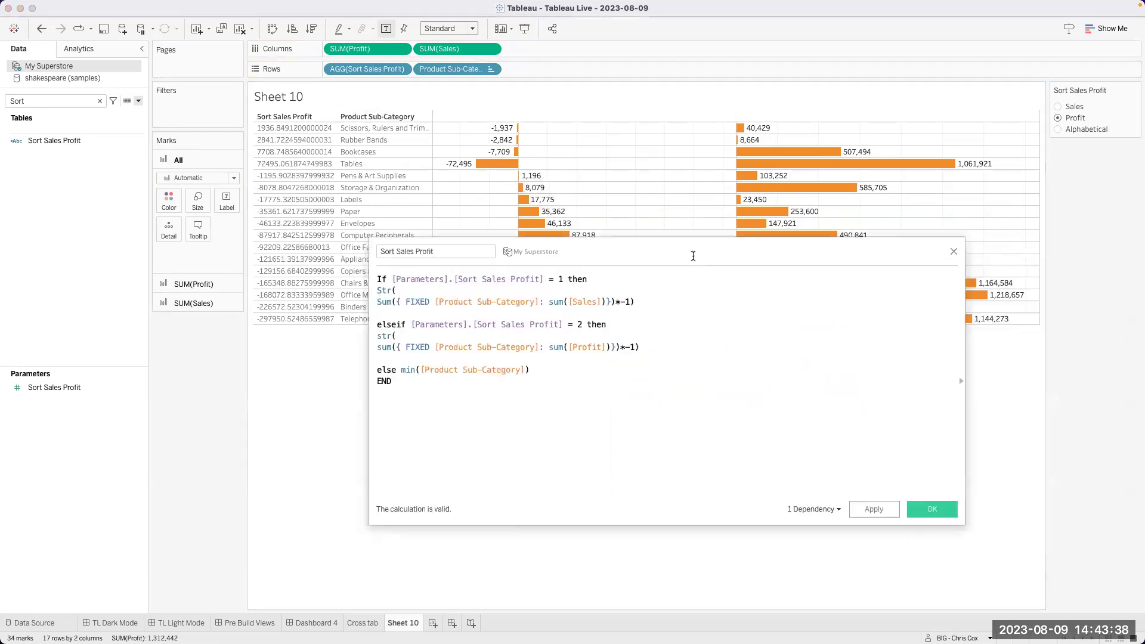
pyautogui.click(930, 506)
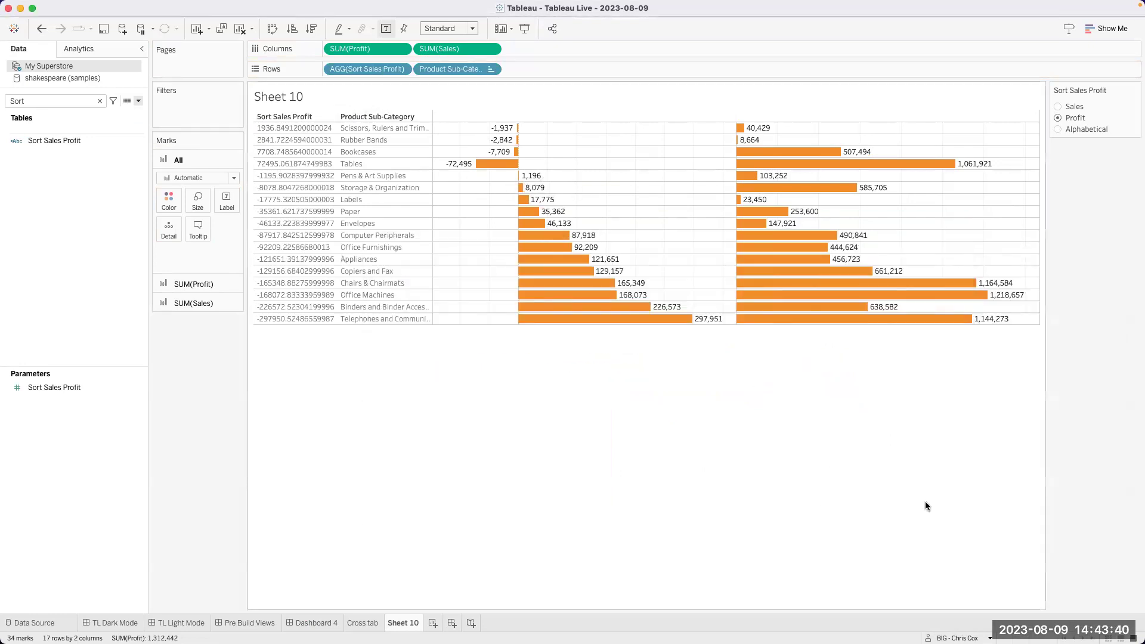
# Test the sort parameter by choosing Sales, Alphabetical and Sales again
pyautogui.click(1057, 107)
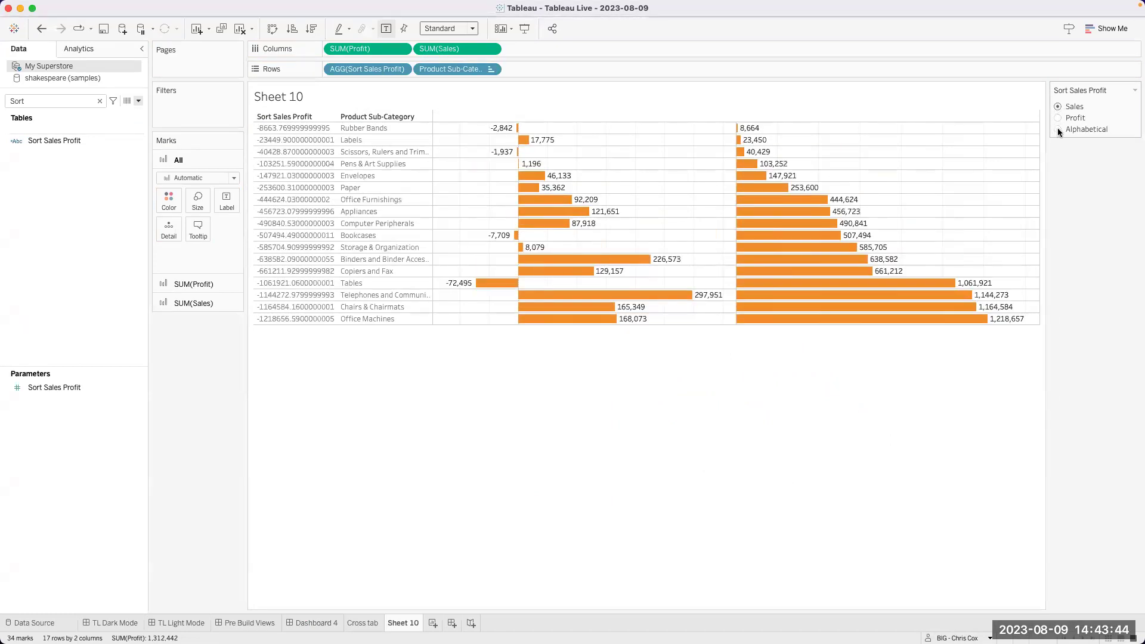
pyautogui.click(1057, 128)
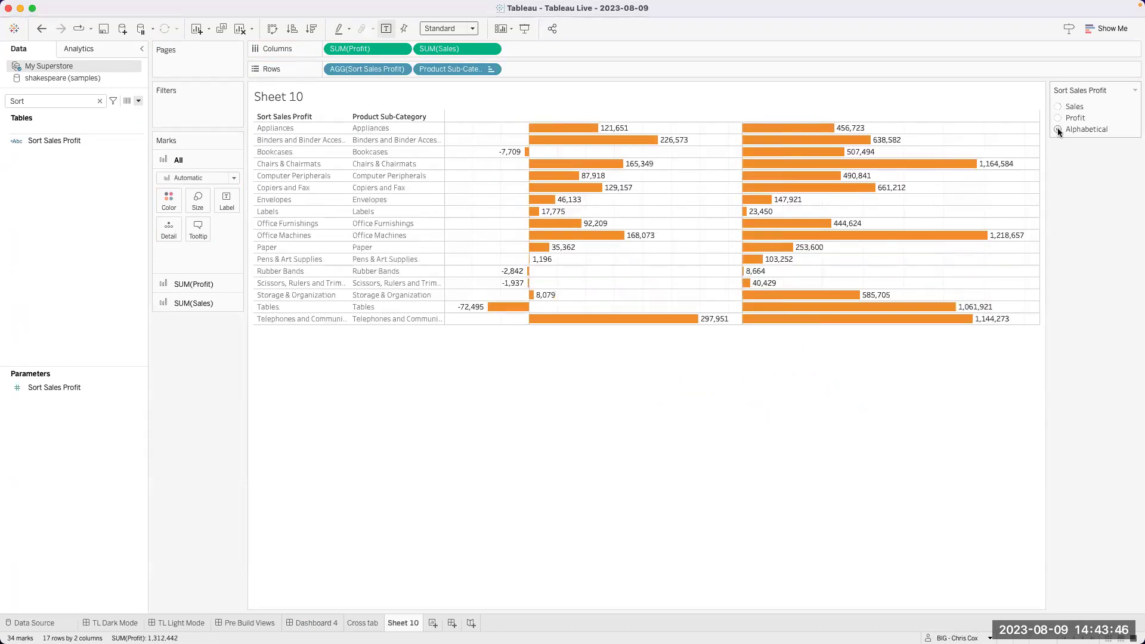
pyautogui.click(1057, 106)
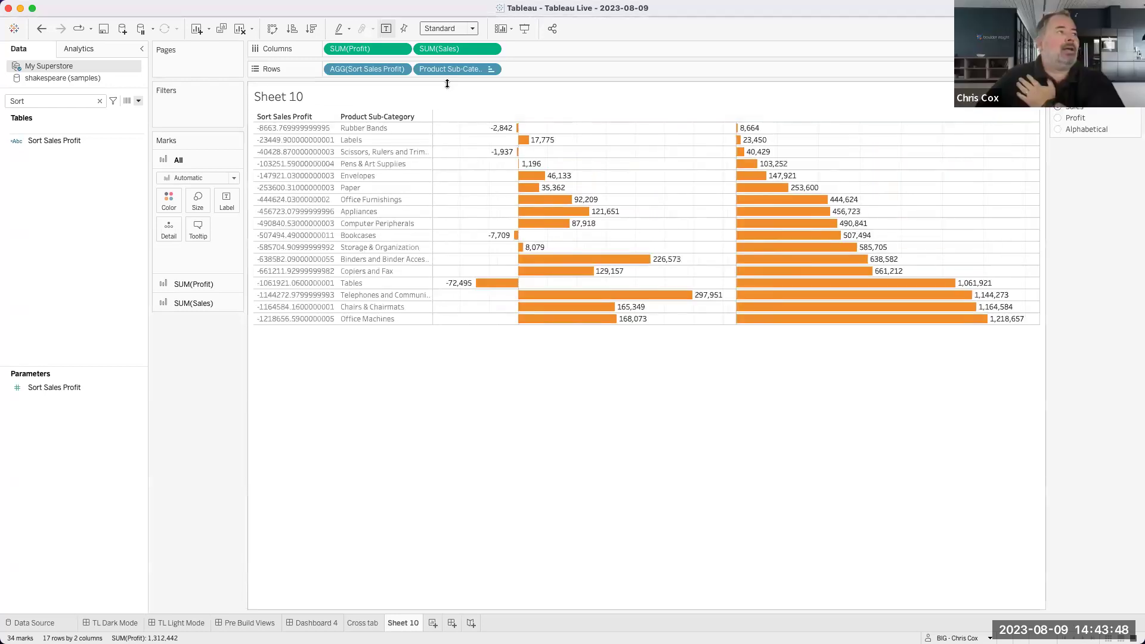
# Hide the header of Sort Sales Profit on Rows and set the sort parameter to Profit
pyautogui.click(403, 68)
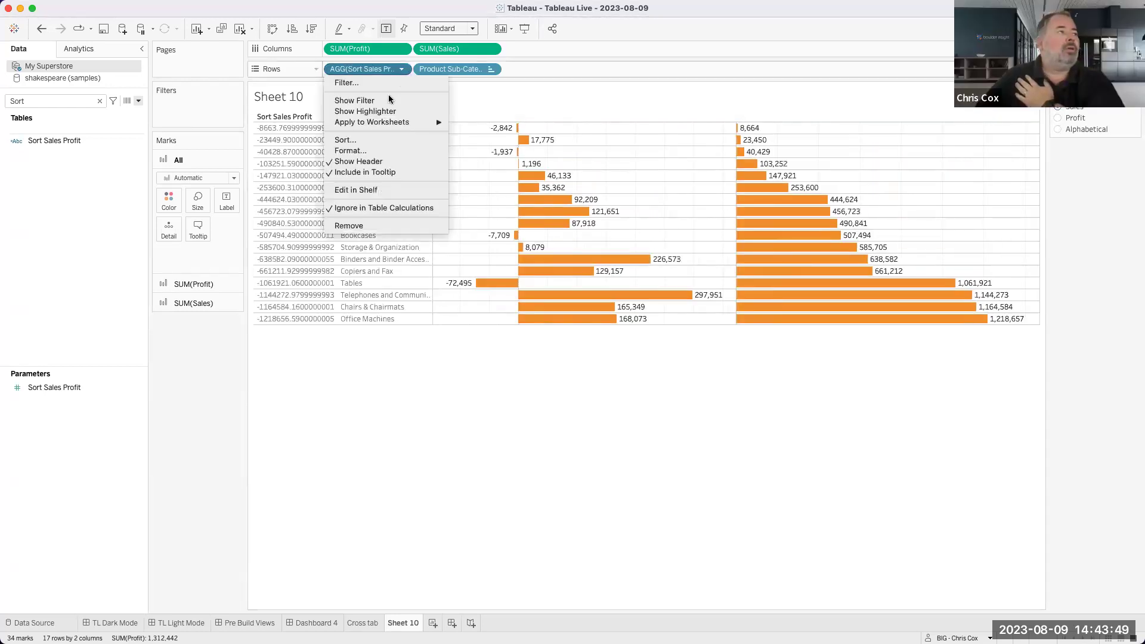
pyautogui.click(371, 160)
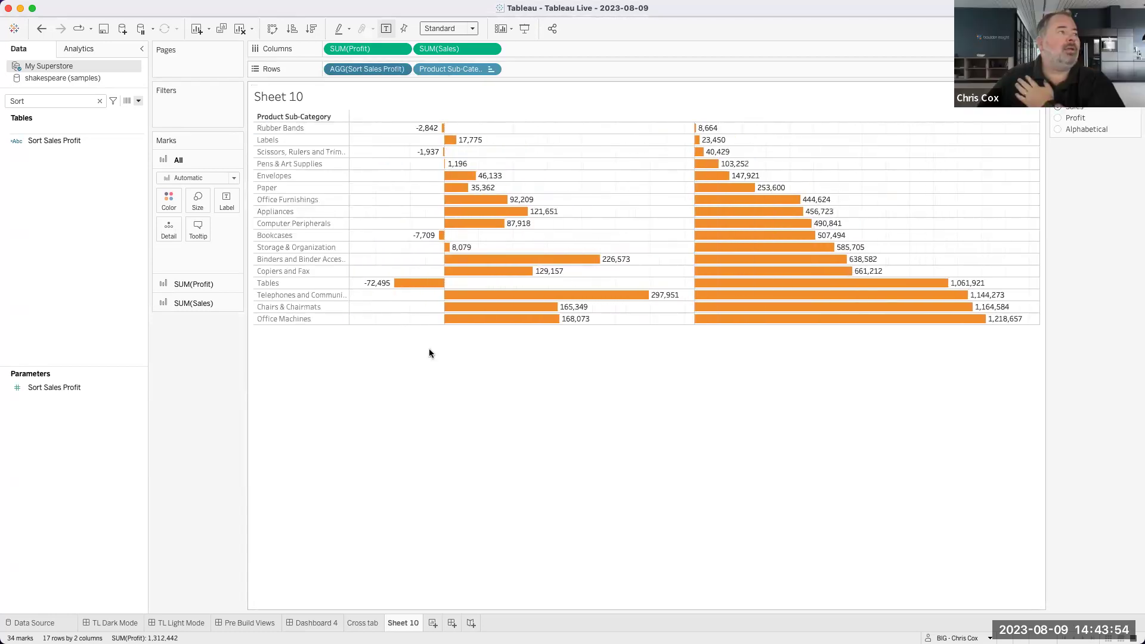
pyautogui.click(1058, 117)
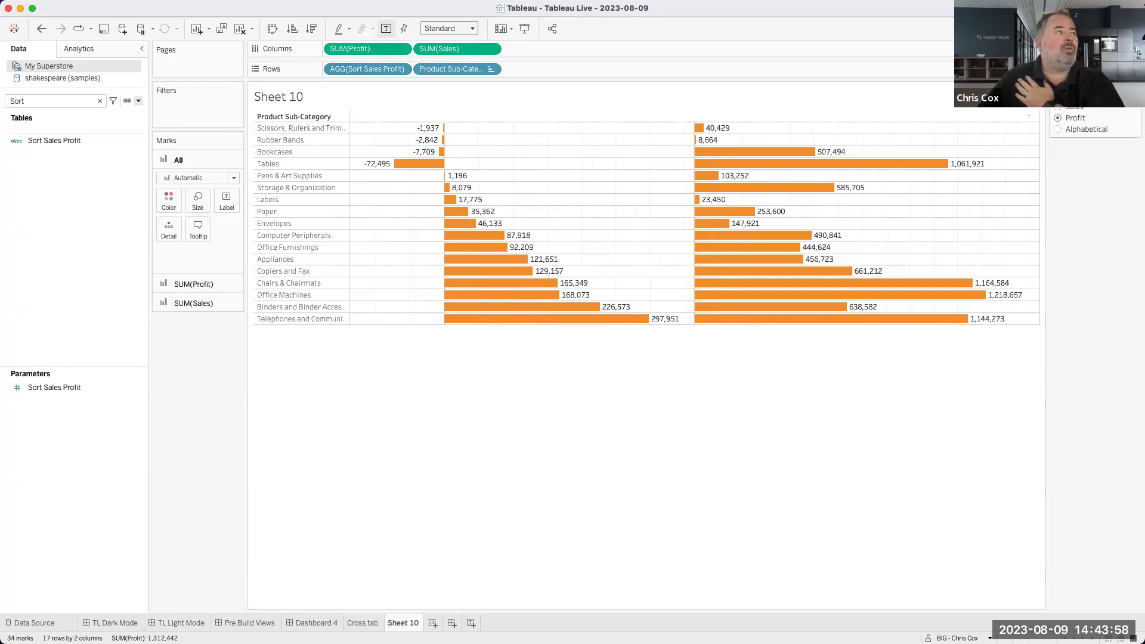
# Review the sort settings of Product Sub-Category on Rows and close them without changes
pyautogui.click(402, 68)
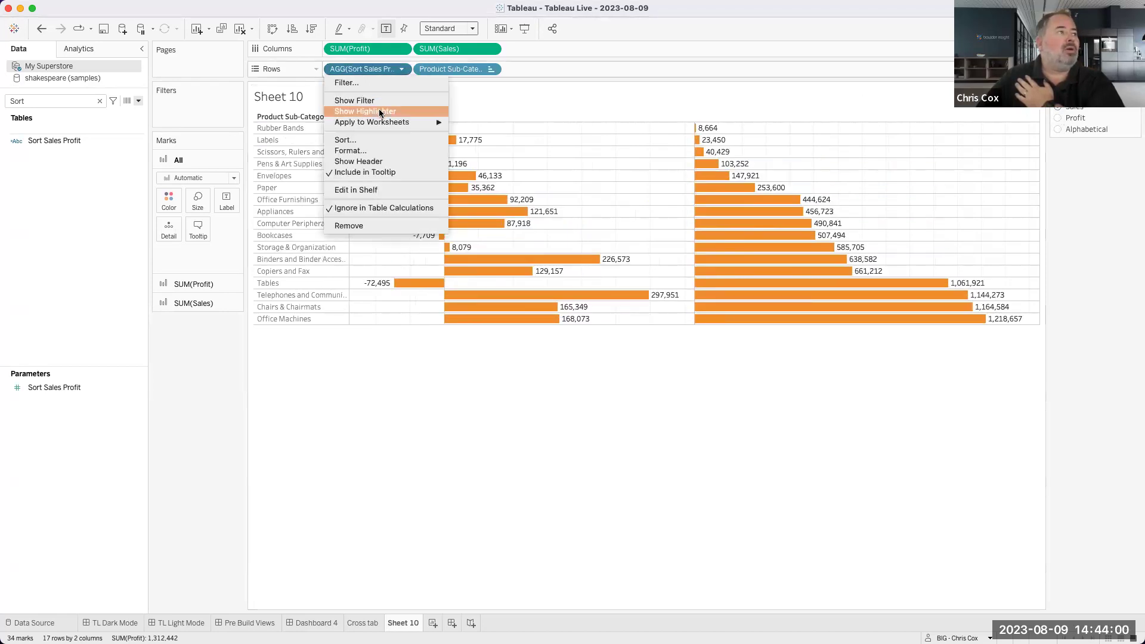
pyautogui.click(492, 69)
pyautogui.click(490, 69)
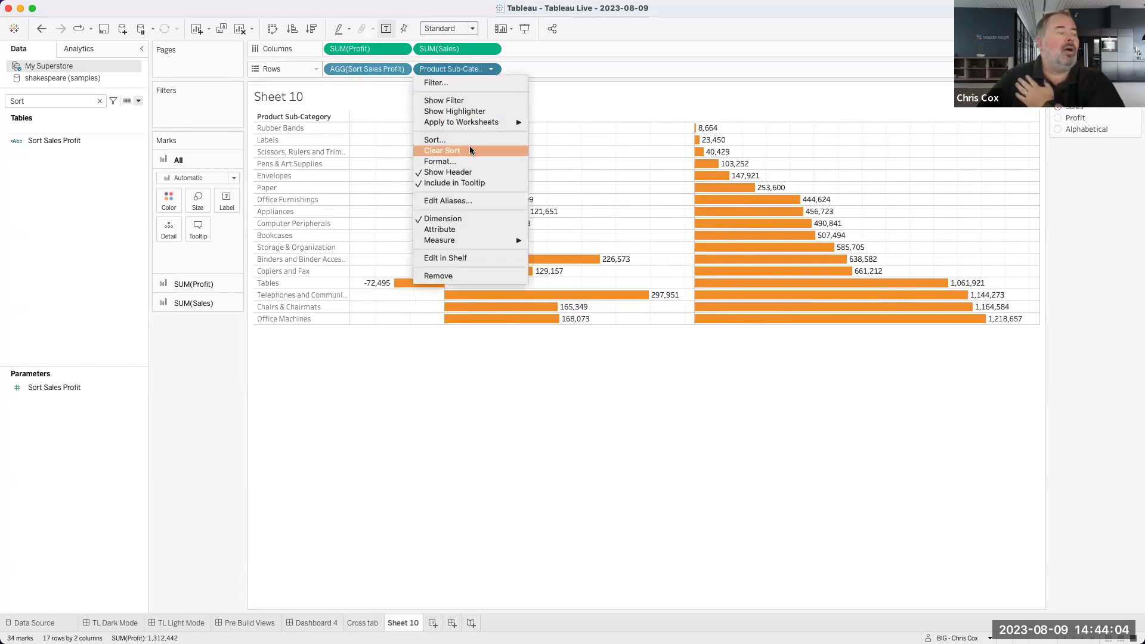
pyautogui.click(475, 144)
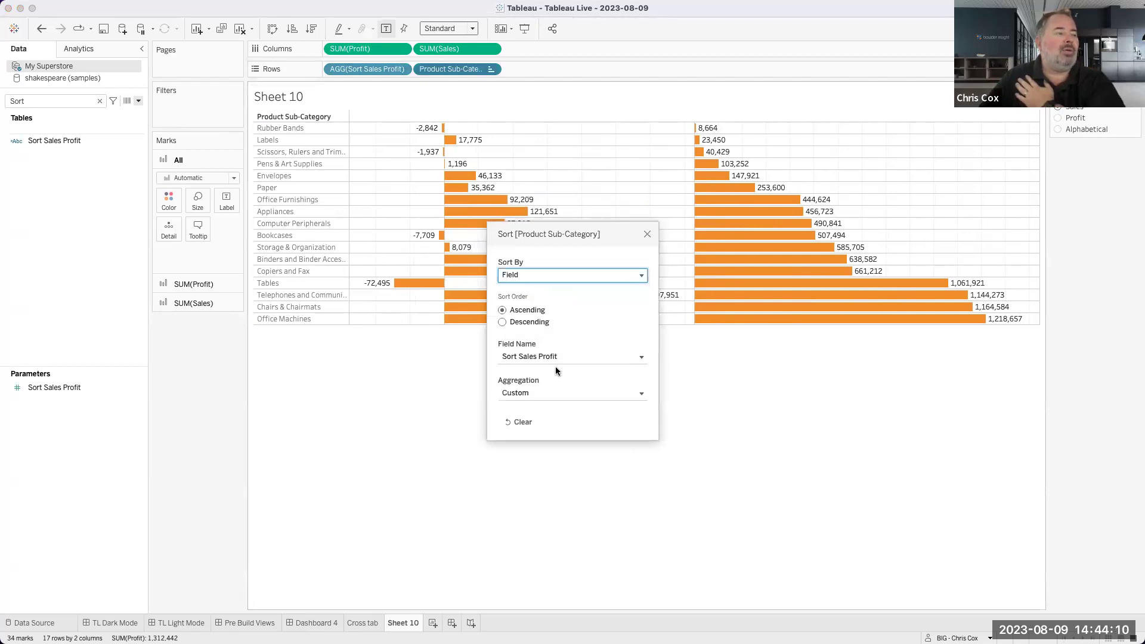
pyautogui.click(647, 233)
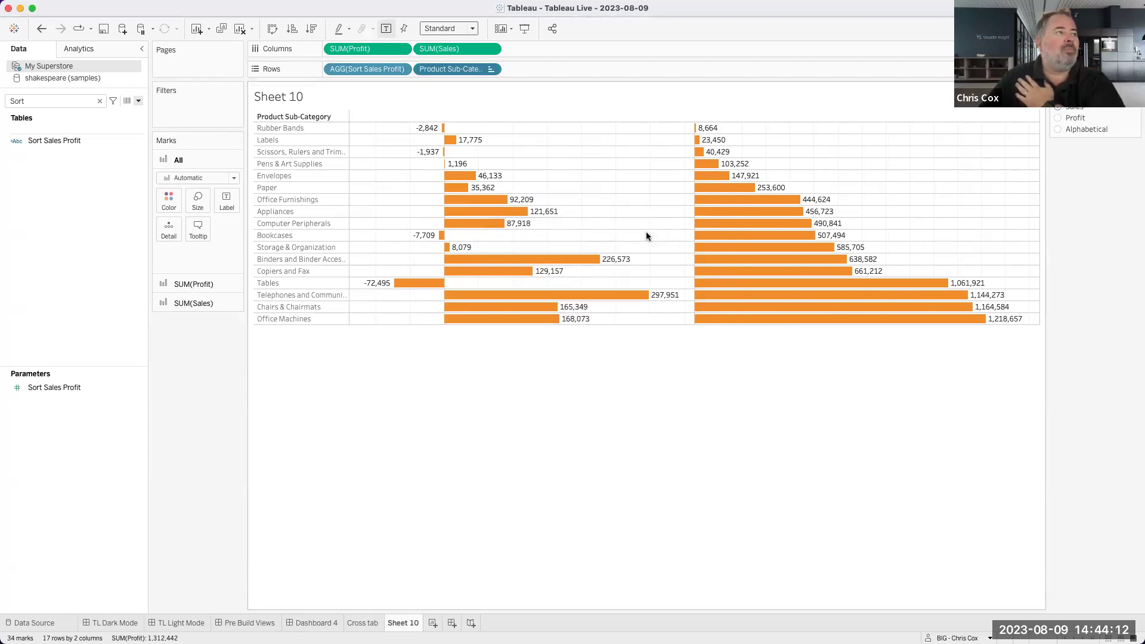
# Show the header of Sort Sales Profit on Rows again
pyautogui.click(401, 70)
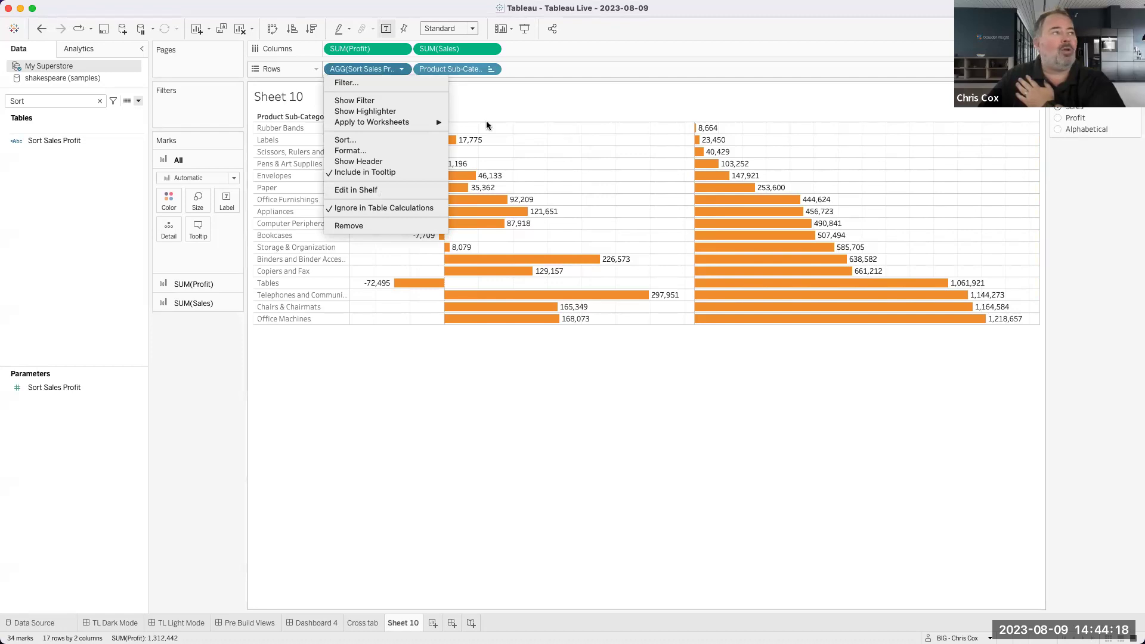
pyautogui.click(402, 70)
pyautogui.click(402, 70)
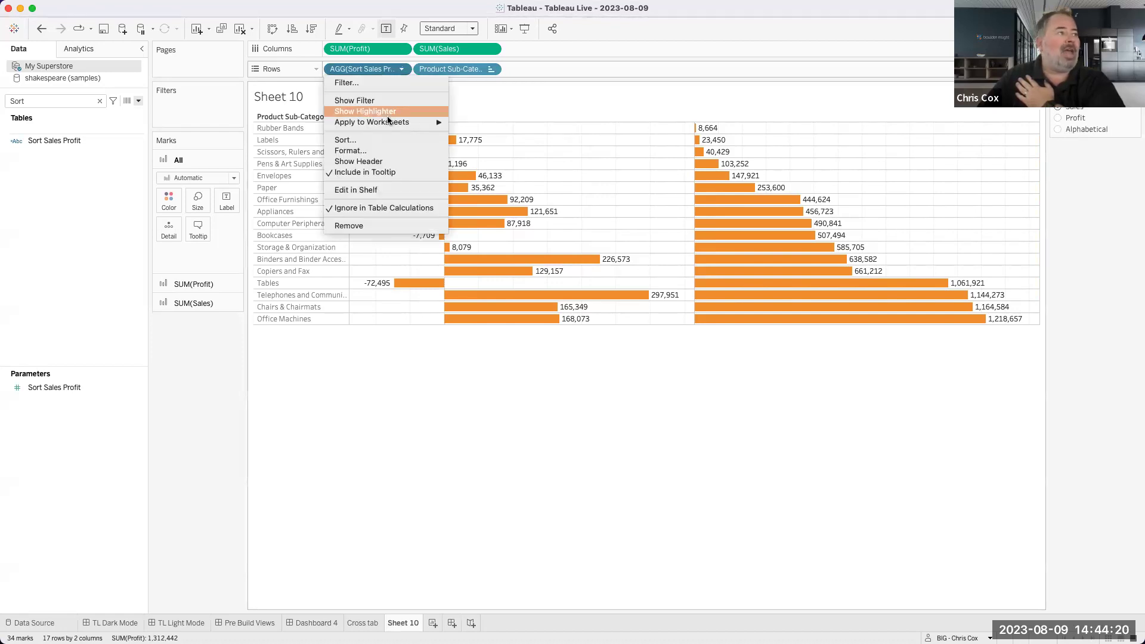
pyautogui.click(378, 158)
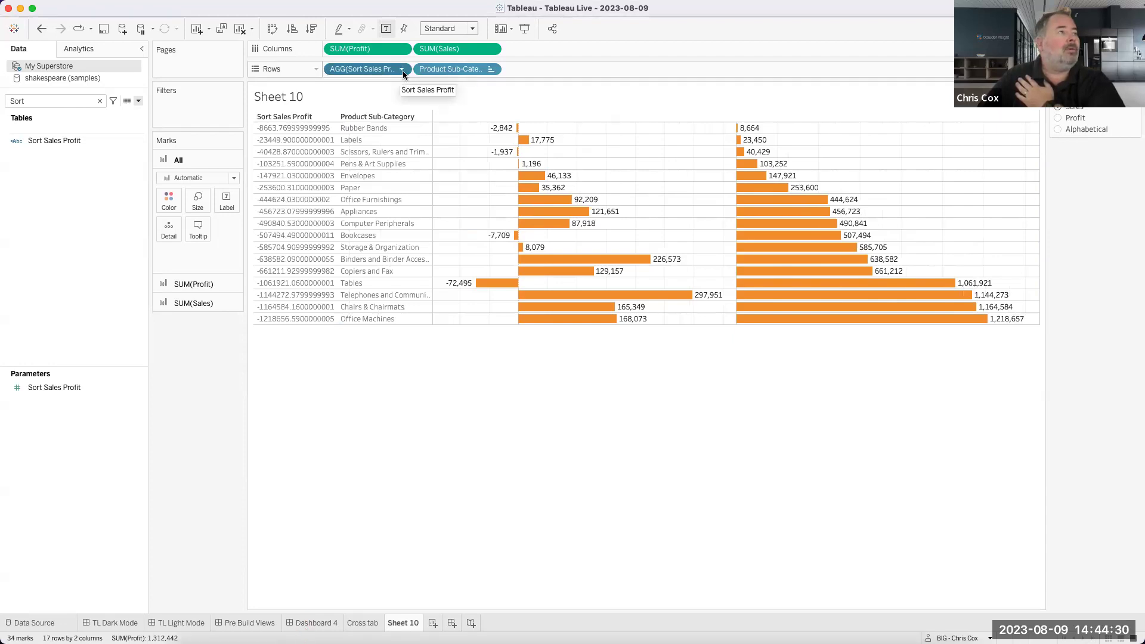
# Check the row order with the sort parameter set to Profit and to Alphabetical
pyautogui.click(1057, 118)
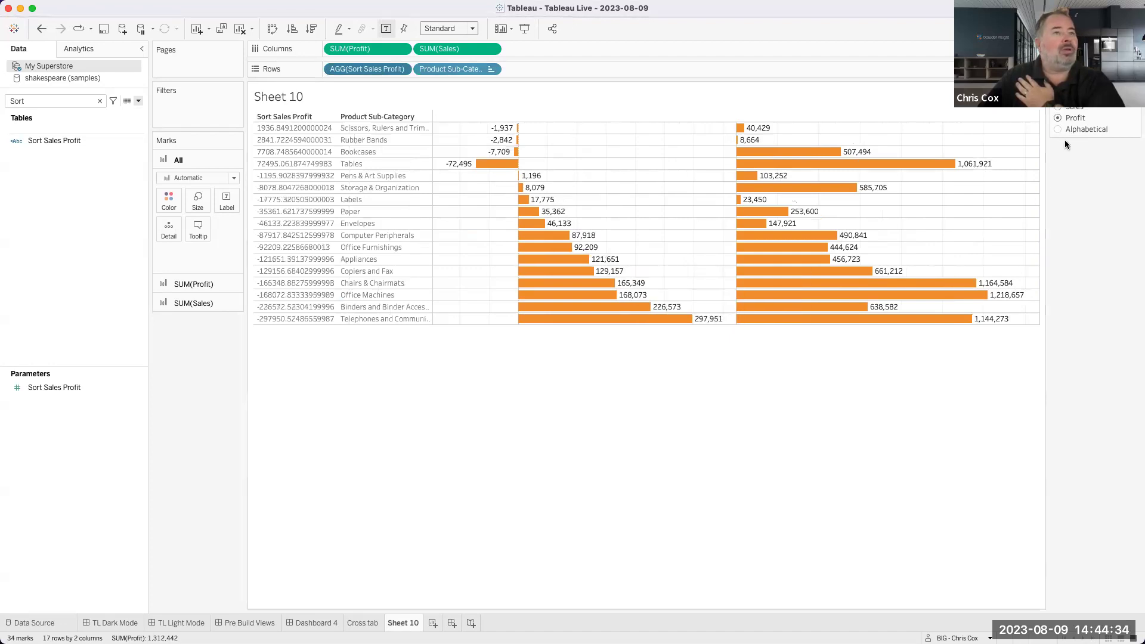
pyautogui.click(1057, 128)
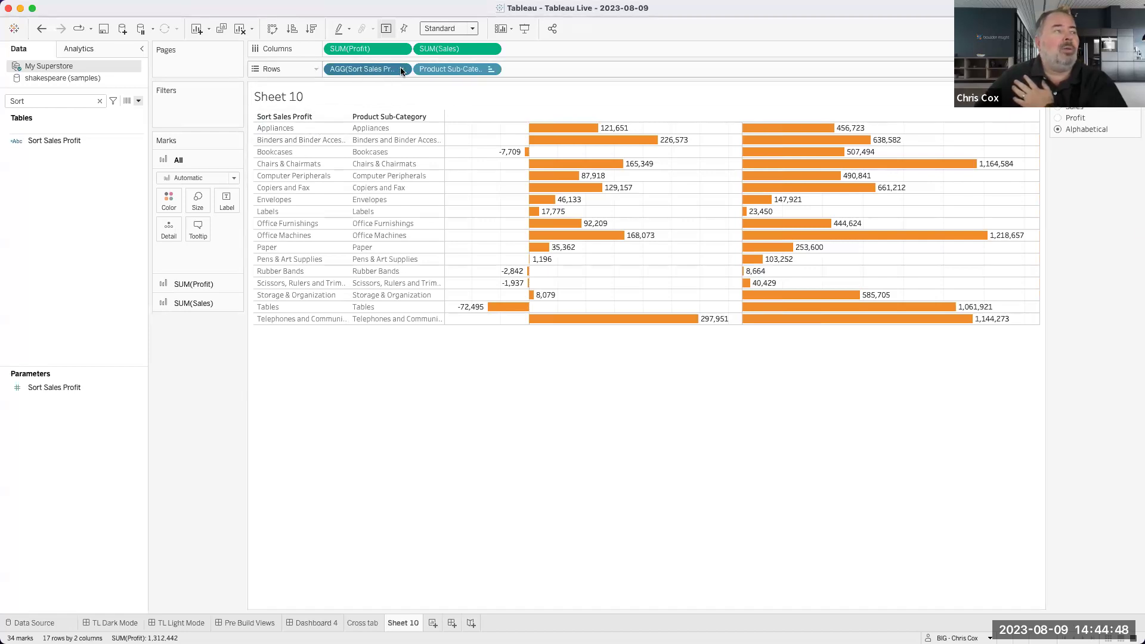
# Clear the sort on Product Sub-Category and set the sort parameter to Sales
pyautogui.click(490, 70)
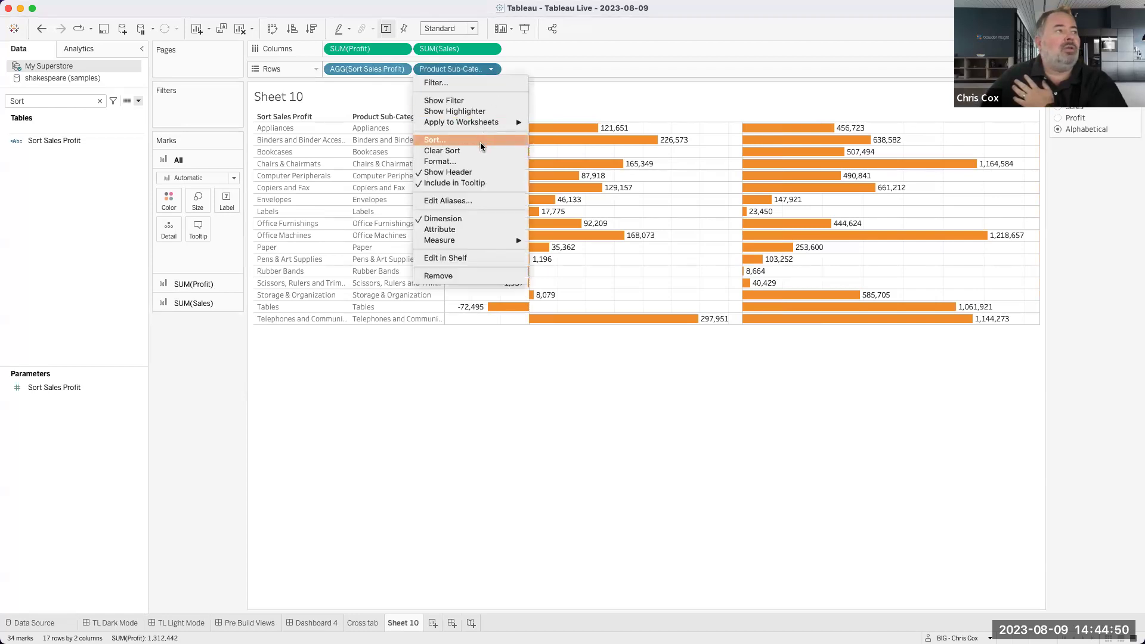
pyautogui.press('Escape')
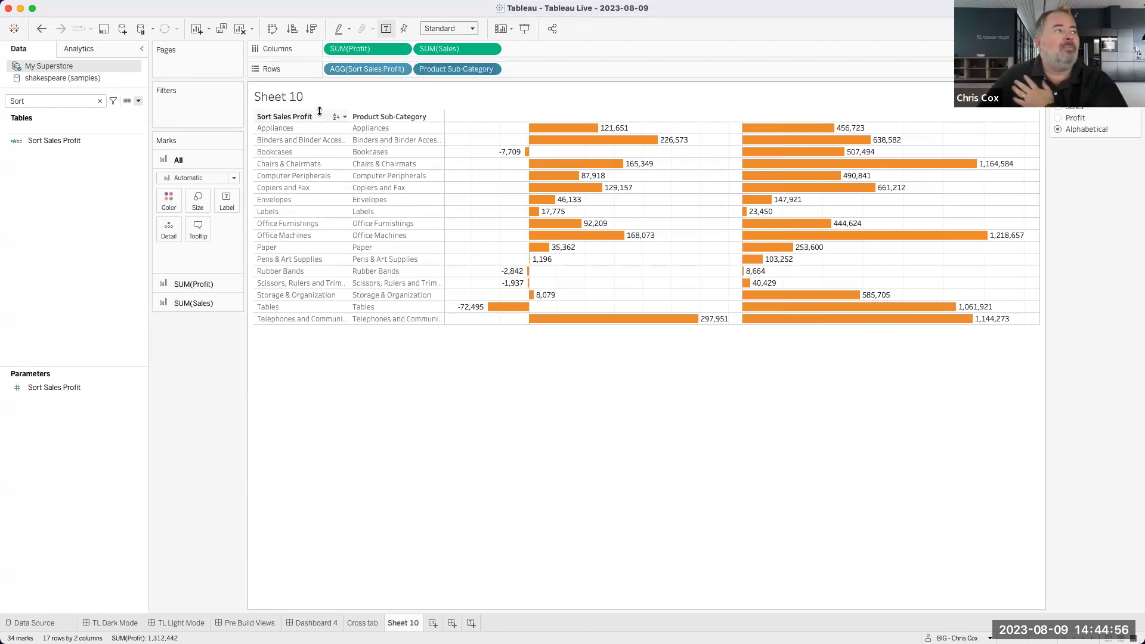
pyautogui.click(402, 71)
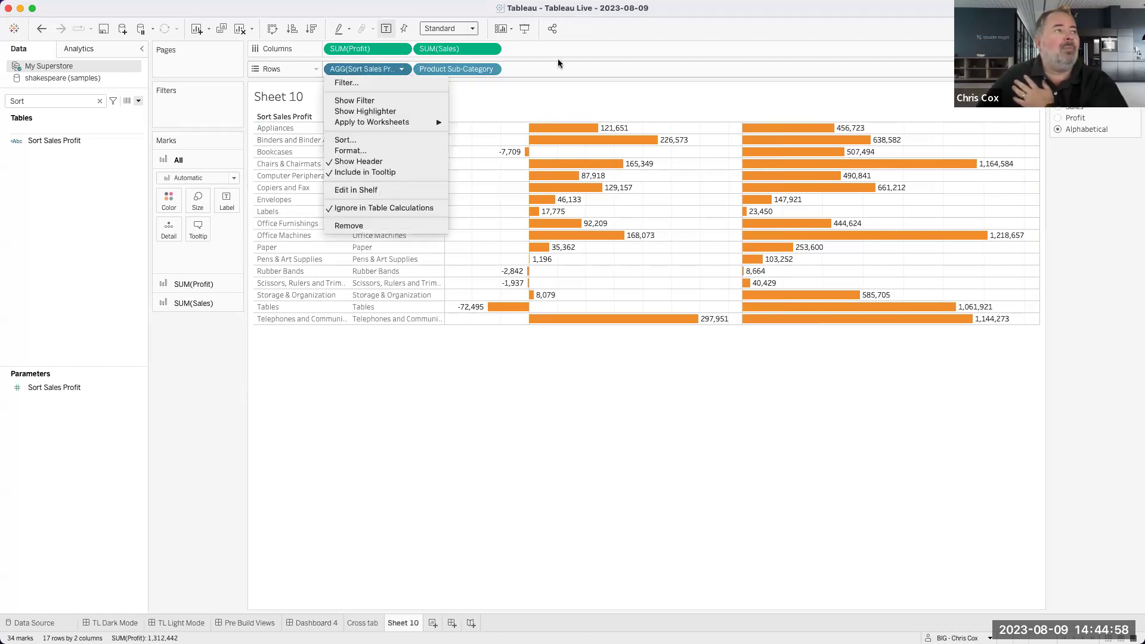
pyautogui.click(588, 62)
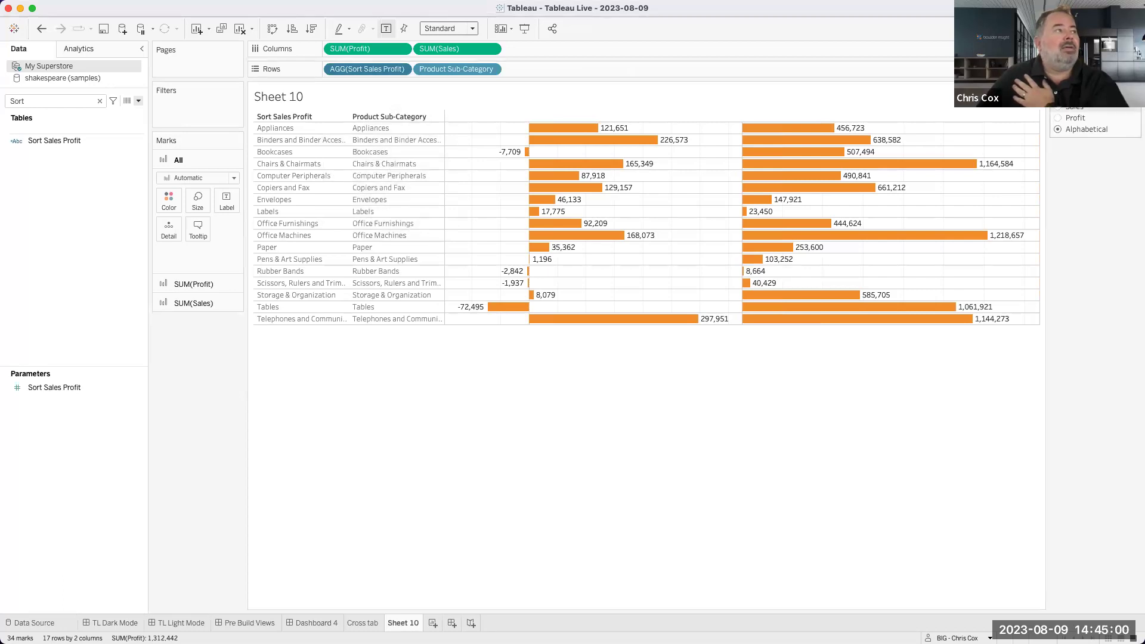
pyautogui.click(1057, 106)
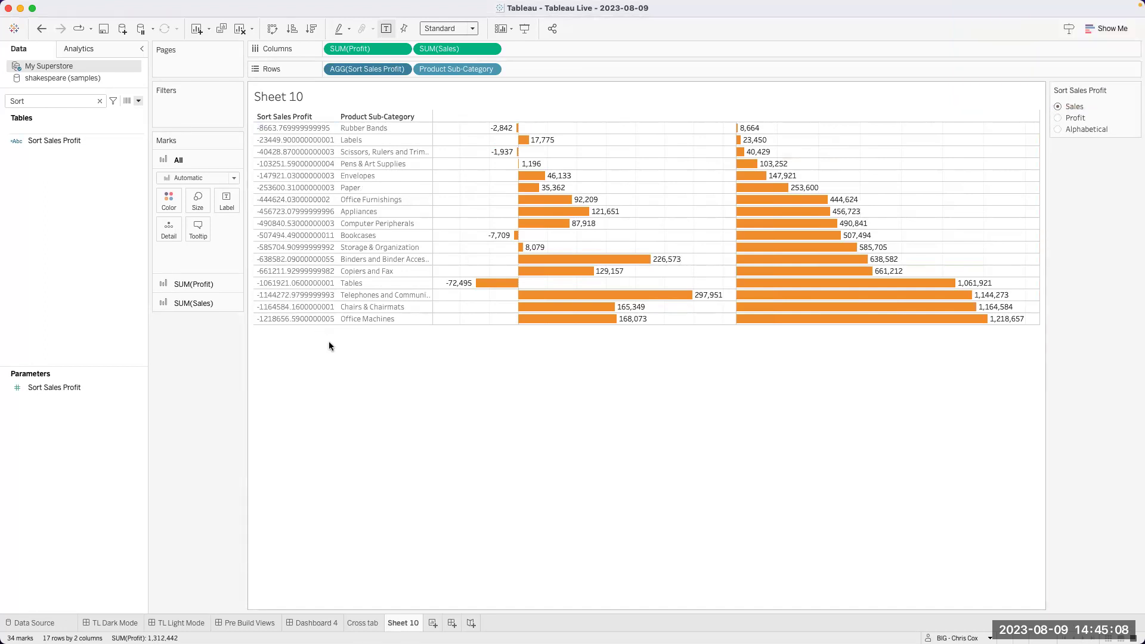
# Reopen the Sort Sales Profit calculation and remove *-1 from the Sales expression
pyautogui.rightClick(53, 141)
pyautogui.click(77, 202)
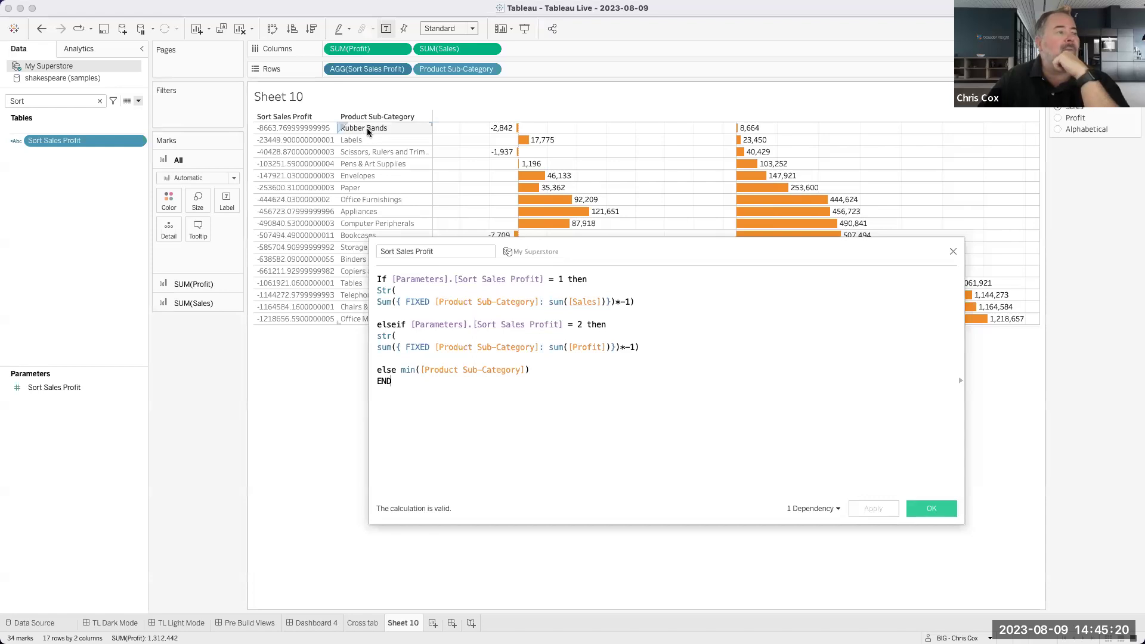
pyautogui.click(625, 301)
pyautogui.press('BackSpace')
pyautogui.press('BackSpace')
pyautogui.press('BackSpace')
# Remove *-1 from the Profit expression and accept the calculation
pyautogui.click(634, 348)
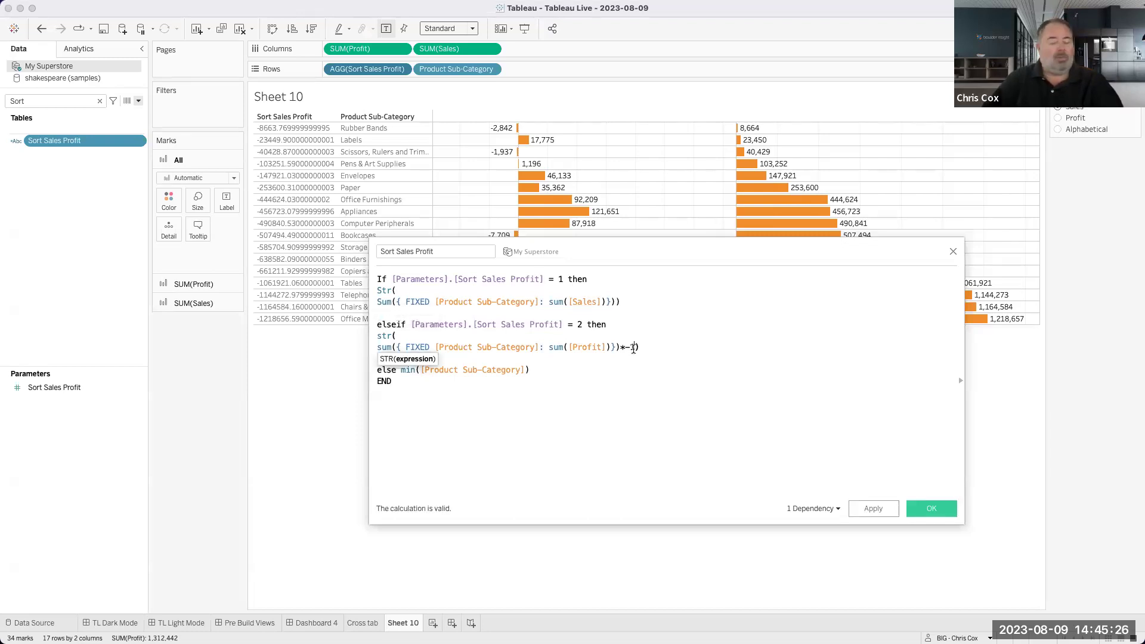
pyautogui.press('BackSpace')
pyautogui.press('BackSpace')
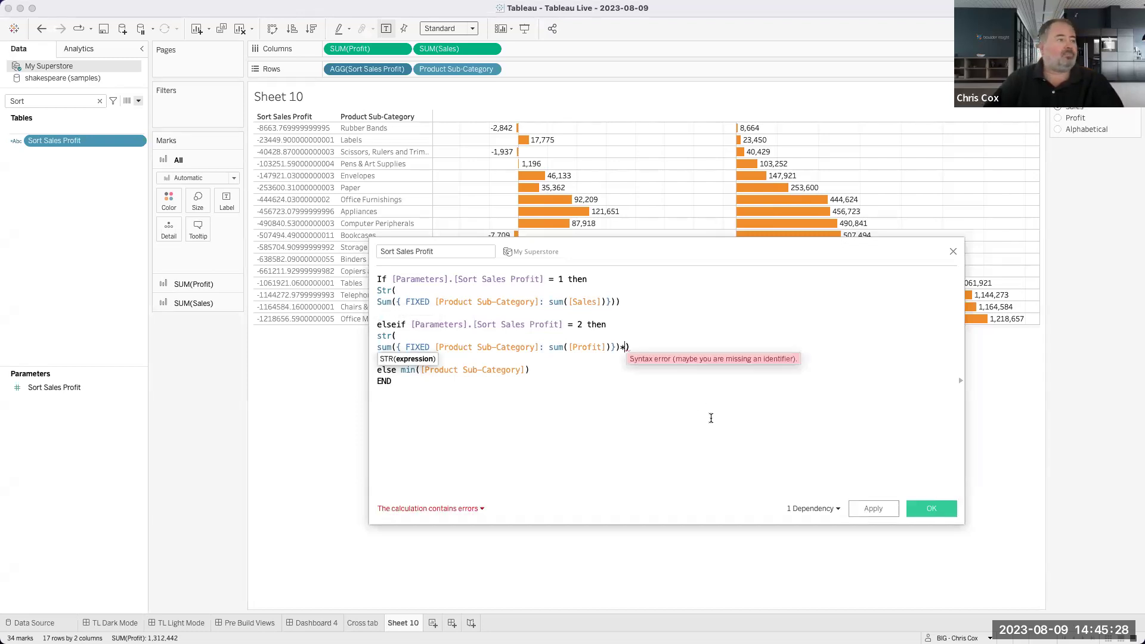
pyautogui.press('BackSpace')
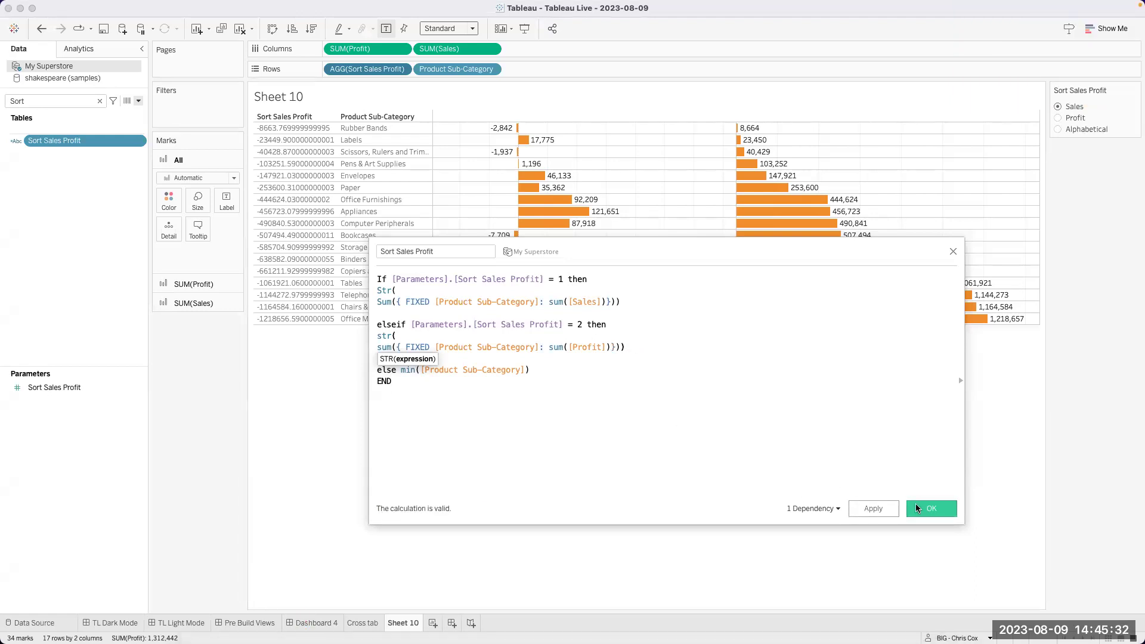
pyautogui.click(920, 508)
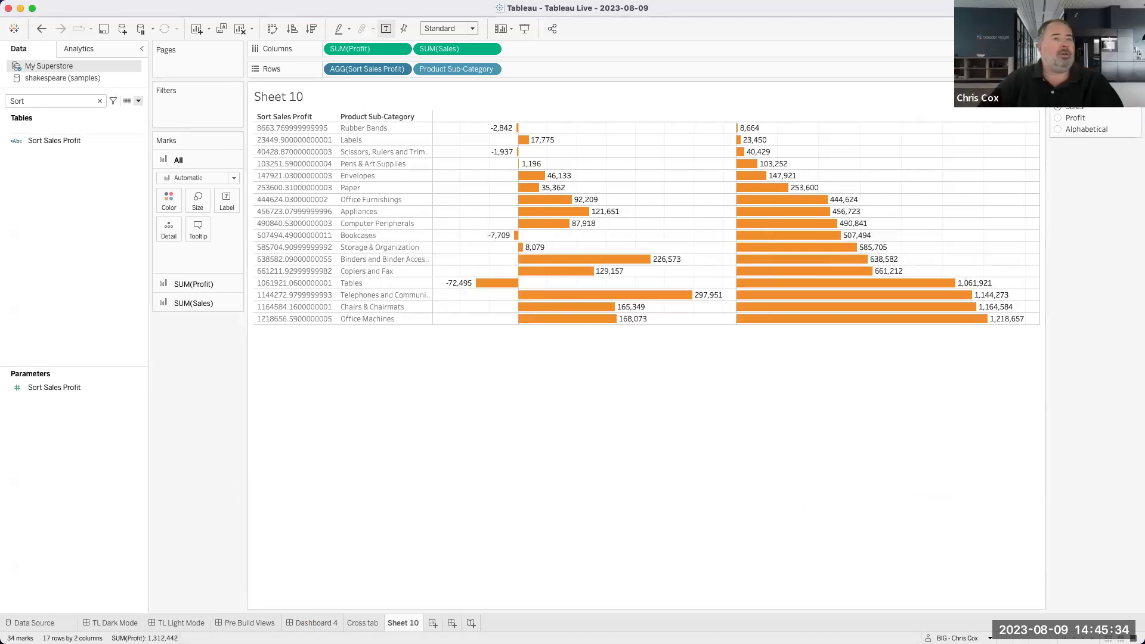
# Test the sort parameter with Profit, Alphabetical and Sales, and undo the last parameter change
pyautogui.click(1057, 118)
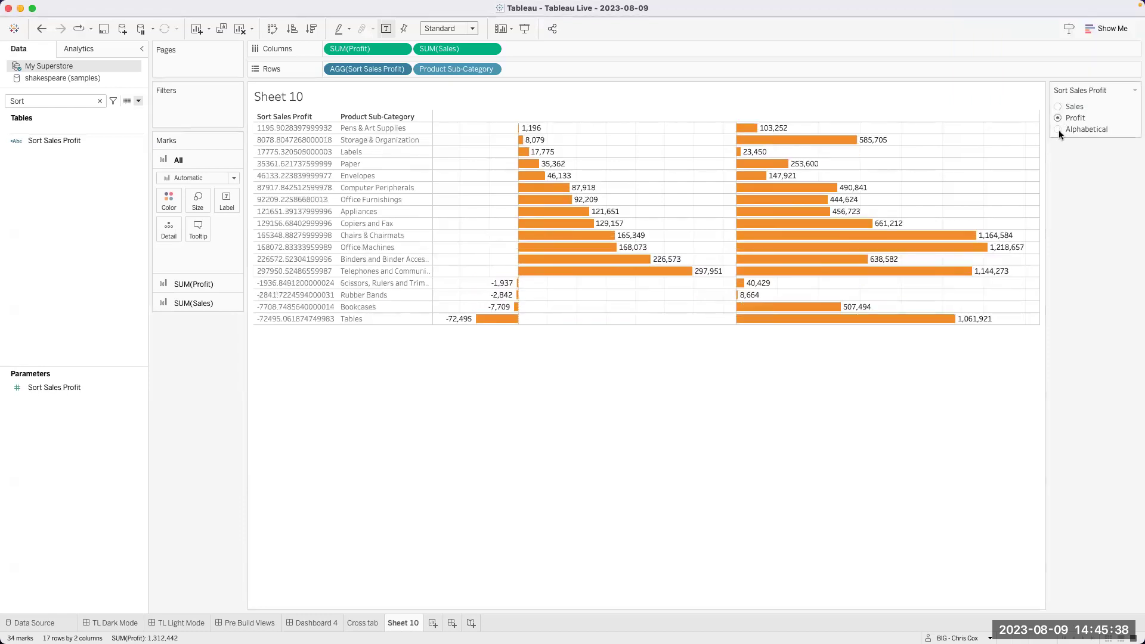
pyautogui.click(1058, 129)
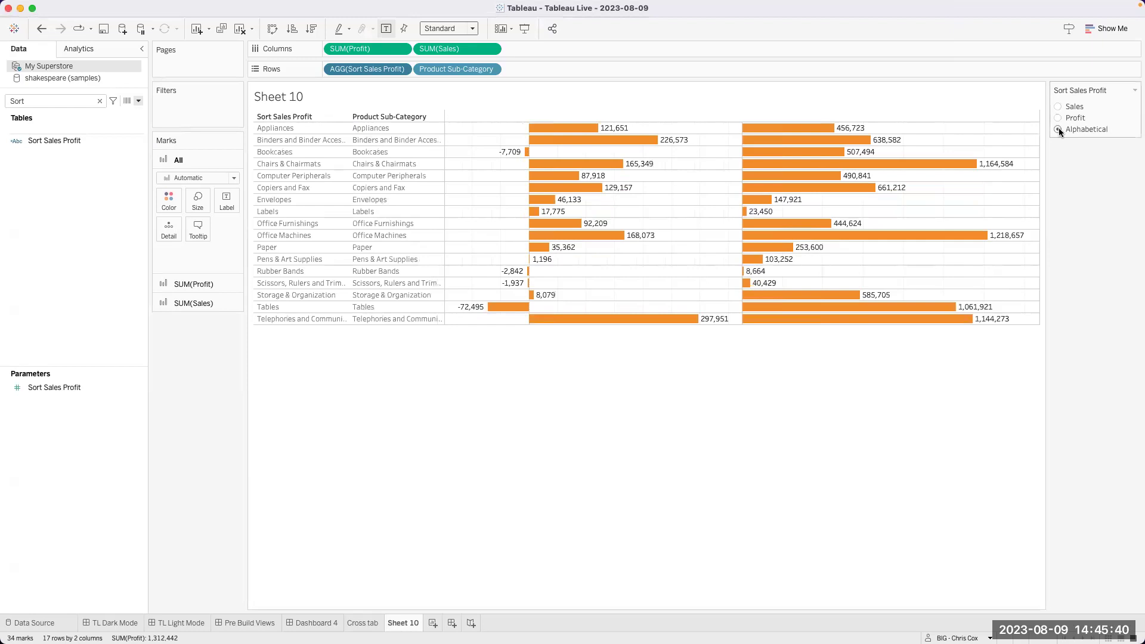
pyautogui.click(1058, 106)
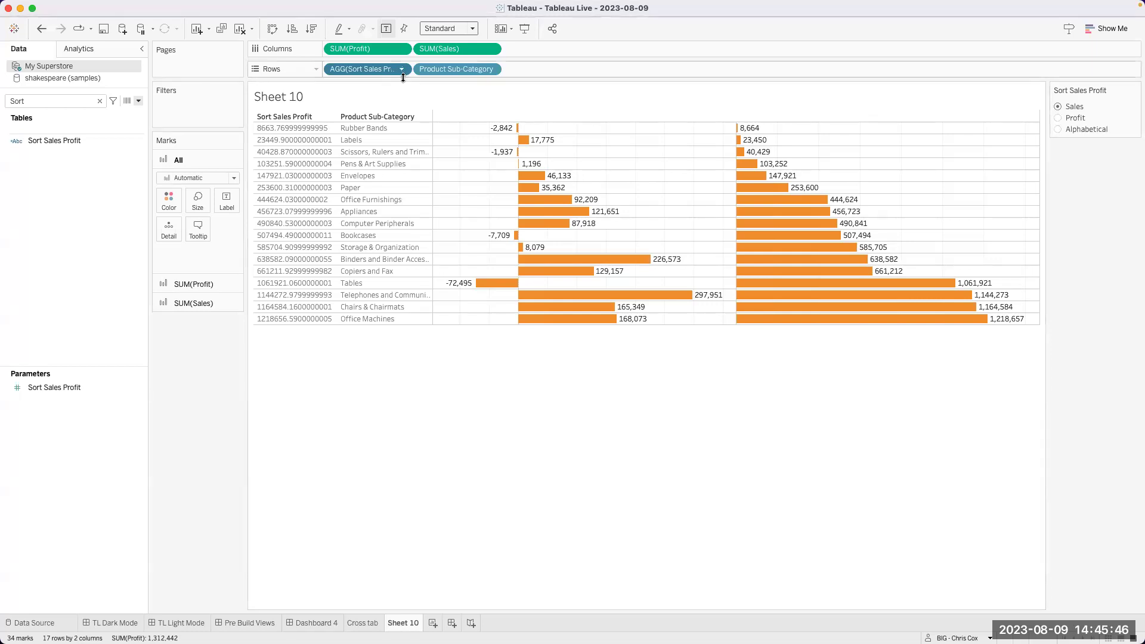
pyautogui.press('super+z')
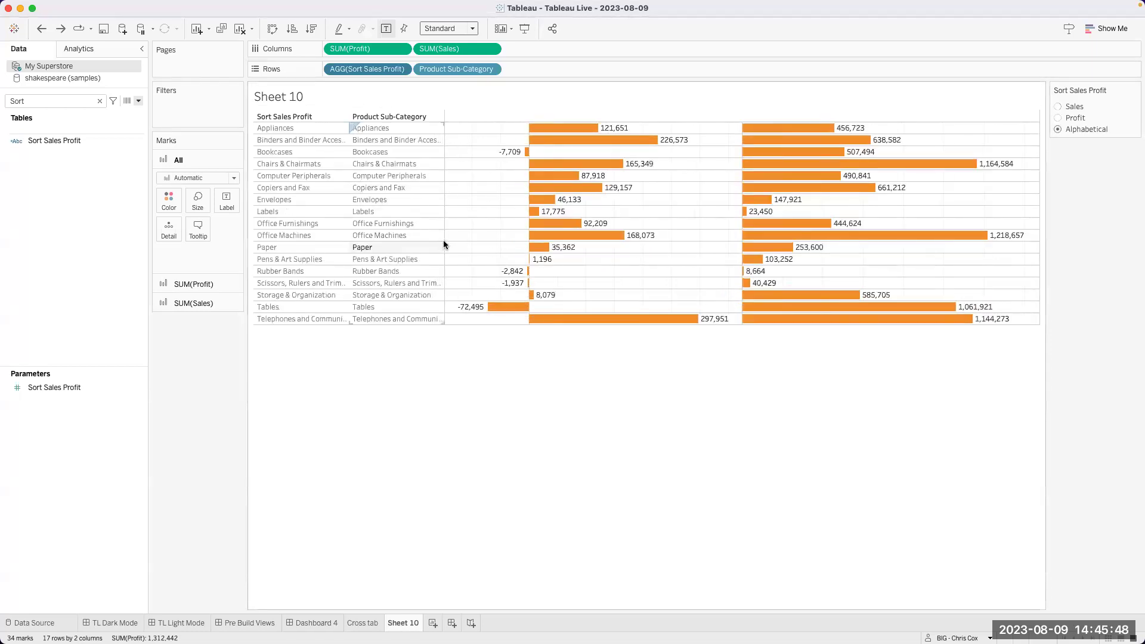
# Undo the sort parameter changes and the removal of *-1 from the Sort Sales Profit calculation
pyautogui.press('super+z')
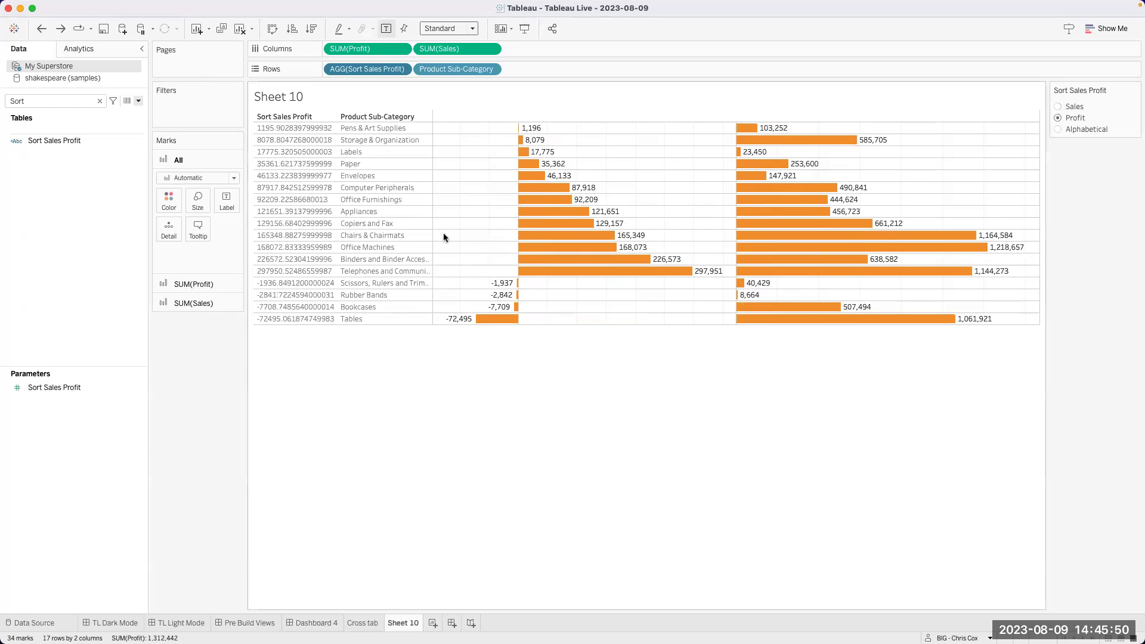
pyautogui.press('super+z')
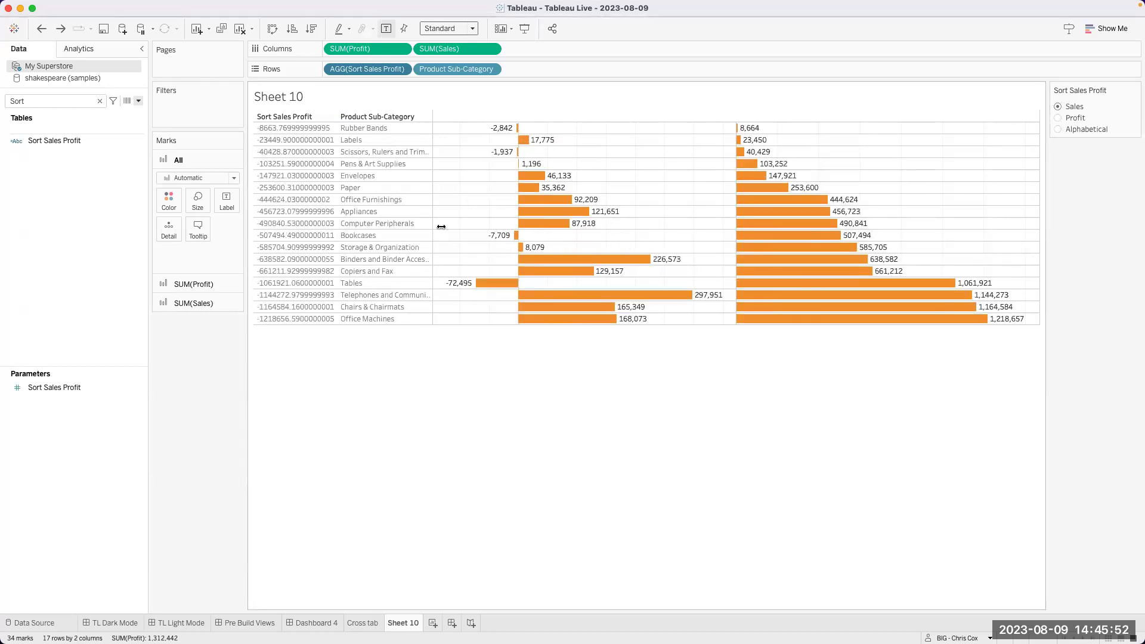
# Try a nested sort in descending order on the Sort Sales Profit field in Rows
pyautogui.click(401, 71)
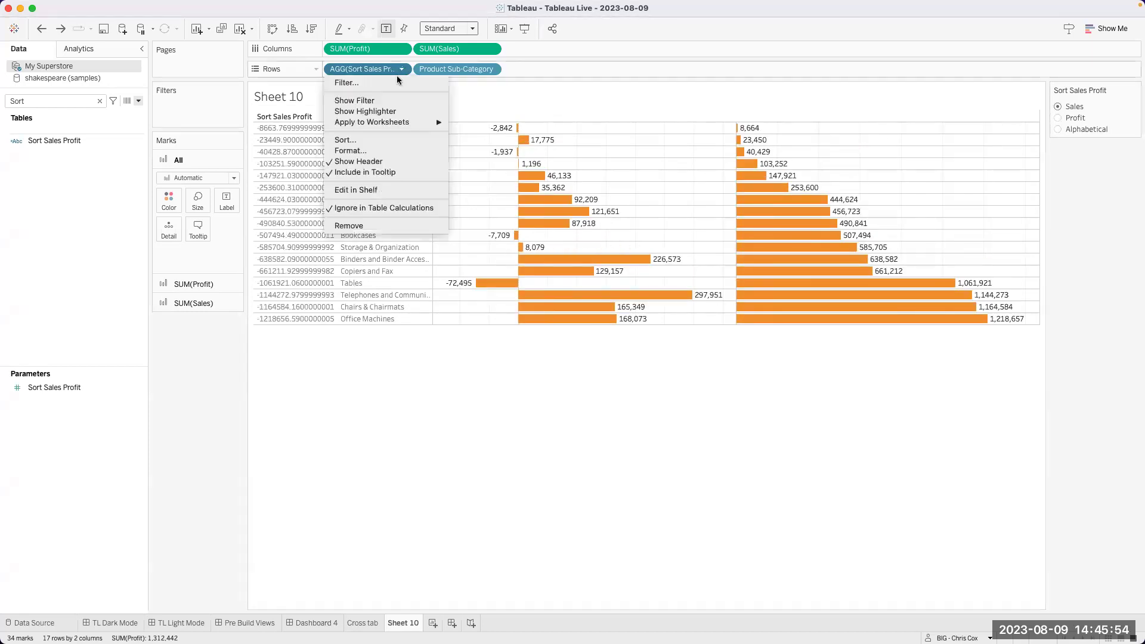
pyautogui.click(371, 138)
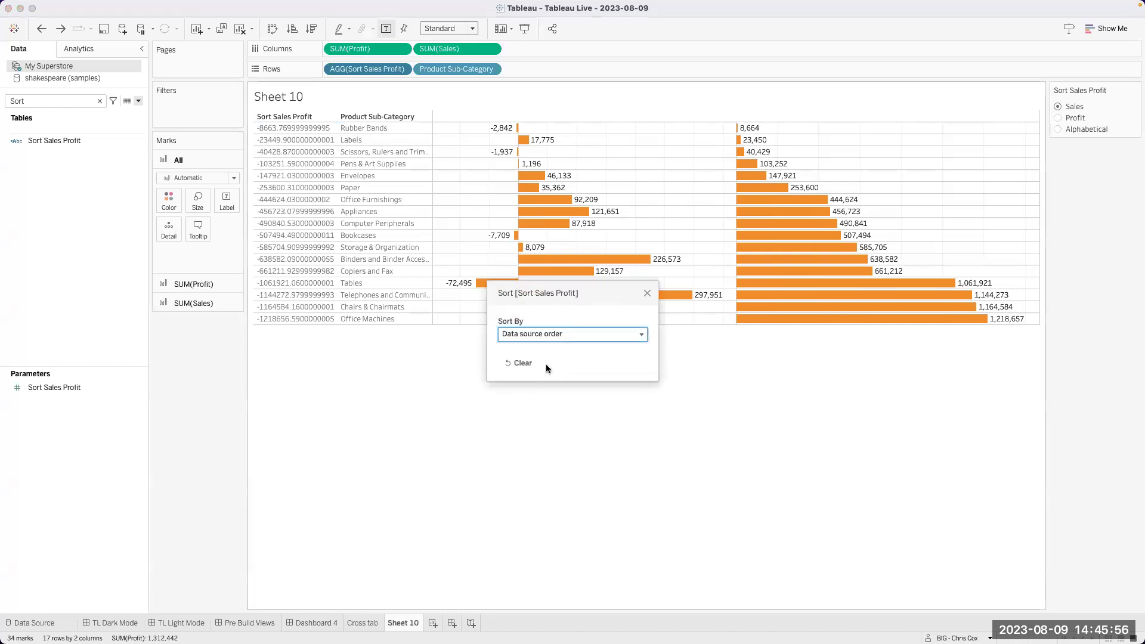
pyautogui.click(546, 333)
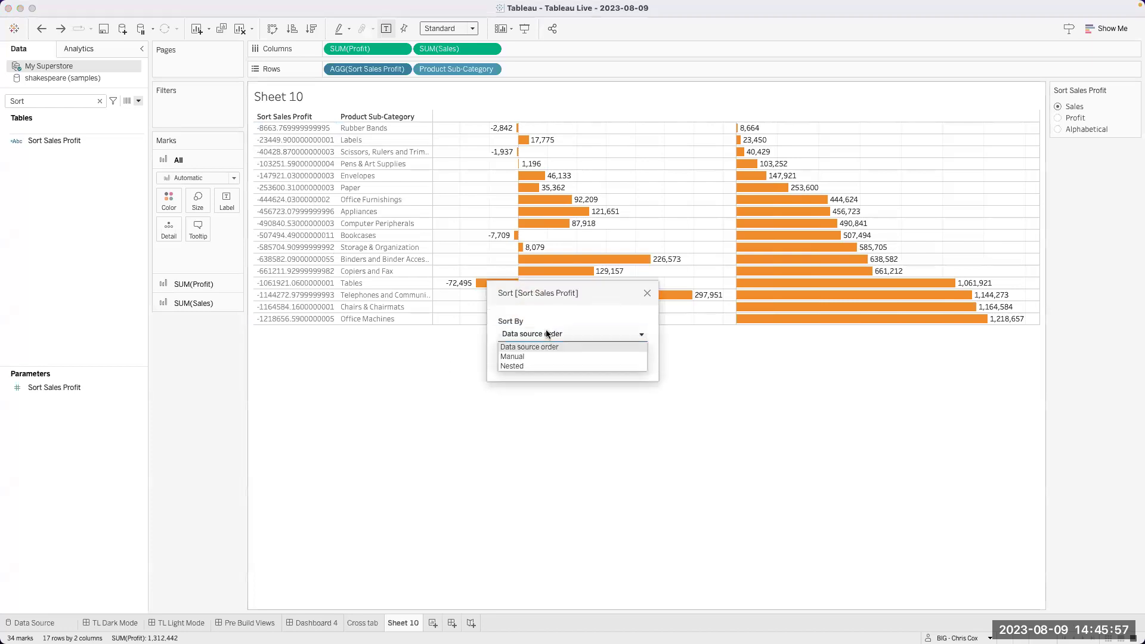
pyautogui.click(521, 365)
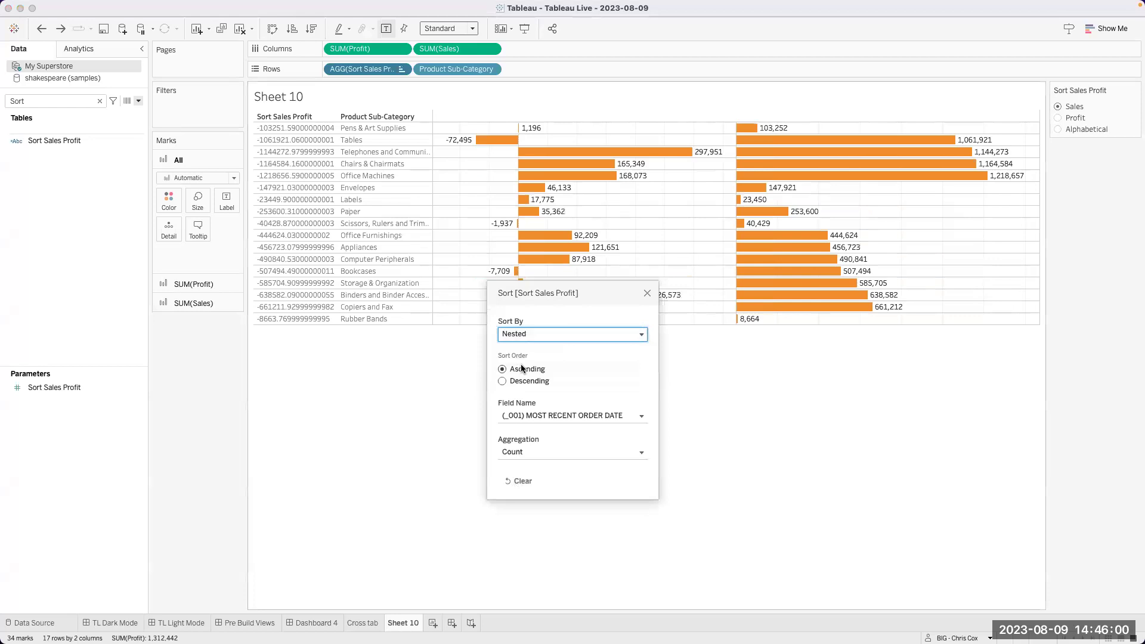
pyautogui.click(503, 381)
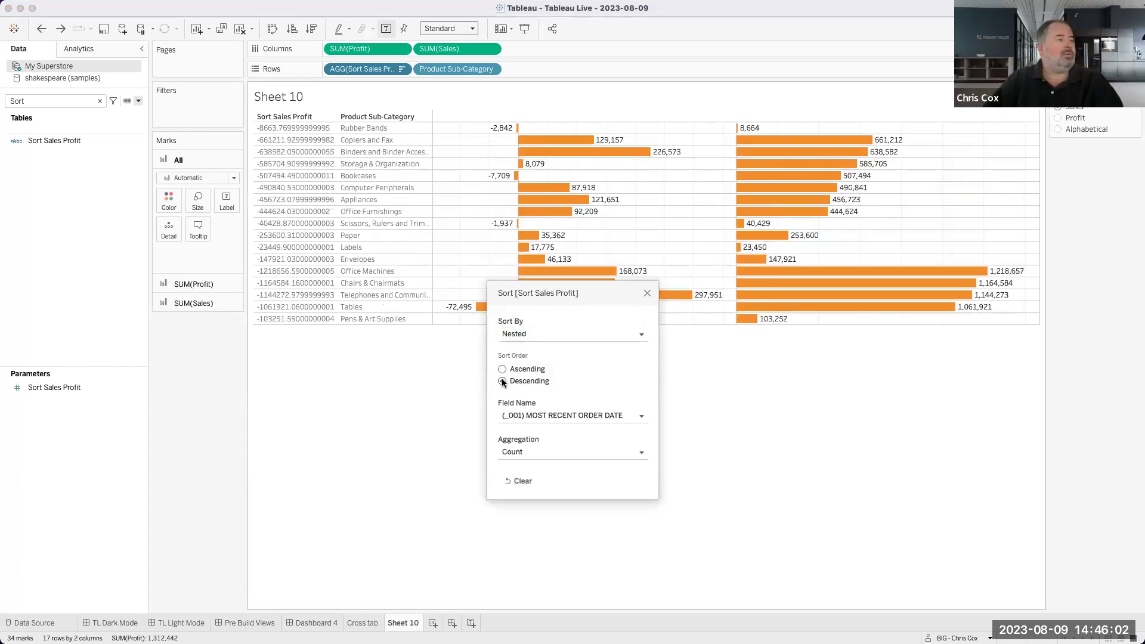
pyautogui.click(647, 293)
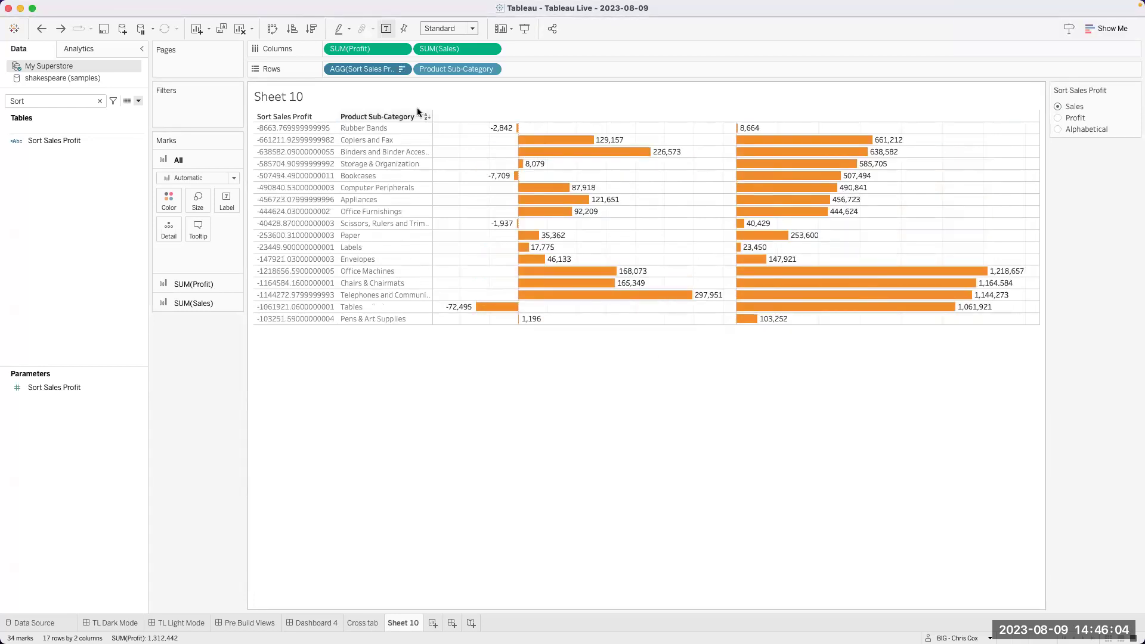
# Clear the nested sort from the Sort Sales Profit field in Rows
pyautogui.click(401, 69)
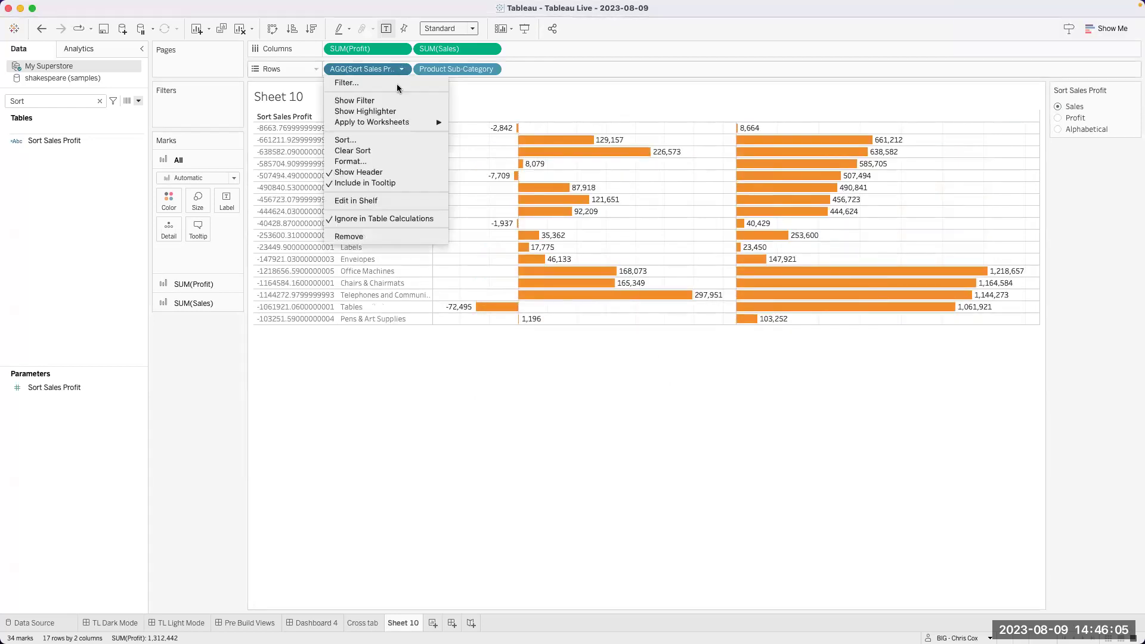
pyautogui.click(372, 145)
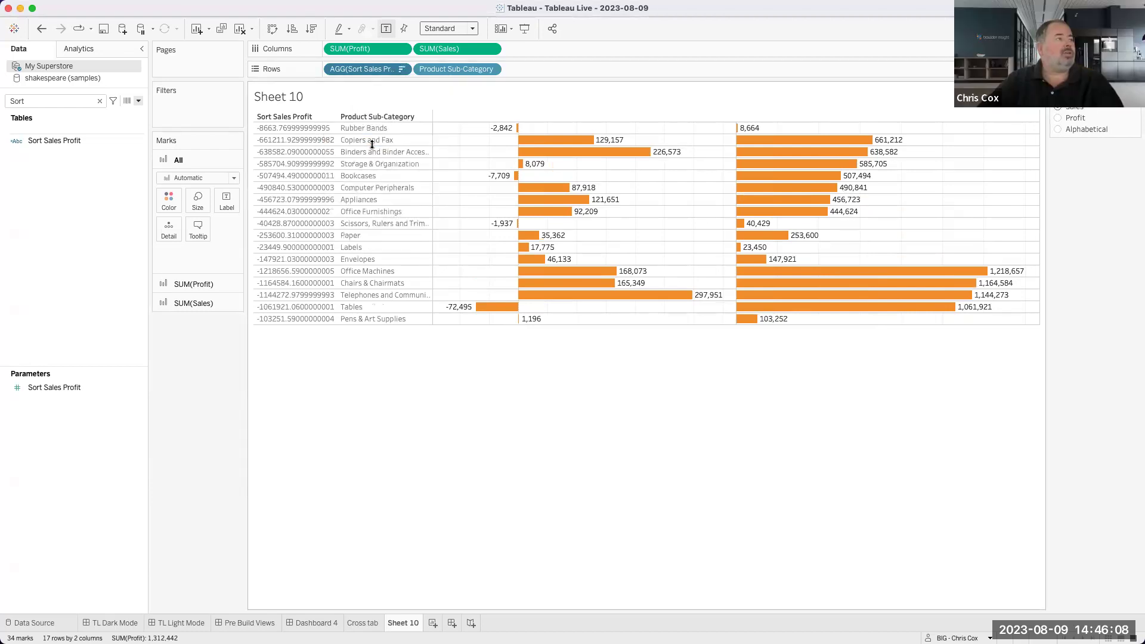
pyautogui.click(647, 232)
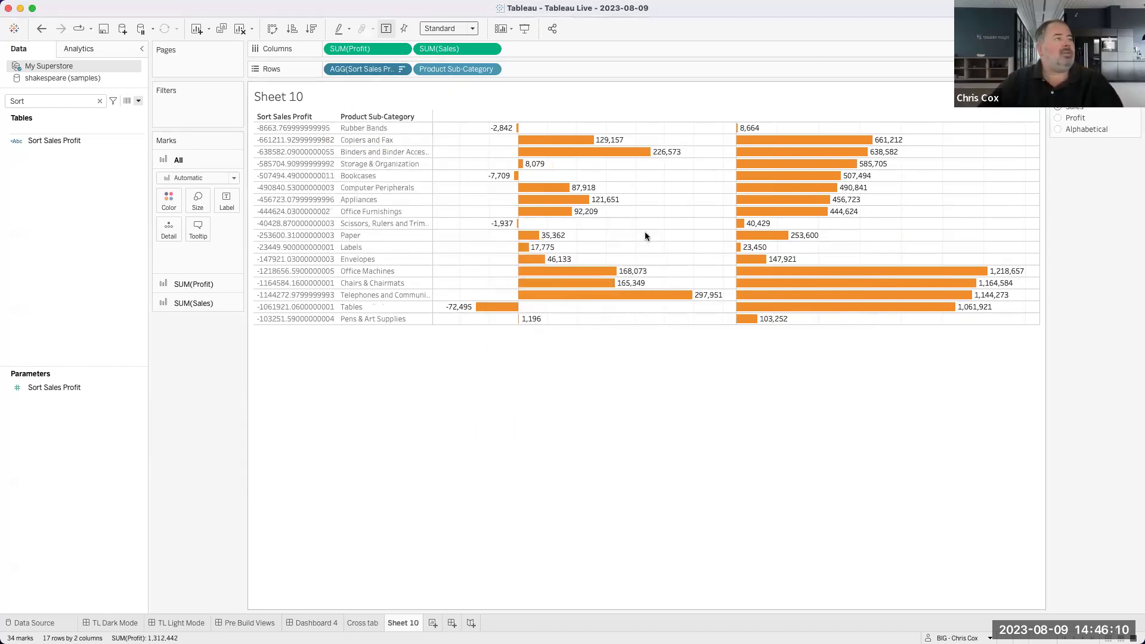
pyautogui.click(399, 71)
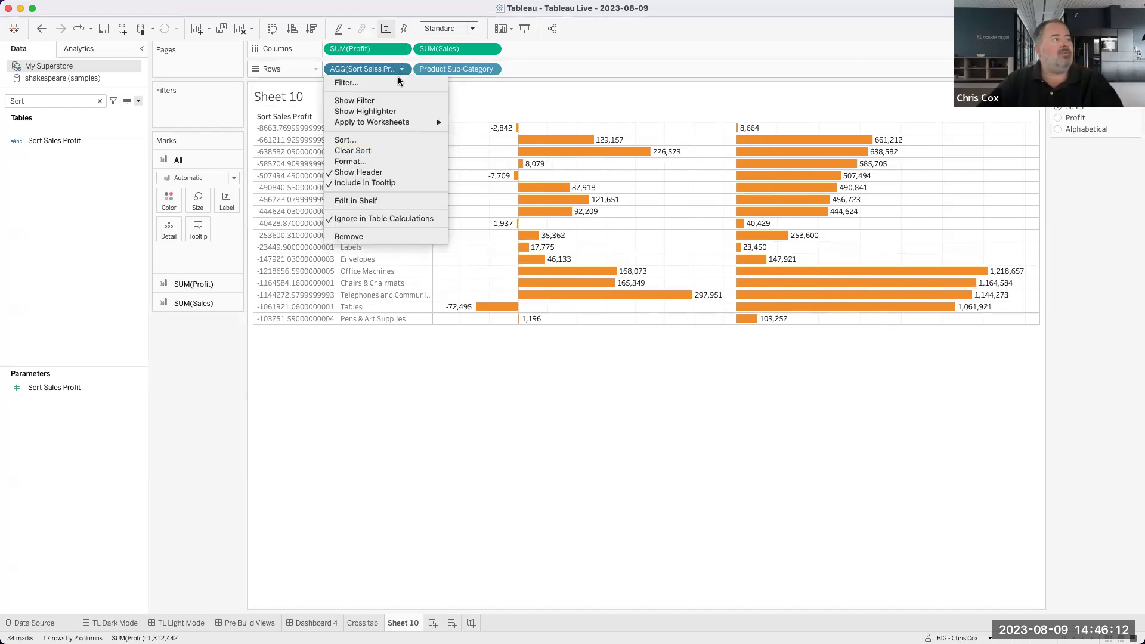
pyautogui.click(386, 149)
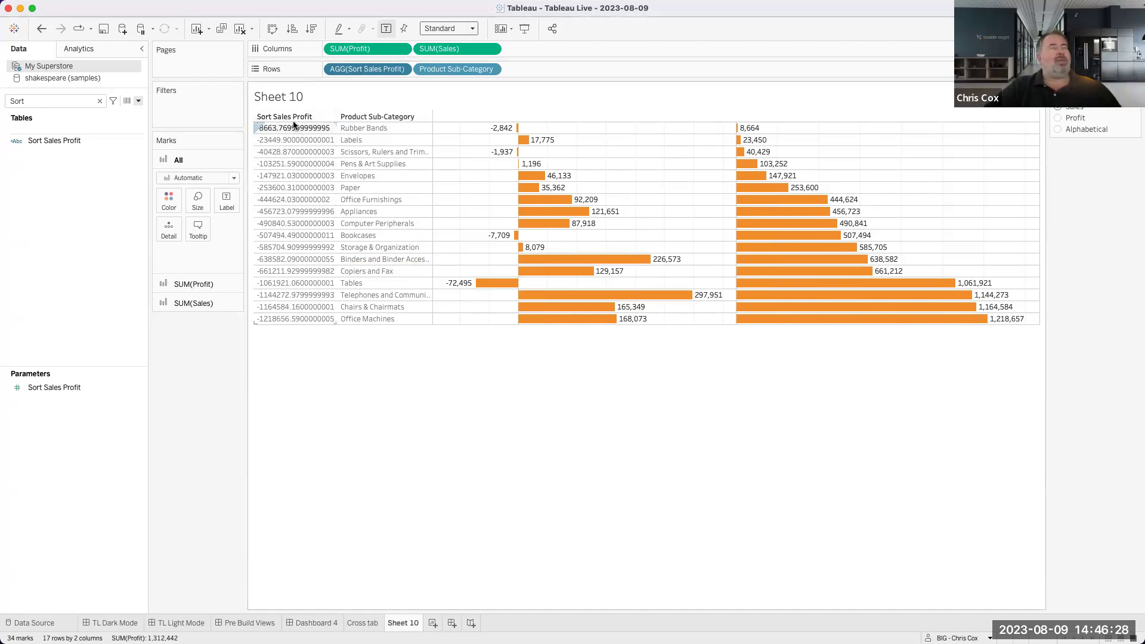
# Test the sort parameter with Profit and Alphabetical before and after hiding the header of the Sort Sales Profit field in Rows
pyautogui.click(1058, 119)
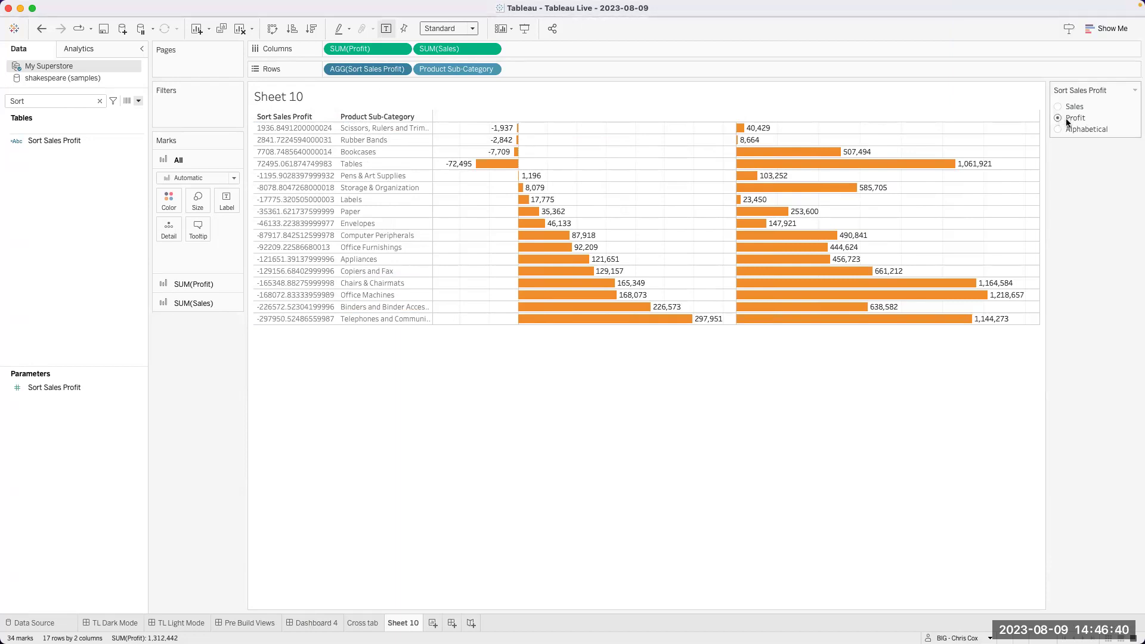
pyautogui.click(1058, 129)
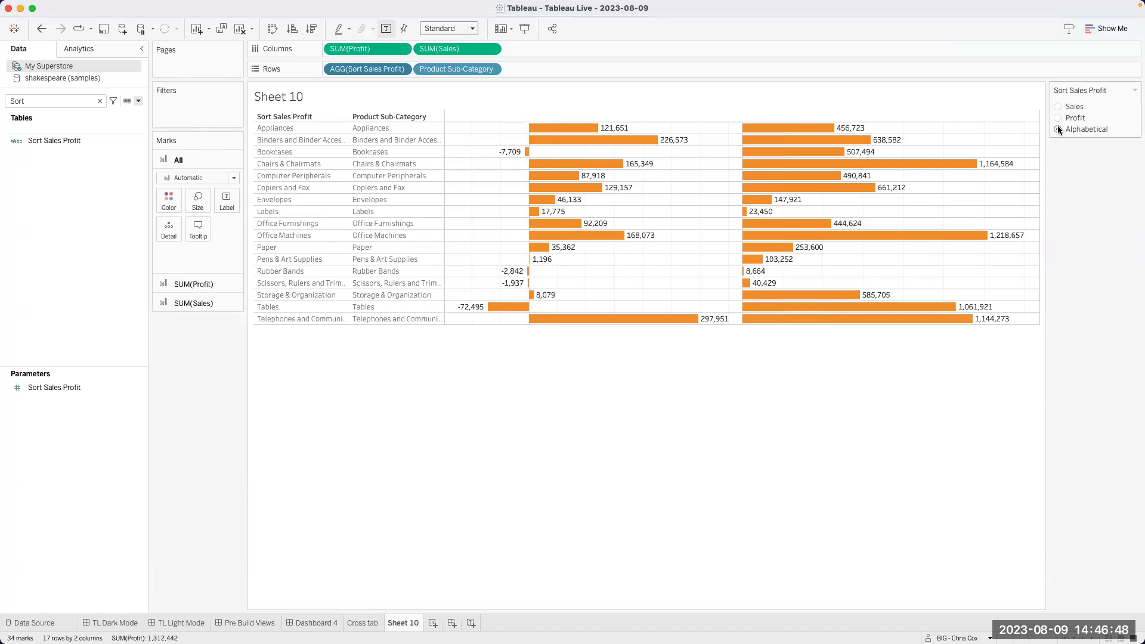
pyautogui.click(401, 69)
pyautogui.click(371, 161)
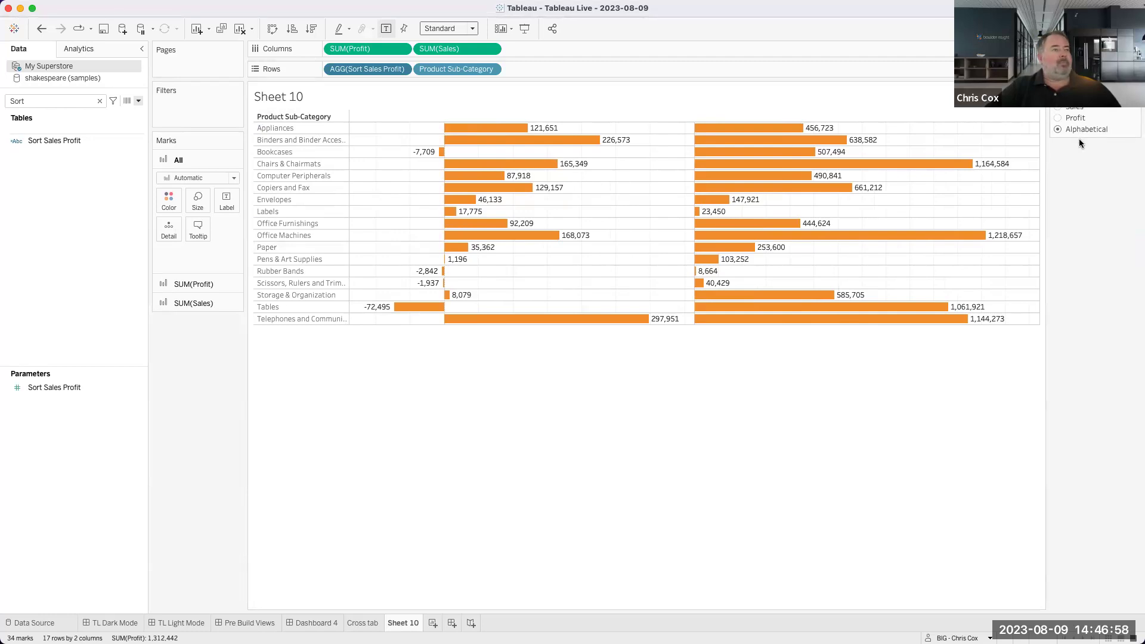
pyautogui.click(1056, 116)
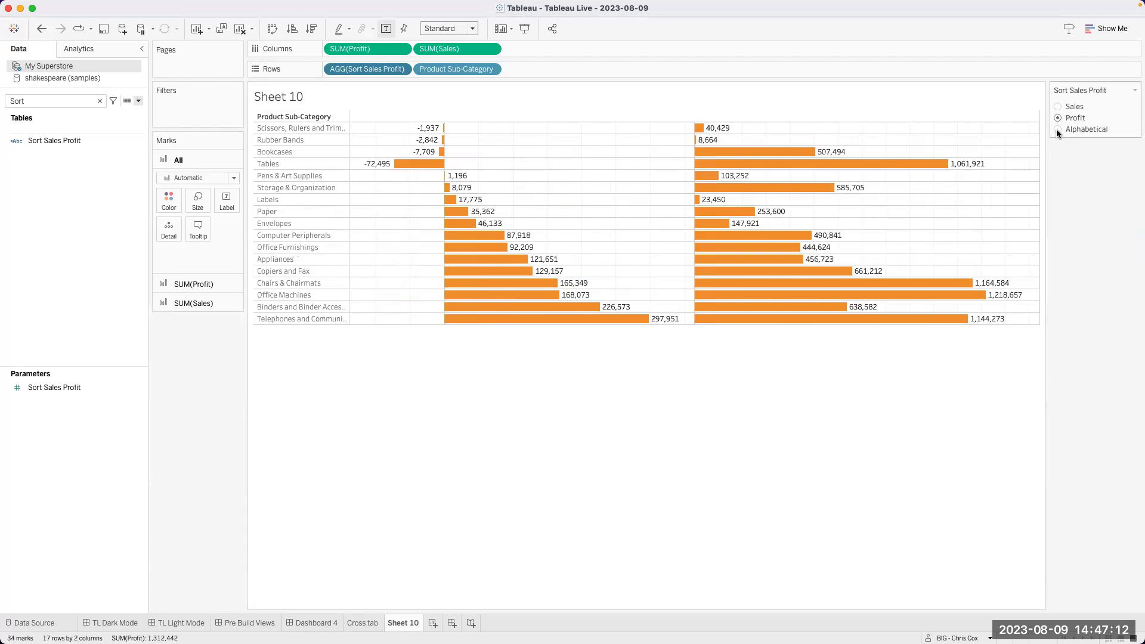
pyautogui.click(1057, 129)
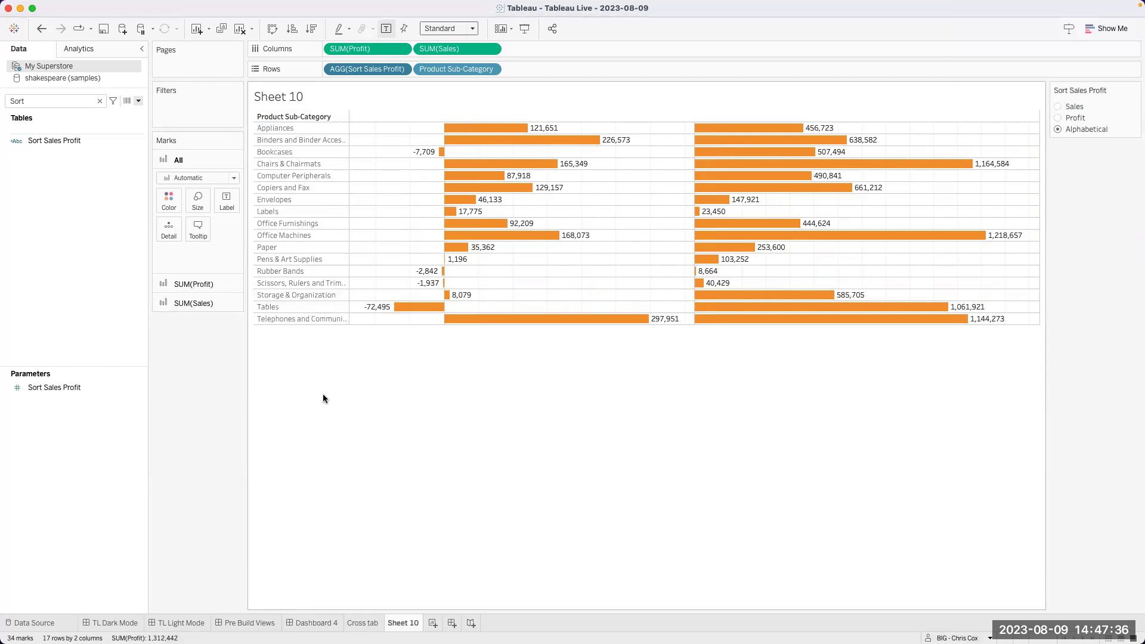
# Open the Sort Sales Profit calculation to review its formula, and close the editor
pyautogui.rightClick(66, 140)
pyautogui.click(100, 202)
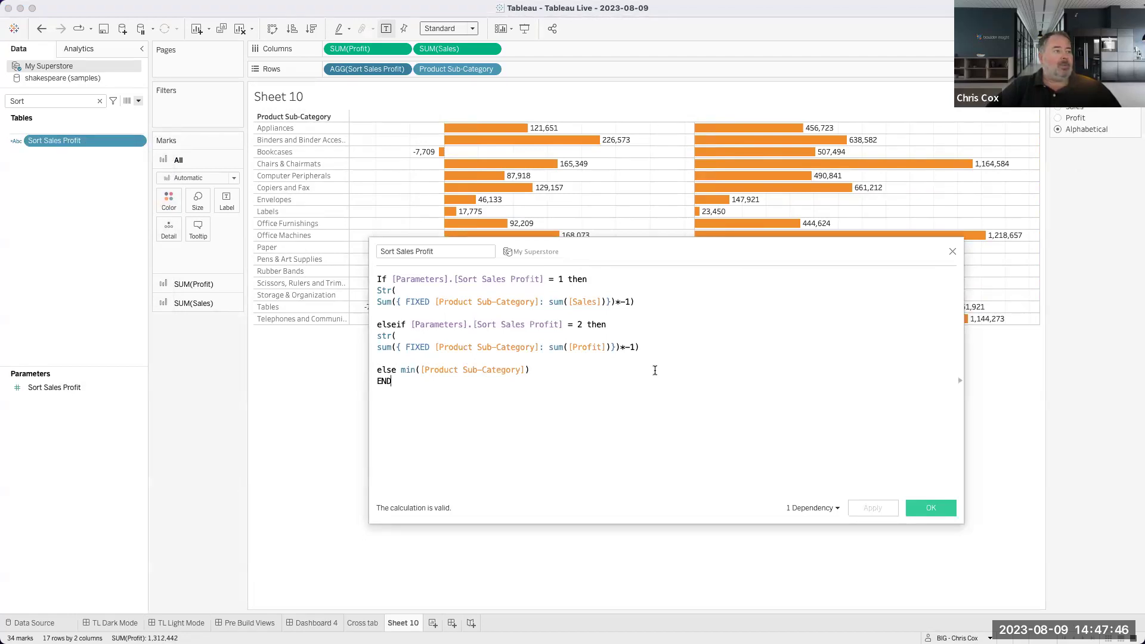
pyautogui.click(952, 251)
# Open the name of the Sort Sales Profit calculated field for editing
pyautogui.rightClick(66, 136)
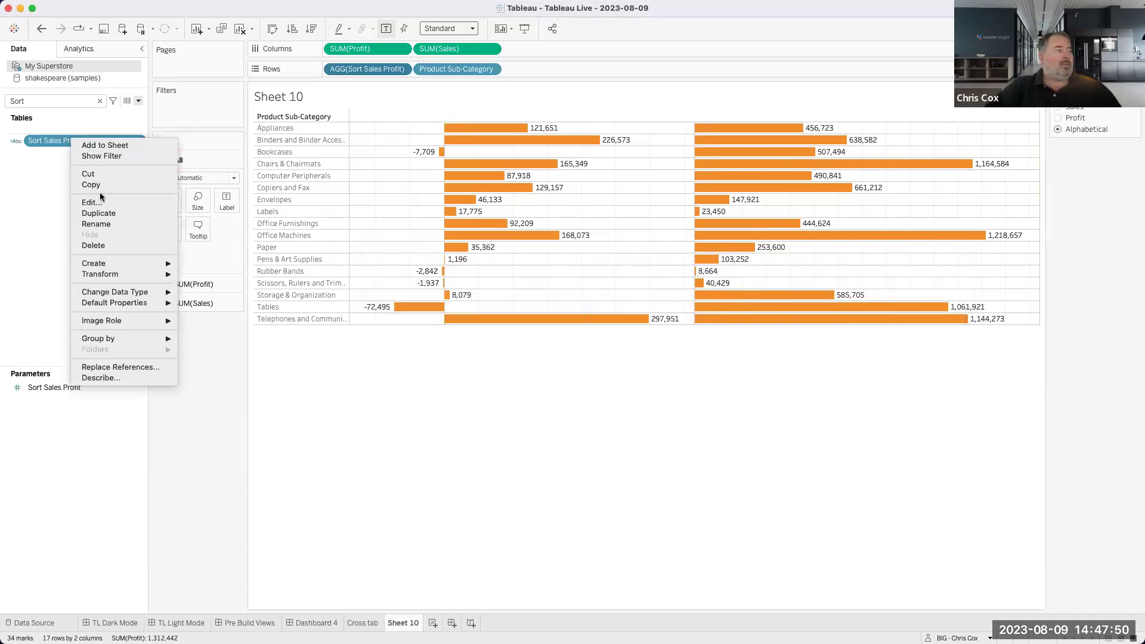
pyautogui.click(98, 225)
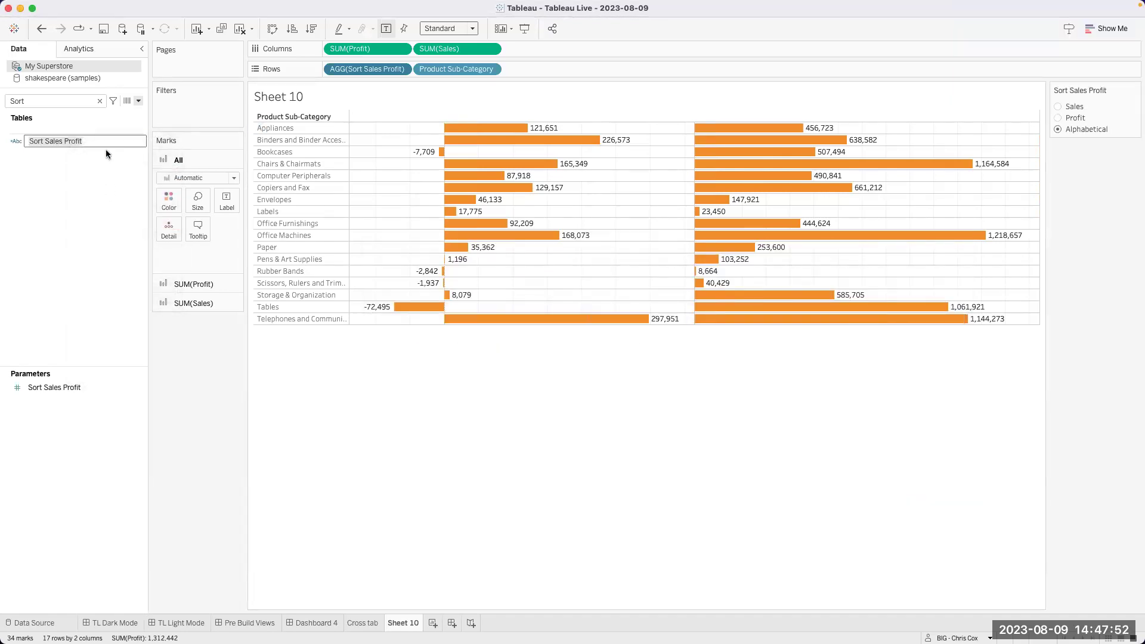